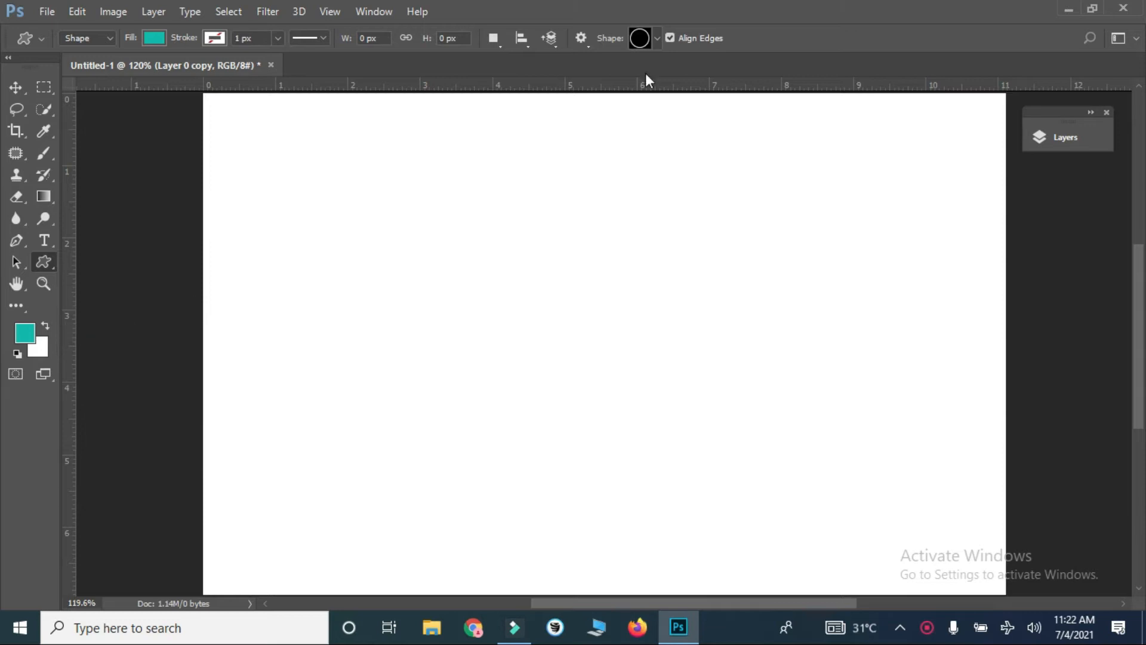
# Step: Draw a teal banner custom shape with concave sides, about 445 by 111 px, and move it slightly up the canvas
pyautogui.click(657, 37)
pyautogui.click(640, 76)
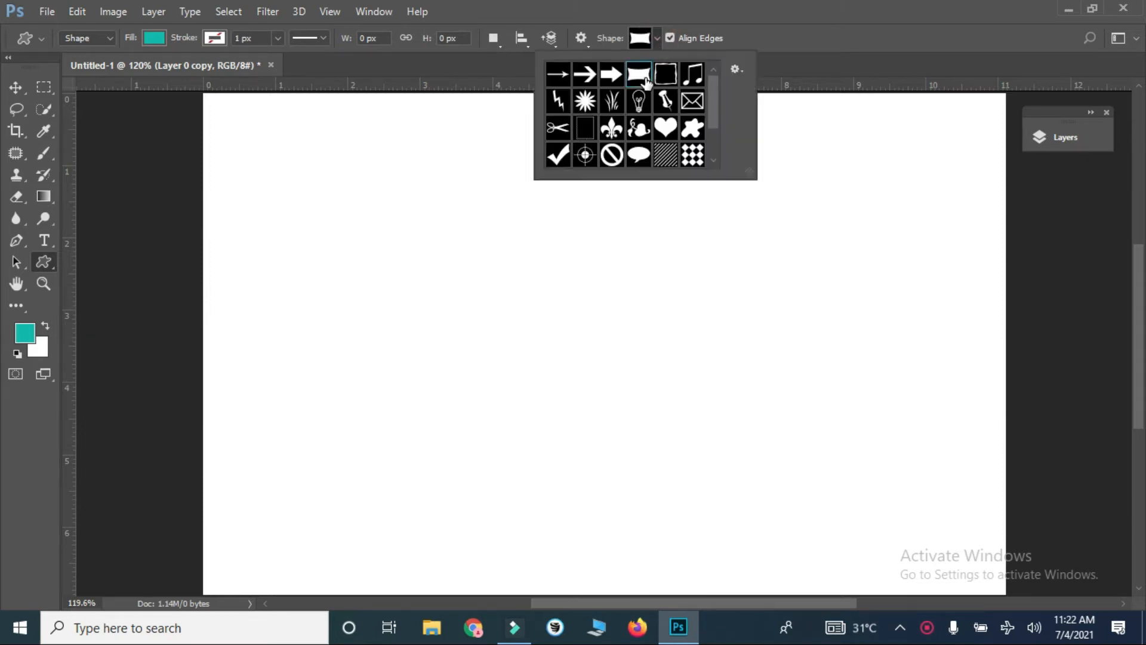
pyautogui.moveTo(432, 241); pyautogui.dragTo(878, 351)
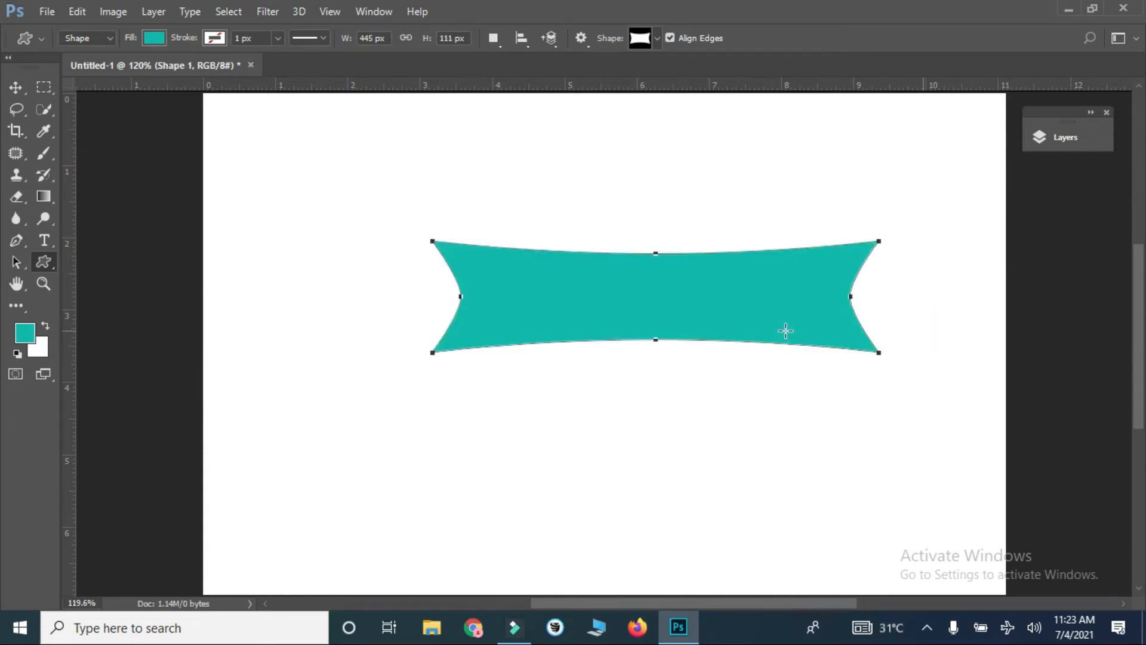
pyautogui.press('v')
pyautogui.moveTo(770, 316); pyautogui.dragTo(759, 267)
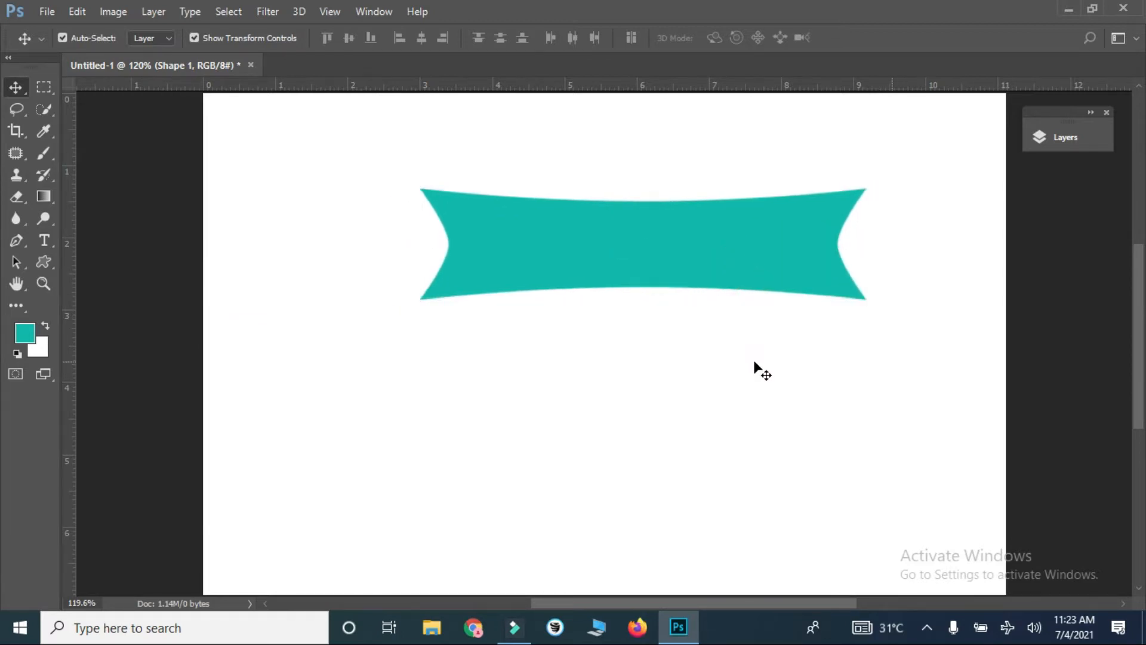
pyautogui.click(758, 371)
pyautogui.click(767, 266)
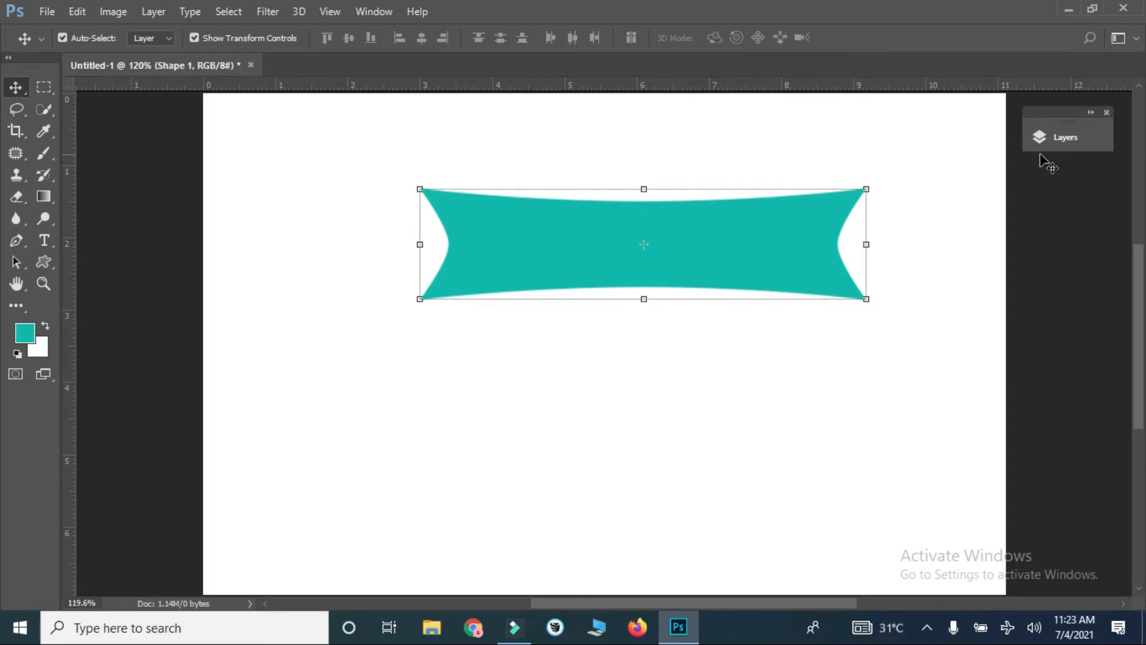
# Step: Change the banner shape's fill to the darker teal 05998d
pyautogui.click(1049, 138)
pyautogui.click(870, 229)
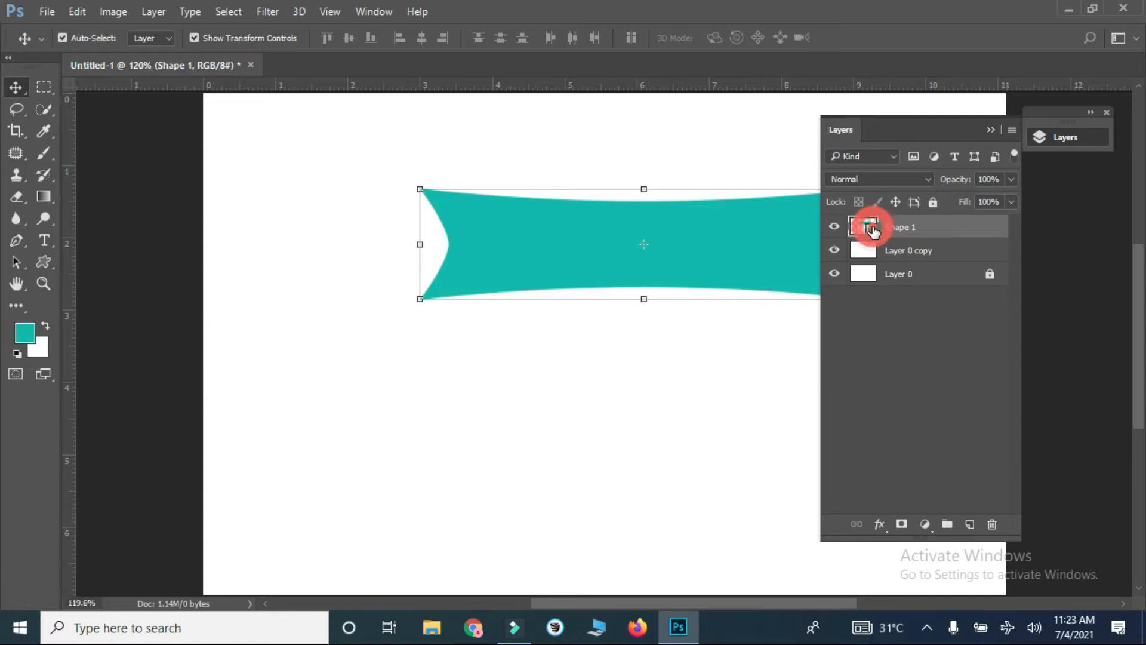
pyautogui.rightClick(873, 232)
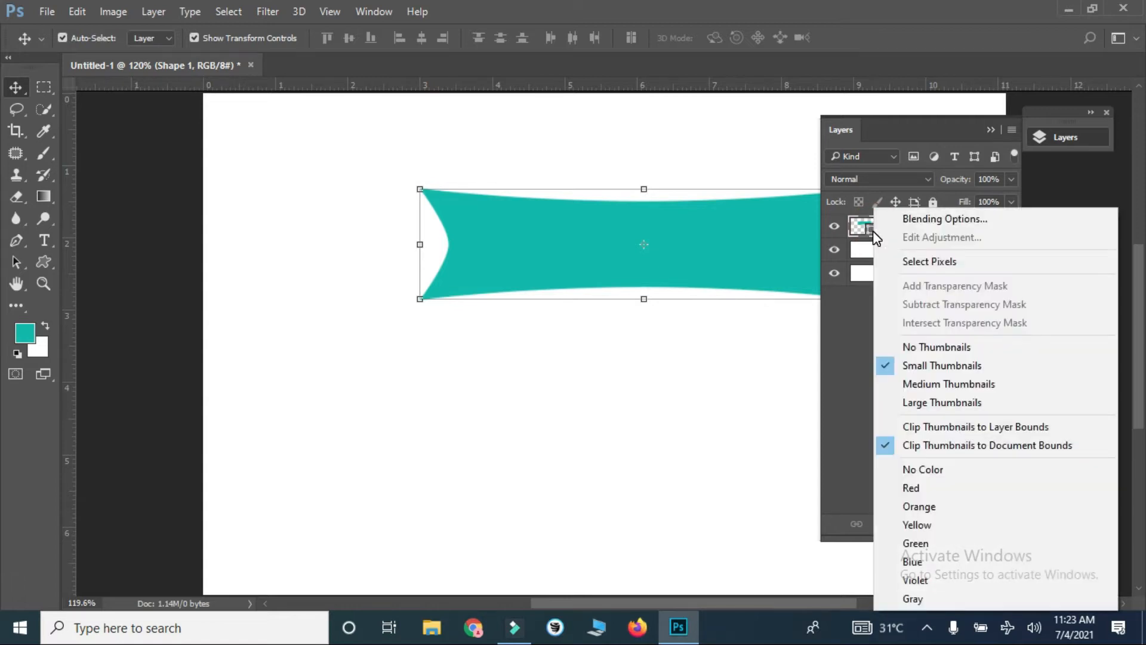
pyautogui.click(872, 231)
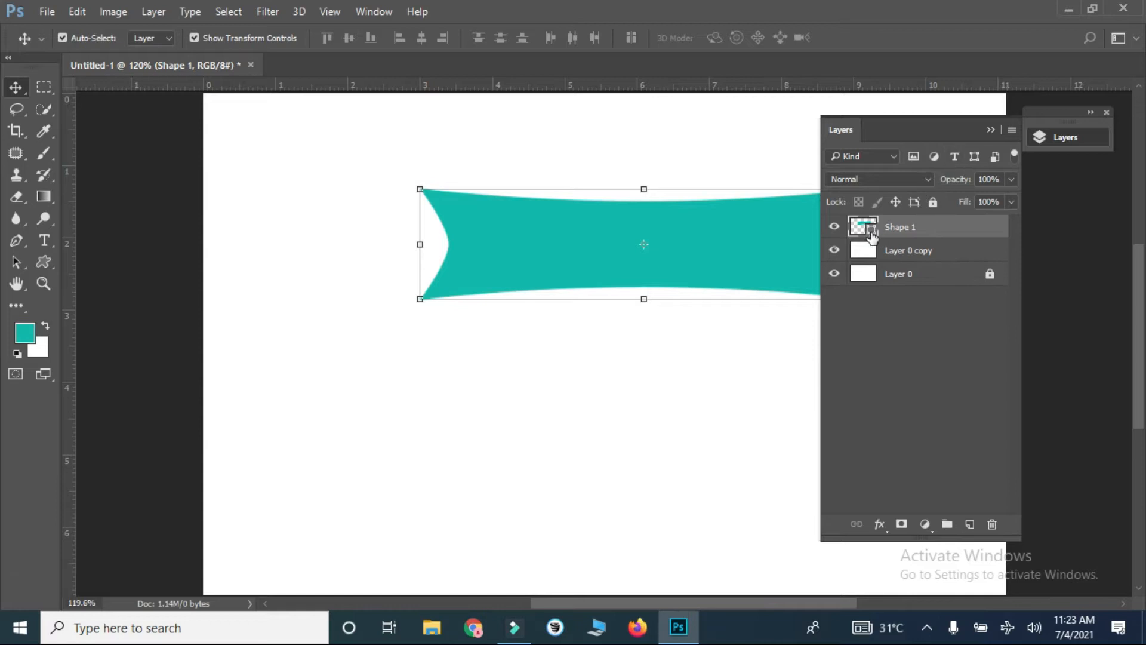
pyautogui.doubleClick(872, 232)
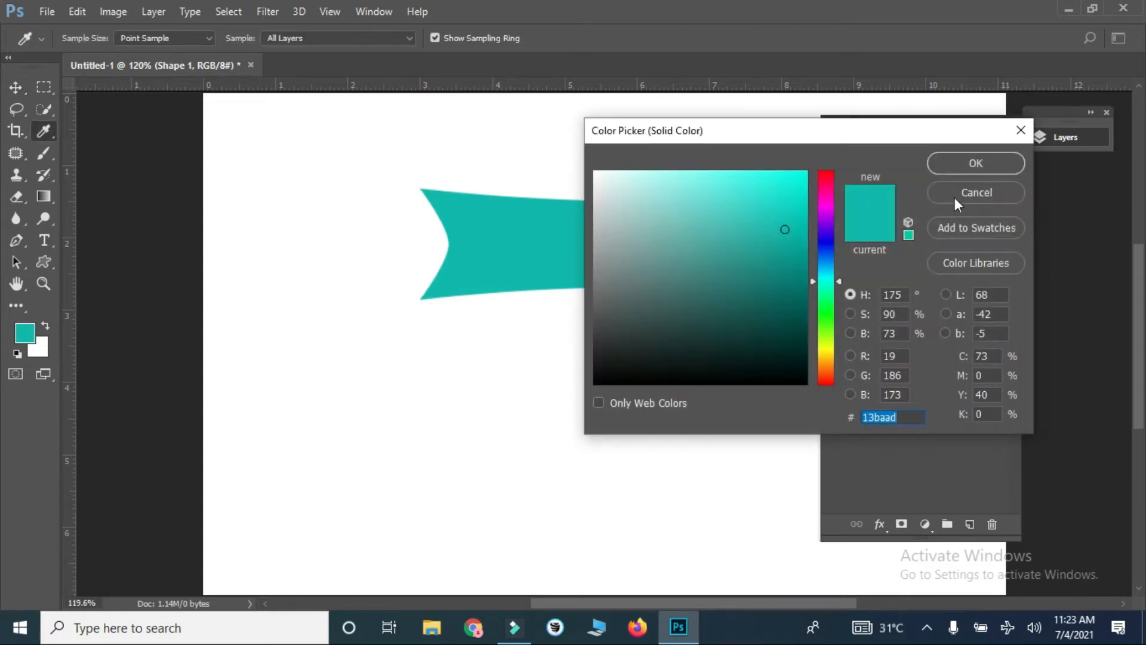
pyautogui.click(800, 238)
pyautogui.moveTo(800, 238); pyautogui.dragTo(800, 256)
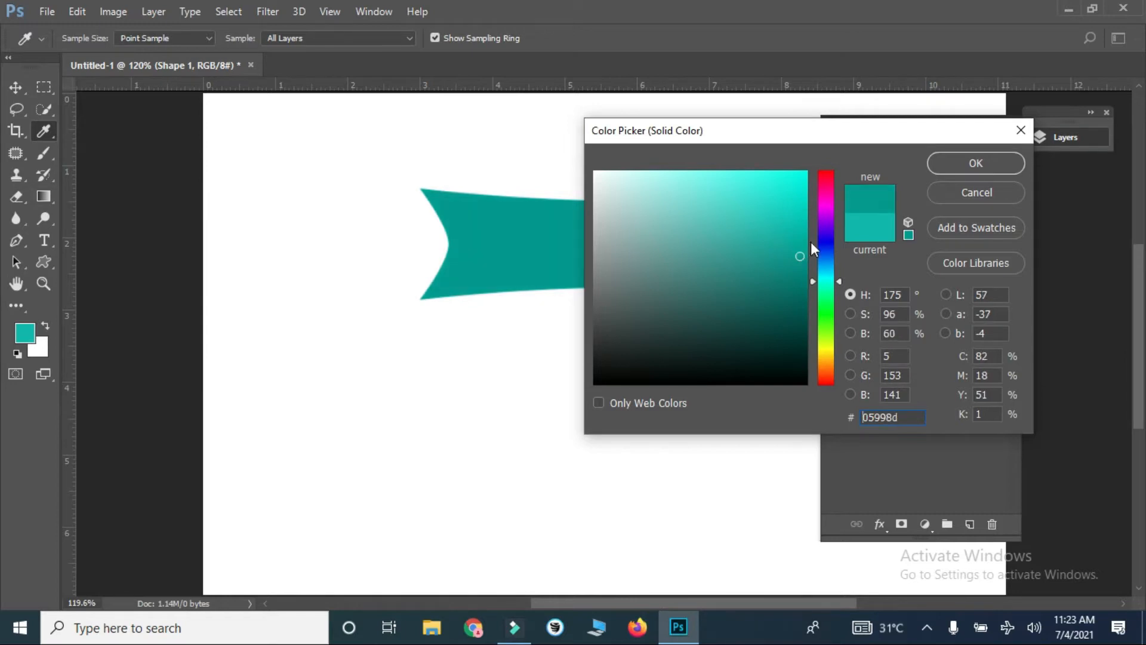
pyautogui.click(935, 166)
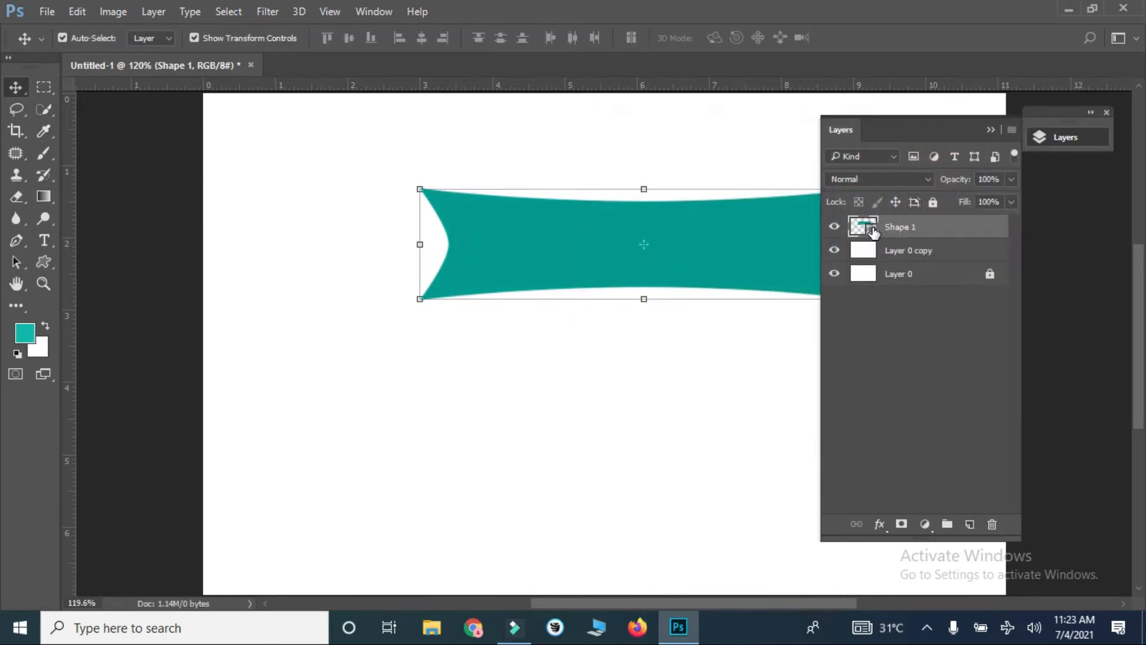
# Step: Rasterize the banner shape layer and move the banner toward the canvas's left side
pyautogui.press('b')
pyautogui.click(701, 224)
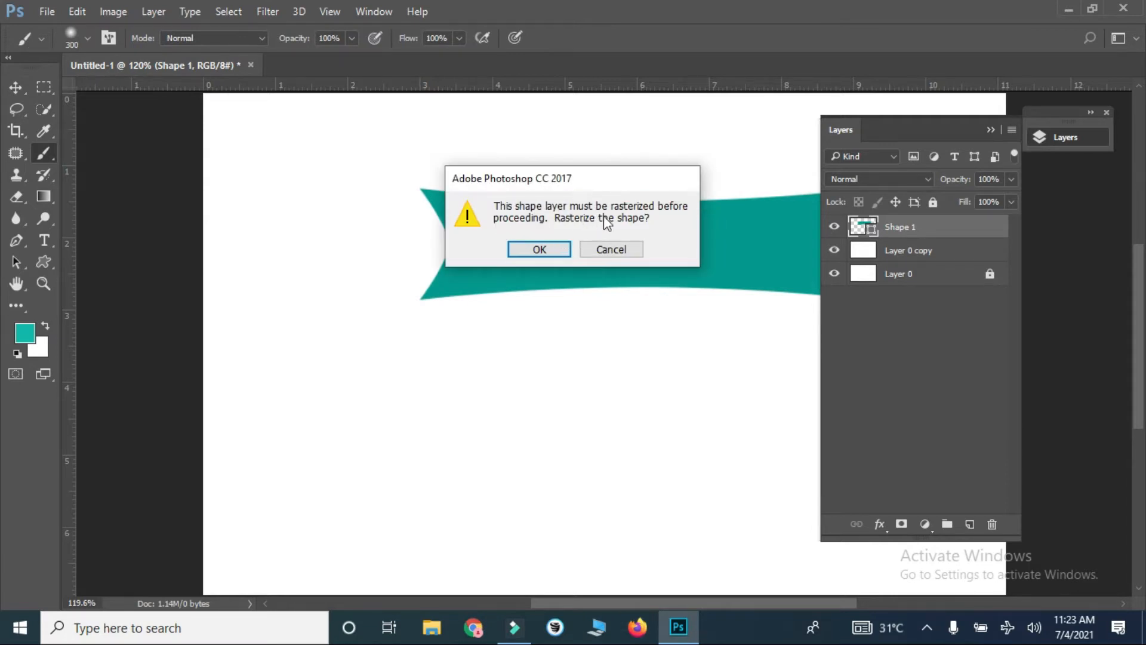
pyautogui.click(540, 248)
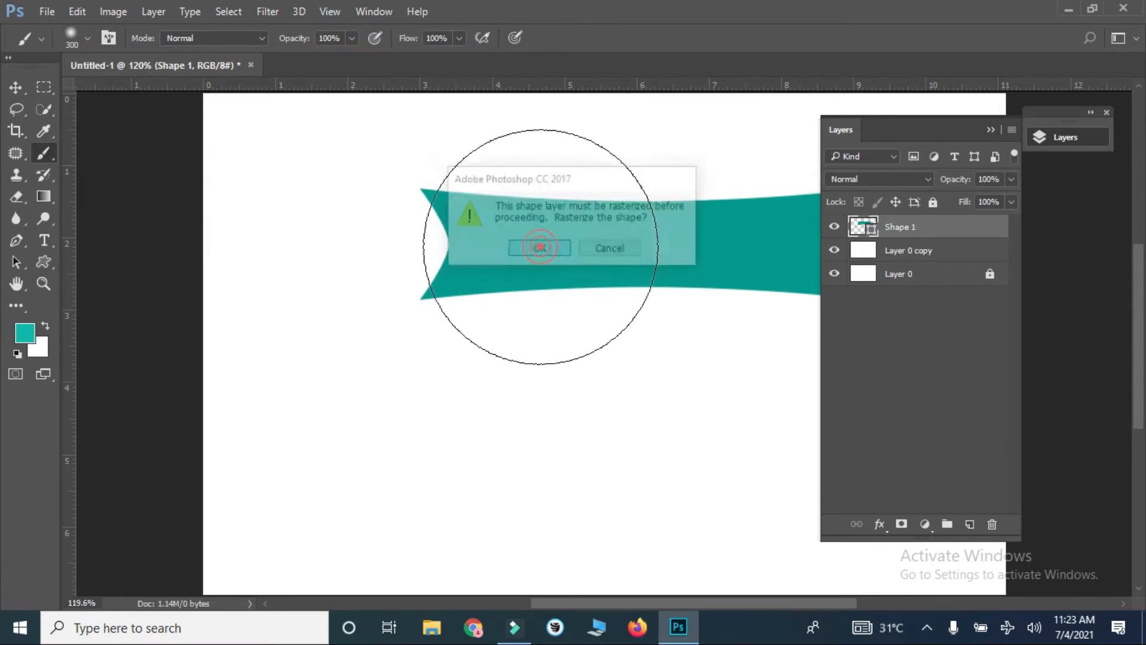
pyautogui.press('v')
pyautogui.moveTo(592, 241); pyautogui.dragTo(501, 222)
# Step: Enable the Bevel & Emboss effect in the banner layer's style
pyautogui.doubleClick(851, 230)
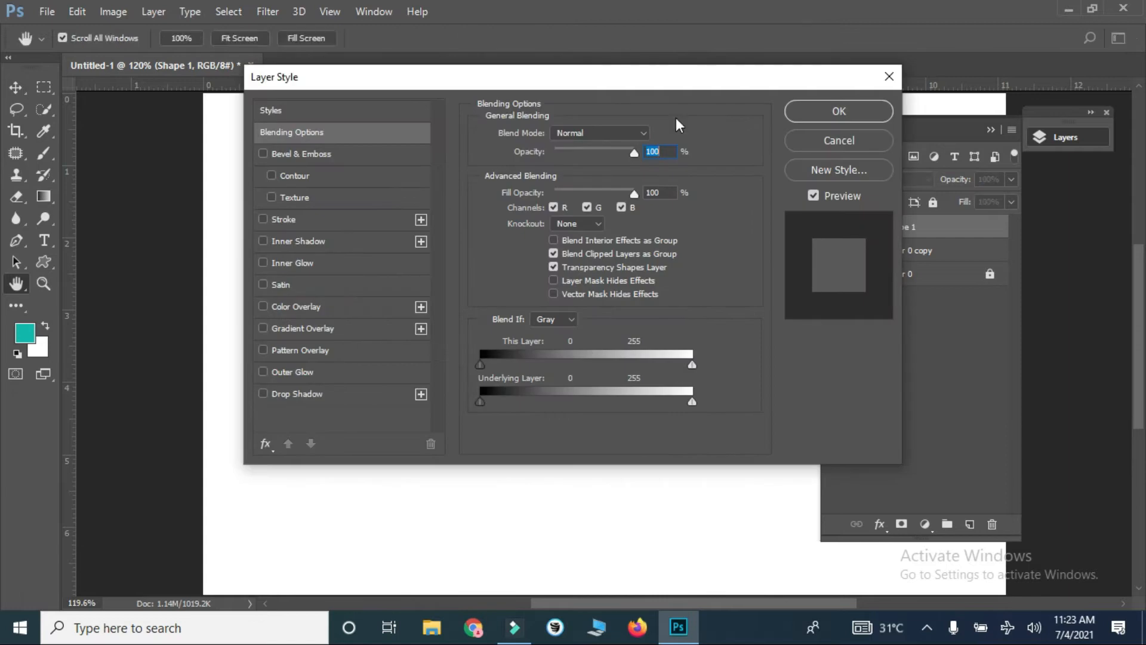
pyautogui.moveTo(554, 84); pyautogui.dragTo(864, 106)
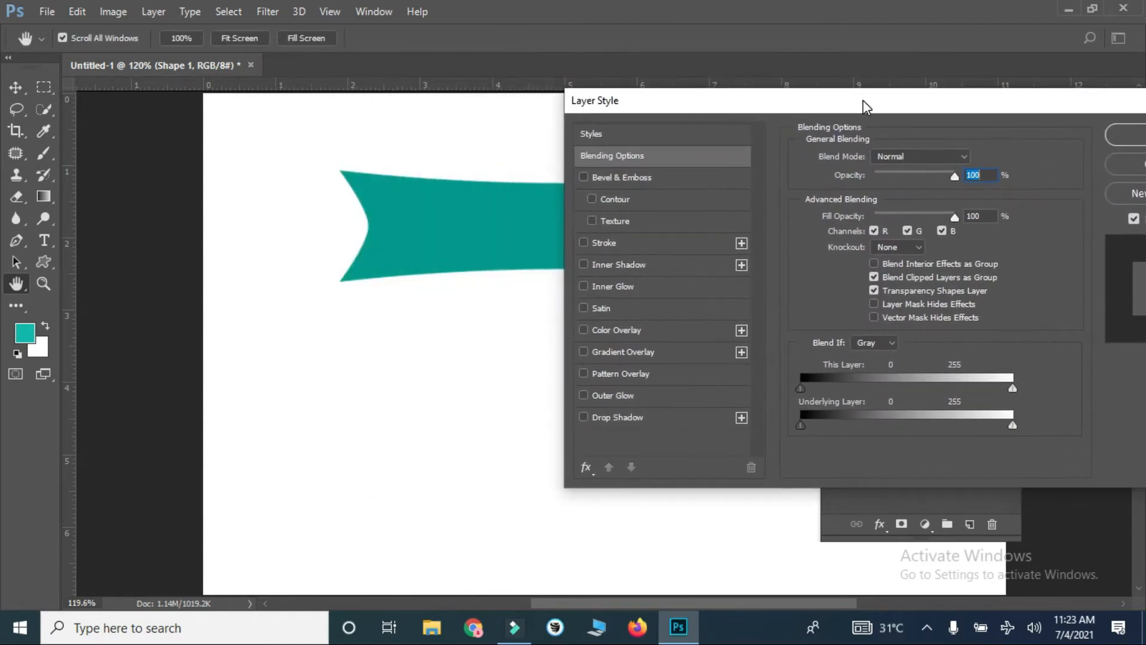
pyautogui.click(584, 177)
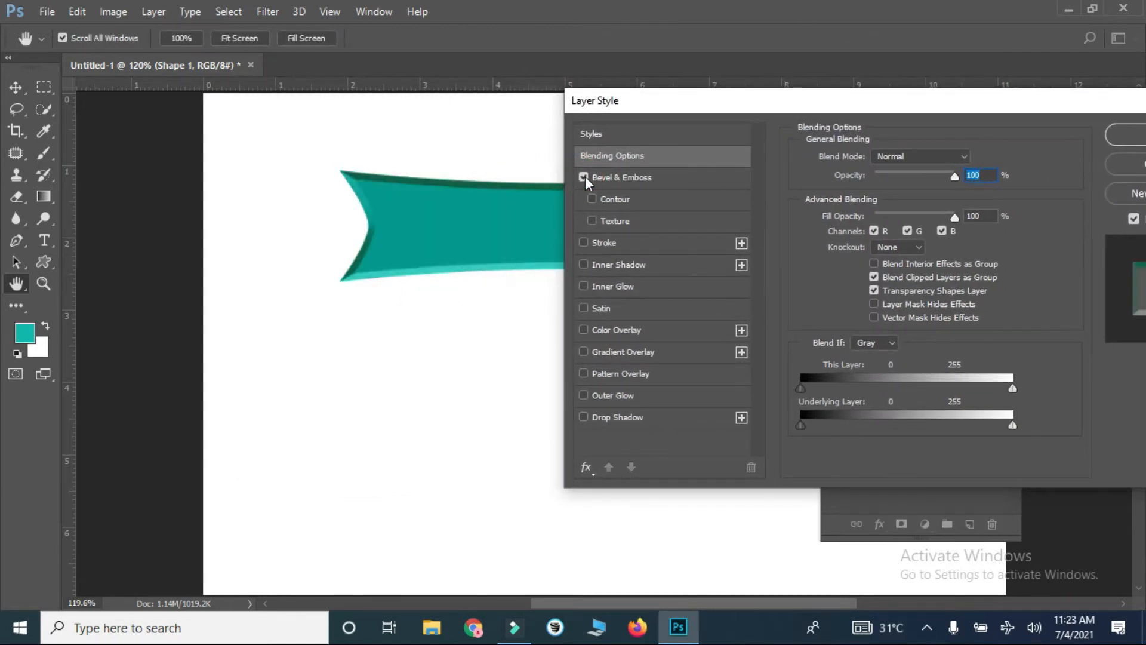
pyautogui.click(603, 177)
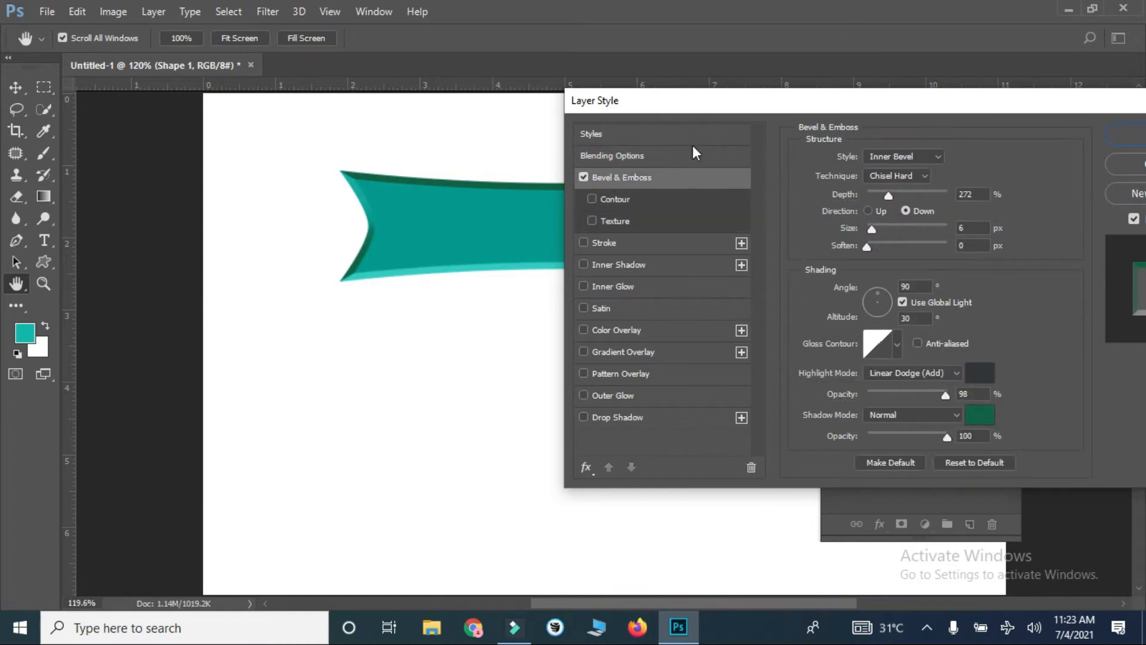
pyautogui.moveTo(701, 103); pyautogui.dragTo(653, 106)
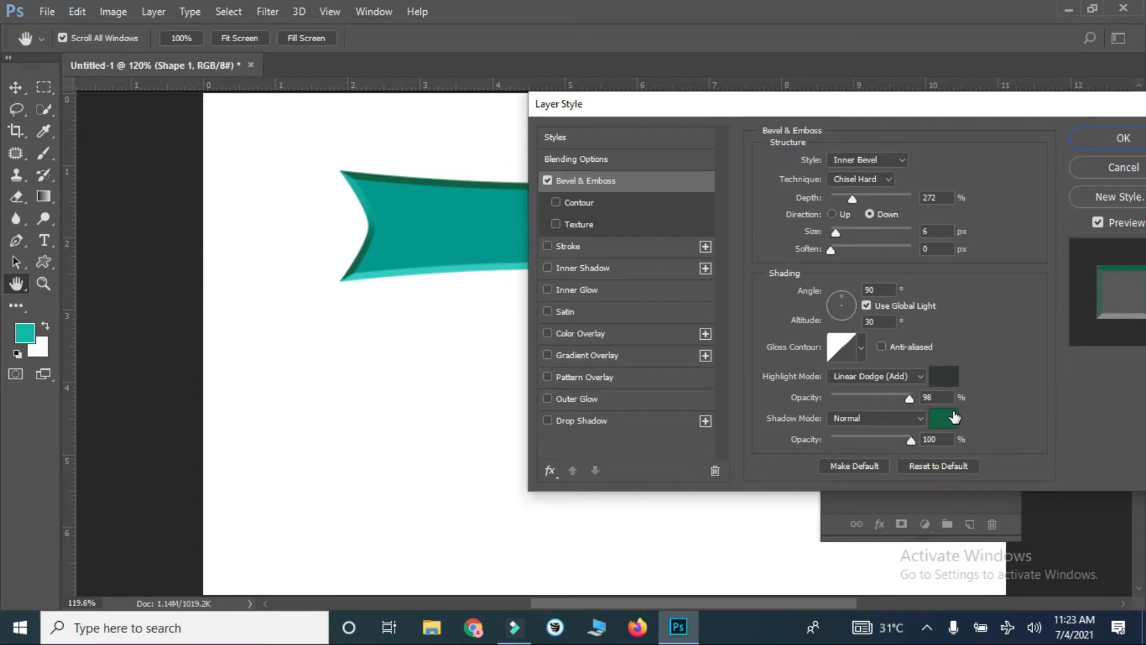
# Step: Add a gradient stroke to the banner and recolor the gradient's first stop to green 048367
pyautogui.click(567, 248)
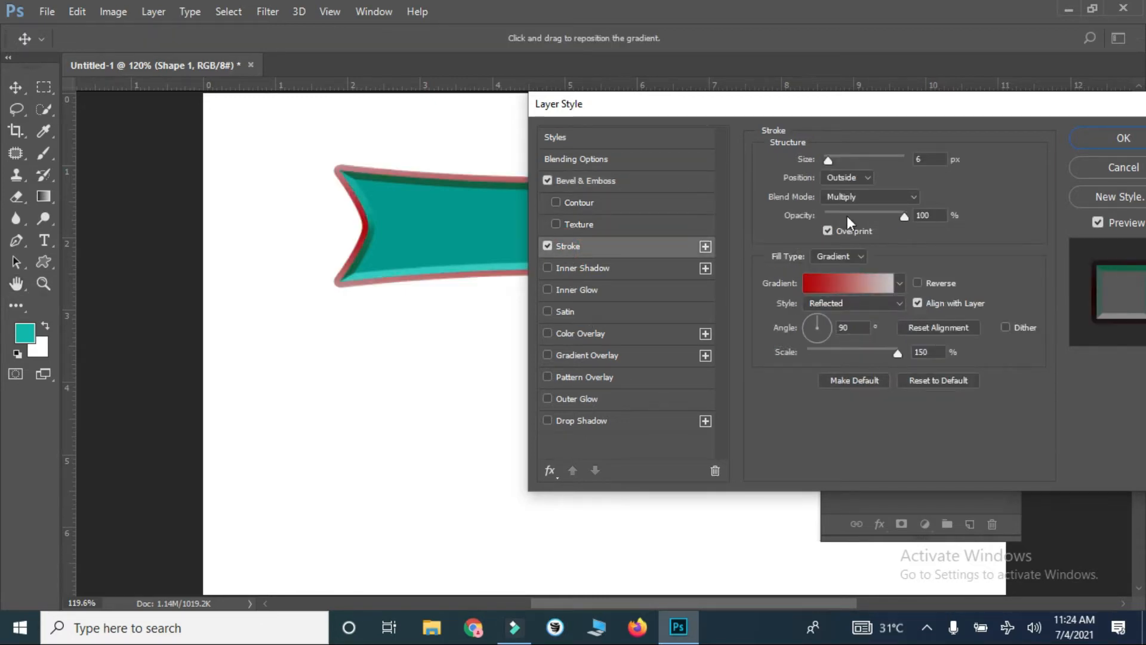
pyautogui.click(858, 284)
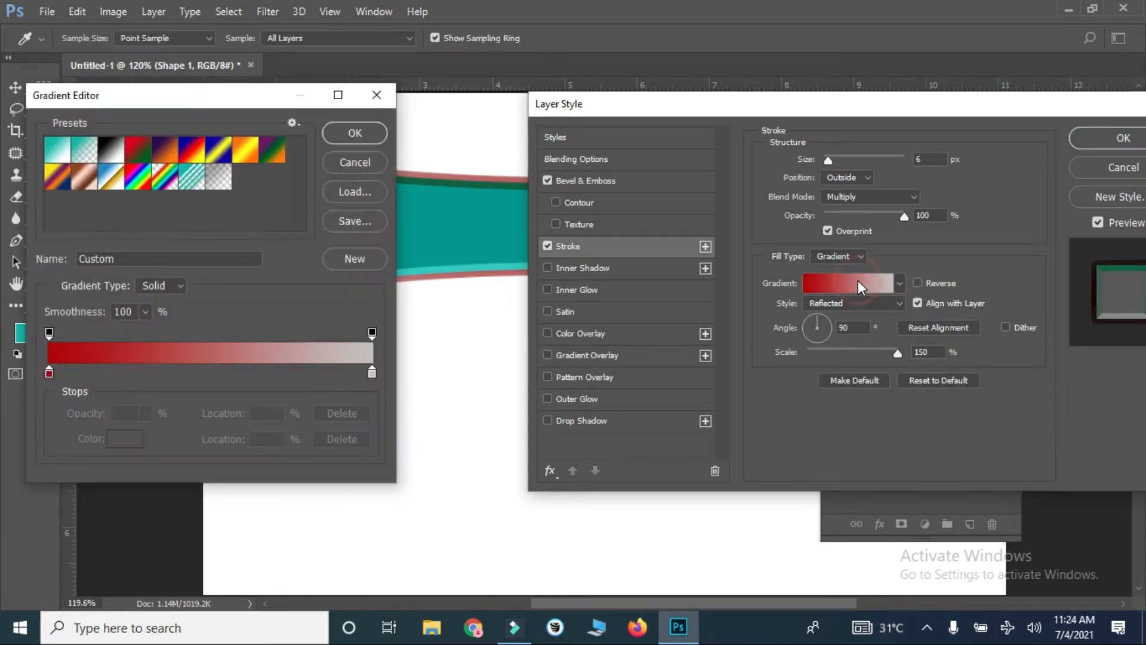
pyautogui.click(49, 374)
pyautogui.doubleClick(50, 374)
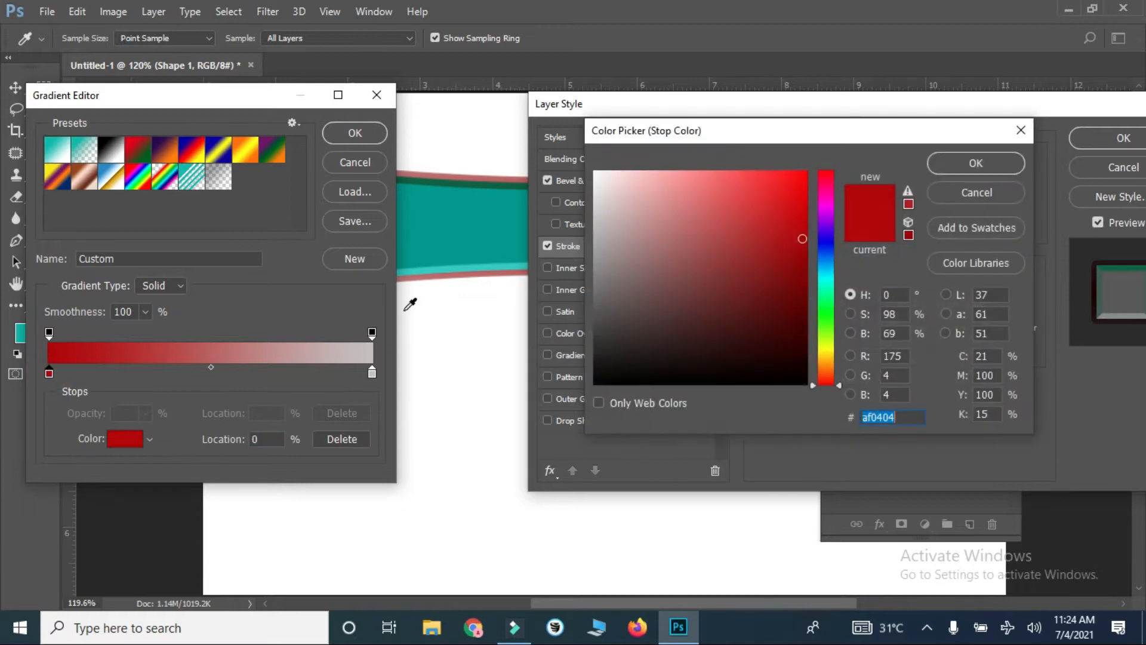
pyautogui.click(823, 268)
pyautogui.moveTo(823, 270); pyautogui.dragTo(823, 285)
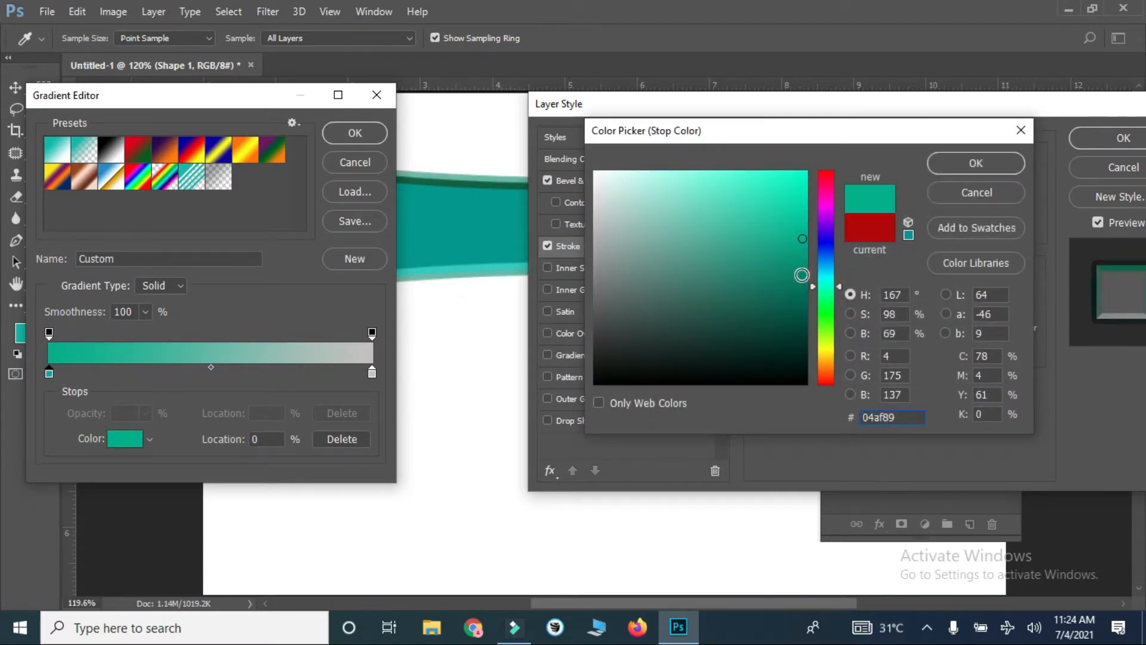
pyautogui.click(802, 275)
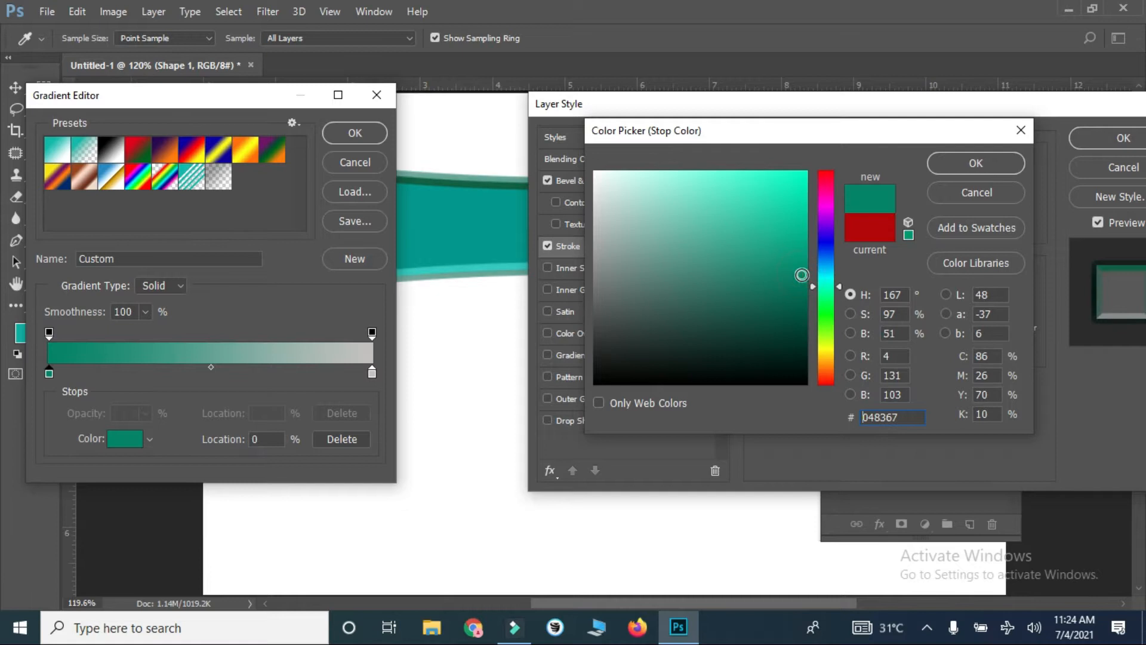
pyautogui.click(954, 169)
pyautogui.click(357, 134)
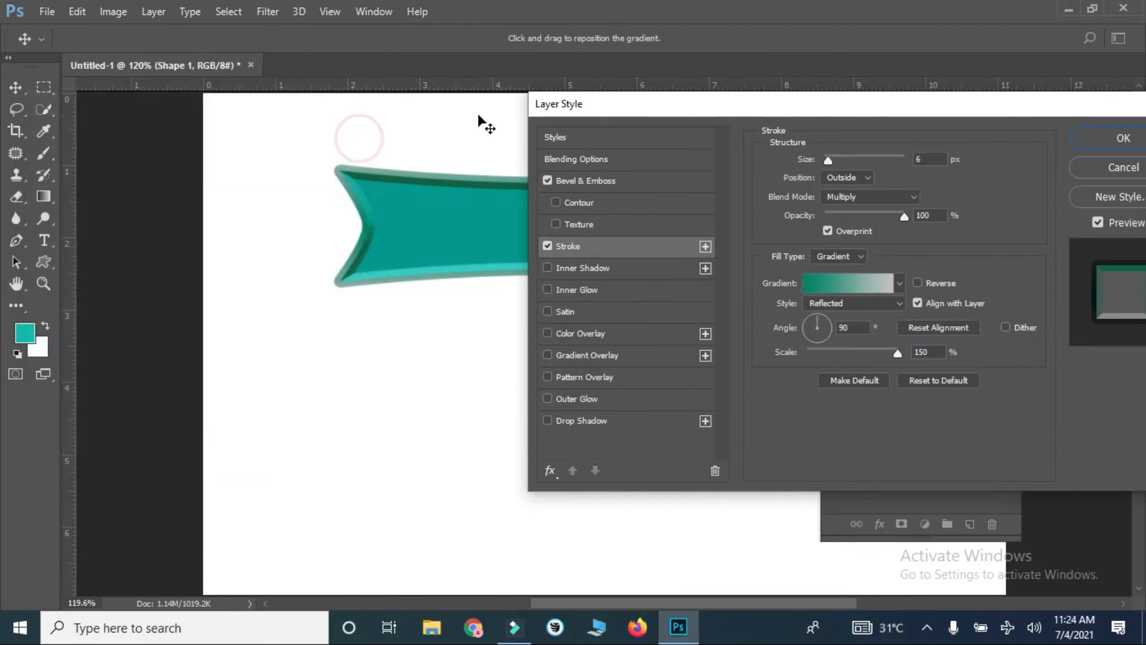
# Step: Set the banner stroke's blend mode to Subtract and apply the layer style
pyautogui.moveTo(750, 110); pyautogui.dragTo(747, 180)
pyautogui.click(831, 266)
pyautogui.click(831, 266)
pyautogui.press('Down')
pyautogui.press('Down')
pyautogui.press('Down')
pyautogui.press('Down')
pyautogui.press('Down')
pyautogui.press('Down')
pyautogui.press('Down')
pyautogui.press('Down')
pyautogui.press('Down')
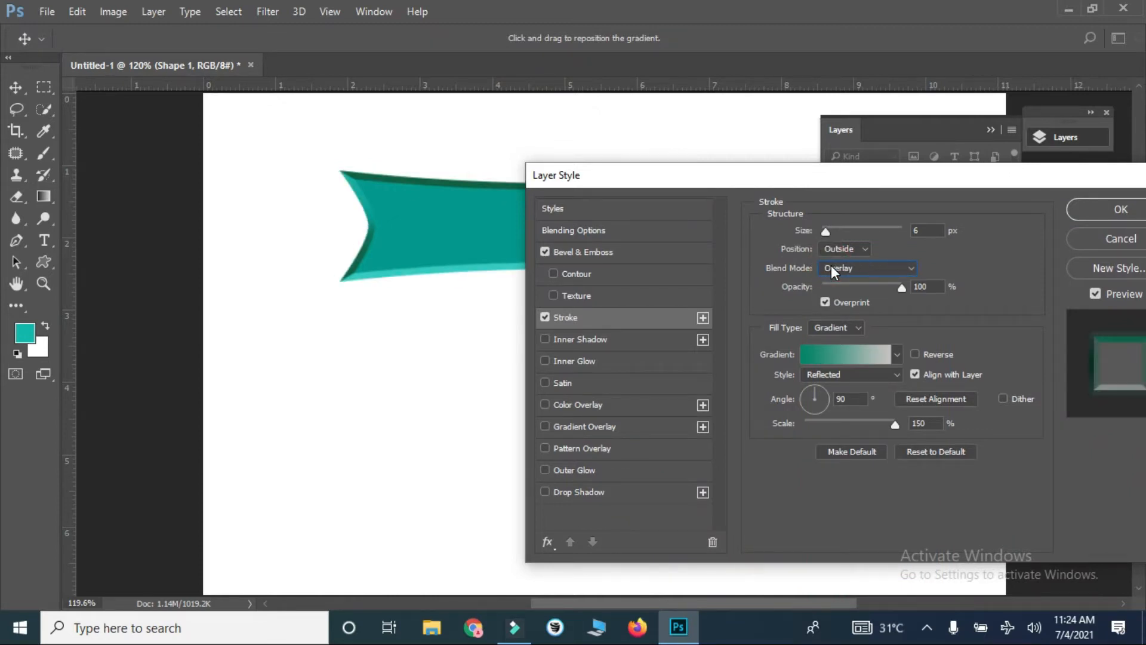
pyautogui.press('Down')
pyautogui.press('Down')
pyautogui.press('Down')
pyautogui.press('Down')
pyautogui.press('Down')
pyautogui.press('Down')
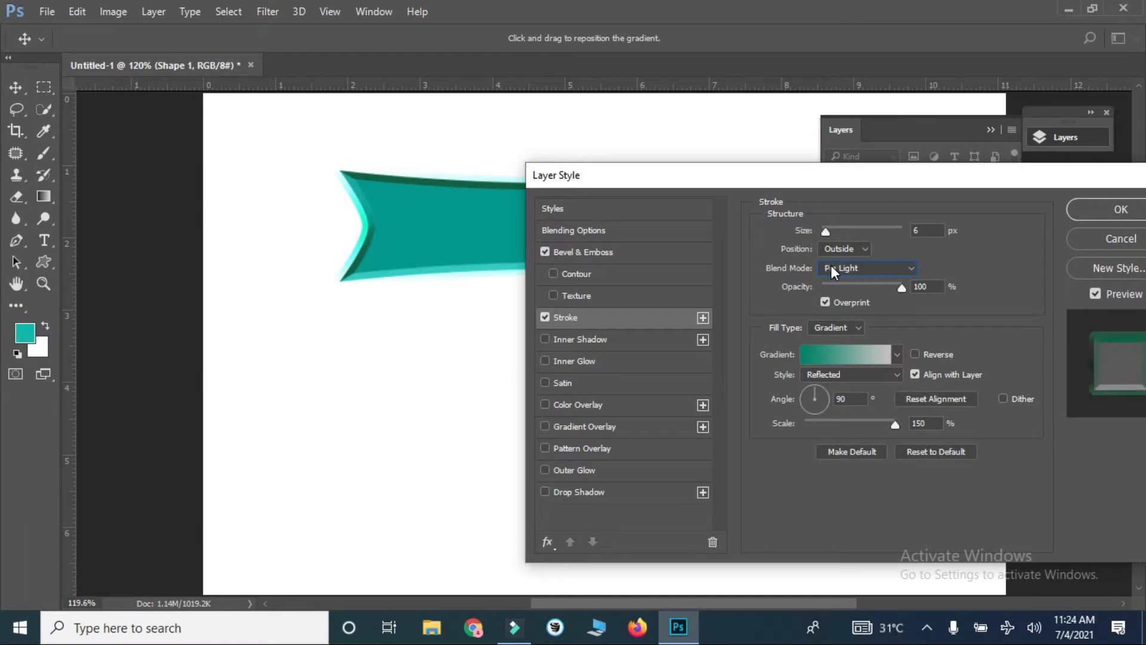
pyautogui.press('Down')
pyautogui.press('Down')
pyautogui.press('Down')
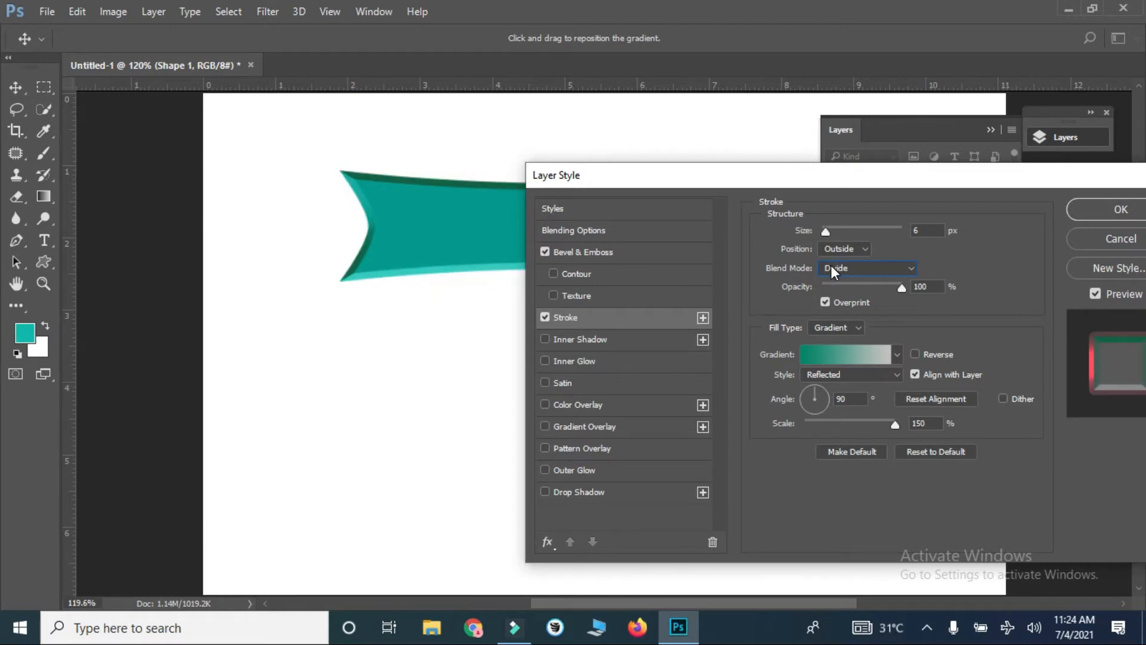
pyautogui.press('Up')
pyautogui.moveTo(772, 177); pyautogui.dragTo(824, 243)
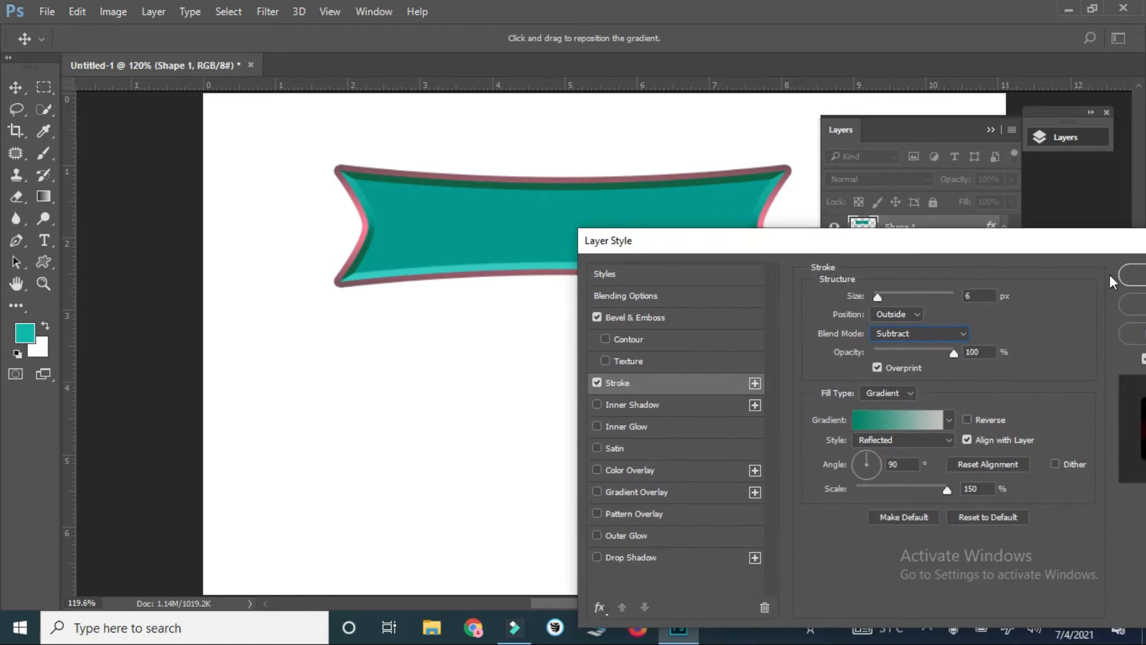
pyautogui.click(1133, 277)
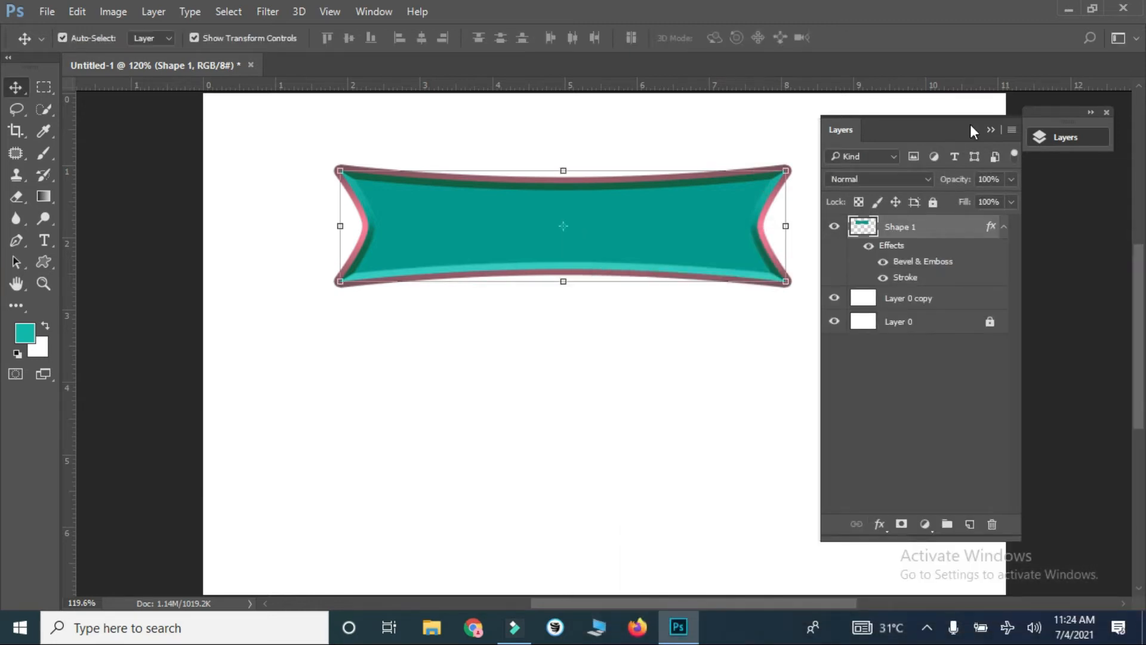
# Step: Move the styled banner to the right on the canvas and select the white Layer 0 copy background
pyautogui.click(991, 130)
pyautogui.click(896, 239)
pyautogui.moveTo(744, 241); pyautogui.dragTo(834, 249)
pyautogui.click(753, 357)
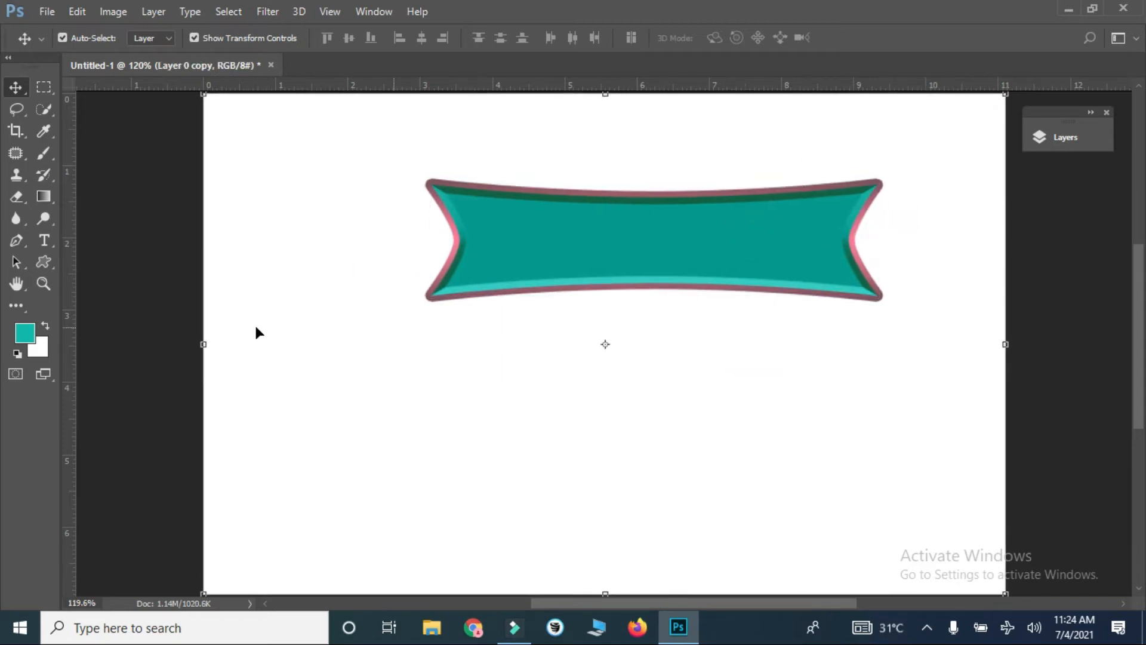
# Step: Draw a teal circle about 43 px across beside the banner's left end and scale it to 200%
pyautogui.click(48, 262)
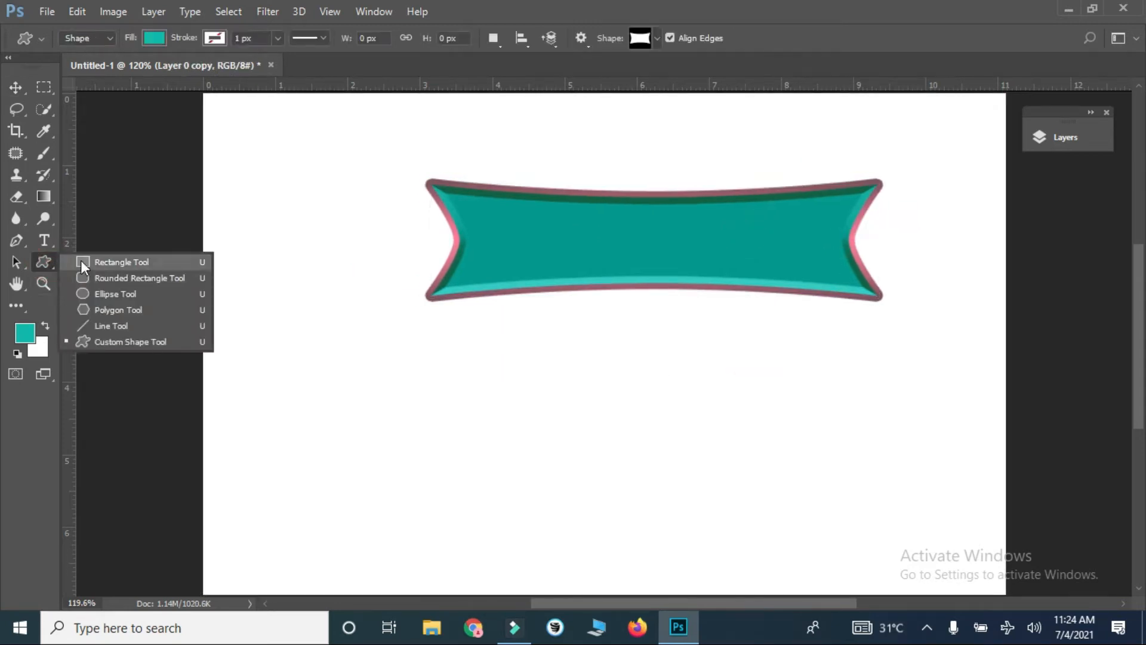
pyautogui.click(101, 294)
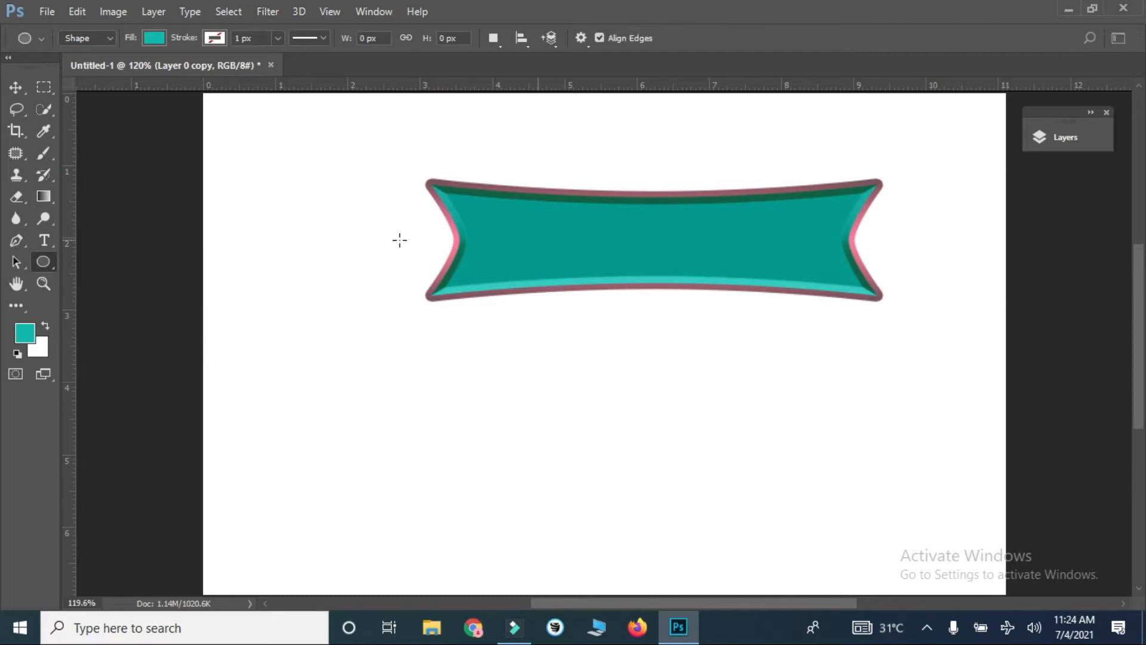
pyautogui.moveTo(399, 240); pyautogui.dragTo(590, 197)
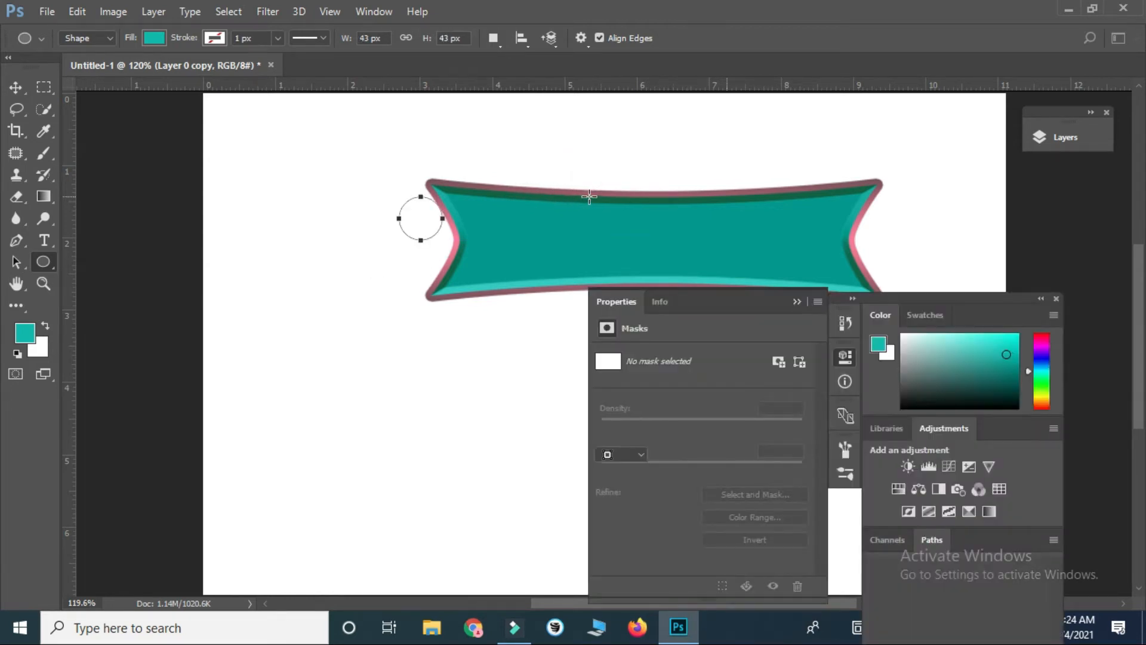
pyautogui.press('v')
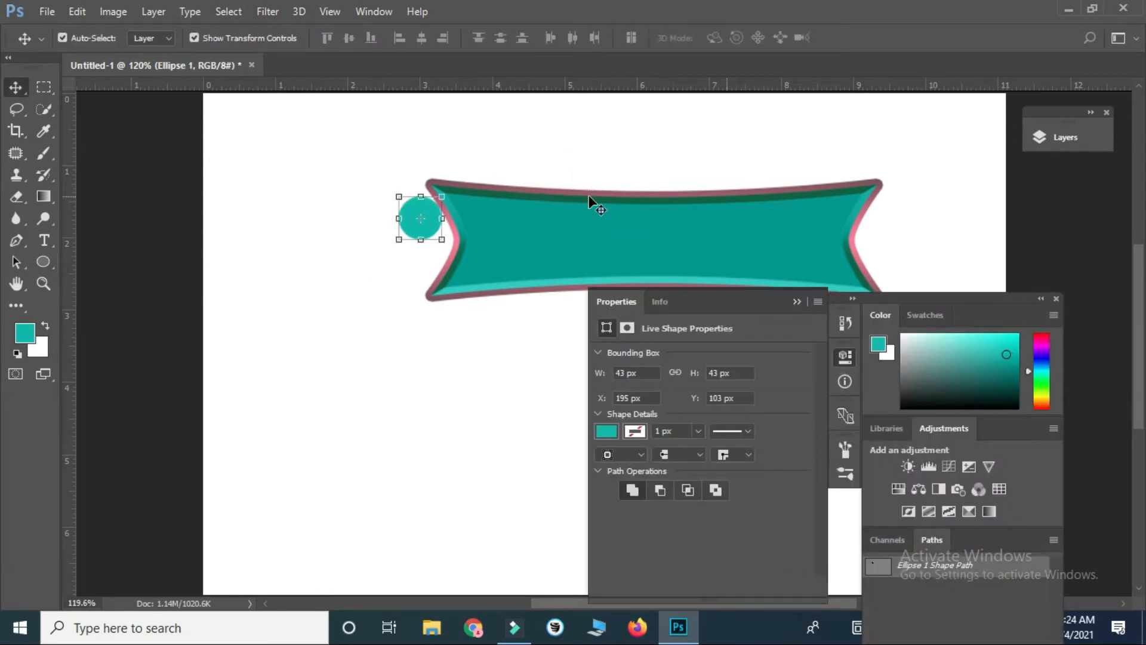
pyautogui.click(796, 302)
pyautogui.moveTo(444, 241); pyautogui.dragTo(422, 261)
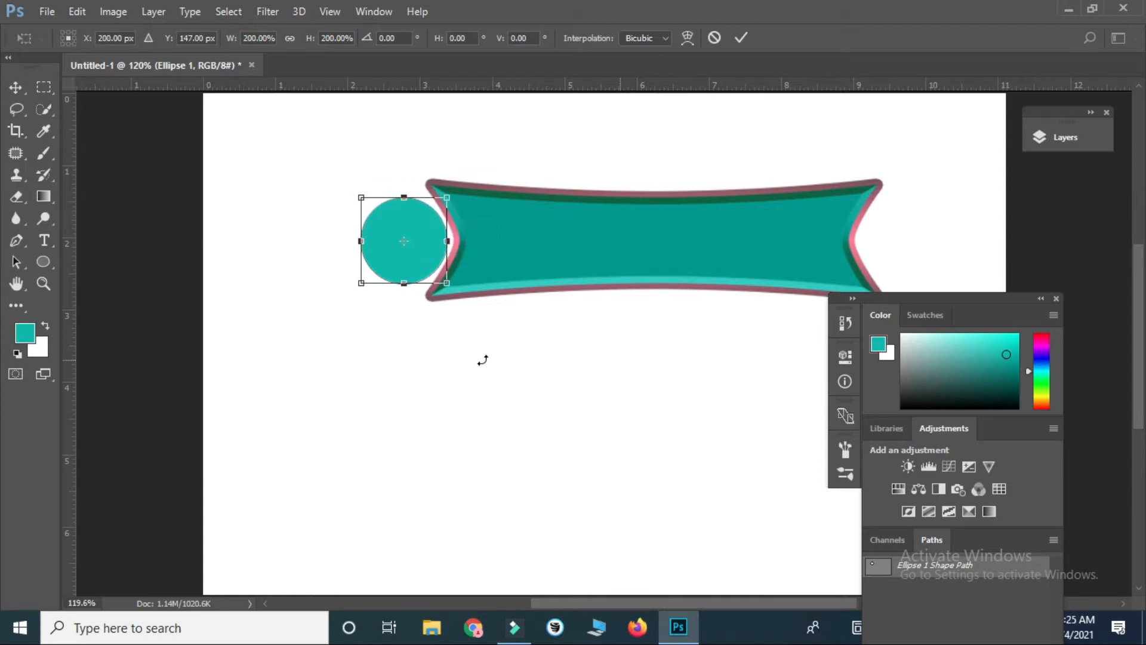
pyautogui.press('Return')
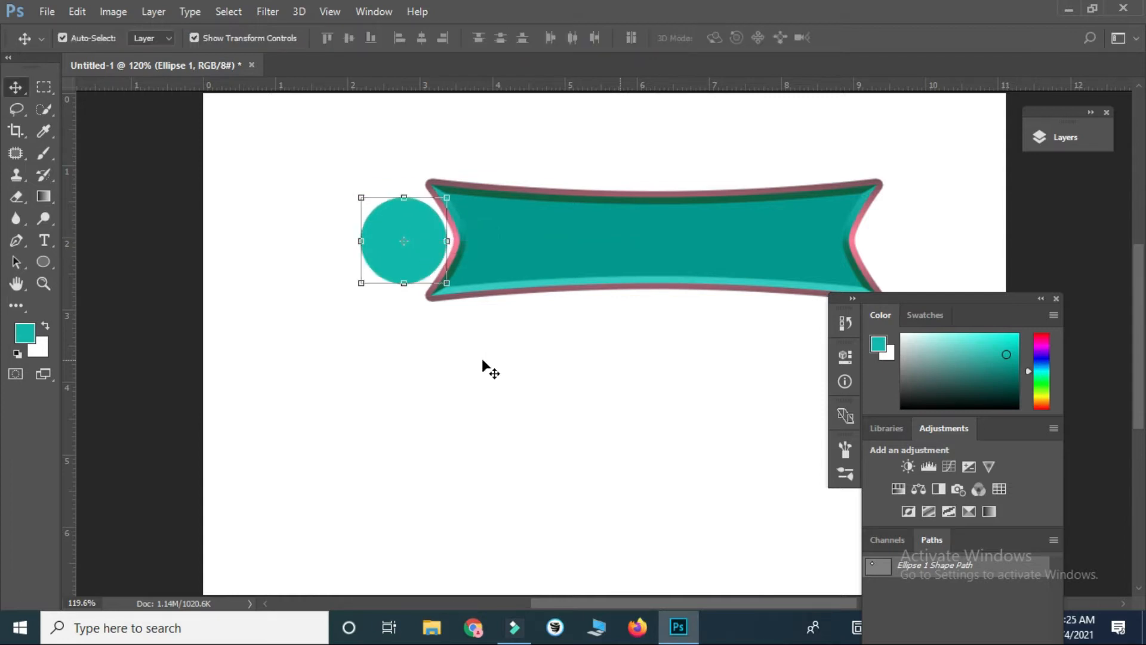
# Step: Collapse the floating color panels, move them off the banner, and rasterize the teal circle's shape layer
pyautogui.click(1040, 299)
pyautogui.moveTo(900, 300); pyautogui.dragTo(1076, 284)
pyautogui.press('b')
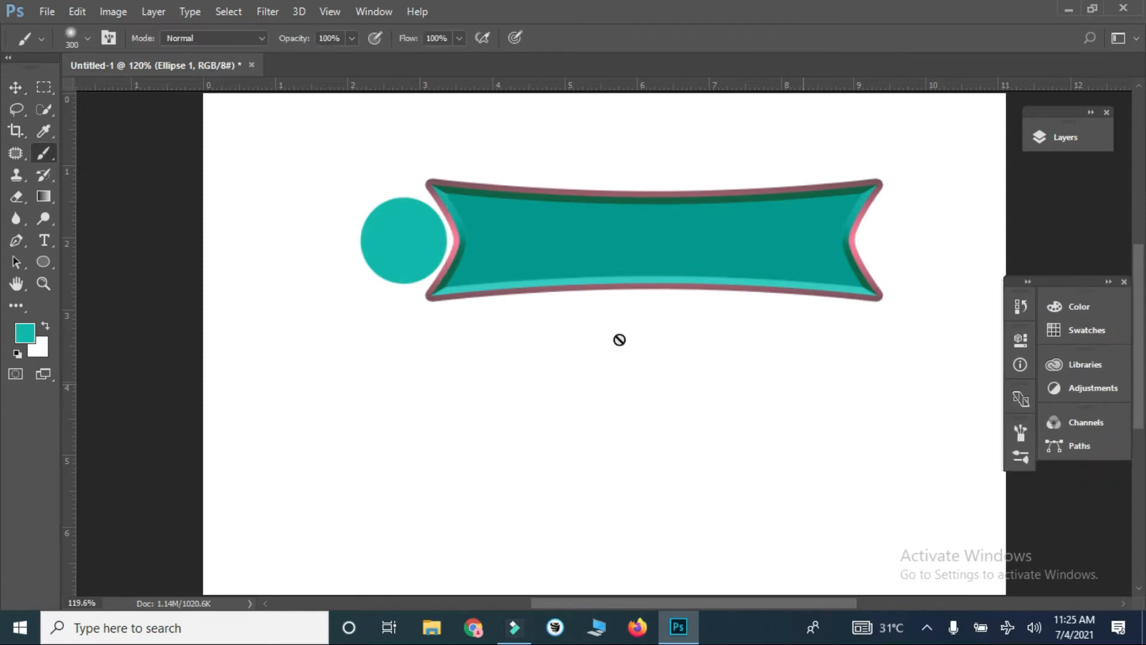
pyautogui.click(397, 225)
pyautogui.click(539, 249)
pyautogui.press('v')
# Step: Move the circle's Ellipse 1 layer above the banner's Shape 1 layer
pyautogui.click(1042, 154)
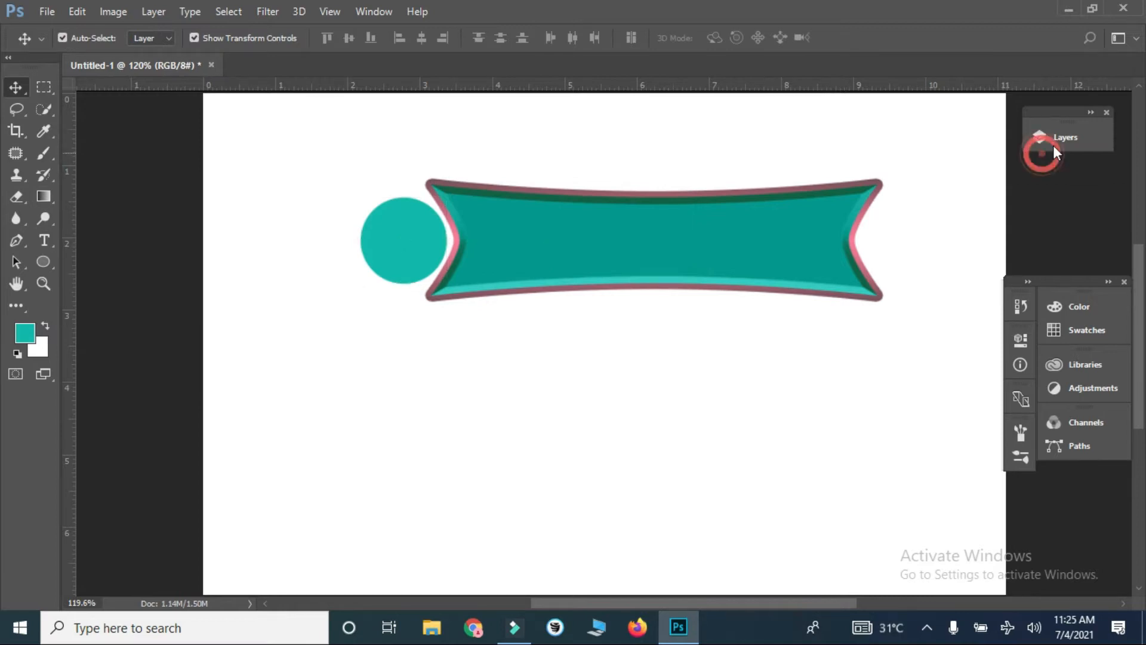
pyautogui.click(1058, 142)
pyautogui.doubleClick(865, 232)
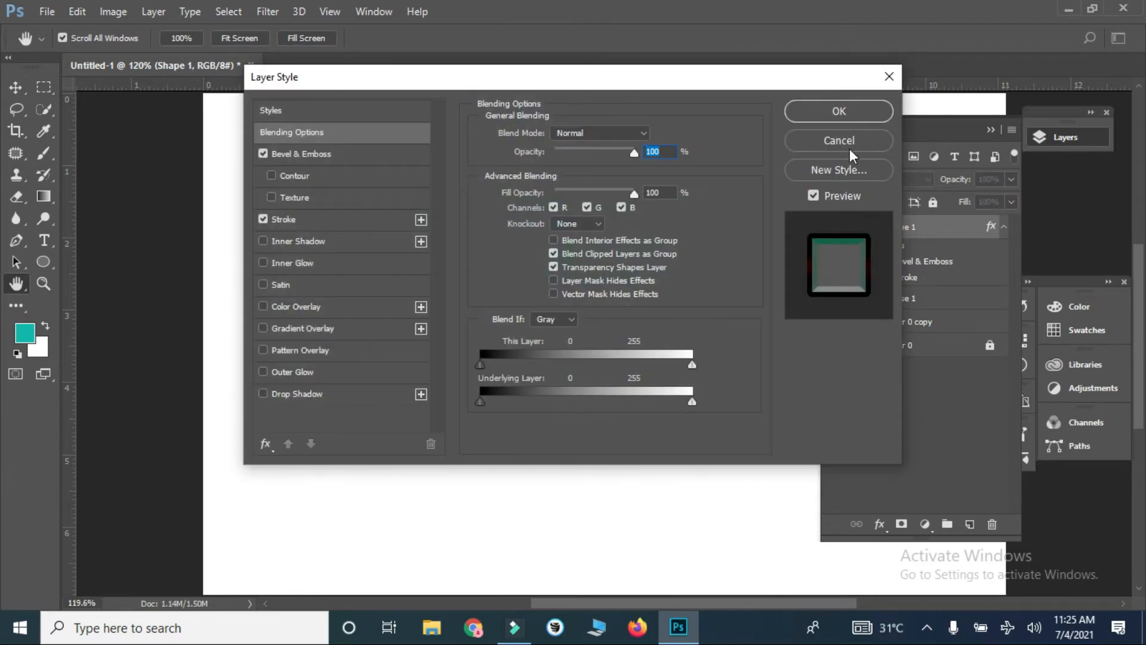
pyautogui.click(848, 145)
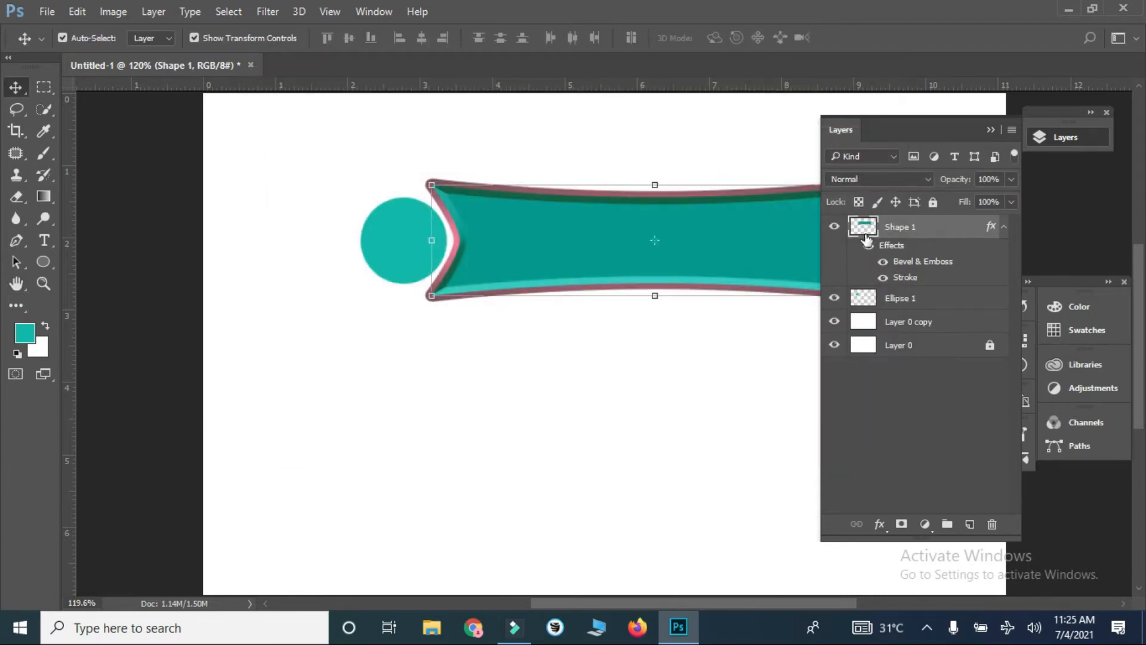
pyautogui.click(870, 297)
pyautogui.moveTo(870, 298); pyautogui.dragTo(866, 230)
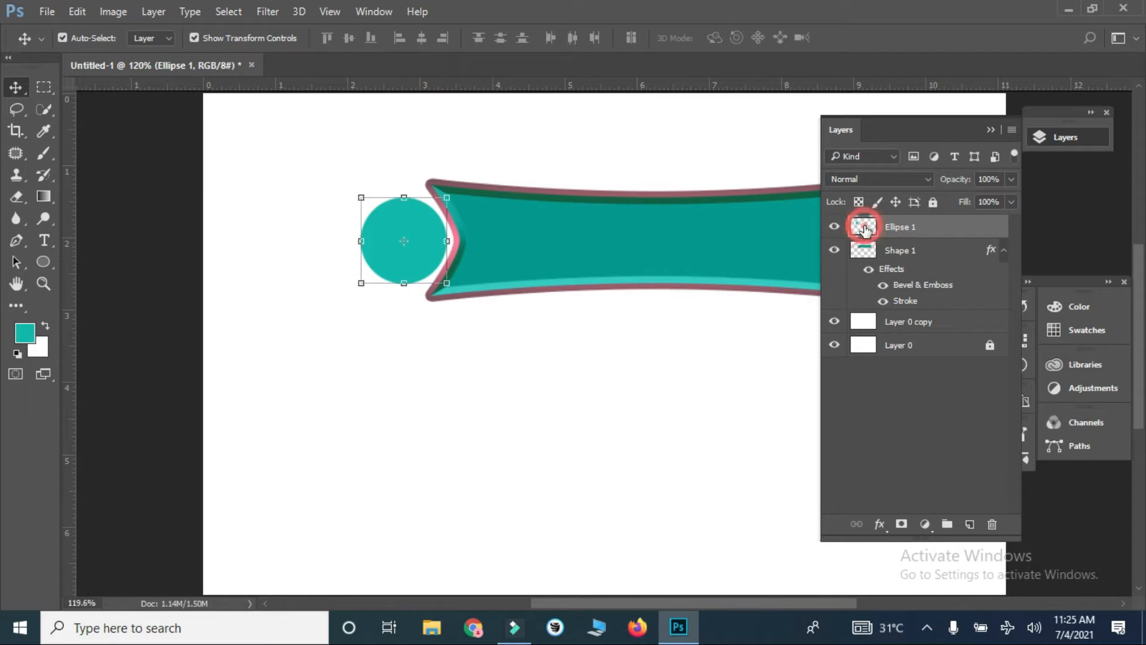
# Step: Apply an Inner Bevel and a 6 px outside gradient stroke in Subtract mode to the teal circle
pyautogui.doubleClick(865, 230)
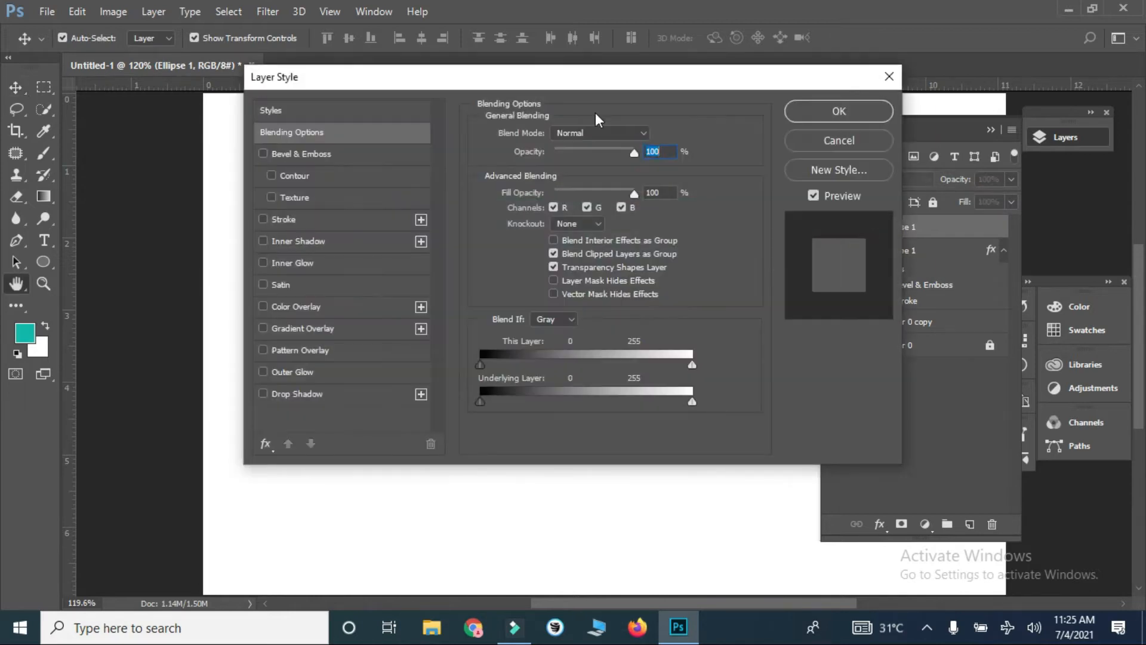
pyautogui.moveTo(500, 82); pyautogui.dragTo(888, 87)
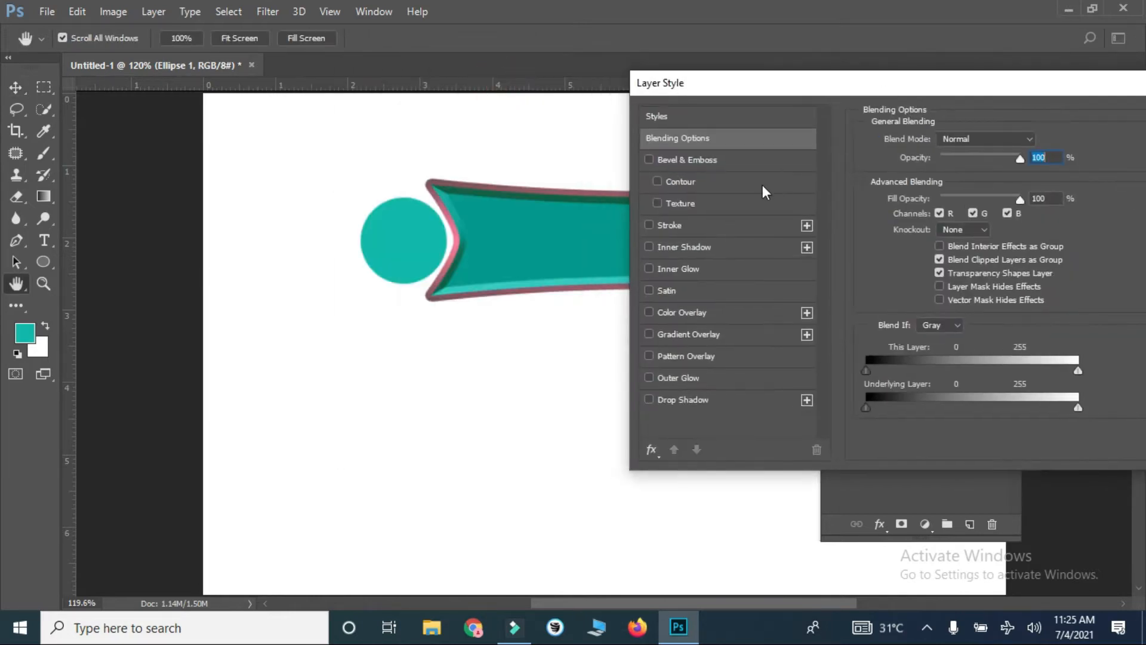
pyautogui.click(694, 163)
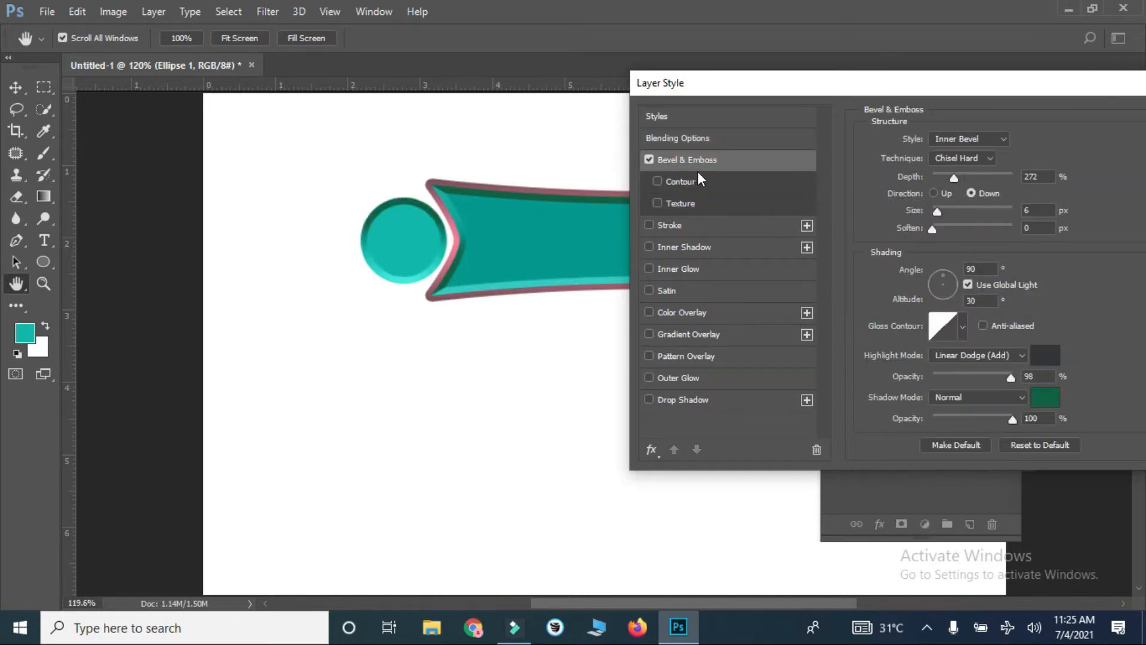
pyautogui.click(706, 227)
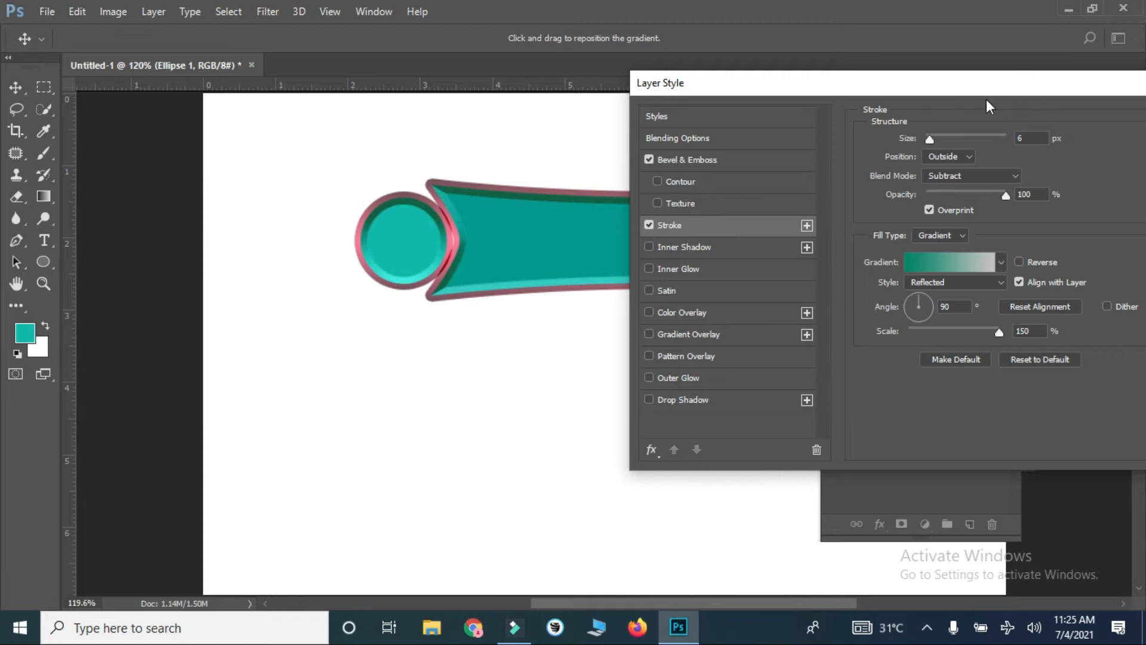
pyautogui.moveTo(929, 87); pyautogui.dragTo(733, 93)
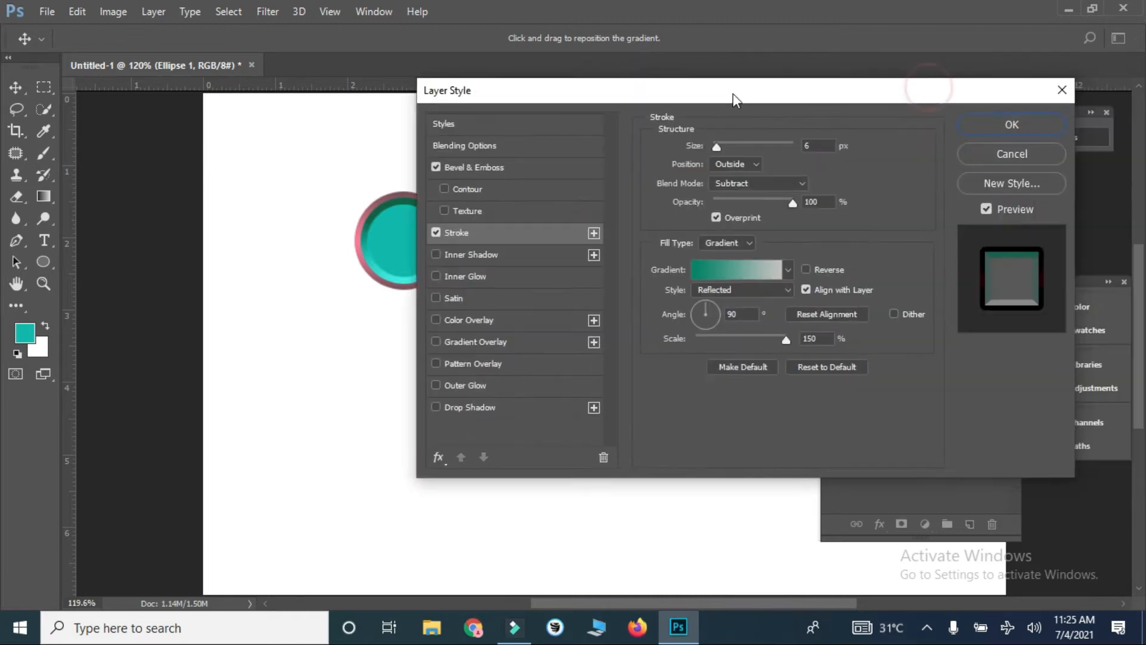
pyautogui.click(1037, 124)
pyautogui.click(432, 315)
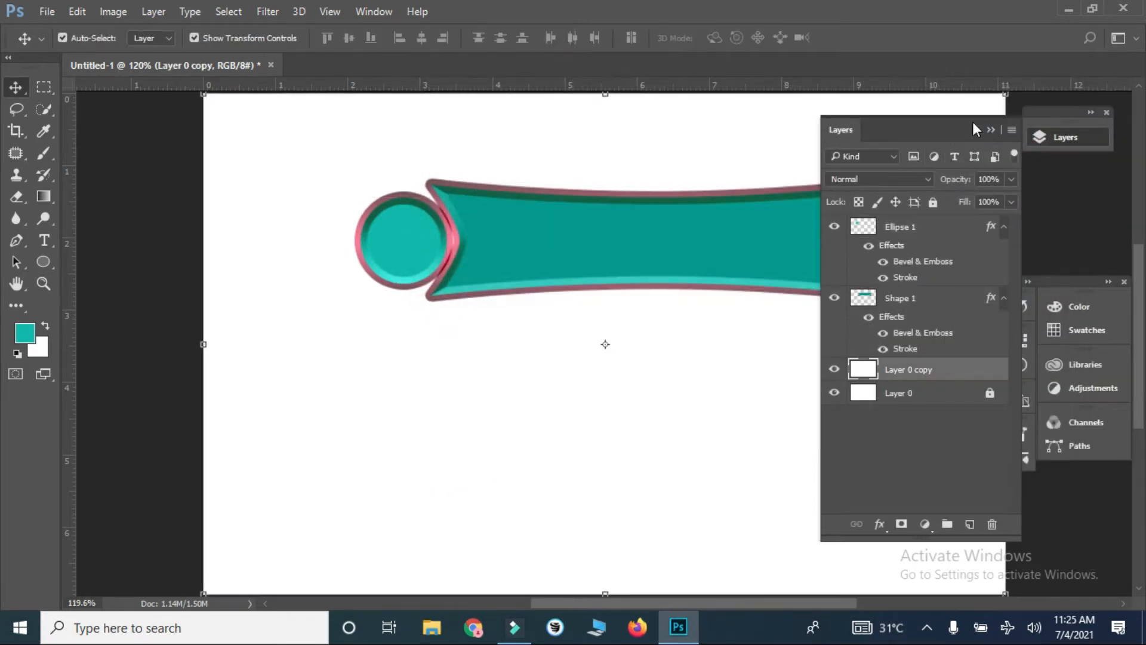
pyautogui.click(988, 130)
# Step: Align the circle and banner by their vertical centers and nudge the circle right to overlap the banner's left end
pyautogui.click(639, 228)
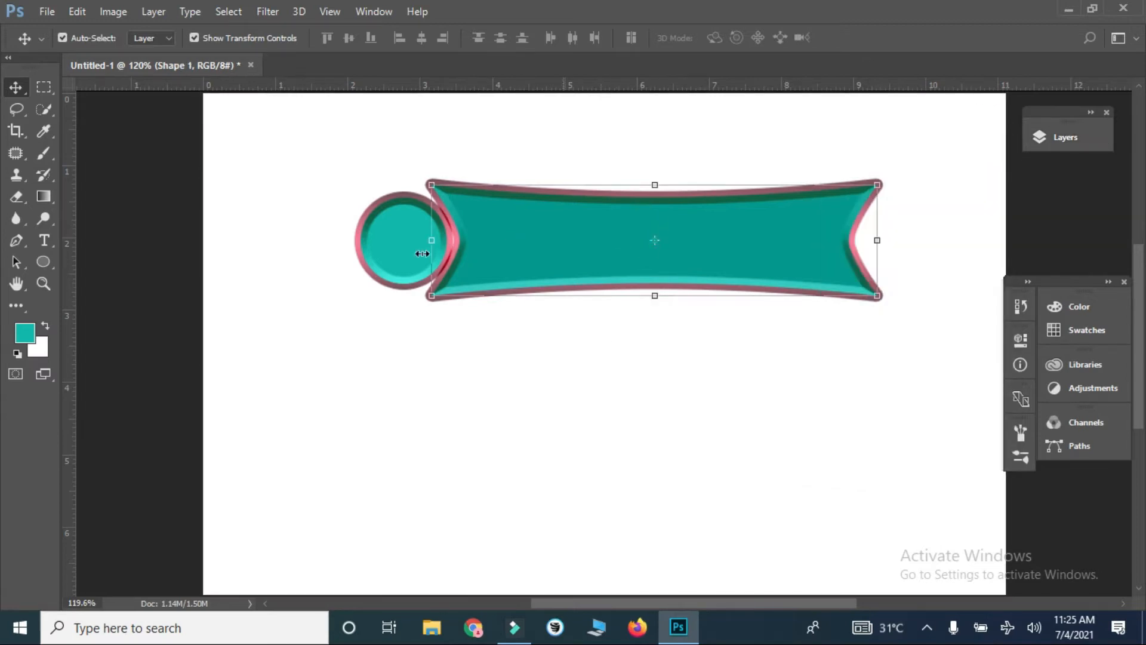
pyautogui.keyDown('shift'); pyautogui.click(403, 254); pyautogui.keyUp('shift')
pyautogui.click(349, 39)
pyautogui.click(345, 147)
pyautogui.click(404, 236)
pyautogui.hotkey('shift', 'Right')
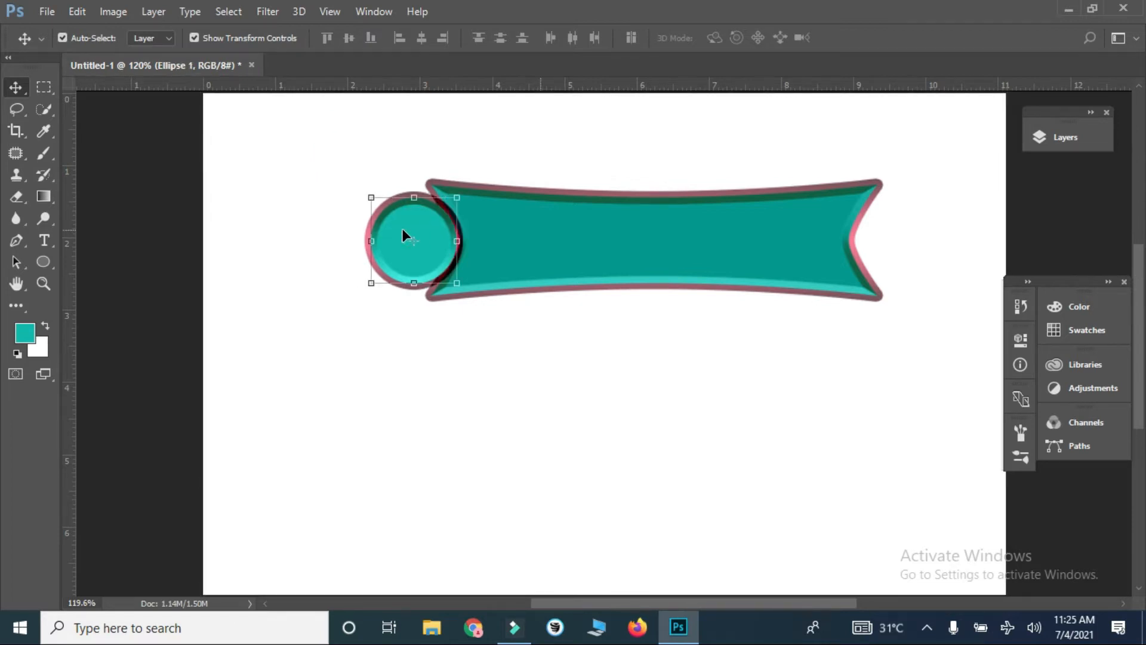
# Step: Delete the white Layer 0 copy background and move the banner and circle together higher on the canvas
pyautogui.click(491, 397)
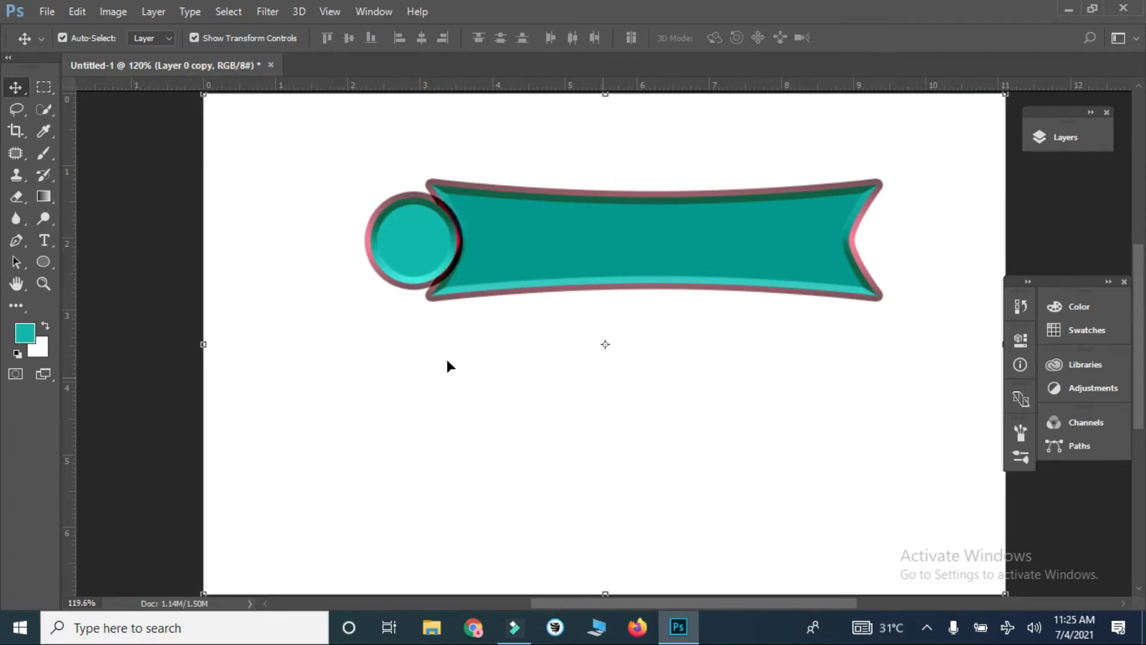
pyautogui.moveTo(332, 191); pyautogui.dragTo(715, 303)
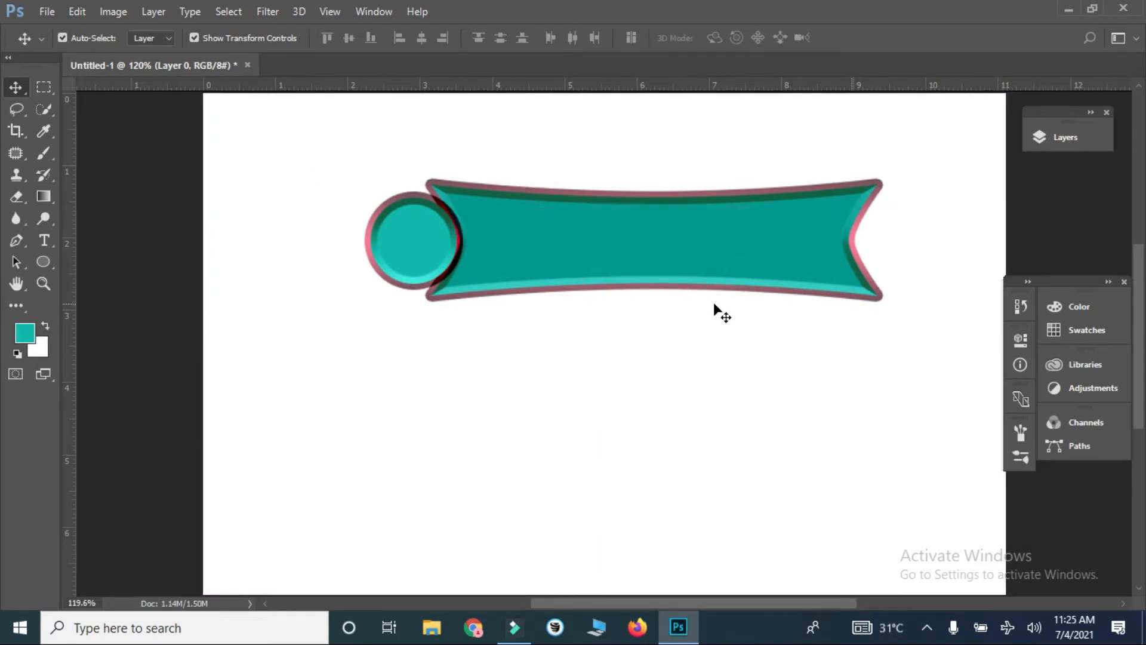
pyautogui.moveTo(303, 186); pyautogui.dragTo(845, 339)
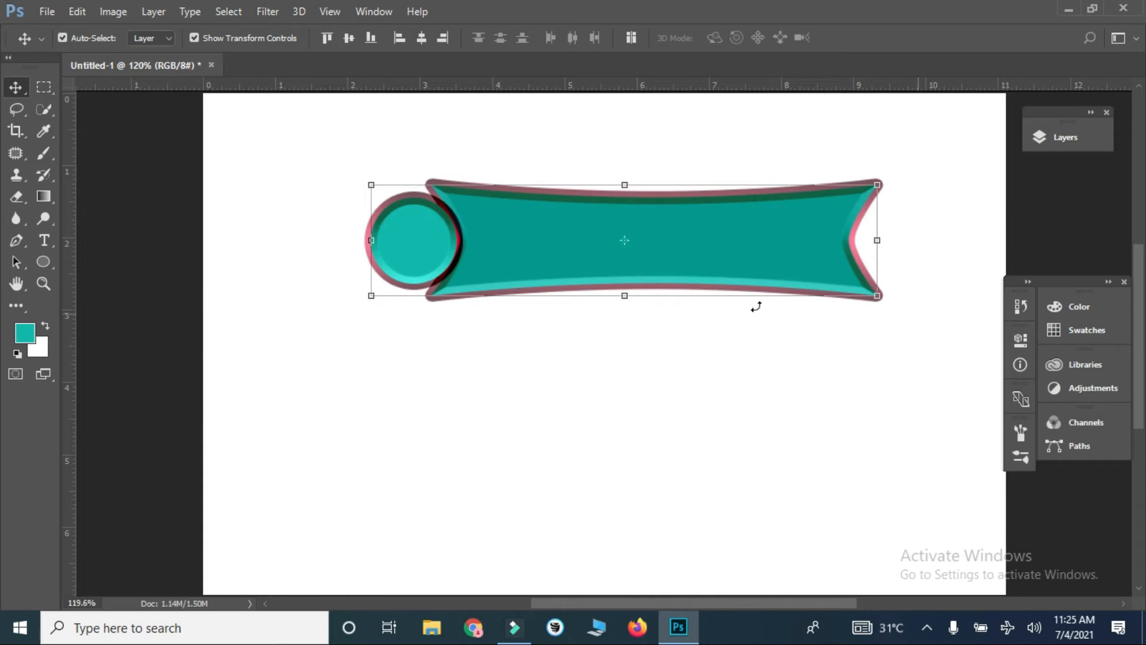
pyautogui.moveTo(697, 269); pyautogui.dragTo(690, 214)
pyautogui.click(715, 345)
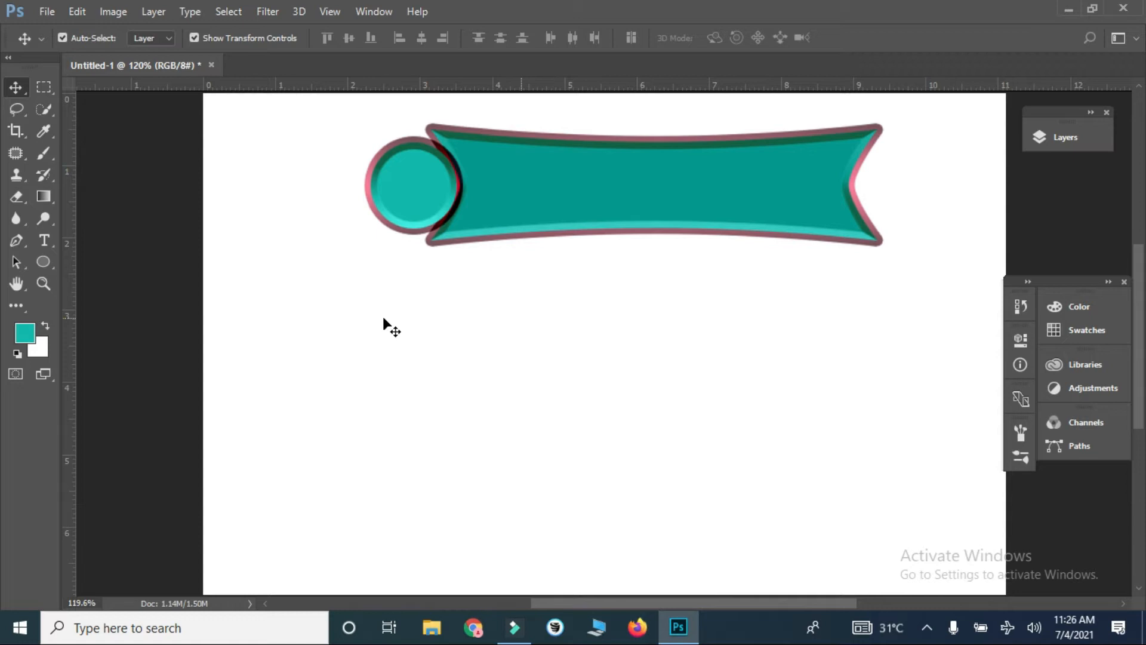
# Step: Draw a second banner with the same custom shape, about 456 by 113 px, below the first one
pyautogui.click(50, 262)
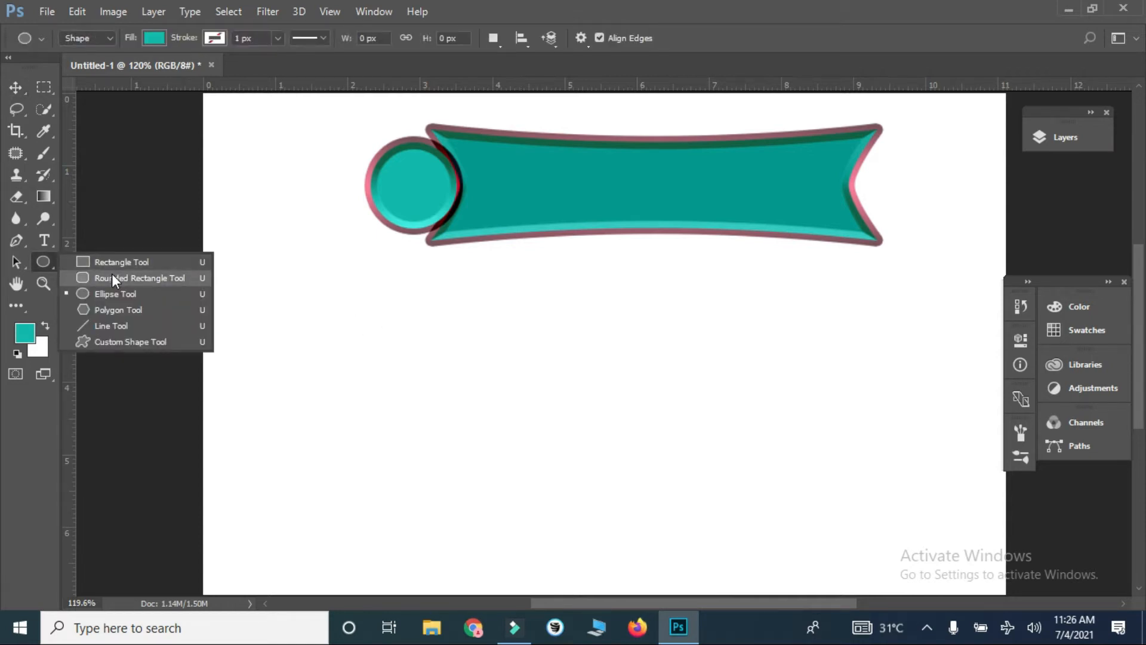
pyautogui.click(113, 341)
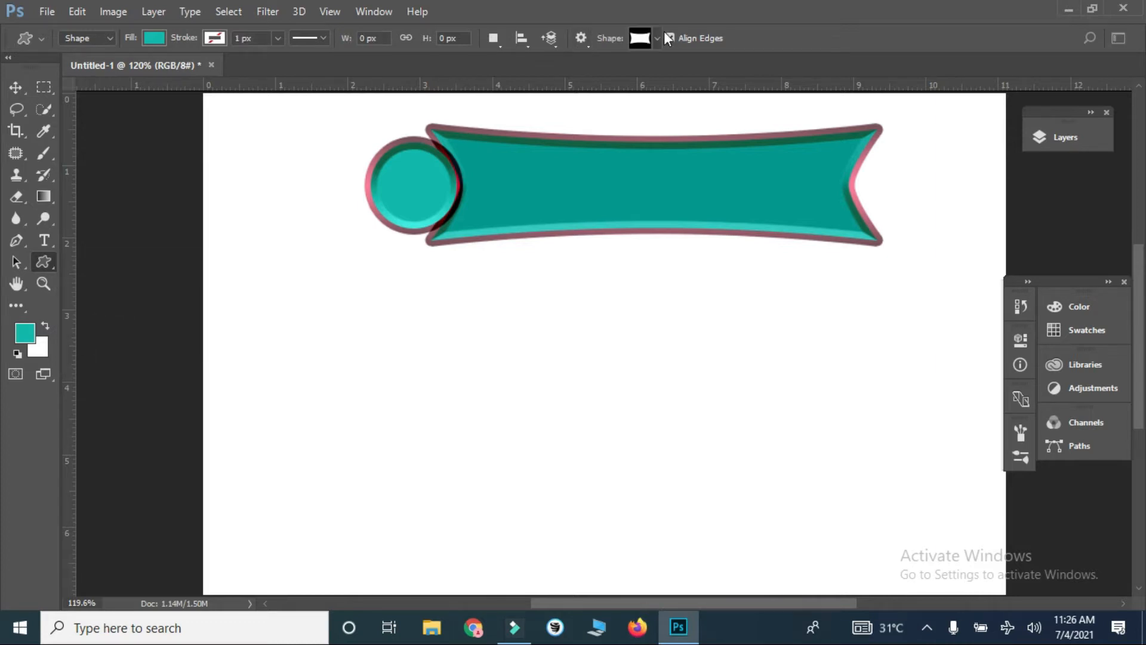
pyautogui.moveTo(421, 283); pyautogui.dragTo(877, 394)
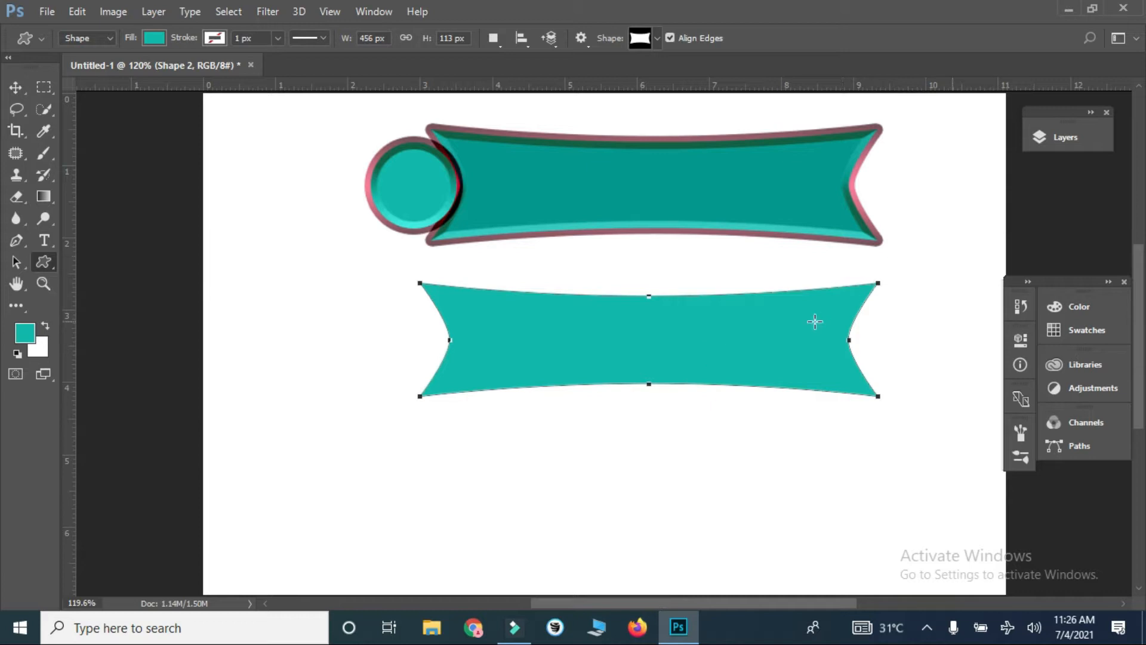
pyautogui.press('v')
# Step: Recolor the second banner's fill to pink ff0096
pyautogui.click(1049, 143)
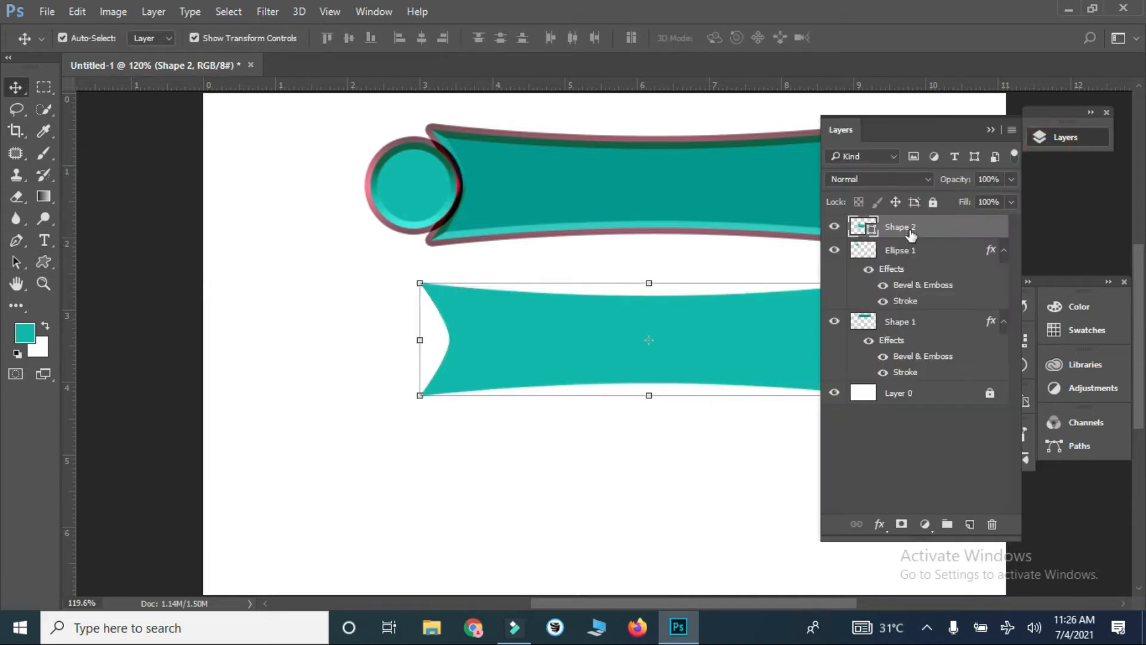
pyautogui.doubleClick(873, 229)
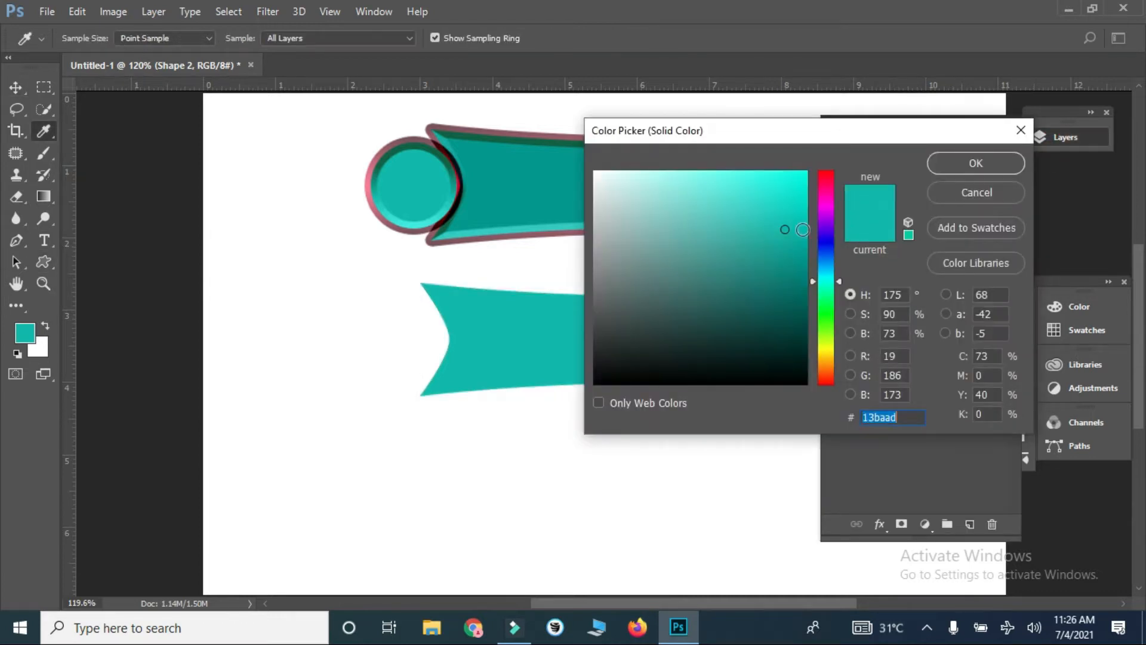
pyautogui.moveTo(818, 227); pyautogui.dragTo(829, 196)
pyautogui.click(808, 173)
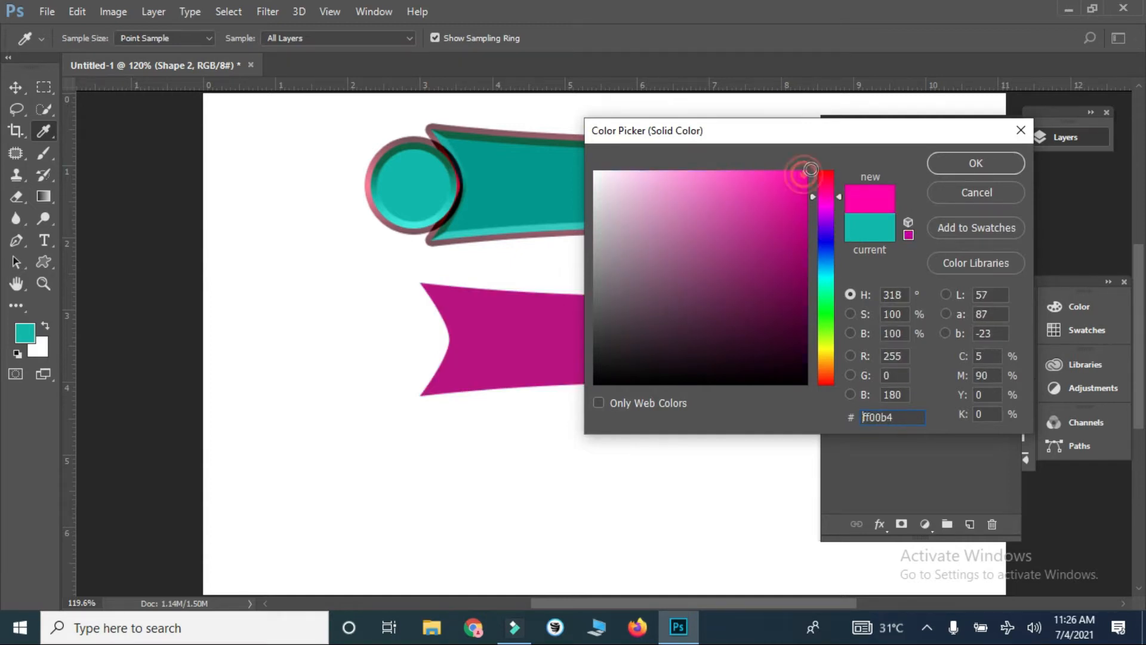
pyautogui.moveTo(823, 202); pyautogui.dragTo(826, 192)
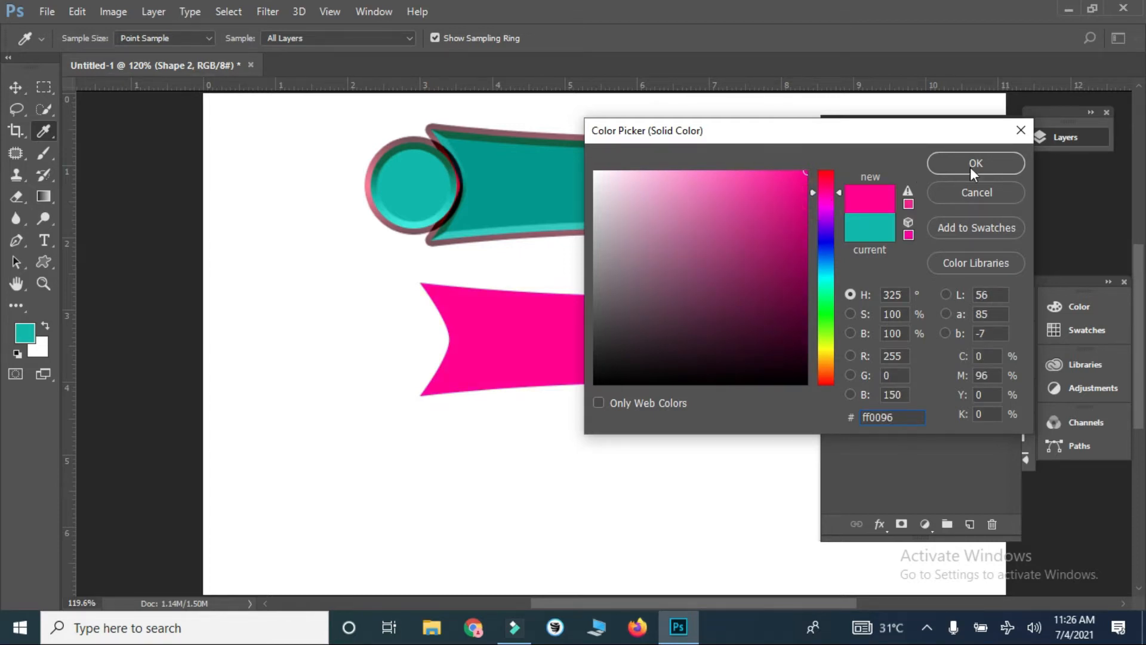
pyautogui.click(972, 163)
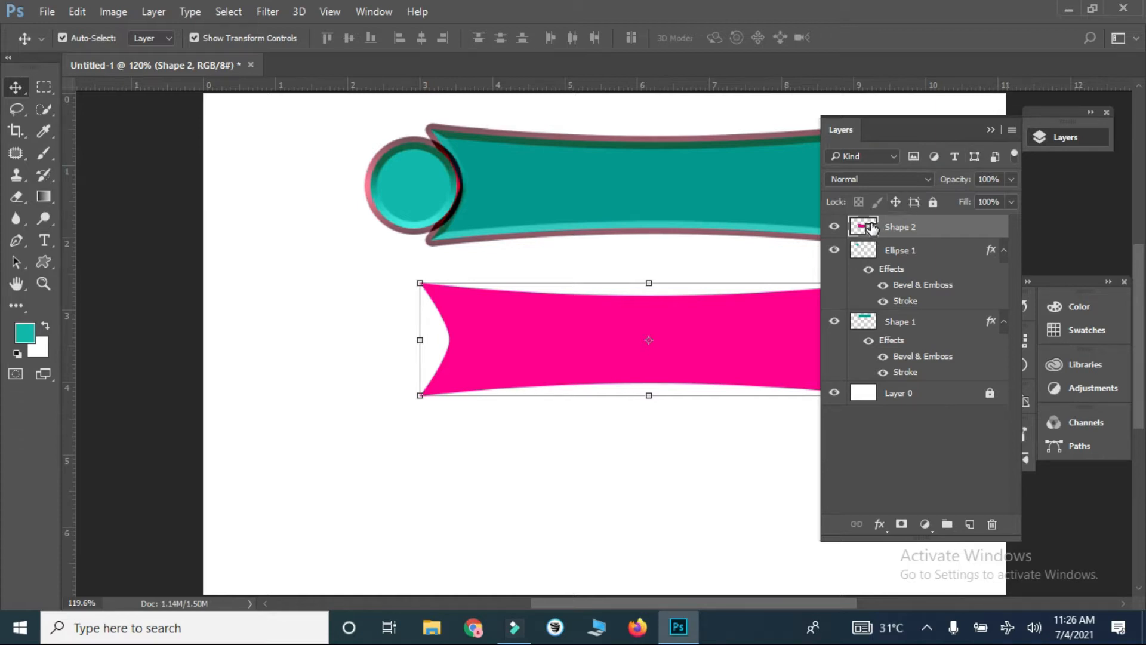
pyautogui.click(990, 126)
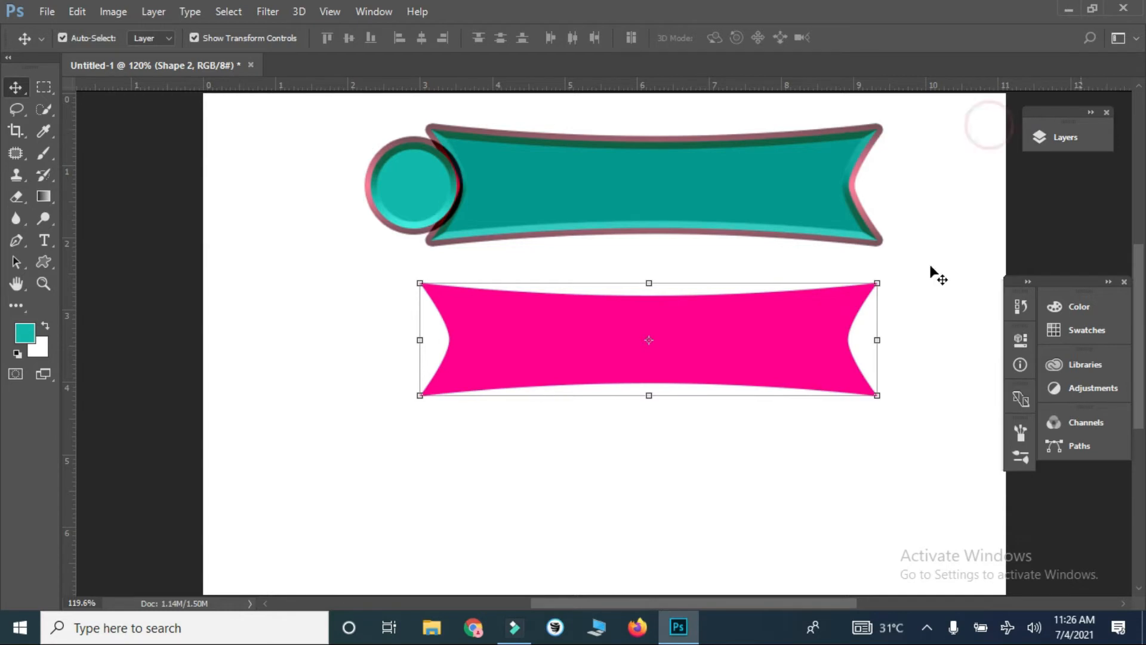
pyautogui.click(908, 303)
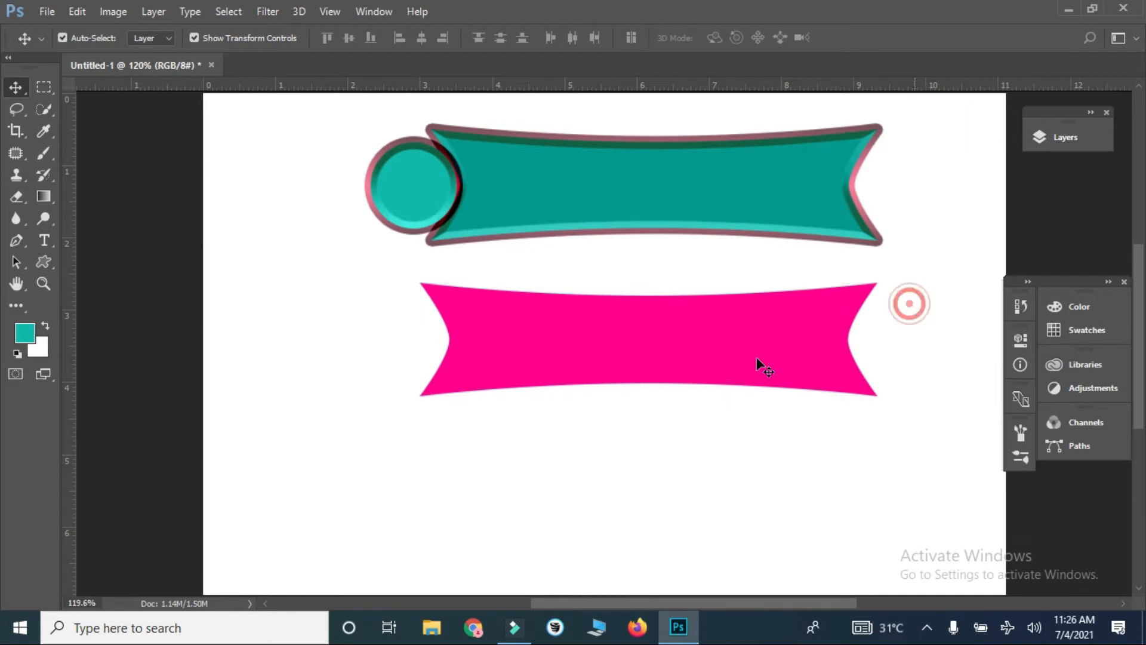
# Step: Draw a white thin-ring custom shape about 98 px across beside the pink banner's left end
pyautogui.click(48, 270)
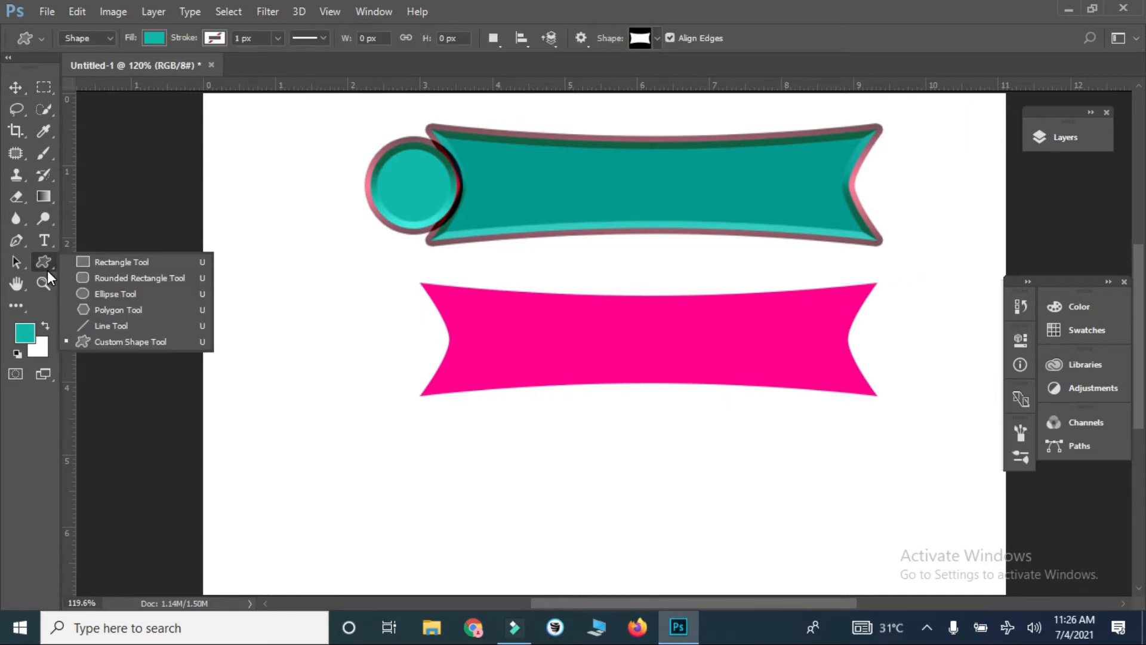
pyautogui.click(125, 342)
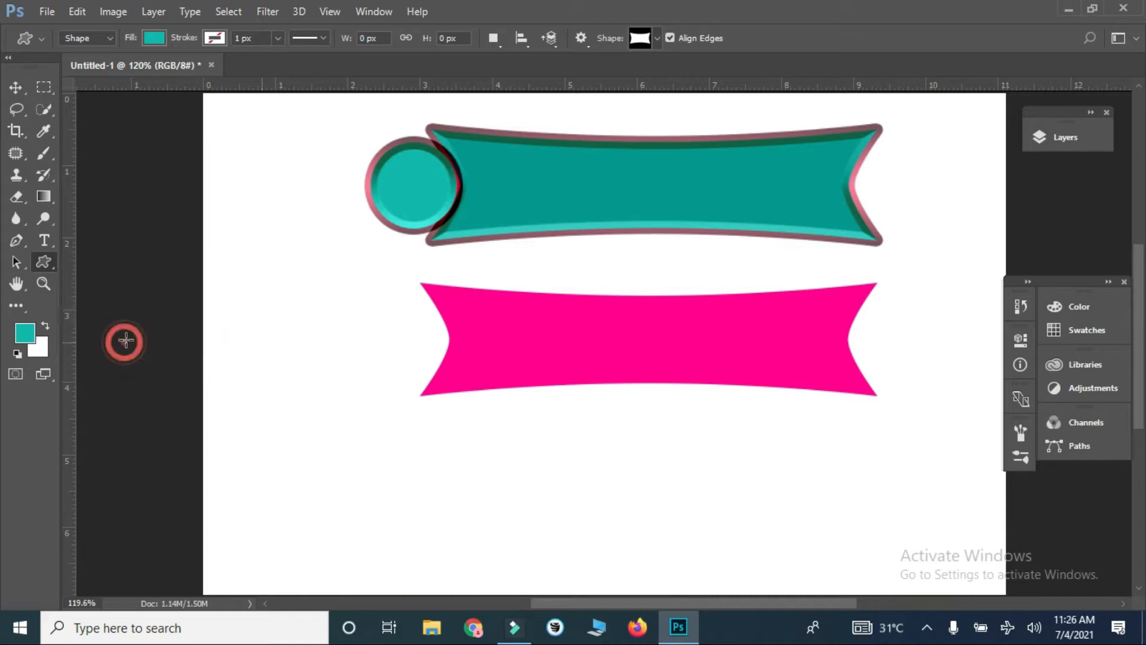
pyautogui.click(655, 37)
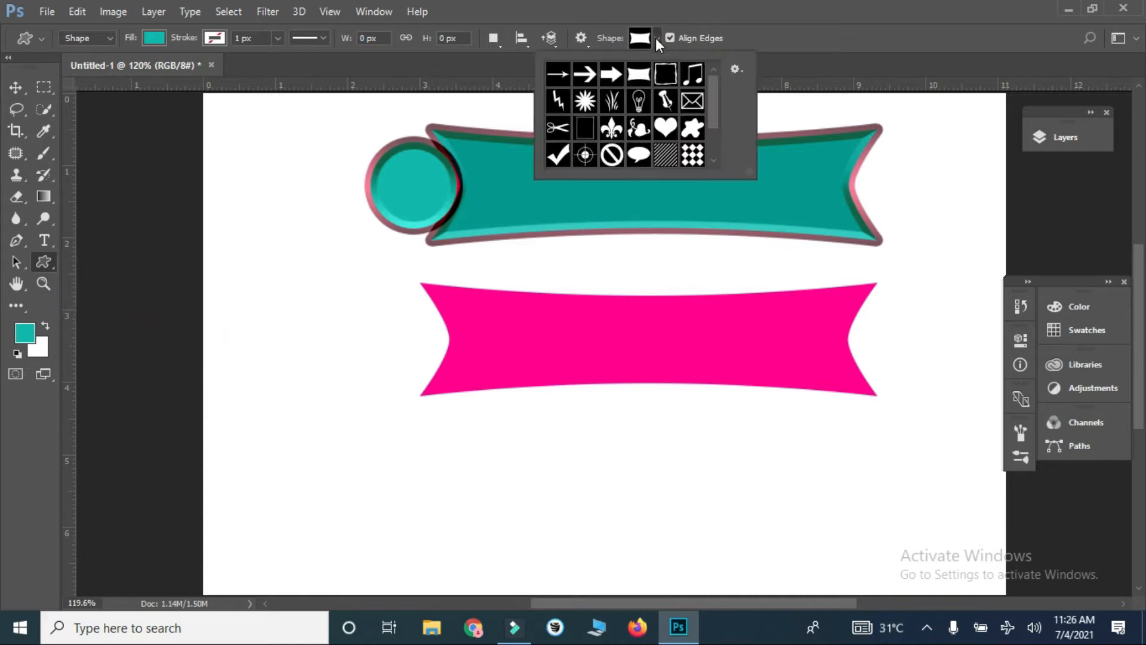
pyautogui.moveTo(711, 116); pyautogui.dragTo(711, 142)
pyautogui.click(639, 129)
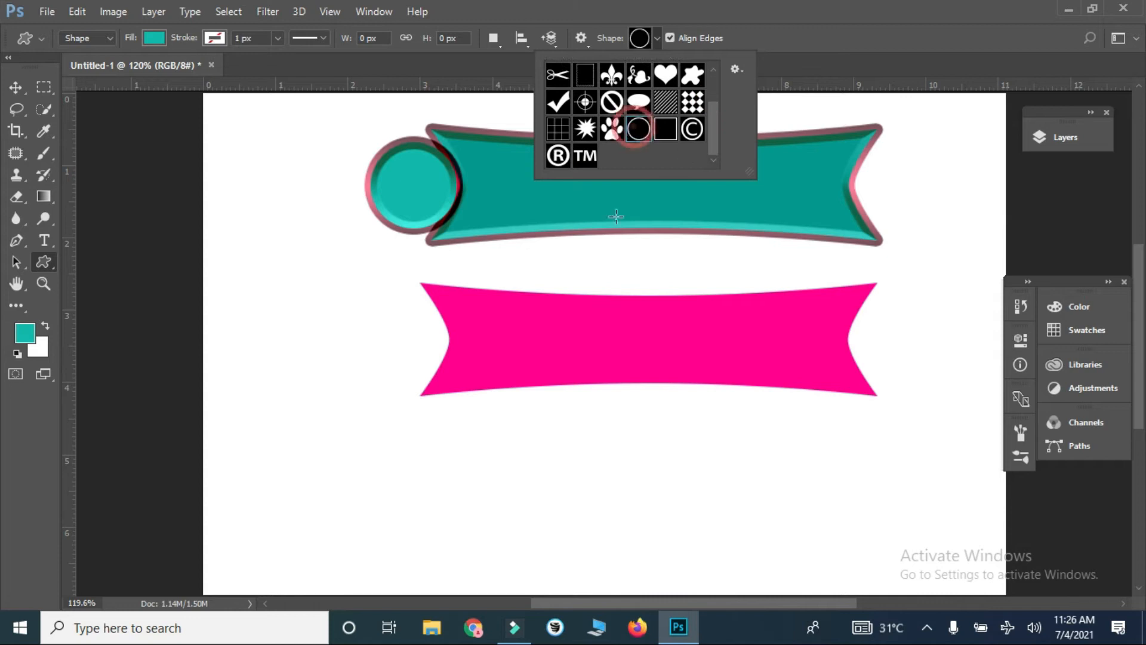
pyautogui.keyDown('alt'); pyautogui.click(386, 335); pyautogui.keyUp('alt')
pyautogui.moveTo(378, 343); pyautogui.dragTo(486, 293)
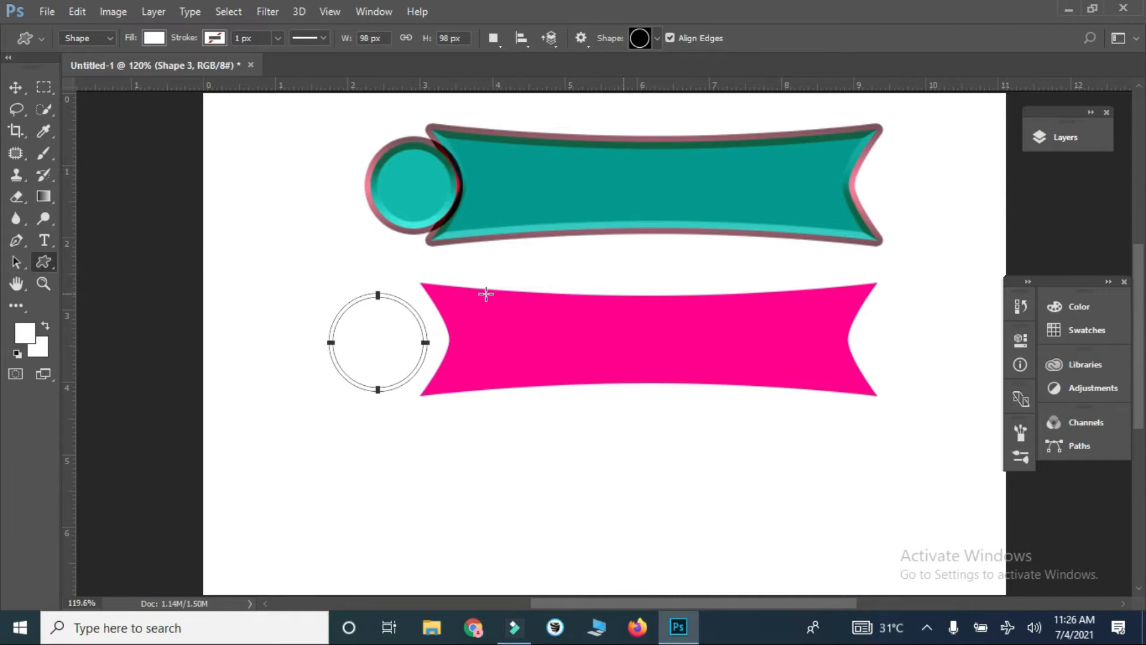
pyautogui.press('v')
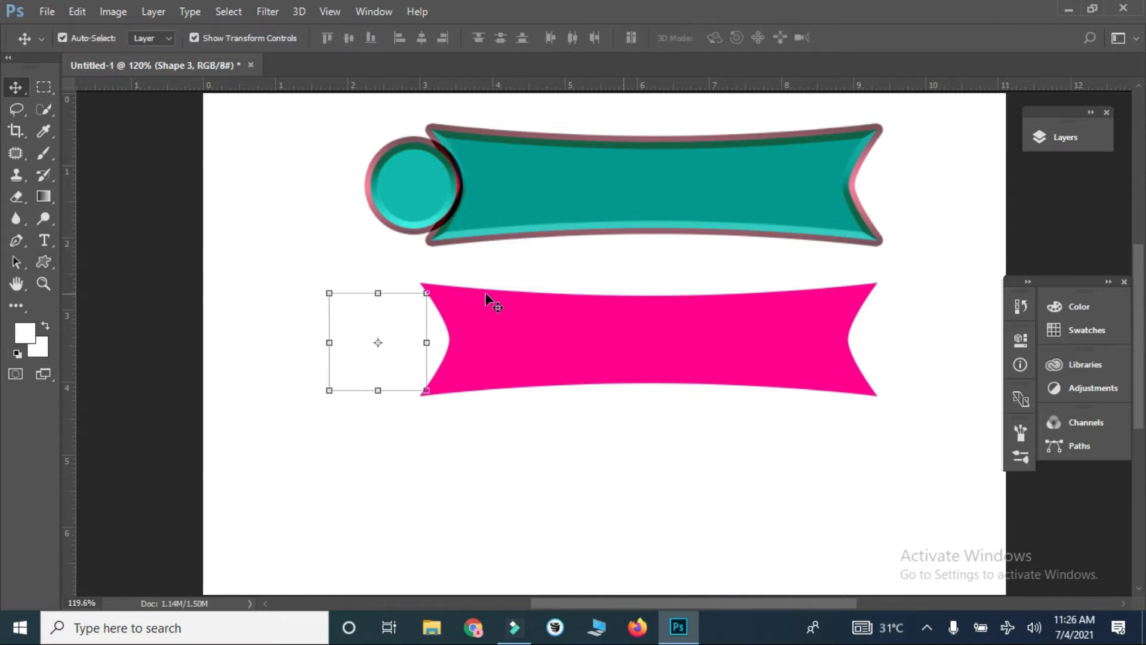
# Step: Recolor the ring shape's fill with the pink sampled from the second banner
pyautogui.click(1035, 145)
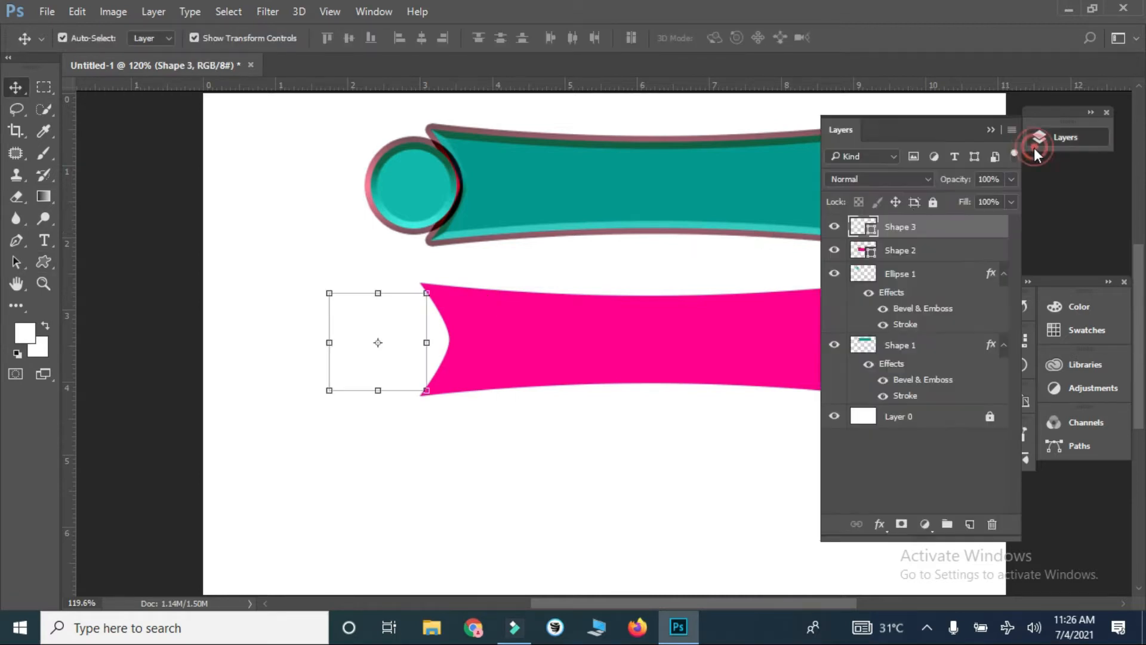
pyautogui.doubleClick(858, 229)
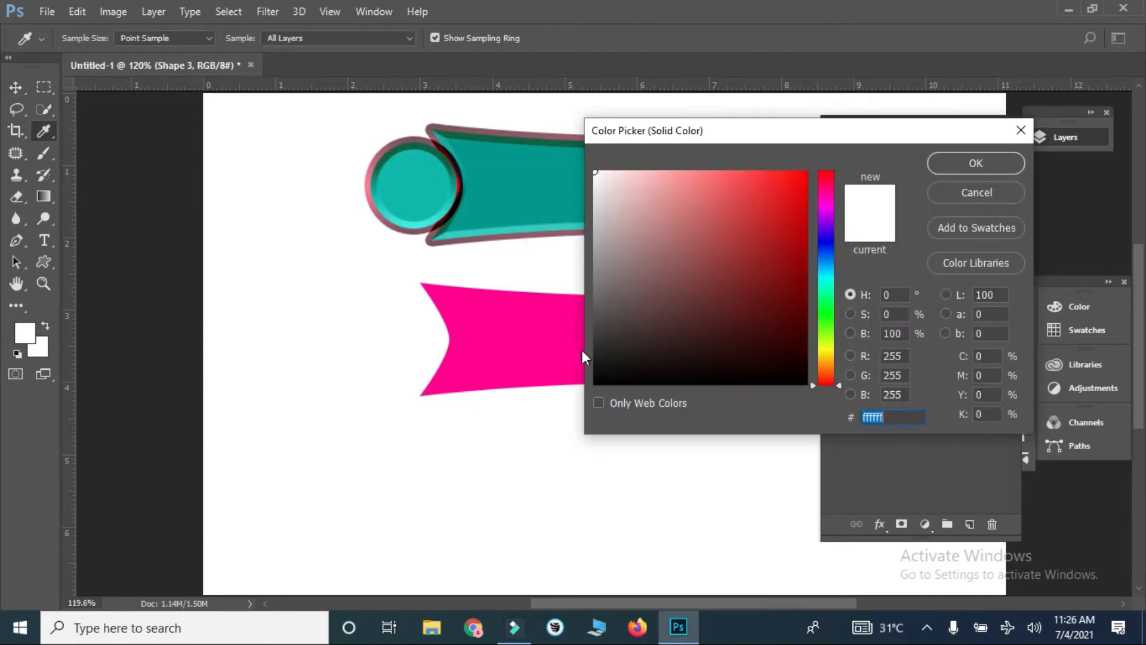
pyautogui.click(568, 343)
pyautogui.click(991, 162)
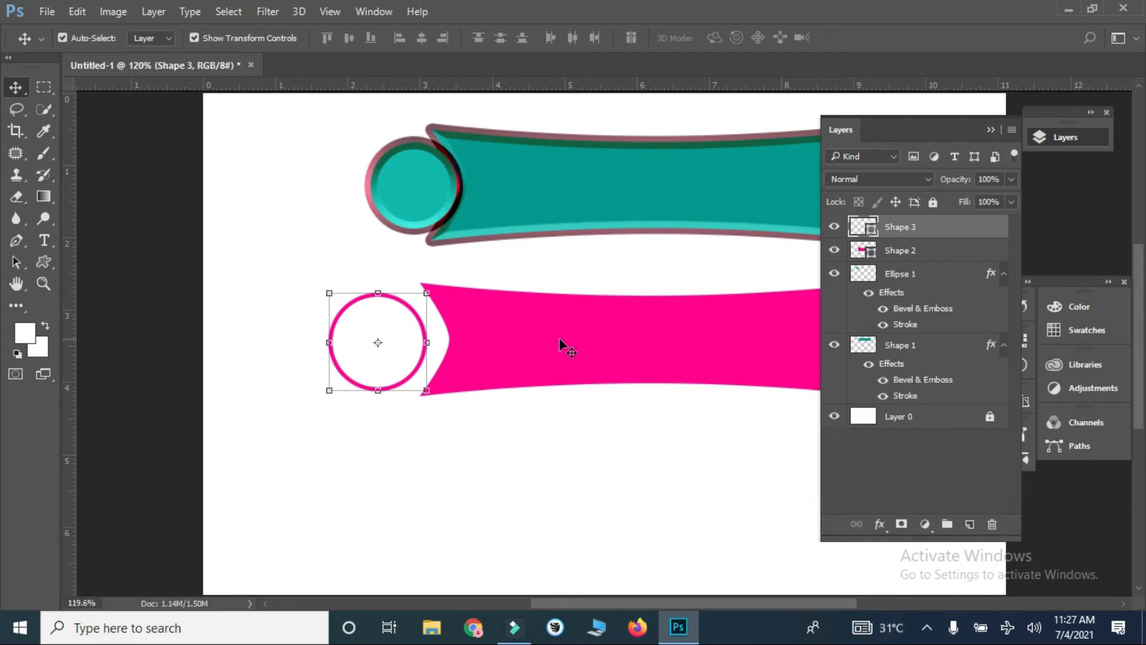
# Step: Nudge the pink ring into the curved notch at the pink banner's left end, roughly centered on the banner's height
pyautogui.hotkey('shift', 'Right')
pyautogui.hotkey('shift', 'Right')
pyautogui.hotkey('shift', 'Right')
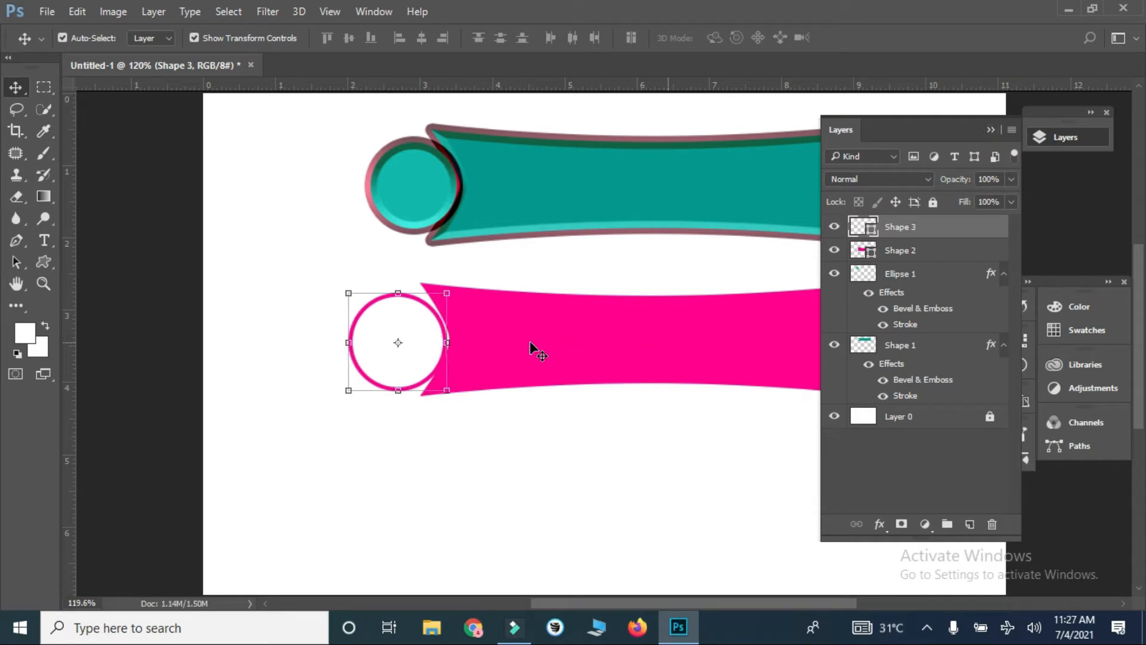
pyautogui.hotkey('shift', 'Up')
pyautogui.press('Up')
pyautogui.press('Up')
pyautogui.press('Up')
pyautogui.press('Up')
pyautogui.hotkey('shift', 'Down')
pyautogui.press('Down')
pyautogui.press('Down')
pyautogui.press('Down')
pyautogui.press('Down')
pyautogui.press('Down')
pyautogui.press('Down')
pyautogui.press('Left')
pyautogui.press('Left')
pyautogui.press('Left')
pyautogui.press('Up')
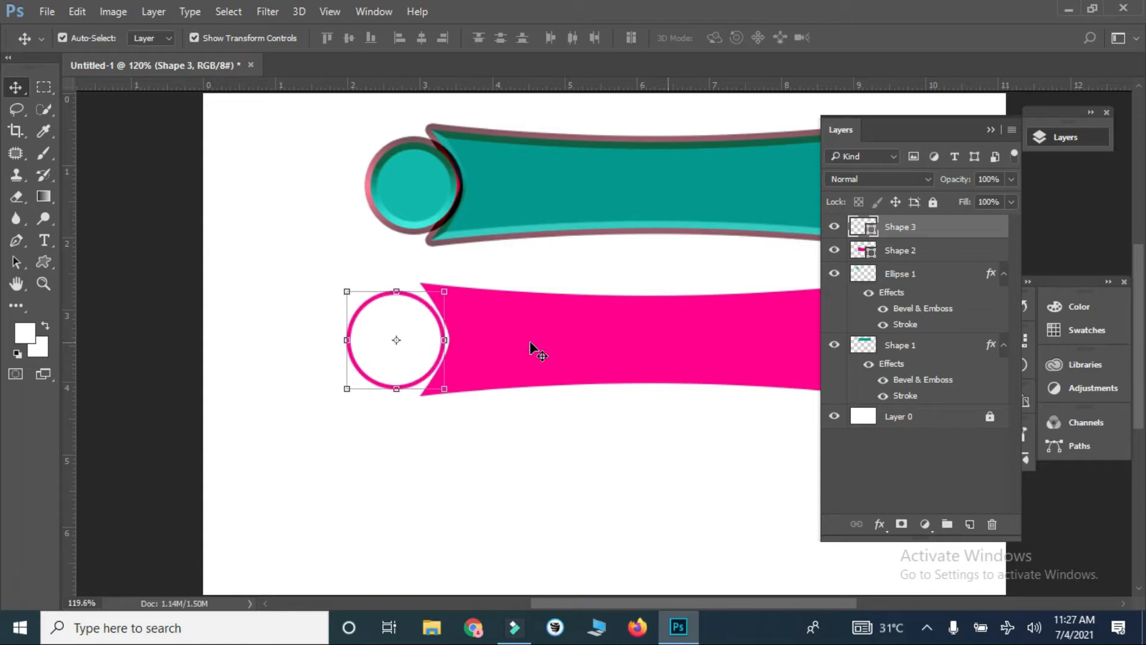
# Step: Rasterize the ring's Shape 3 layer and the pink banner's Shape 2 layer
pyautogui.press('b')
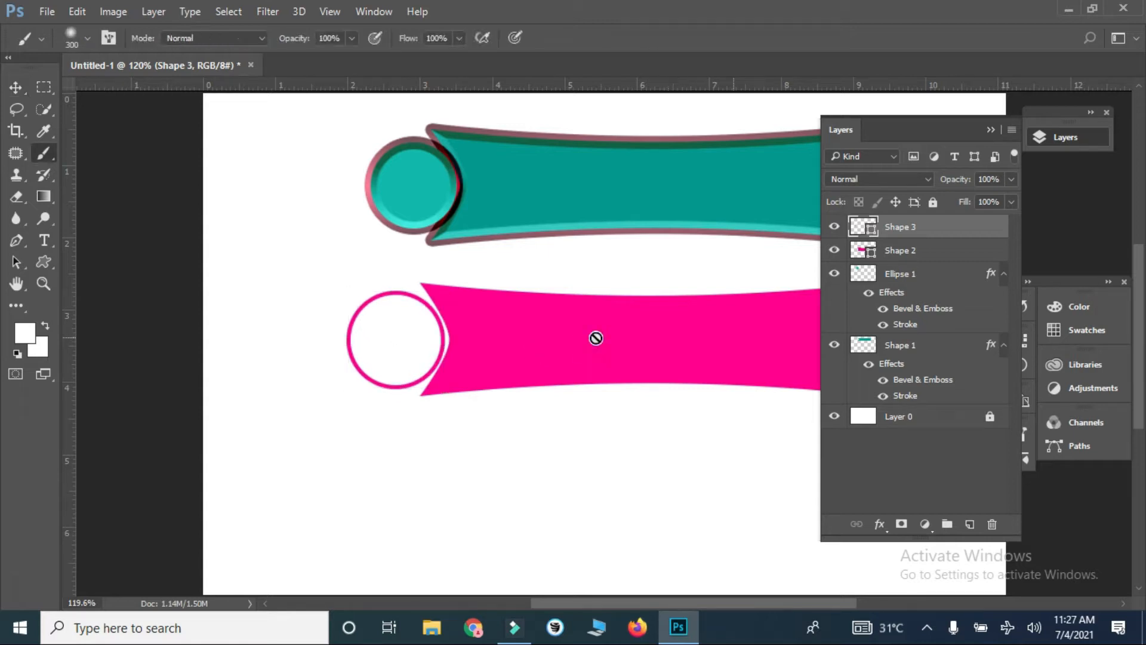
pyautogui.click(593, 336)
pyautogui.click(547, 252)
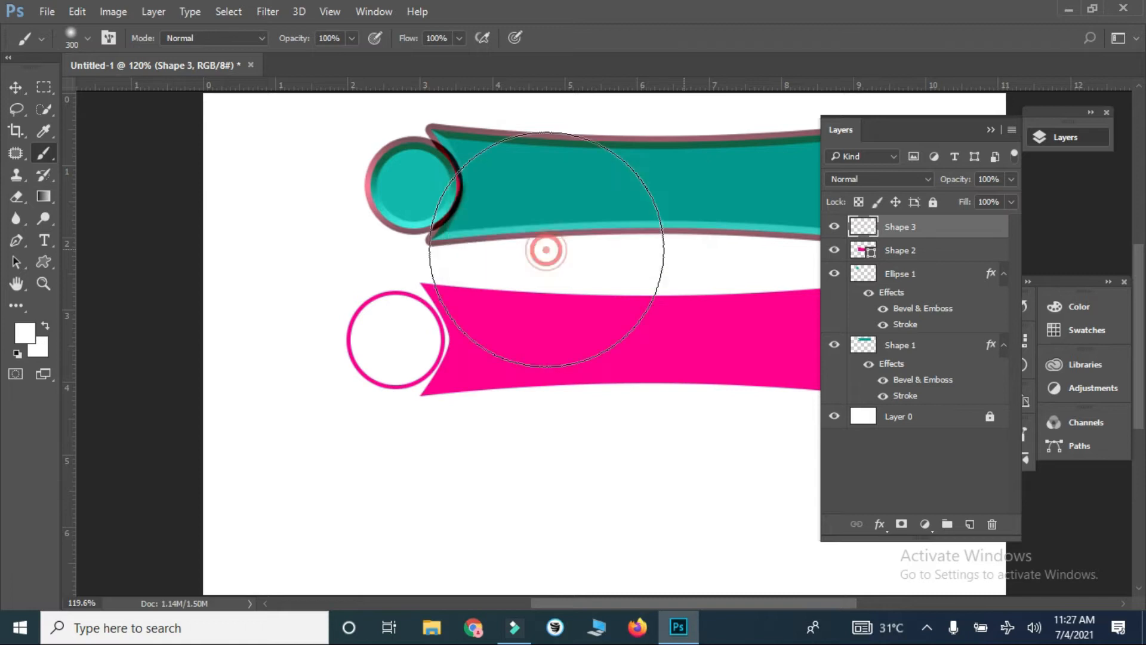
pyautogui.press('v')
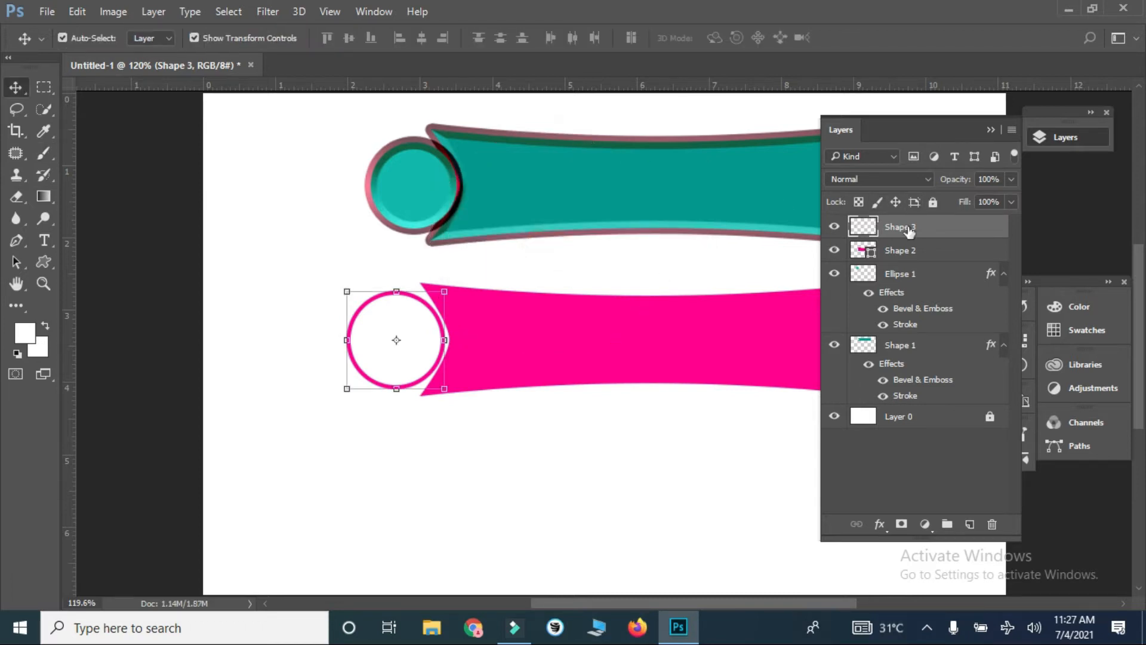
pyautogui.click(871, 251)
pyautogui.press('b')
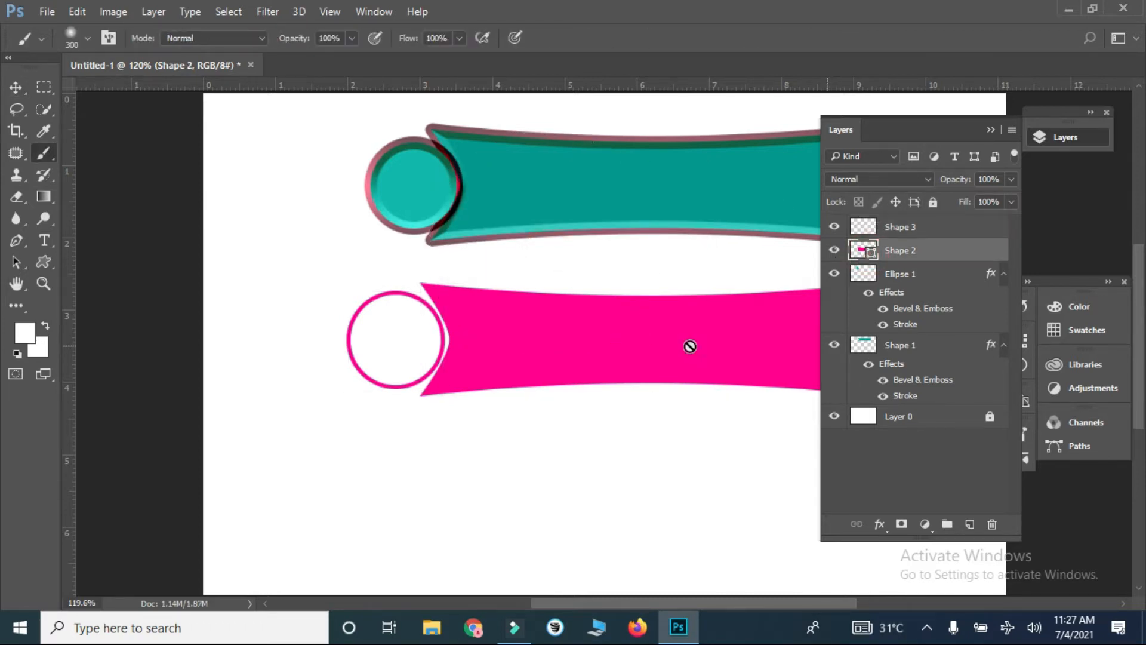
pyautogui.click(647, 333)
pyautogui.click(543, 250)
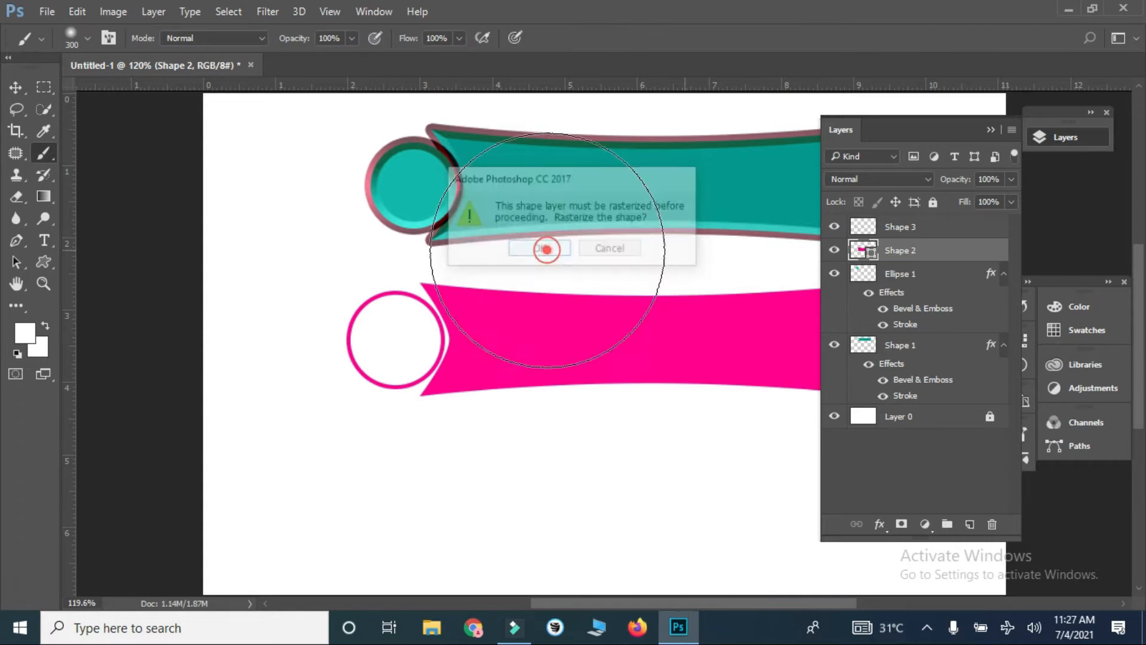
pyautogui.press('v')
# Step: Add a Bevel & Emboss effect to the pink banner's Shape 2 layer with shadow color f7026a
pyautogui.click(869, 258)
pyautogui.doubleClick(869, 259)
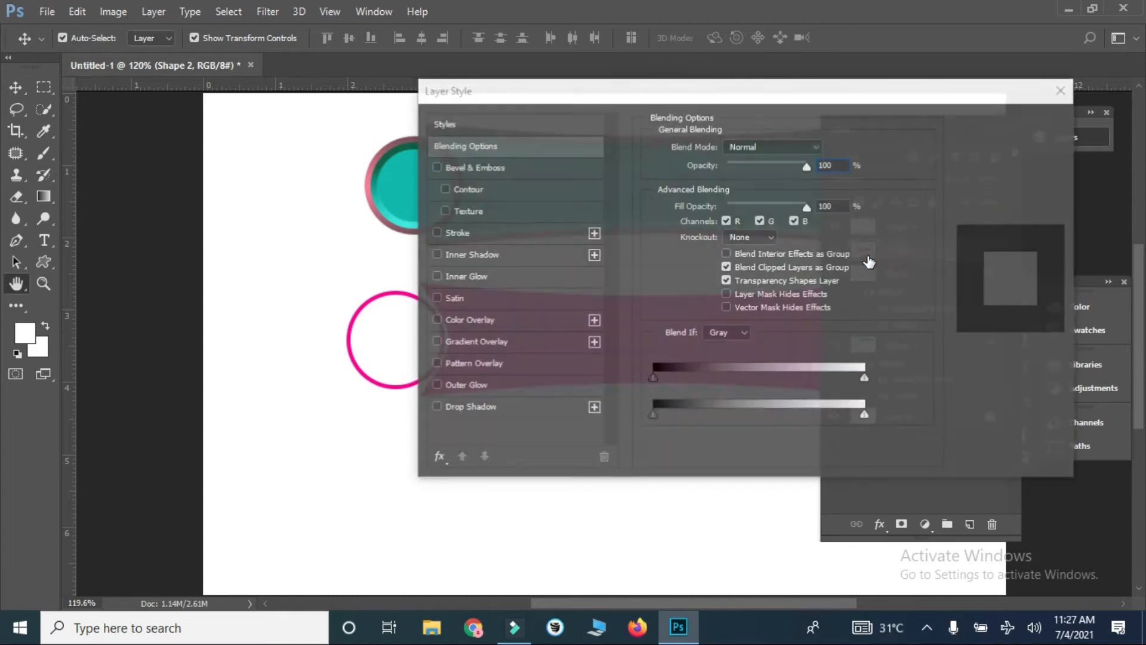
pyautogui.moveTo(650, 97); pyautogui.dragTo(787, 120)
pyautogui.click(781, 171)
pyautogui.click(1044, 422)
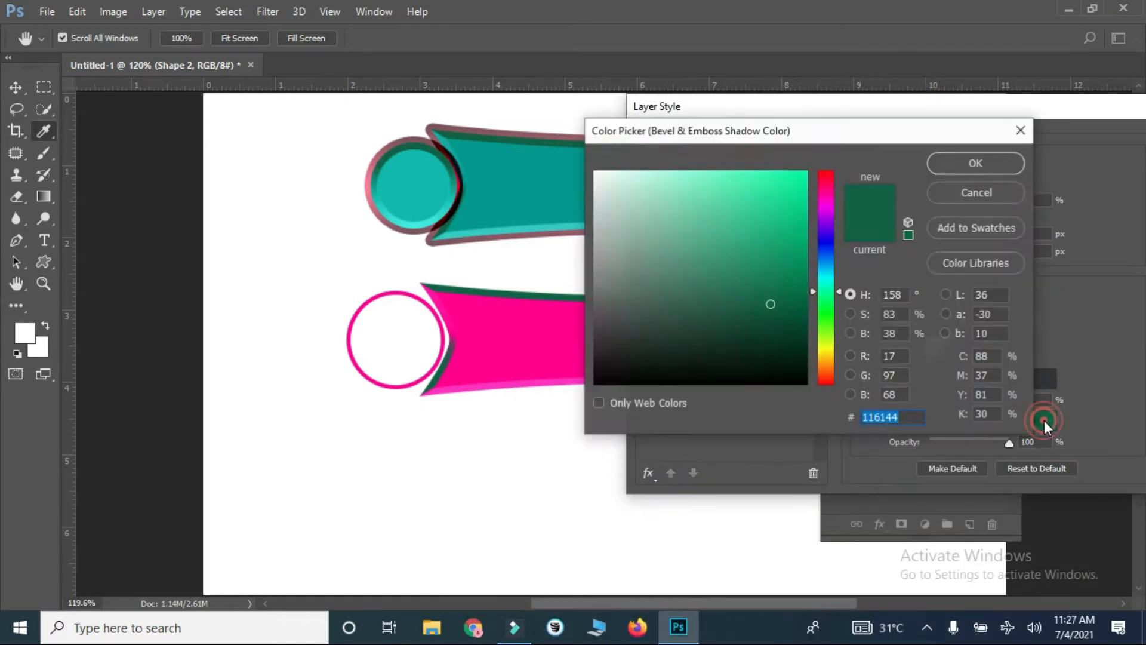
pyautogui.moveTo(824, 286); pyautogui.dragTo(806, 177)
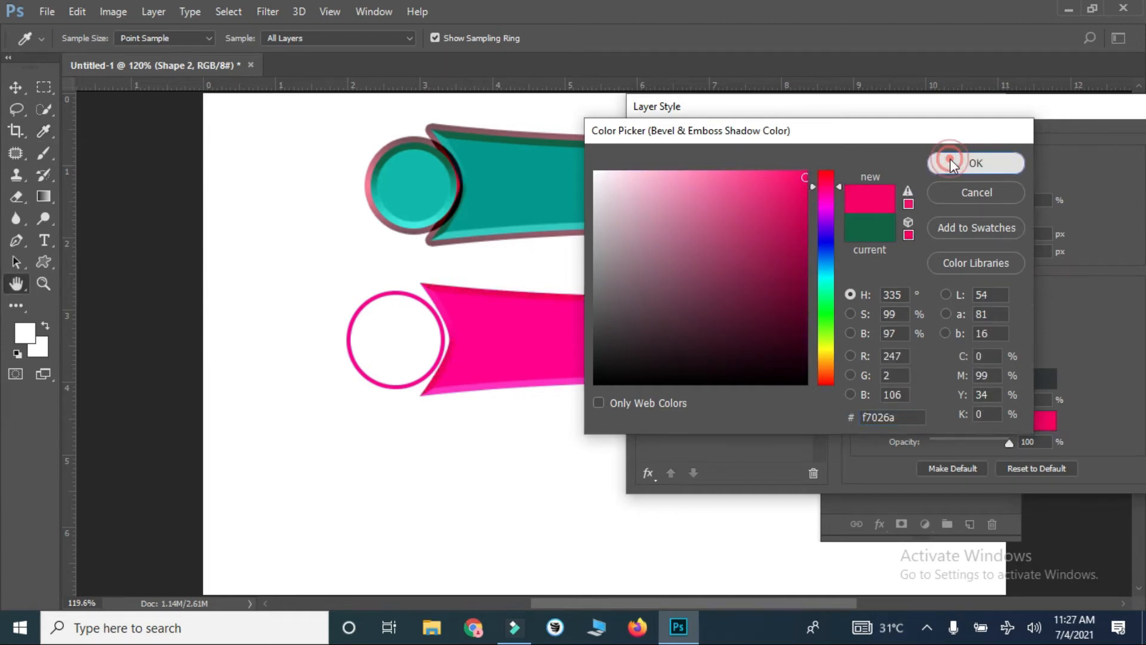
pyautogui.click(952, 160)
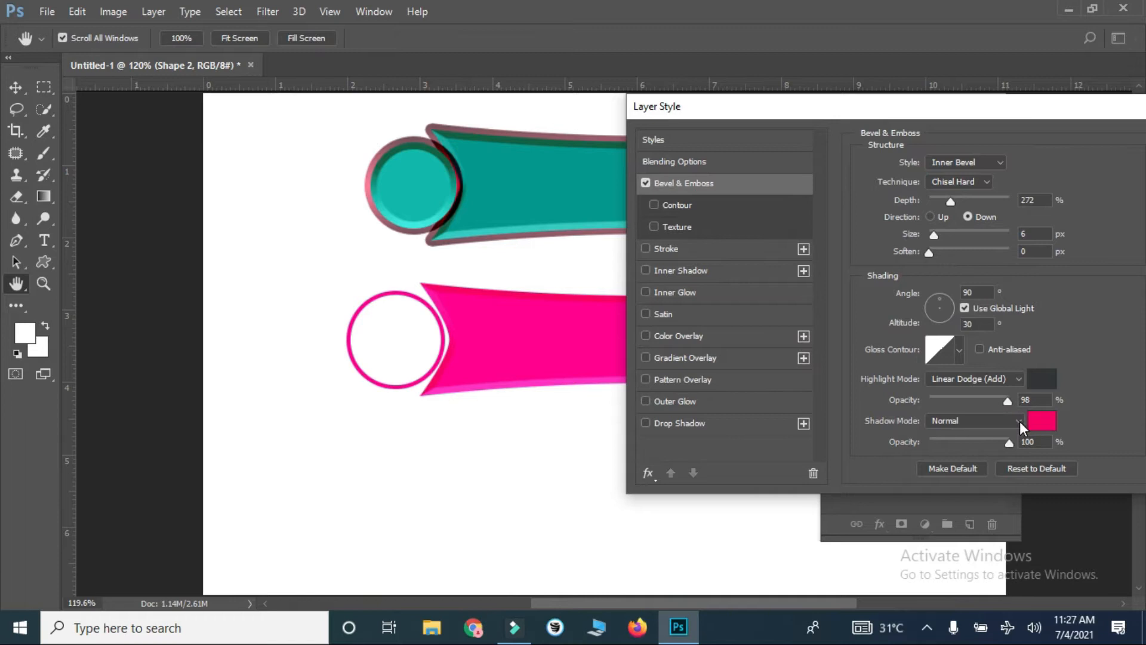
# Step: Try different shadow blend modes for the pink banner's bevel, including Exclusion, Screen, Lighten and Linear Burn, and go back to Normal
pyautogui.click(1020, 421)
pyautogui.click(985, 407)
pyautogui.press('Up')
pyautogui.press('Up')
pyautogui.press('Up')
pyautogui.press('Up')
pyautogui.press('Up')
pyautogui.press('Up')
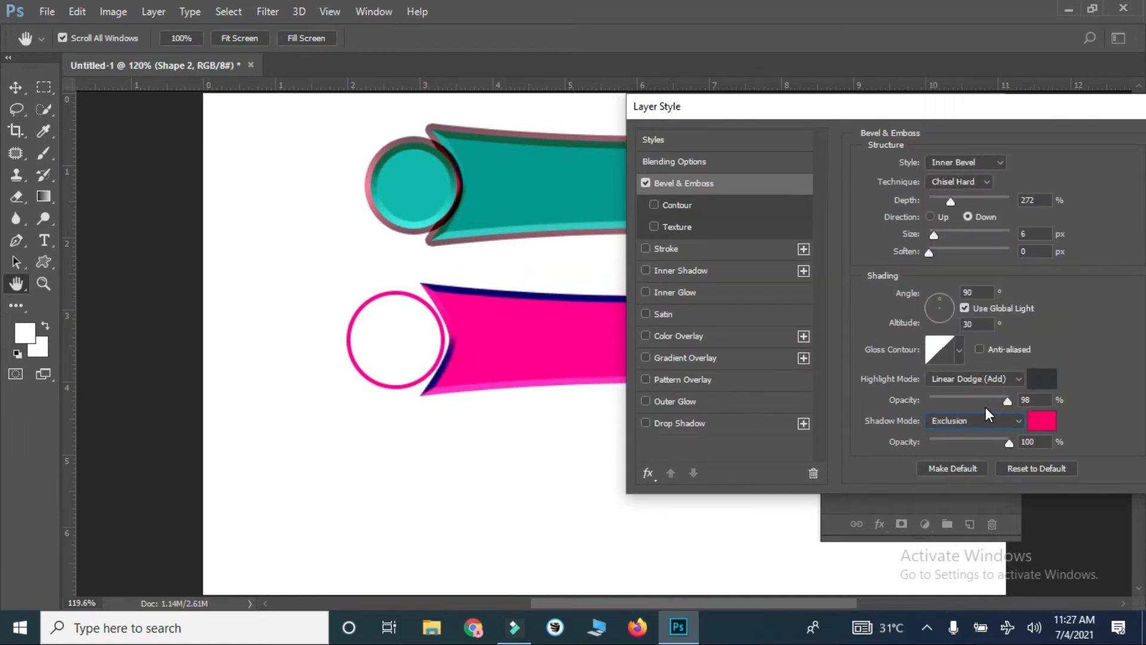
pyautogui.press('Up')
pyautogui.press('Up')
pyautogui.press('Up')
pyautogui.press('Up')
pyautogui.press('Up')
pyautogui.press('Up')
pyautogui.press('Up')
pyautogui.press('Up')
pyautogui.press('Up')
pyautogui.press('Up')
pyautogui.press('Up')
pyautogui.press('Up')
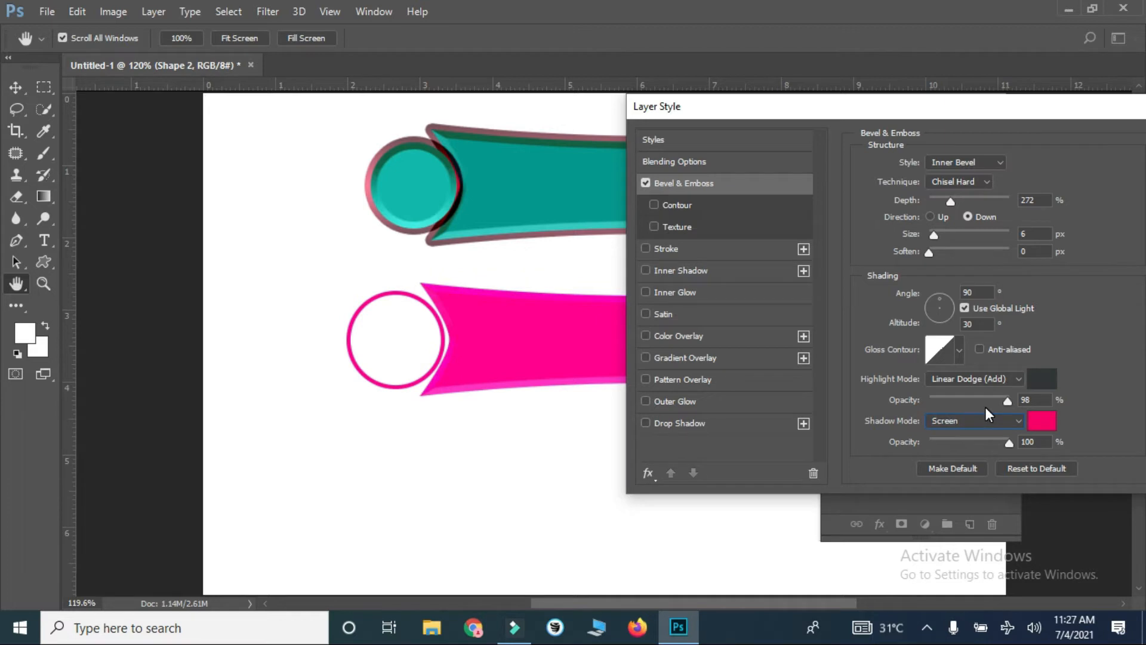
pyautogui.press('Up')
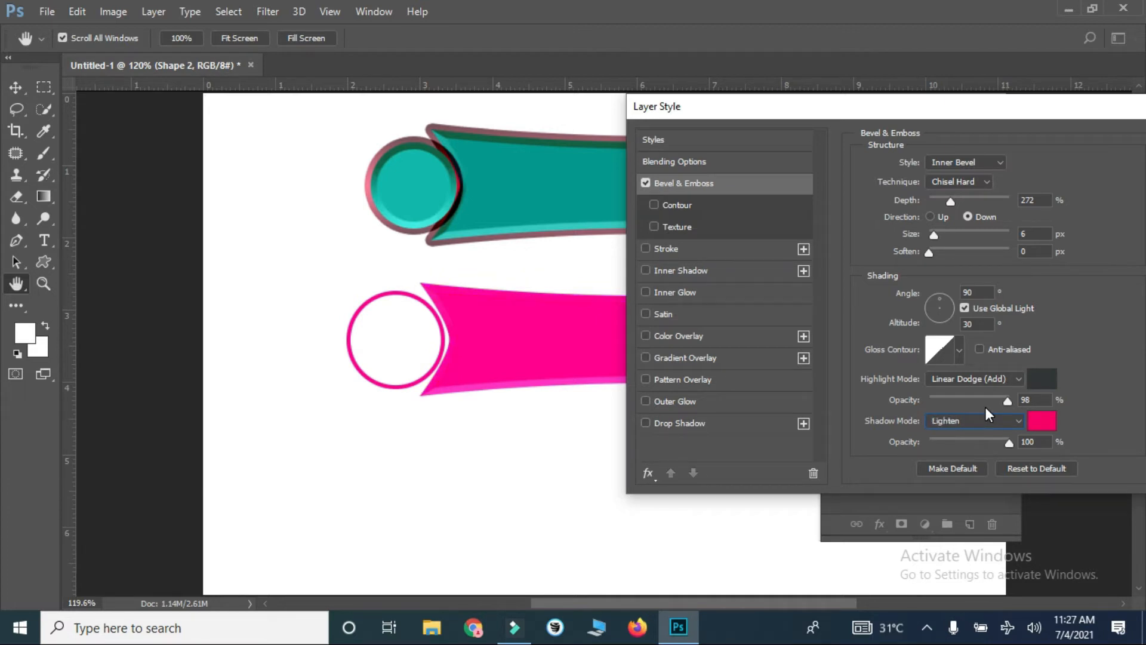
pyautogui.press('Up')
pyautogui.press('Up')
pyautogui.press('Up')
pyautogui.press('Up')
pyautogui.press('Up')
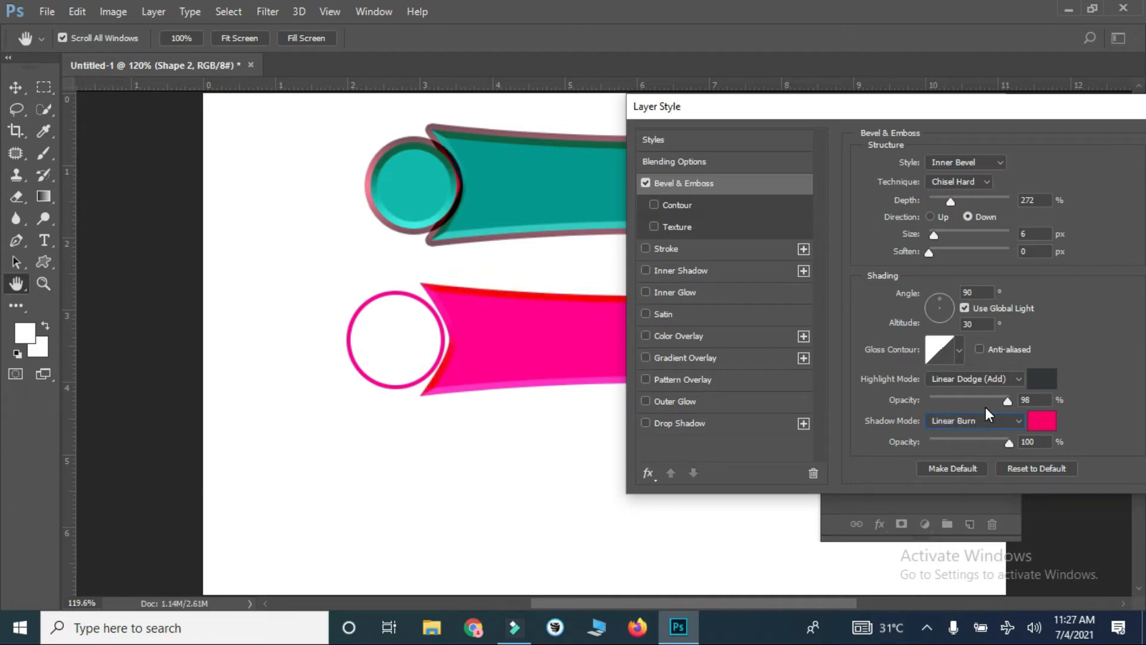
pyautogui.press('Up')
pyautogui.press('Up')
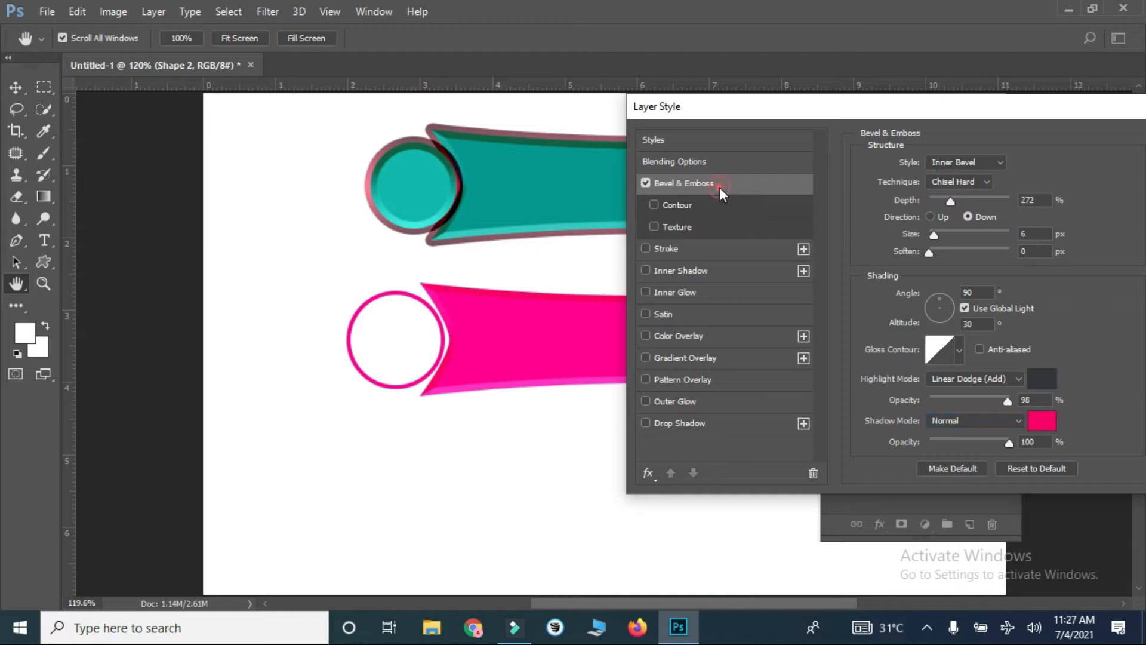
# Step: Set the pink banner's bevel depth to 407% and its size to 8 px
pyautogui.moveTo(930, 235); pyautogui.dragTo(937, 234)
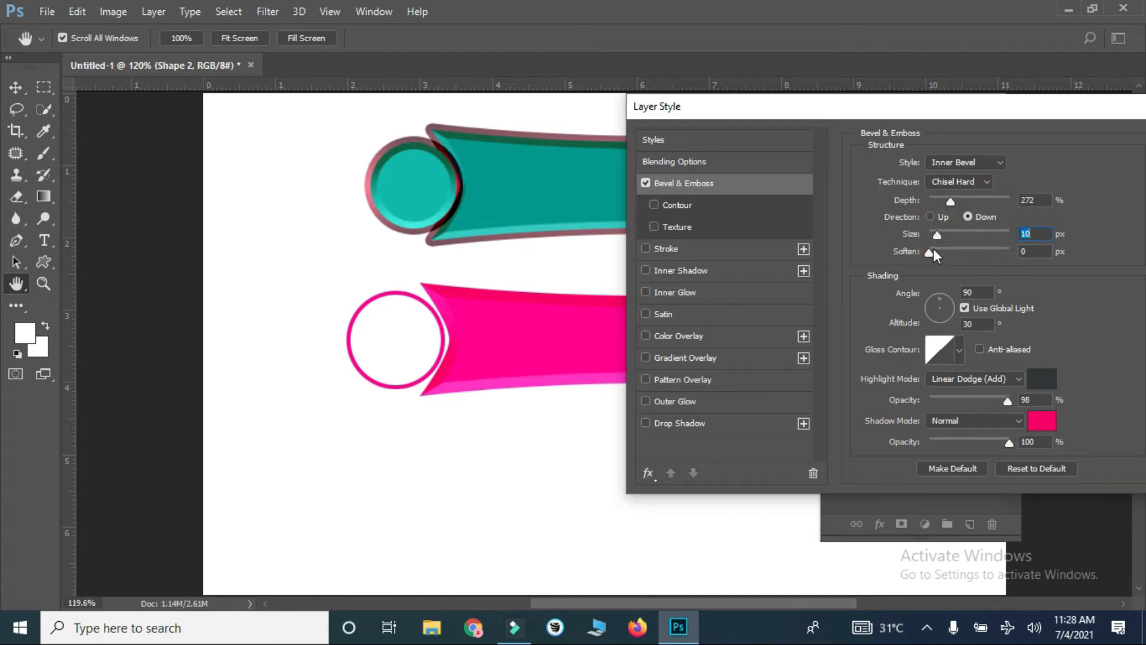
pyautogui.moveTo(950, 205); pyautogui.dragTo(939, 236)
pyautogui.press('Down')
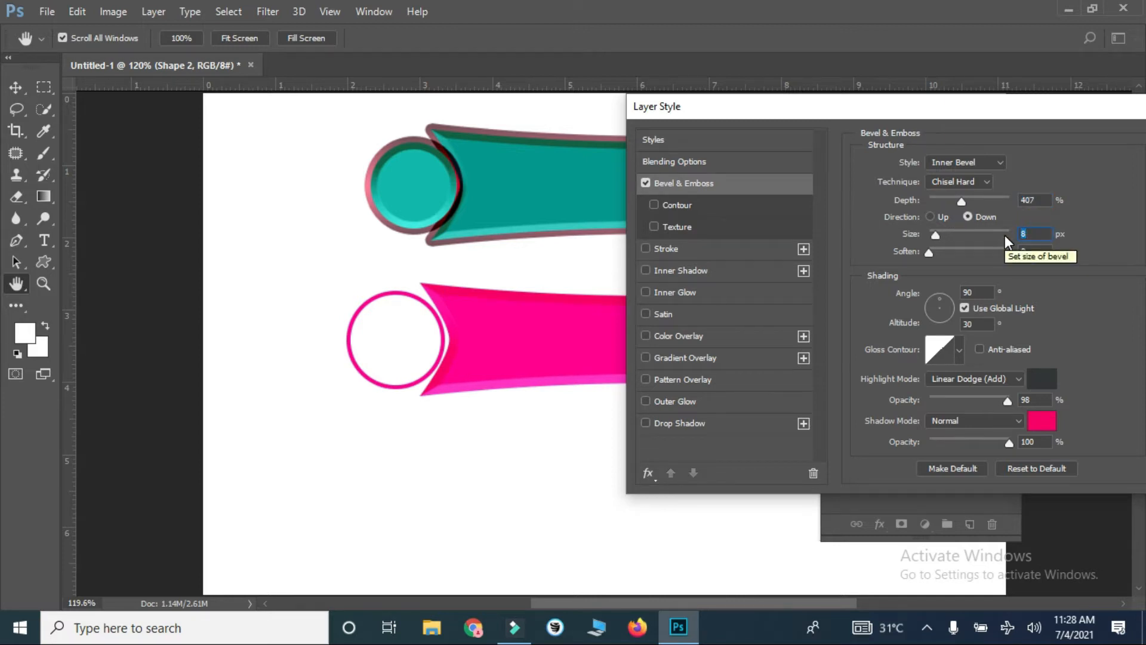
# Step: Add a gradient stroke to the pink banner and change the gradient's first color stop to red e00101
pyautogui.click(766, 241)
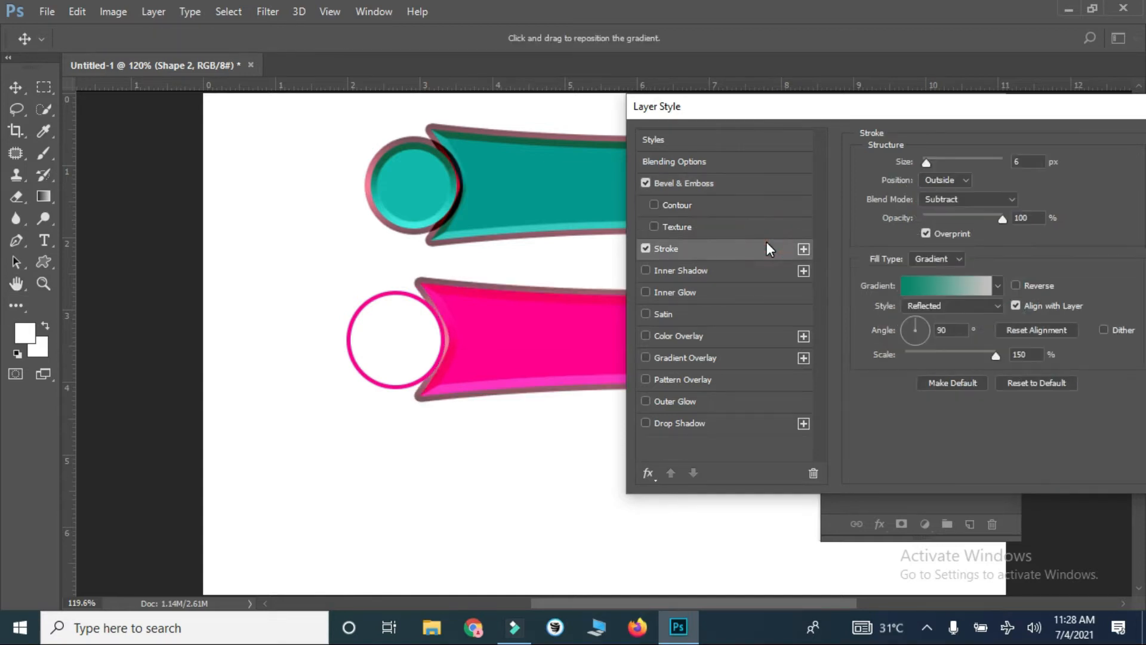
pyautogui.click(915, 284)
pyautogui.doubleClick(49, 373)
pyautogui.moveTo(833, 241); pyautogui.dragTo(827, 150)
pyautogui.click(807, 190)
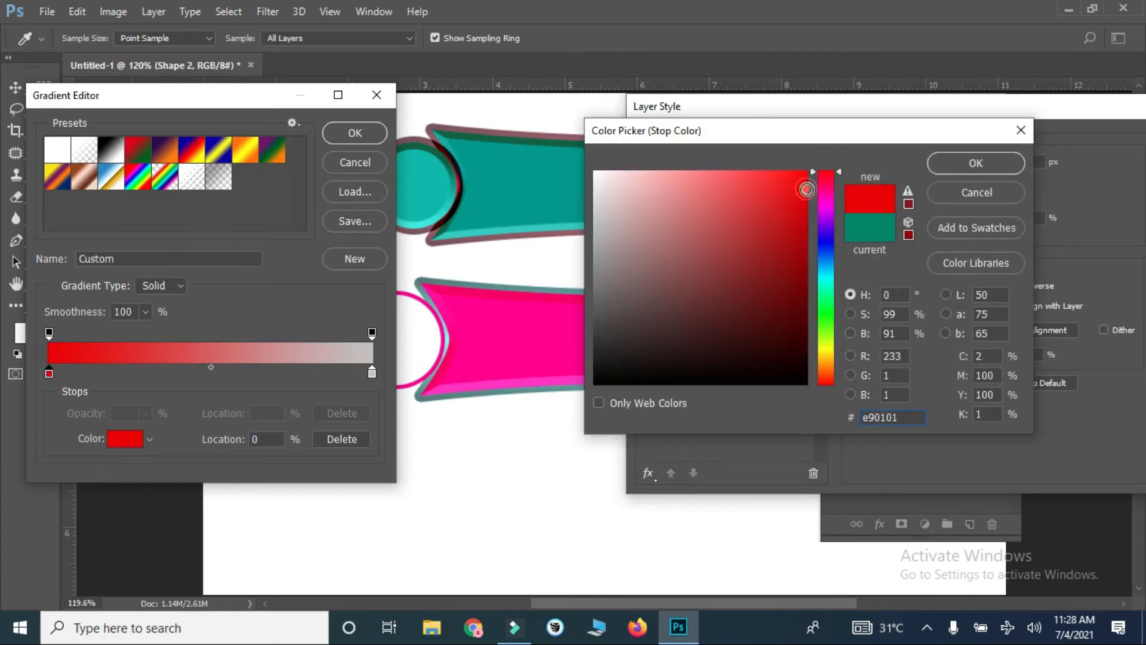
pyautogui.moveTo(807, 190); pyautogui.dragTo(806, 196)
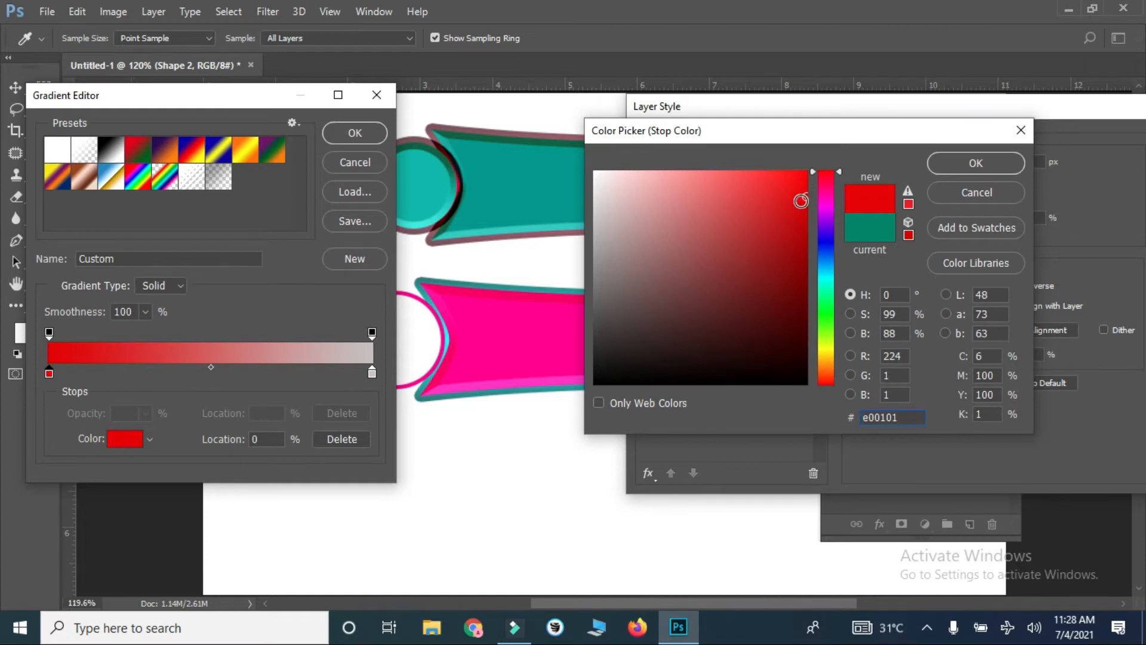
pyautogui.click(974, 167)
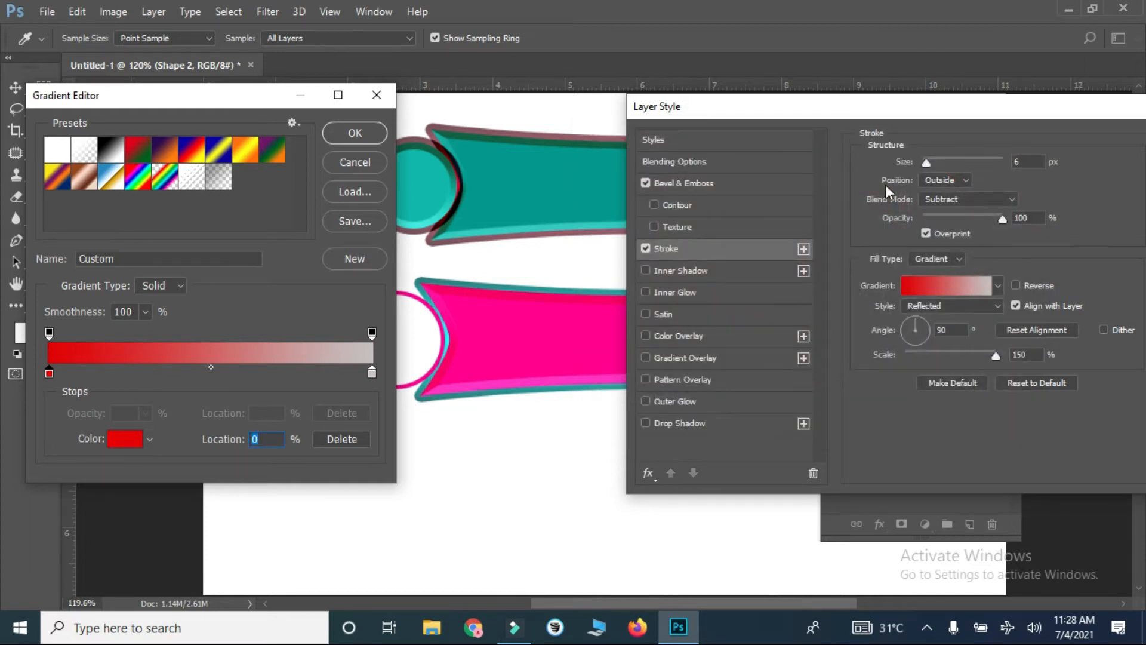
pyautogui.click(353, 136)
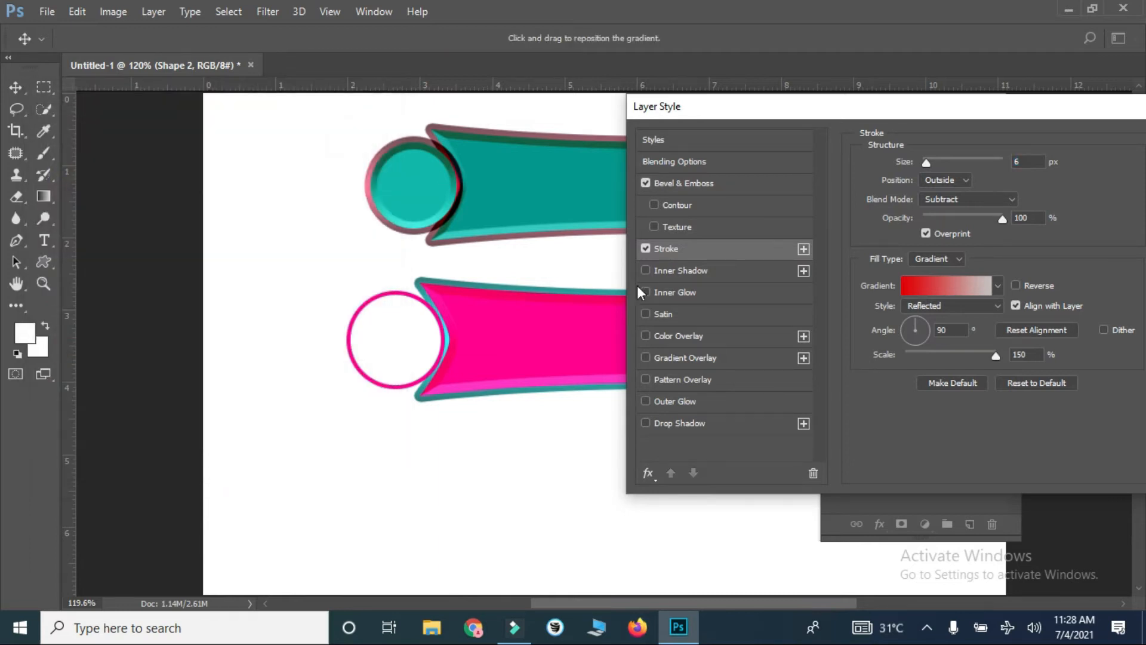
# Step: Set the pink banner stroke's blend mode to Difference and apply the layer style
pyautogui.click(956, 199)
pyautogui.click(955, 363)
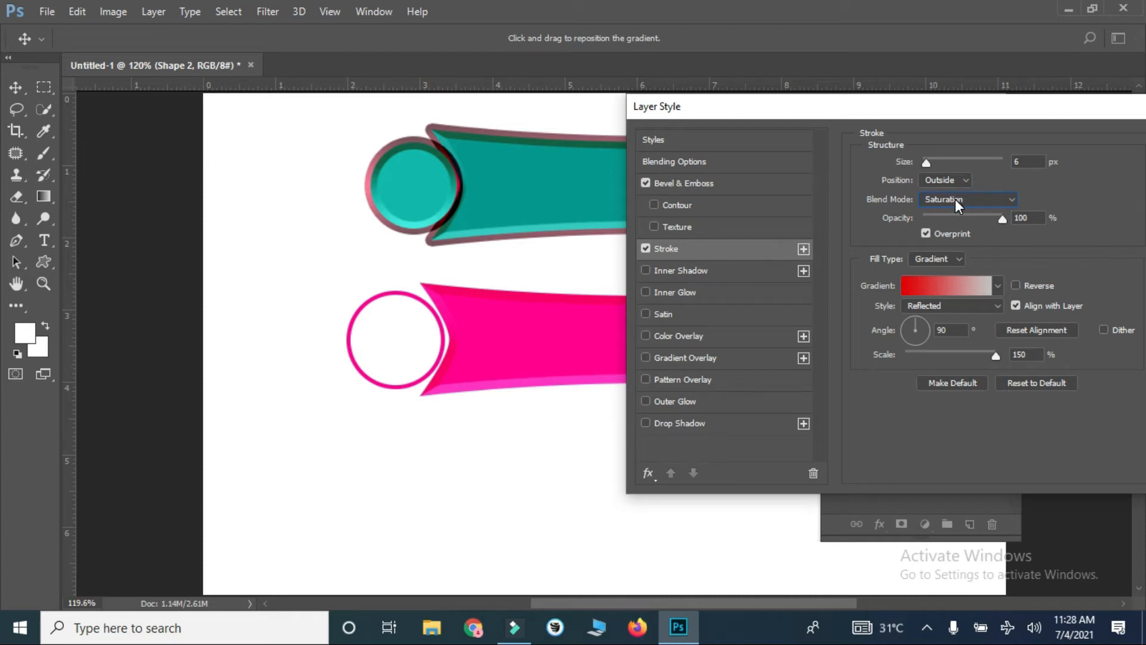
pyautogui.scroll(-1, 955, 198)
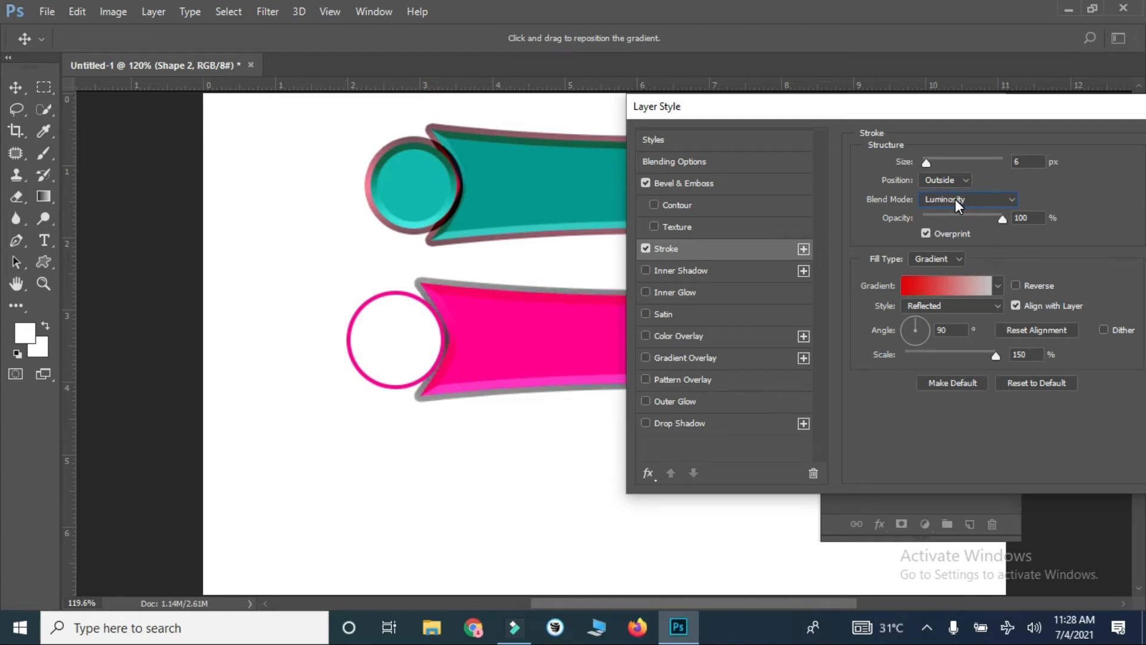
pyautogui.scroll(1, 955, 199)
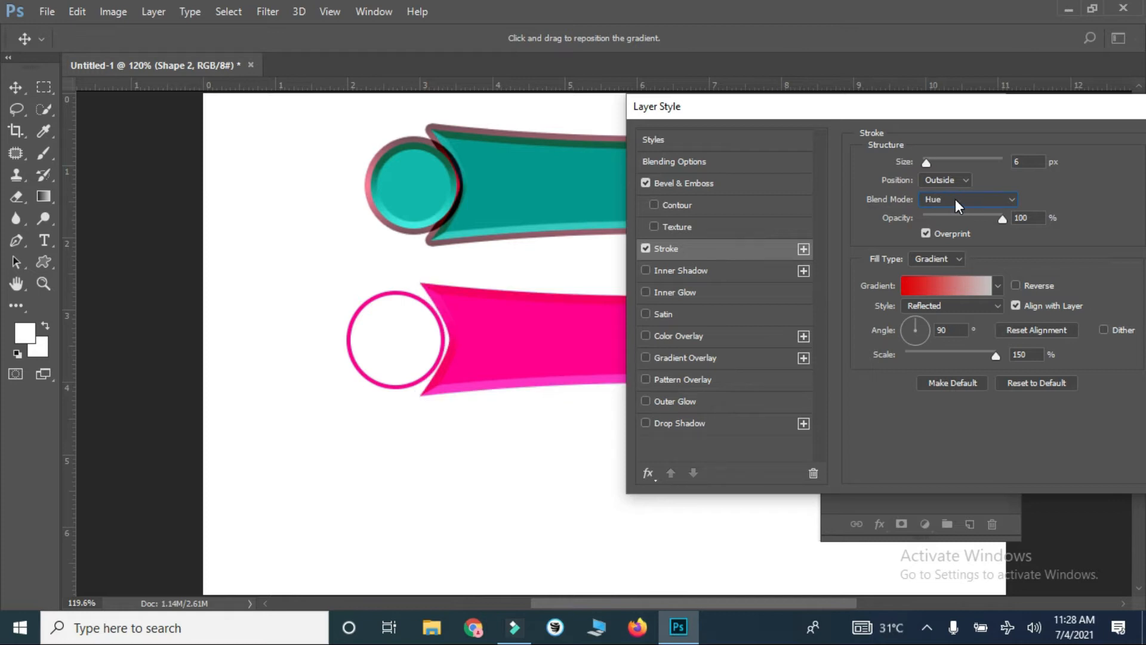
pyautogui.scroll(2, 955, 199)
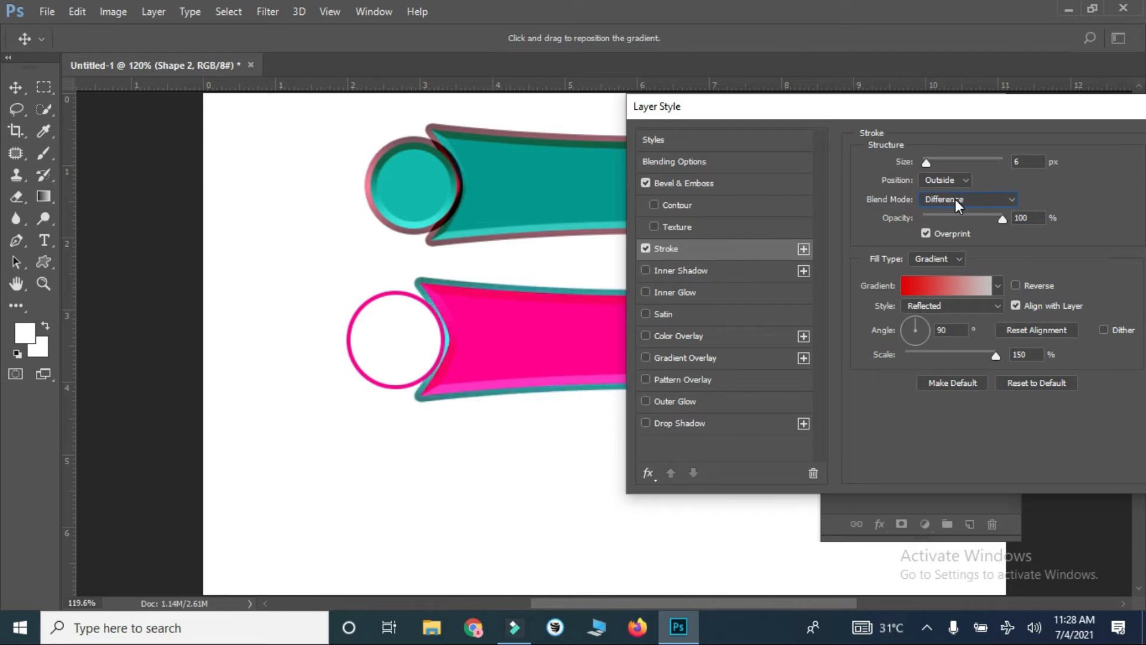
pyautogui.moveTo(1097, 112); pyautogui.dragTo(1019, 118)
pyautogui.click(1104, 148)
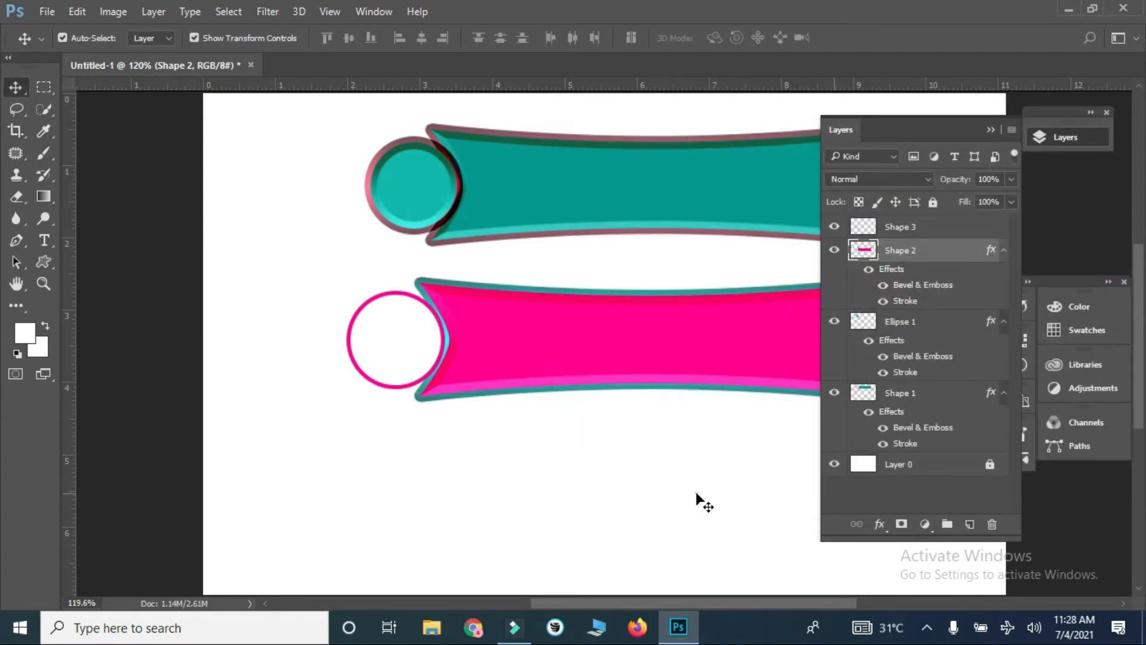
# Step: Add an Inner Bevel with Chisel Hard technique, 407% depth and 8 px size to the pink ring
pyautogui.click(700, 497)
pyautogui.click(398, 389)
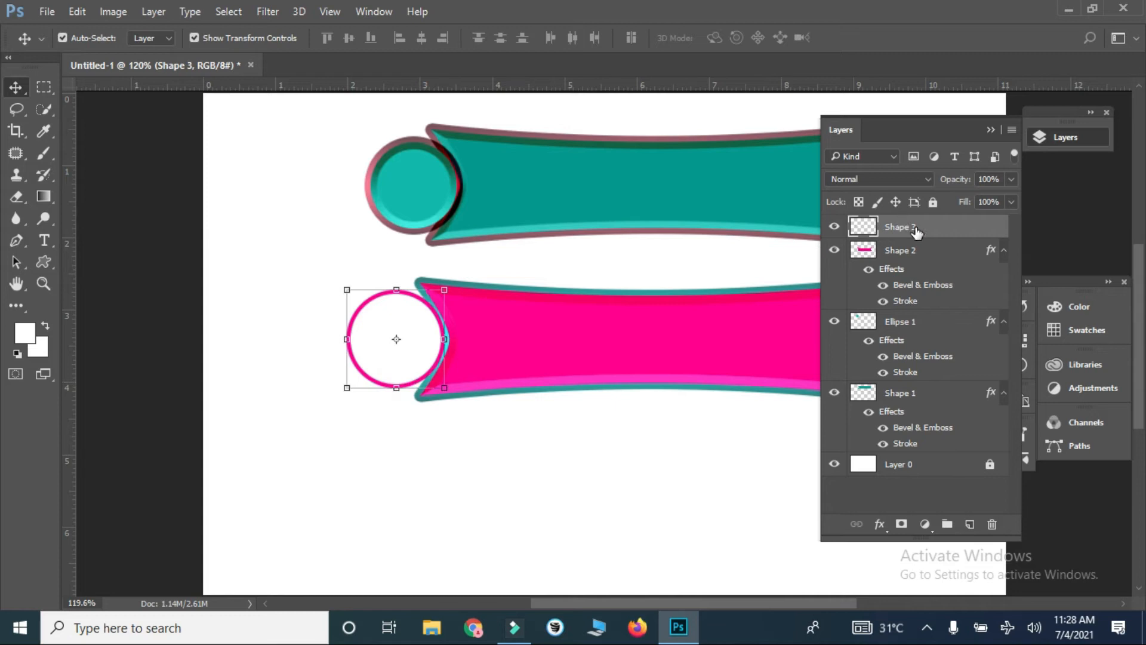
pyautogui.doubleClick(870, 228)
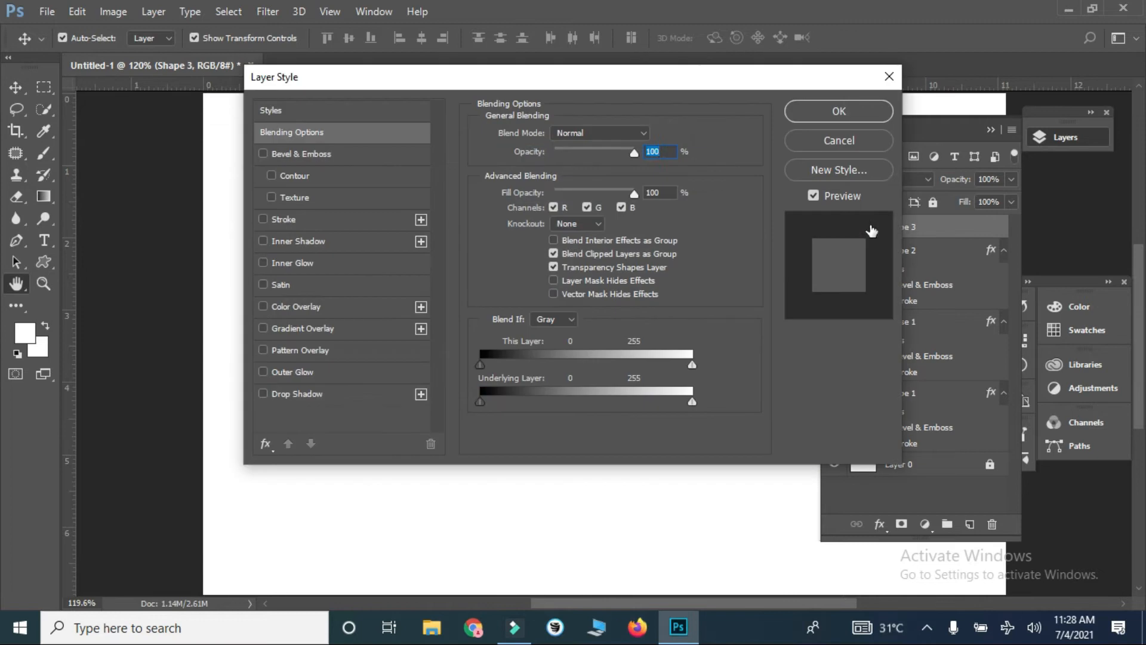
pyautogui.moveTo(373, 90); pyautogui.dragTo(735, 106)
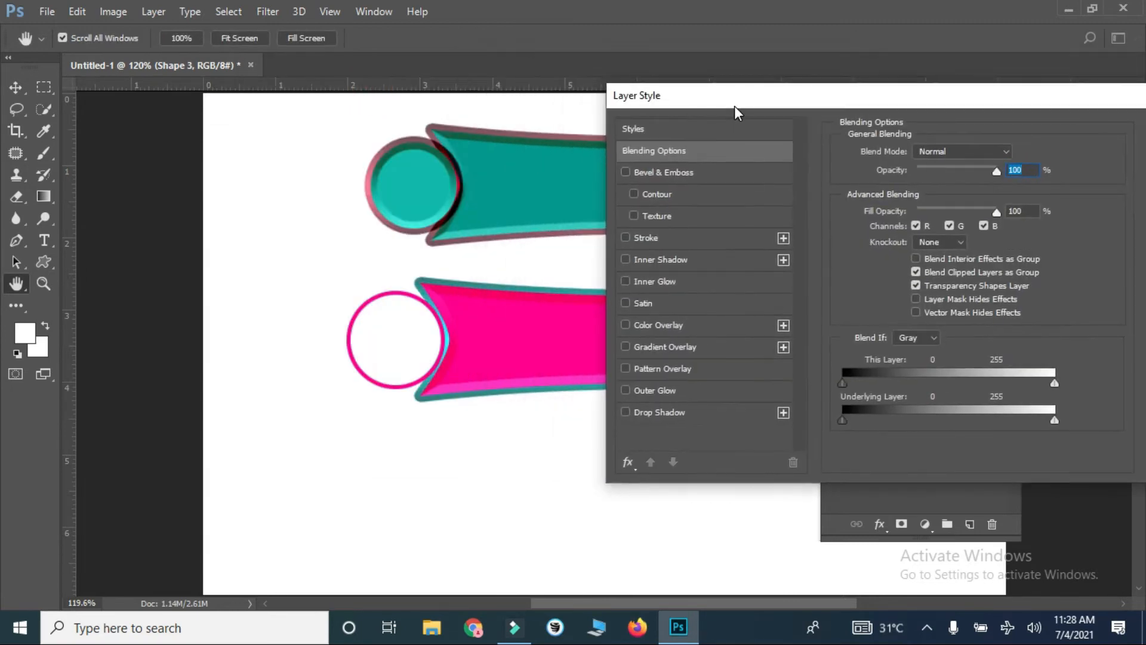
pyautogui.click(708, 170)
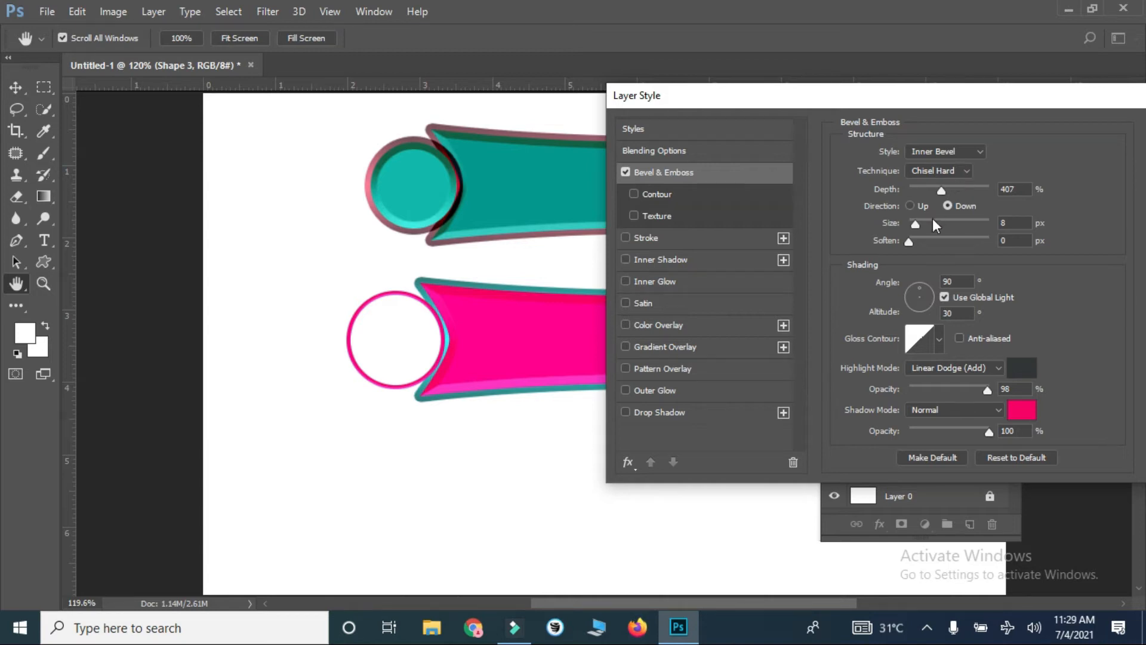
pyautogui.click(908, 240)
# Step: Add a 6 px red-to-gray gradient stroke to the pink ring with Darker Color blend mode and apply the layer style
pyautogui.click(667, 247)
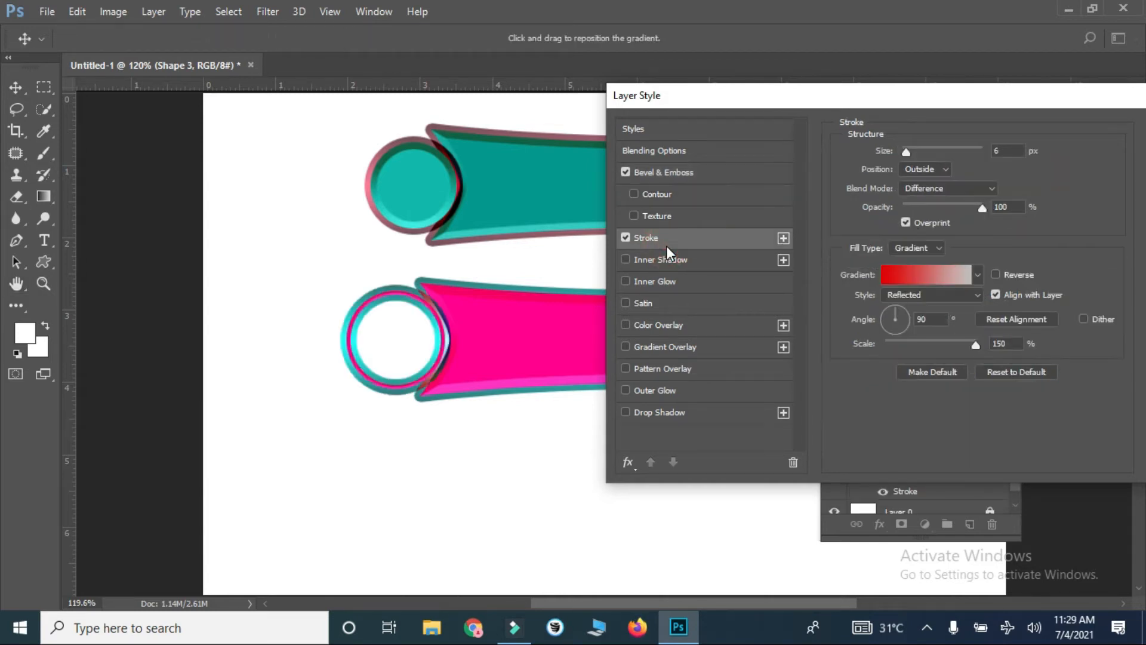
pyautogui.click(933, 189)
pyautogui.click(933, 190)
pyautogui.scroll(2, 933, 191)
pyautogui.scroll(4, 933, 191)
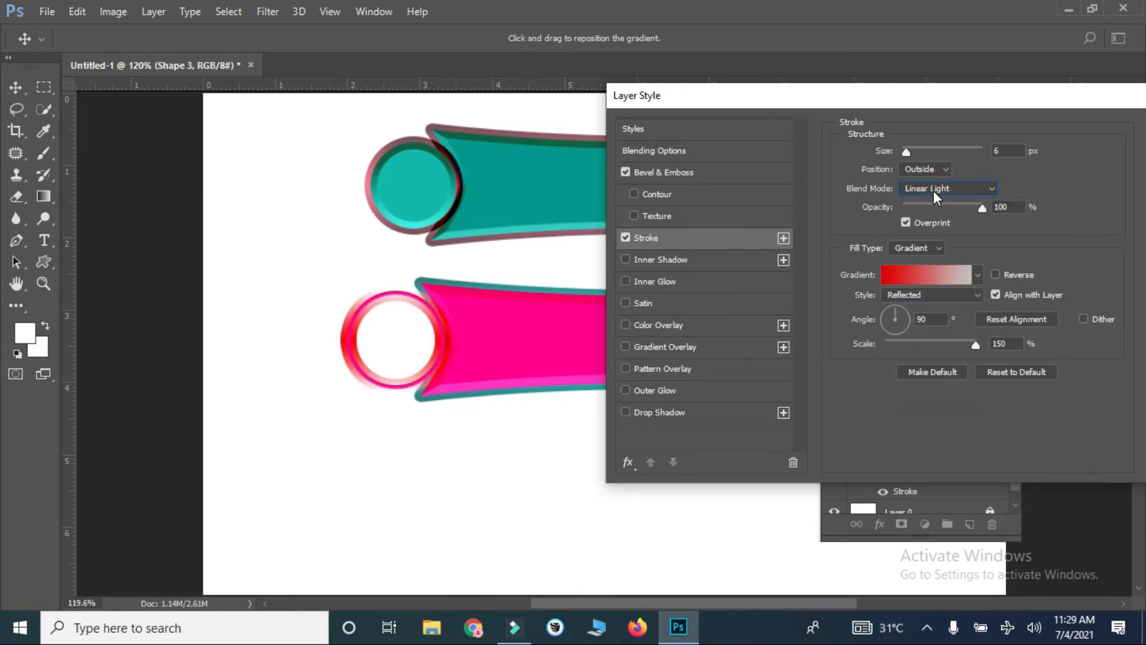
pyautogui.scroll(5, 933, 191)
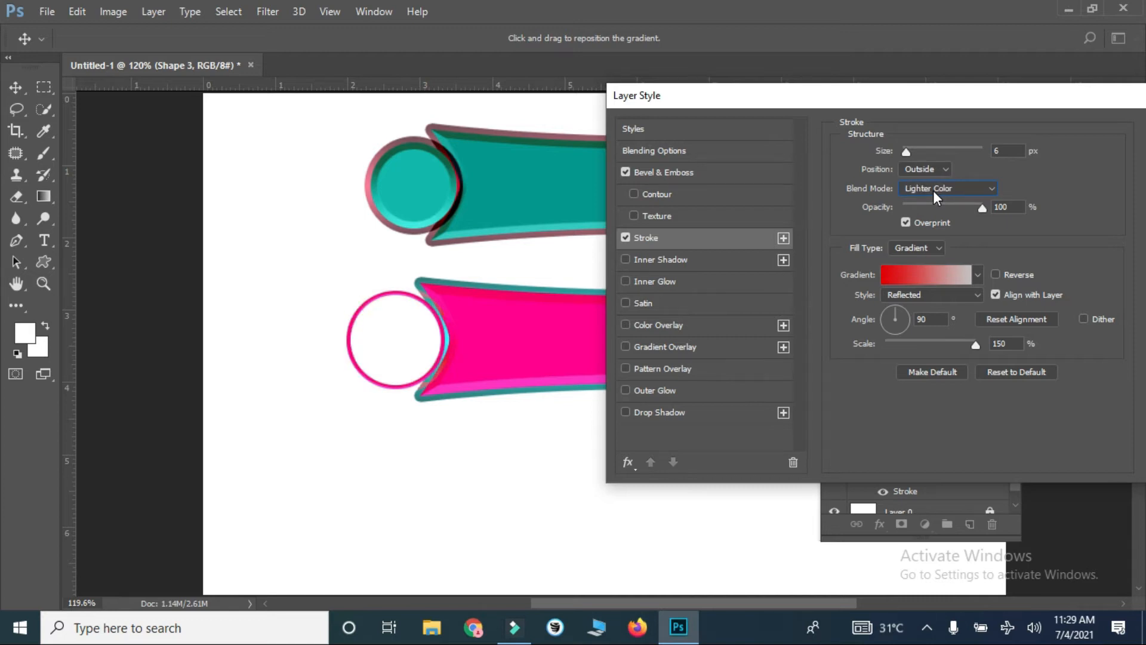
pyautogui.scroll(1, 933, 191)
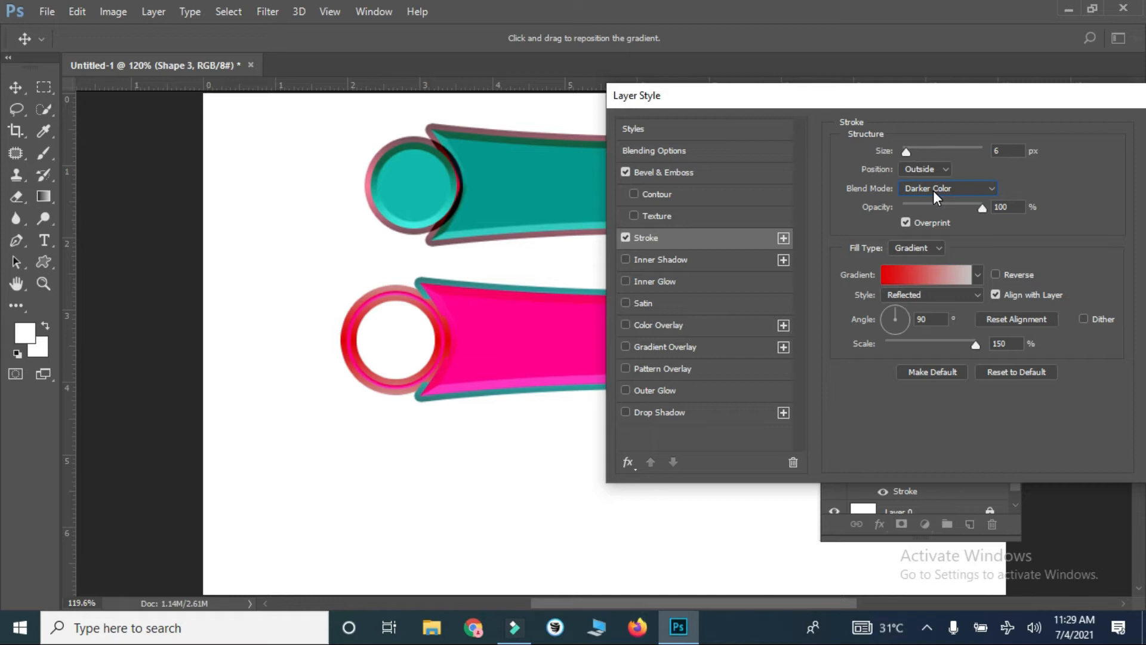
pyautogui.moveTo(1004, 98); pyautogui.dragTo(781, 106)
pyautogui.click(963, 136)
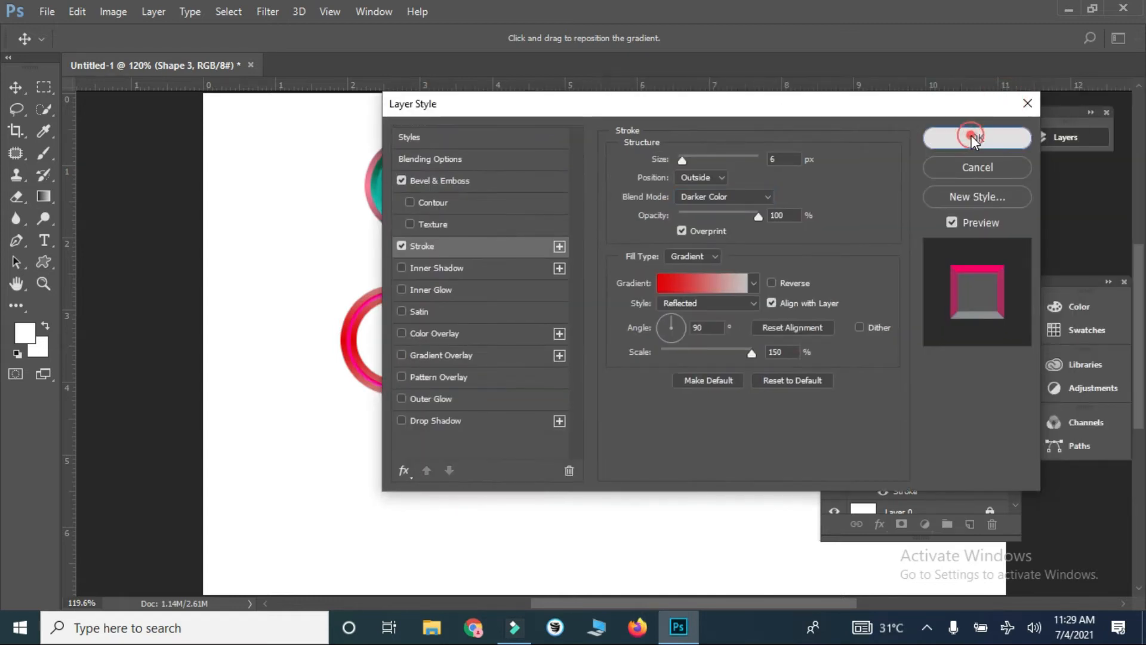
# Step: Nudge the pink ring left so that it only slightly overlaps the left end of the pink banner, and deselect it
pyautogui.press('Left')
pyautogui.press('Left')
pyautogui.press('Left')
pyautogui.press('Left')
pyautogui.press('Left')
pyautogui.press('Left')
pyautogui.press('Left')
pyautogui.press('Left')
pyautogui.press('Left')
pyautogui.press('Left')
pyautogui.press('Left')
pyautogui.press('Left')
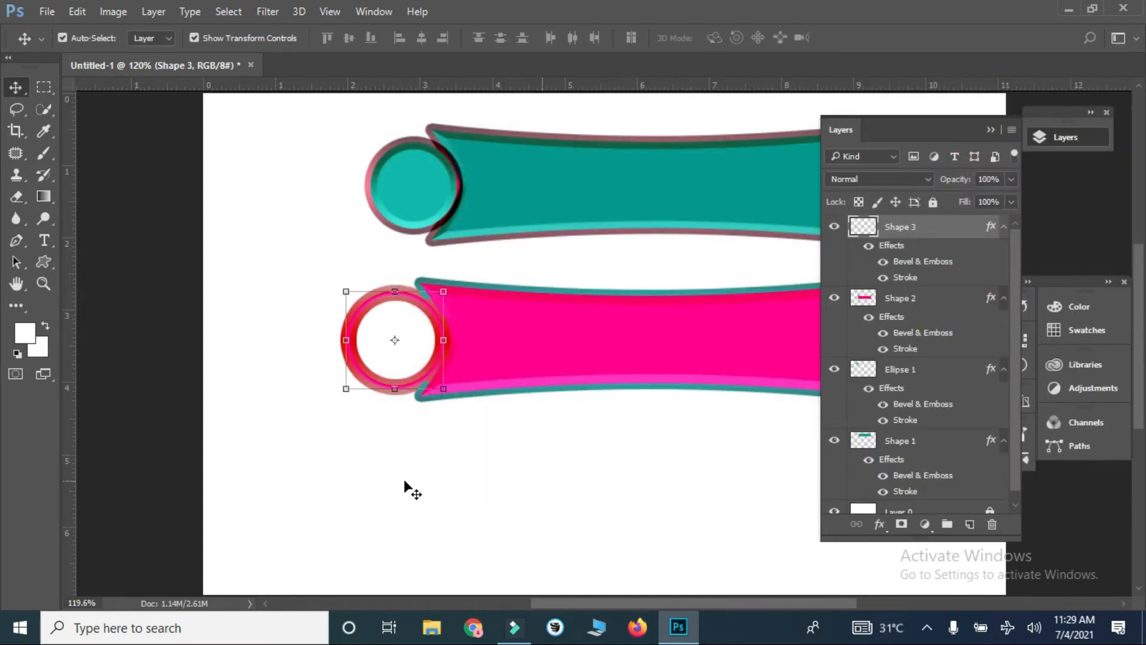
pyautogui.press('Left')
pyautogui.press('Left')
pyautogui.press('Left')
pyautogui.press('Left')
pyautogui.press('Left')
pyautogui.press('Left')
pyautogui.press('Left')
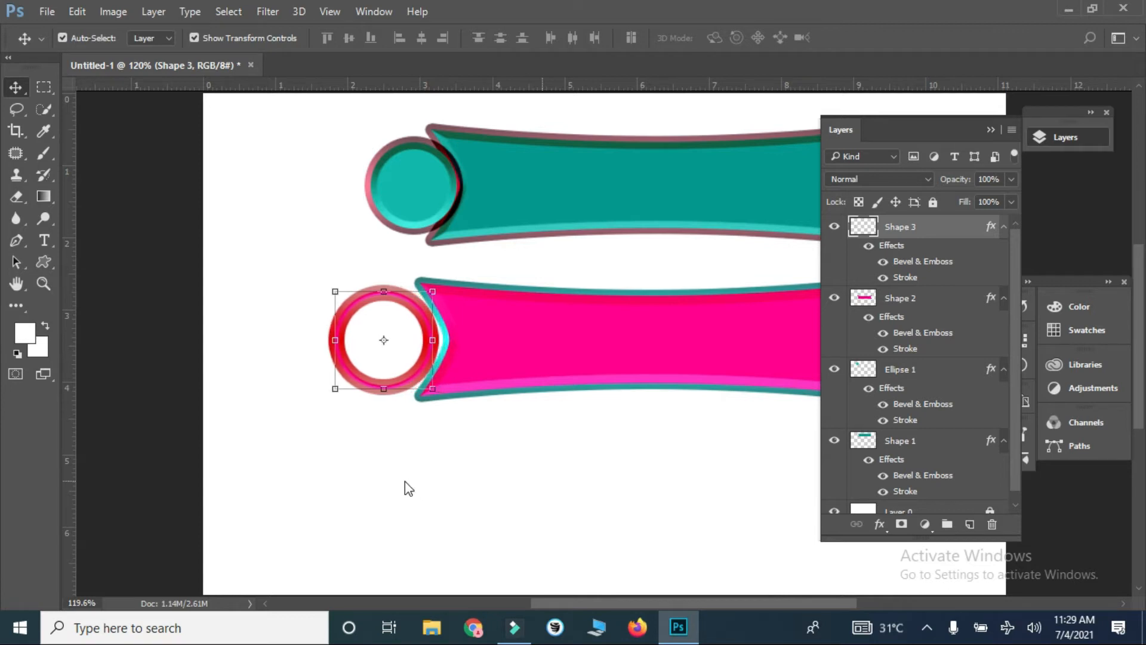
pyautogui.press('Right')
pyautogui.press('Right')
pyautogui.press('Right')
pyautogui.press('Right')
pyautogui.press('Right')
pyautogui.click(405, 481)
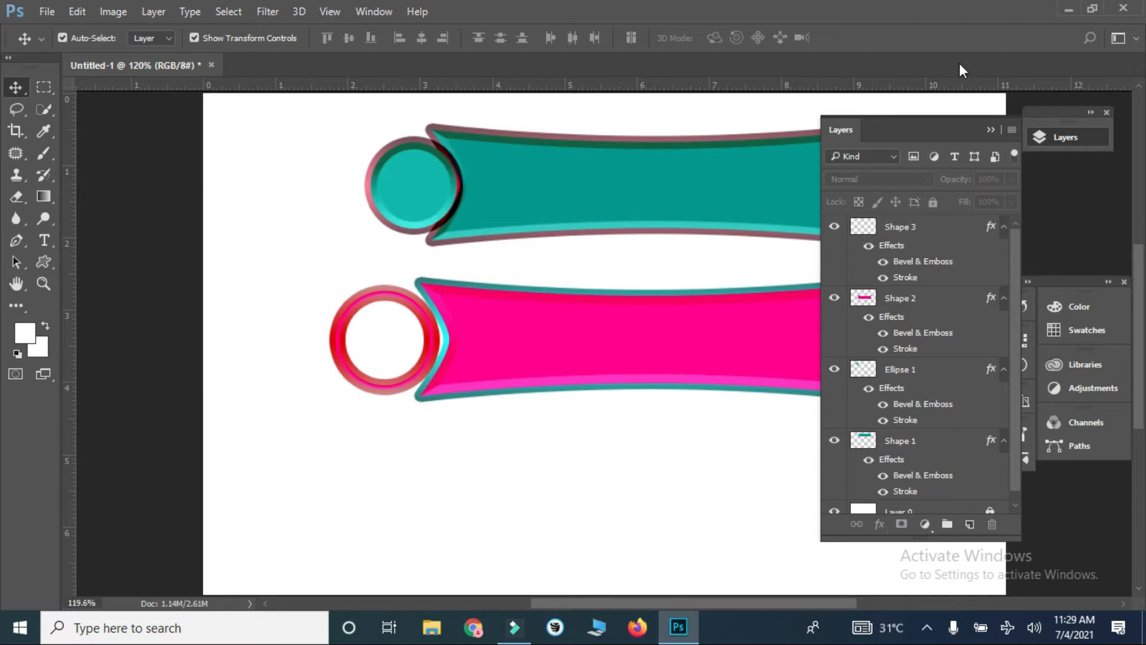
# Step: Select the pink ring and pink banner together and scale them down slightly about their center
pyautogui.click(992, 129)
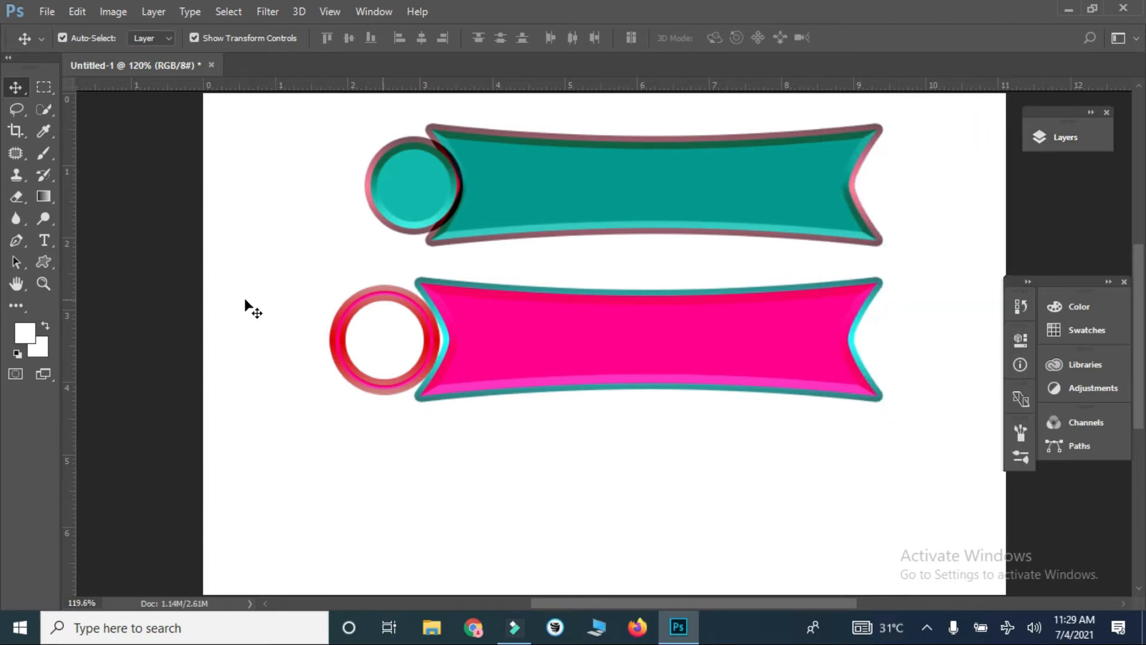
pyautogui.moveTo(299, 291); pyautogui.dragTo(589, 370)
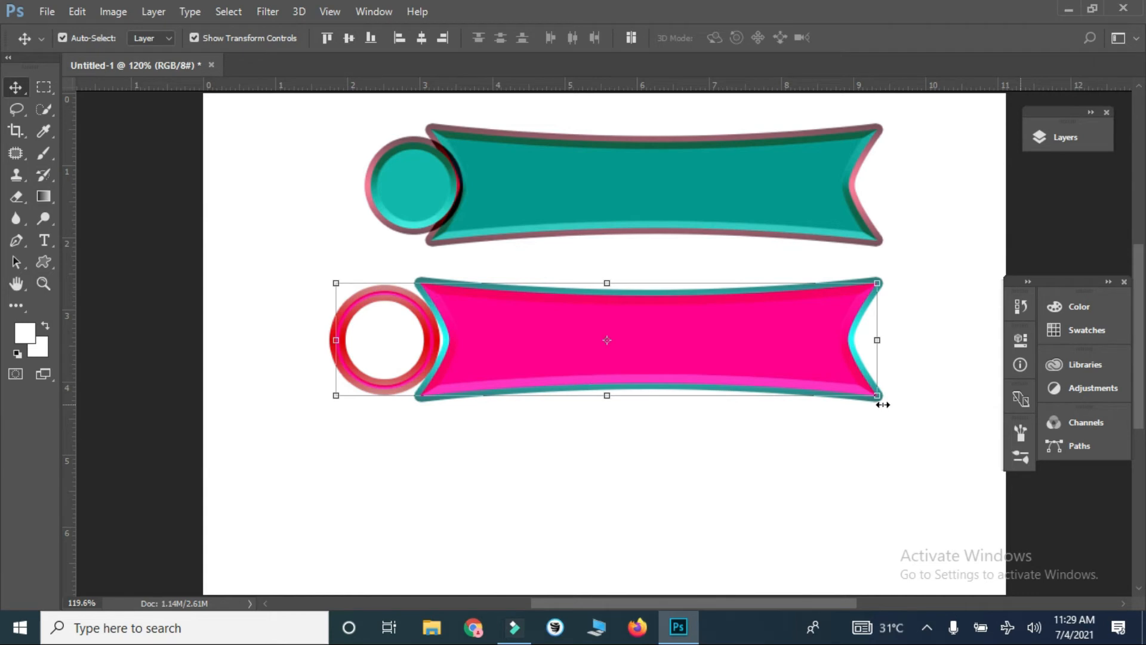
pyautogui.moveTo(877, 396); pyautogui.dragTo(868, 394)
pyautogui.press('Return')
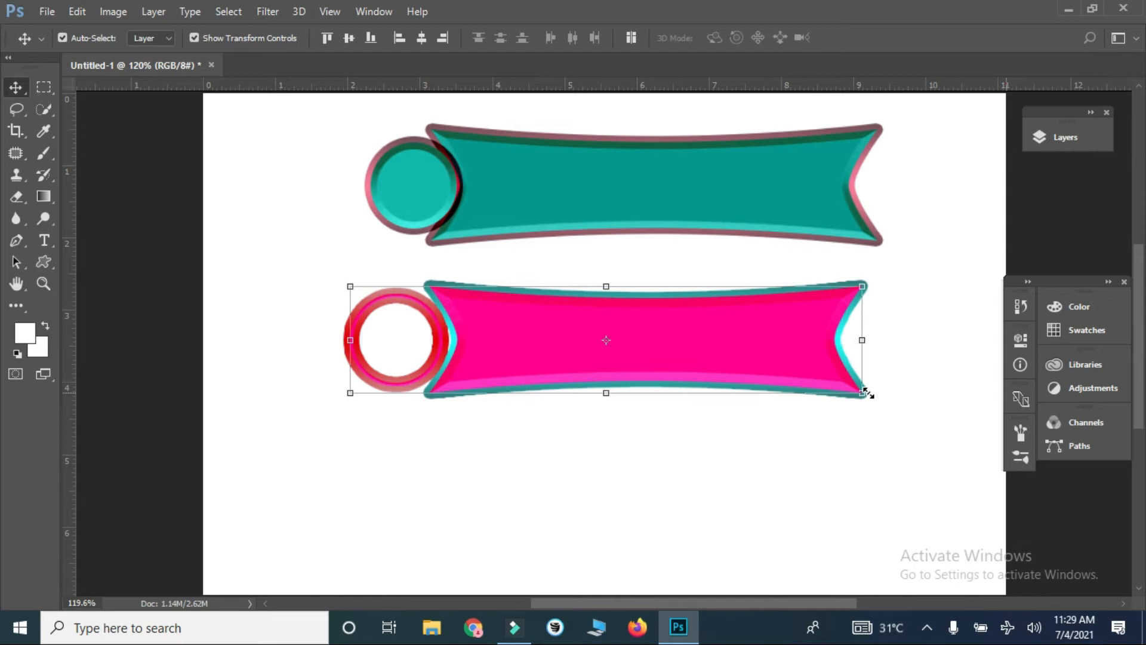
# Step: Move the pink ring and banner up and right to sit closer beneath the teal banner, roughly aligned with its ends
pyautogui.hotkey('shift', 'Up')
pyautogui.hotkey('shift', 'Up')
pyautogui.hotkey('shift', 'Up')
pyautogui.hotkey('shift', 'Right')
pyautogui.hotkey('shift', 'Right')
pyautogui.hotkey('shift', 'Right')
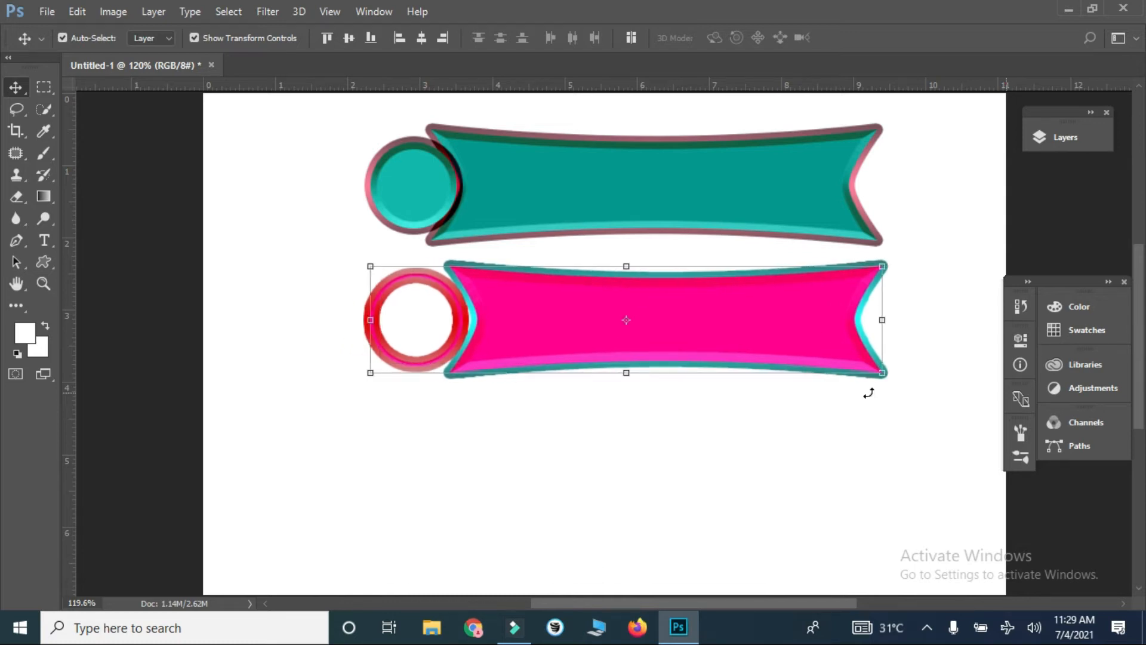
pyautogui.click(811, 473)
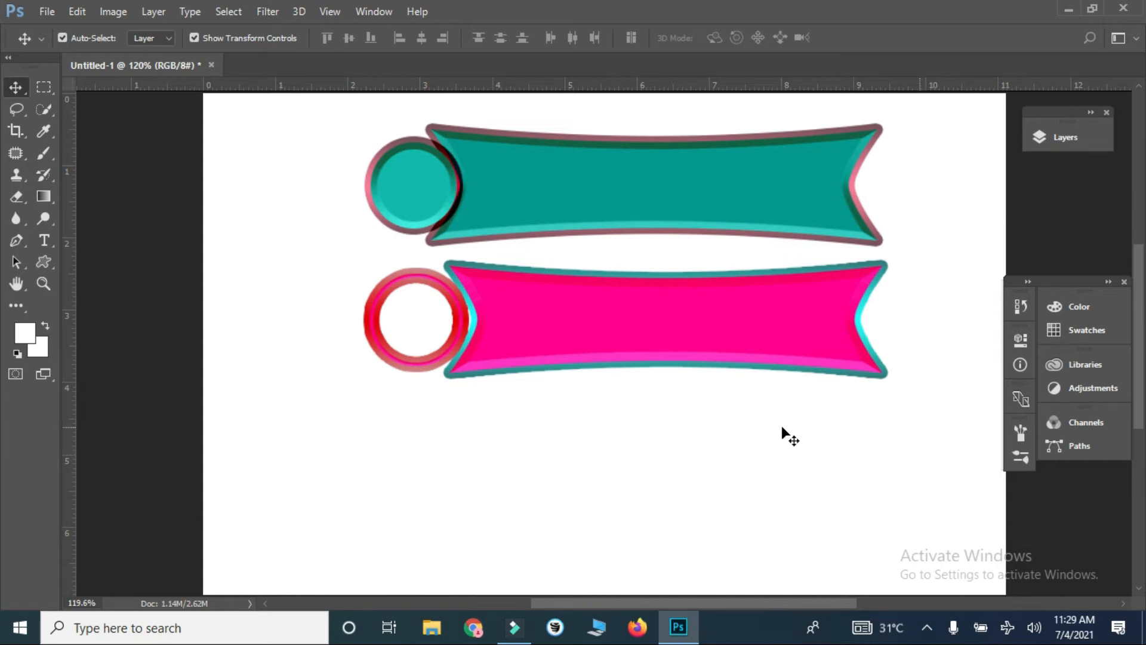
# Step: Close the floating Color and Adjustments panel group to clear the working area below the pink banner at 200% zoom
pyautogui.press('h')
pyautogui.moveTo(750, 397); pyautogui.dragTo(751, 357)
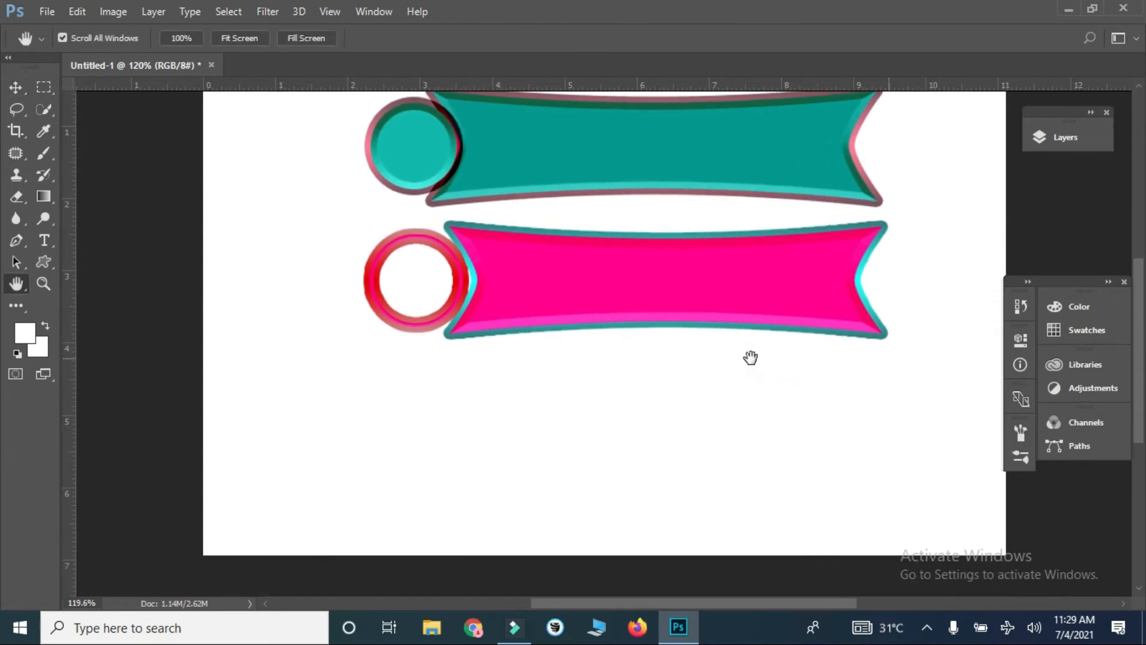
pyautogui.hotkey('ctrl', '+')
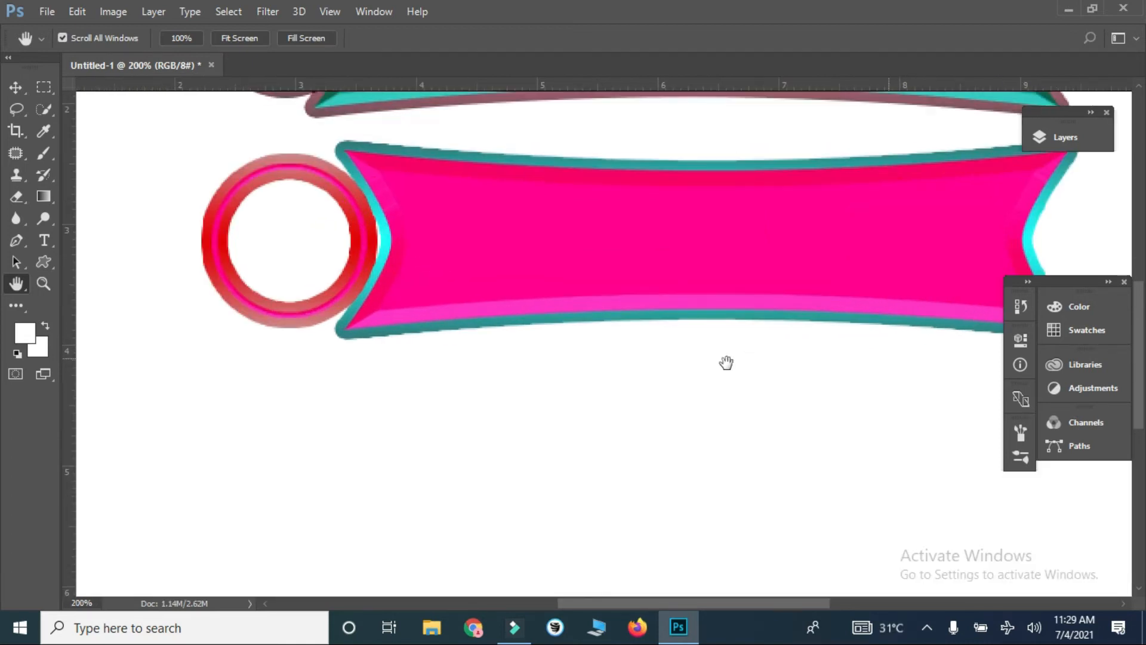
pyautogui.moveTo(674, 376); pyautogui.dragTo(660, 292)
pyautogui.click(1104, 285)
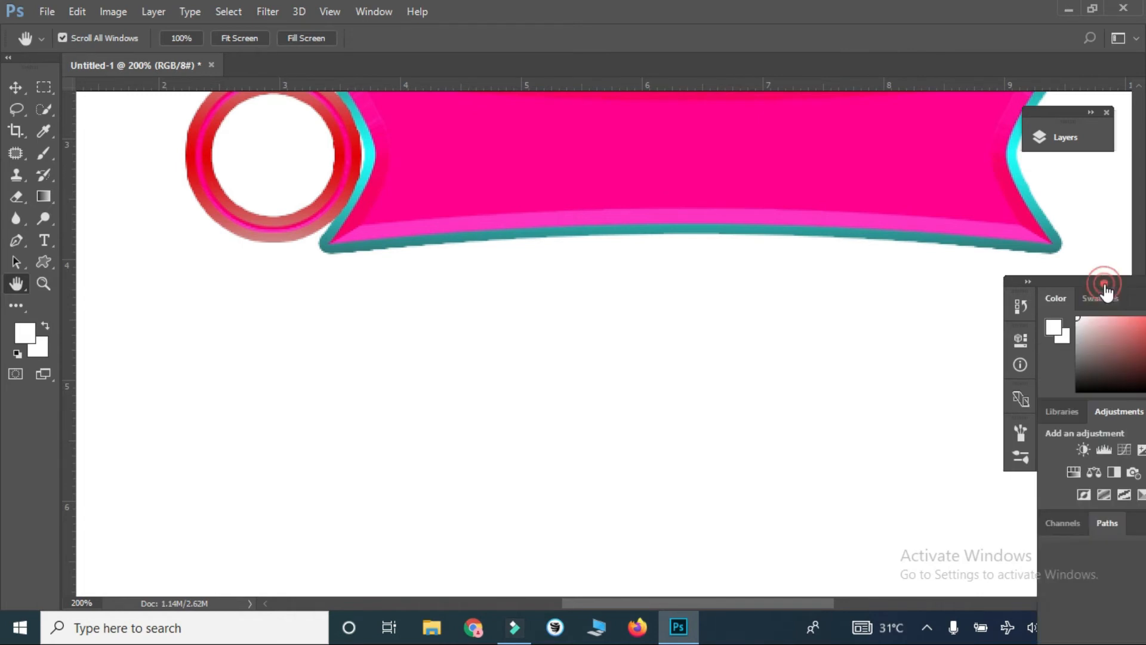
pyautogui.moveTo(1062, 279); pyautogui.dragTo(778, 332)
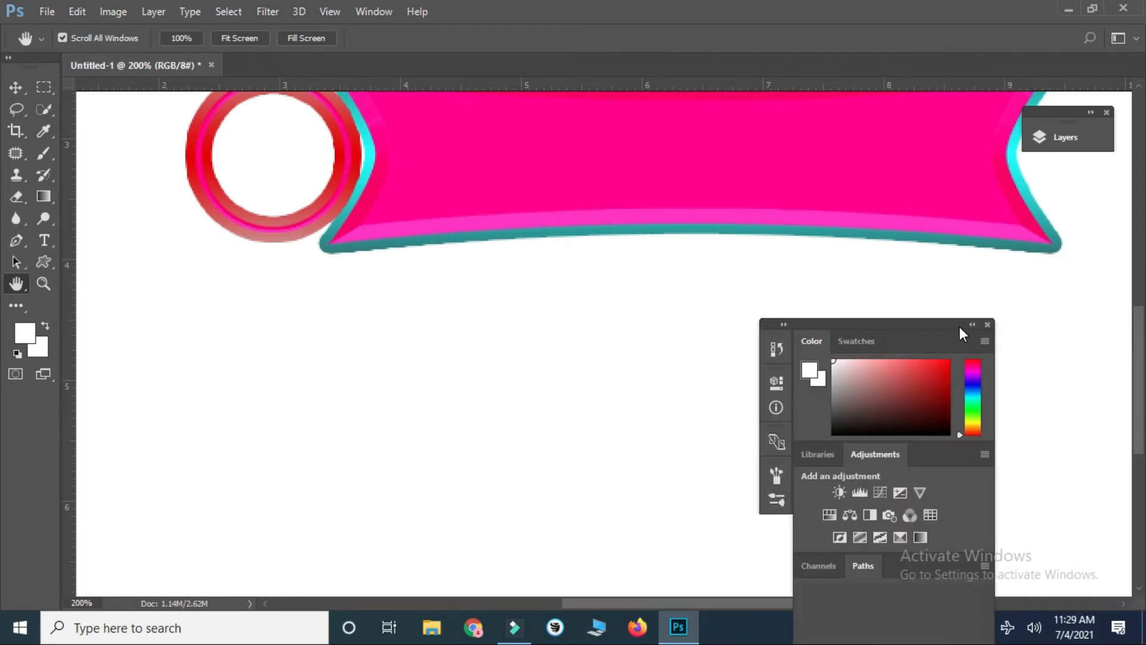
pyautogui.click(989, 325)
pyautogui.press('v')
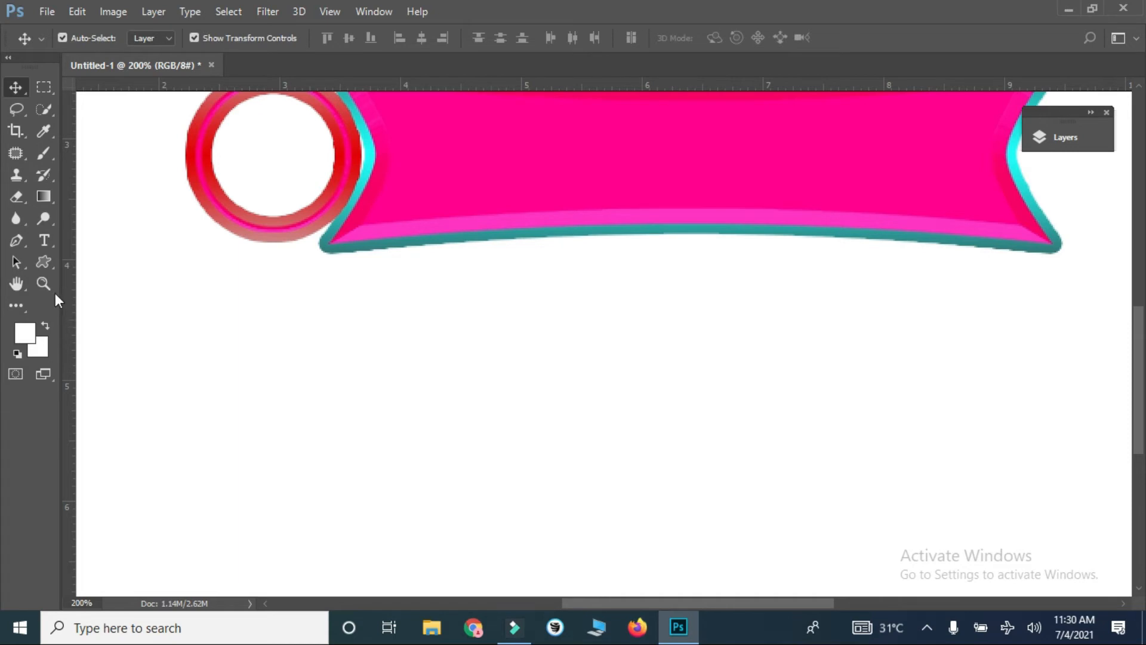
# Step: Draw a banner custom shape about 436 by 88 px in the empty space below the pink banner
pyautogui.click(43, 263)
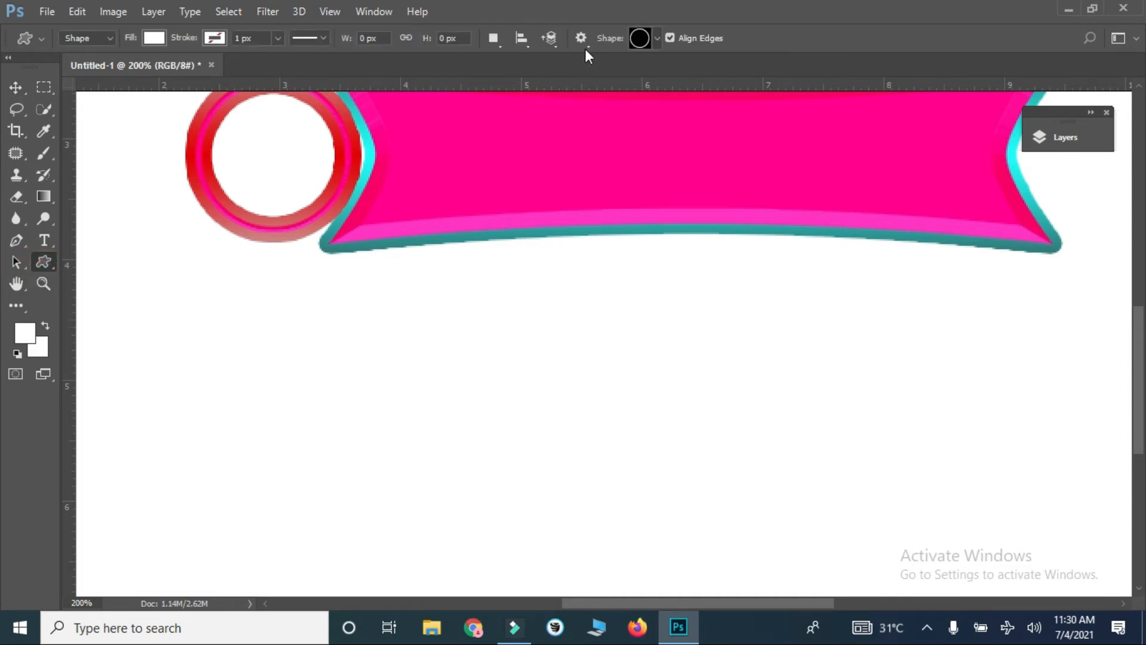
pyautogui.click(656, 37)
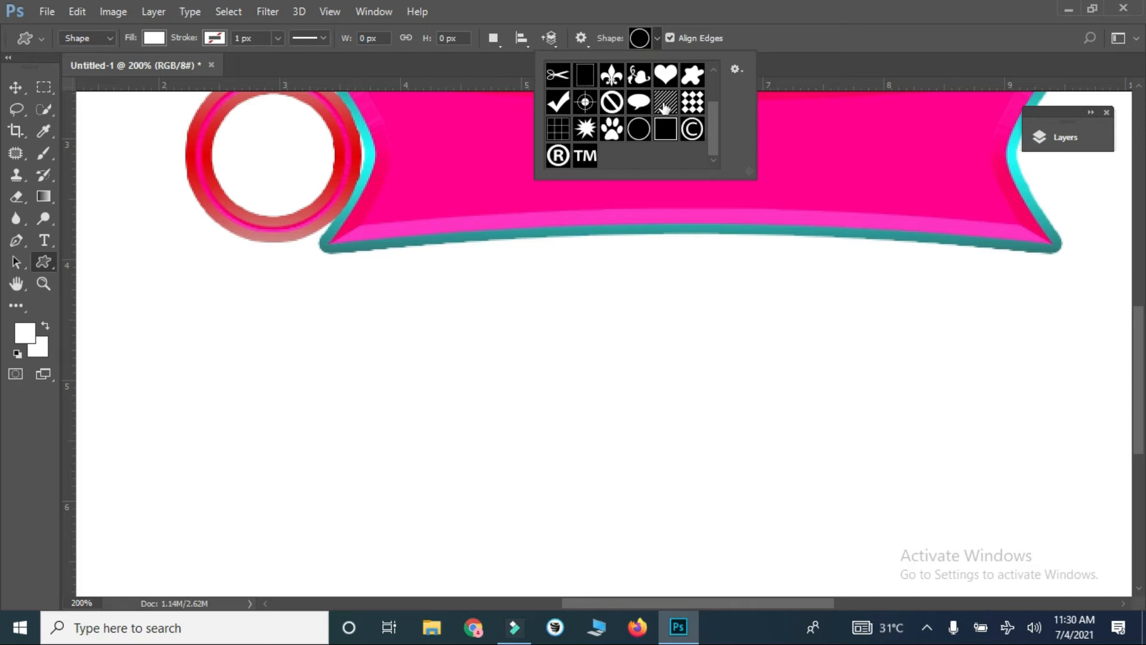
pyautogui.scroll(2, 711, 84)
pyautogui.click(638, 74)
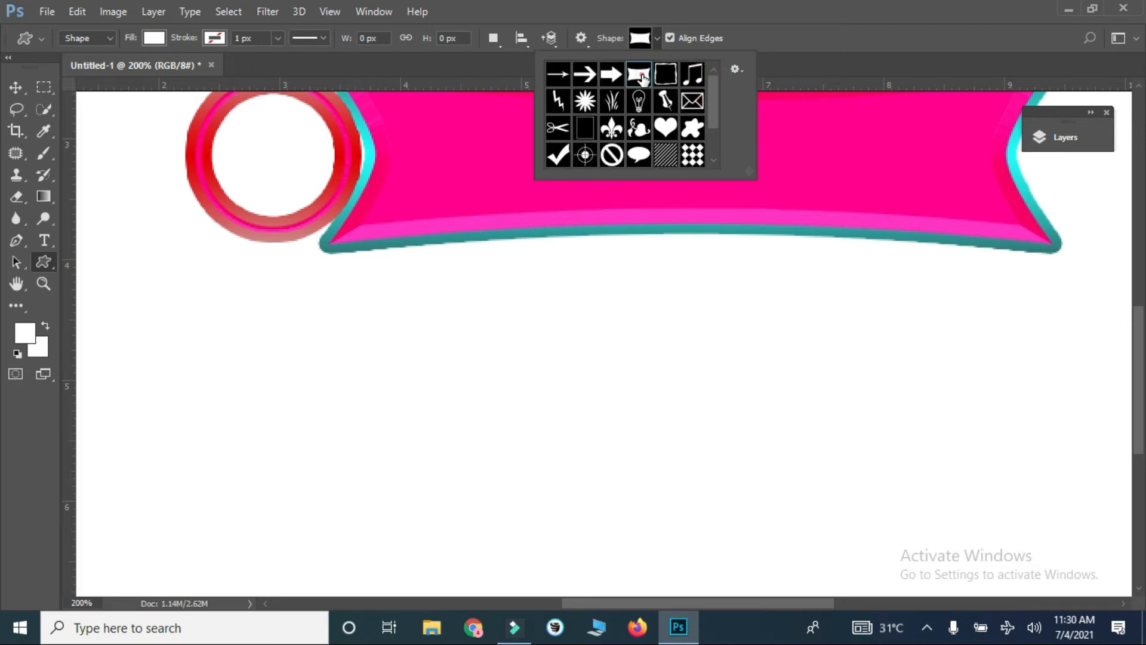
pyautogui.moveTo(314, 335); pyautogui.dragTo(1044, 482)
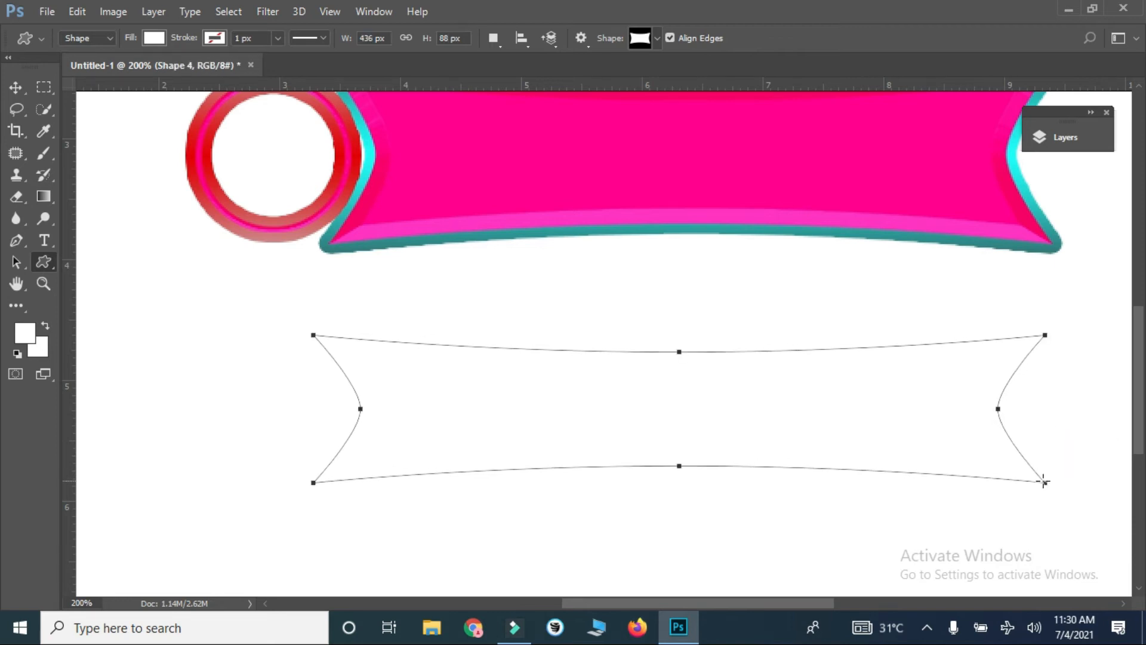
# Step: Fill the new banner shape with yellow f0d708 and deselect it
pyautogui.click(1078, 138)
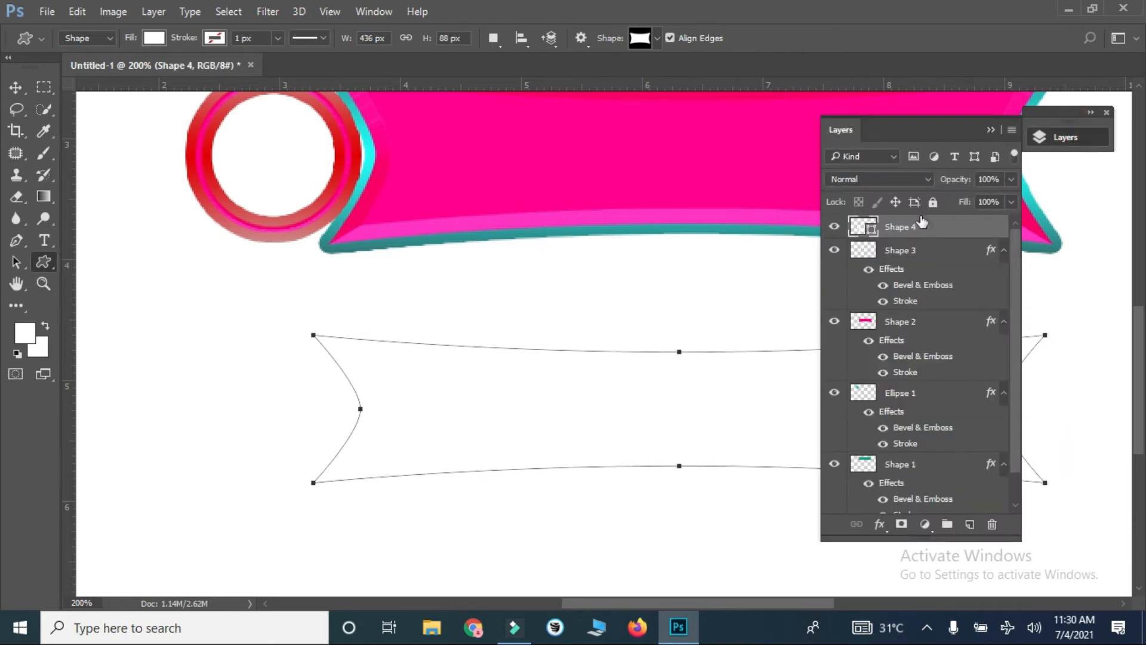
pyautogui.doubleClick(872, 232)
pyautogui.moveTo(801, 209)
pyautogui.mouseDown()
pyautogui.moveTo(800, 183)
pyautogui.moveTo(828, 217)
pyautogui.moveTo(828, 353)
pyautogui.mouseUp()
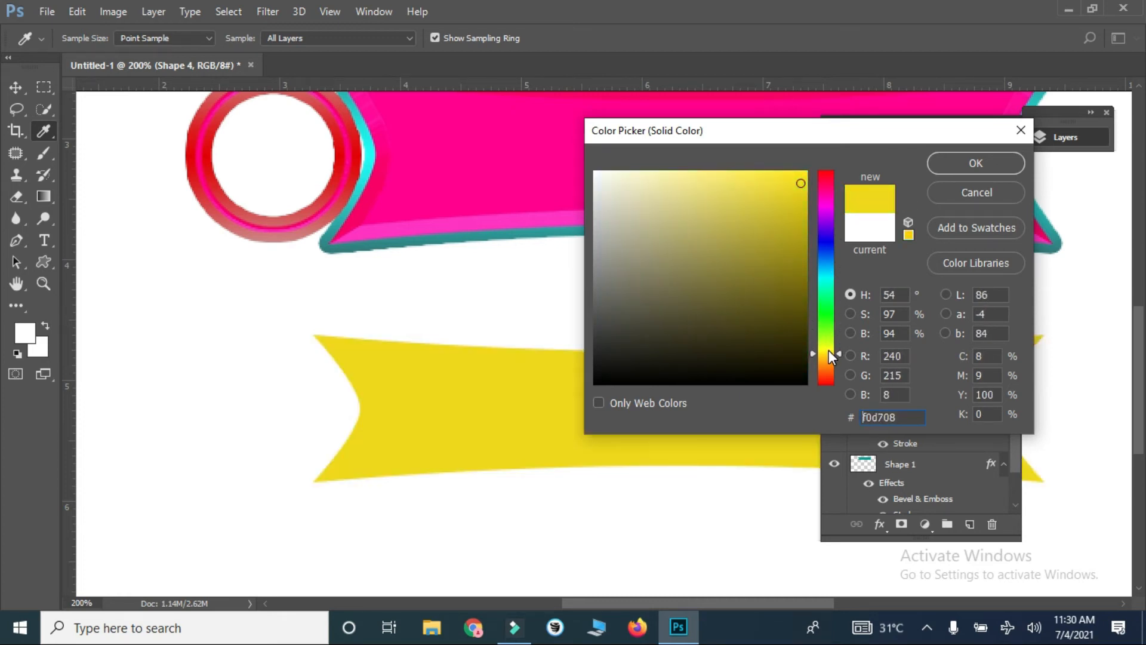
pyautogui.click(974, 163)
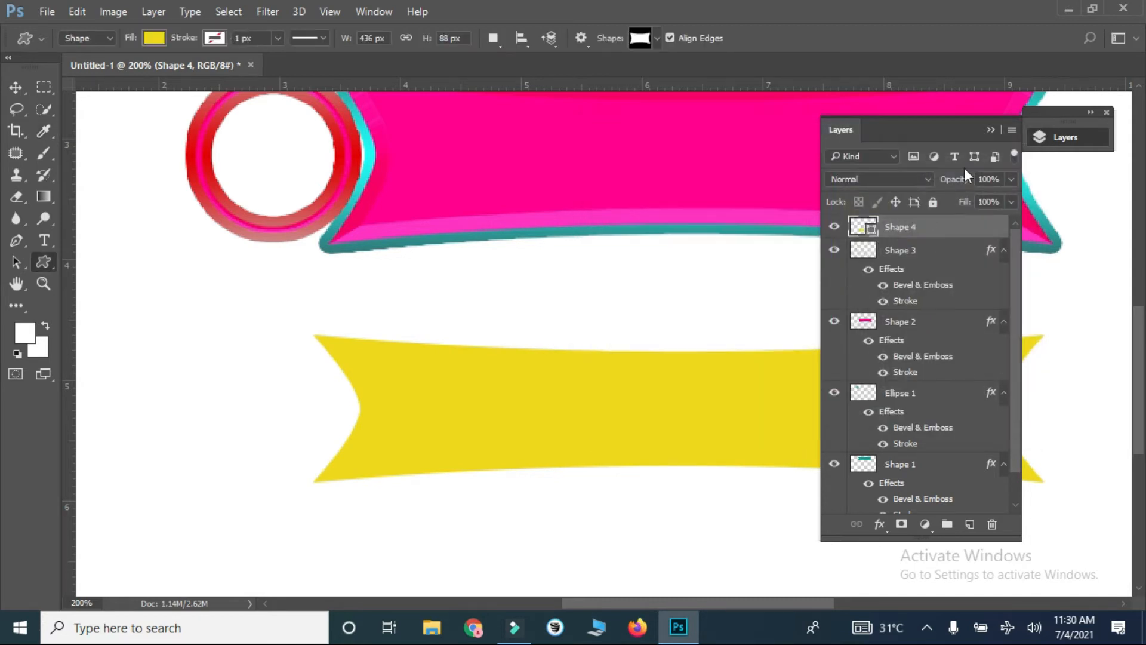
pyautogui.click(987, 127)
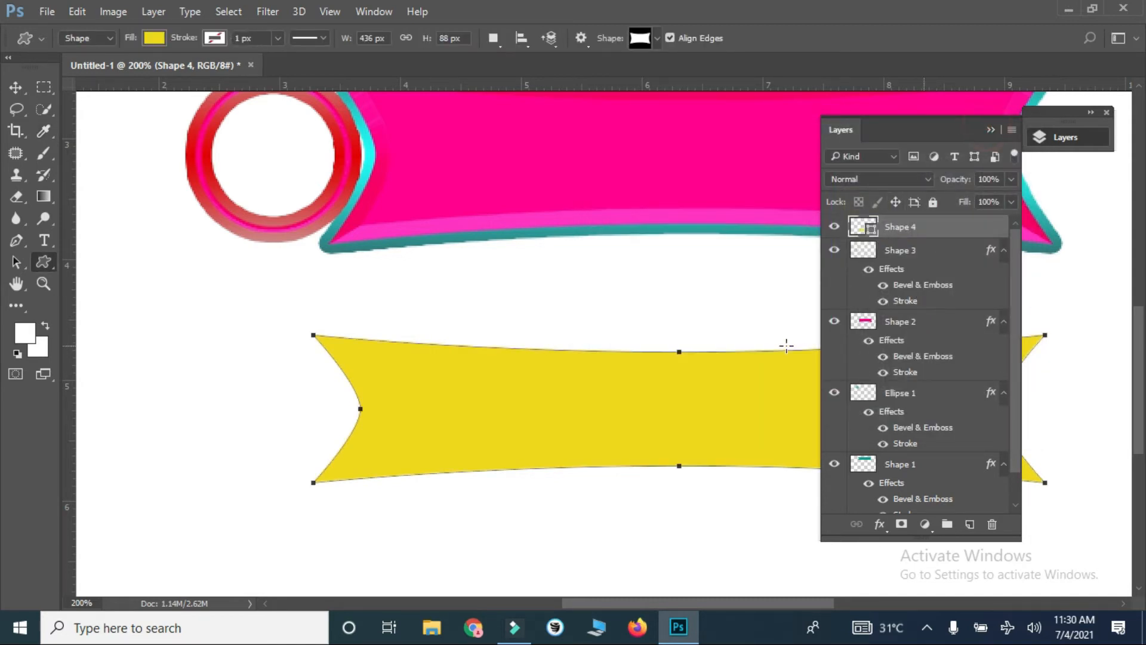
pyautogui.press('v')
pyautogui.click(244, 361)
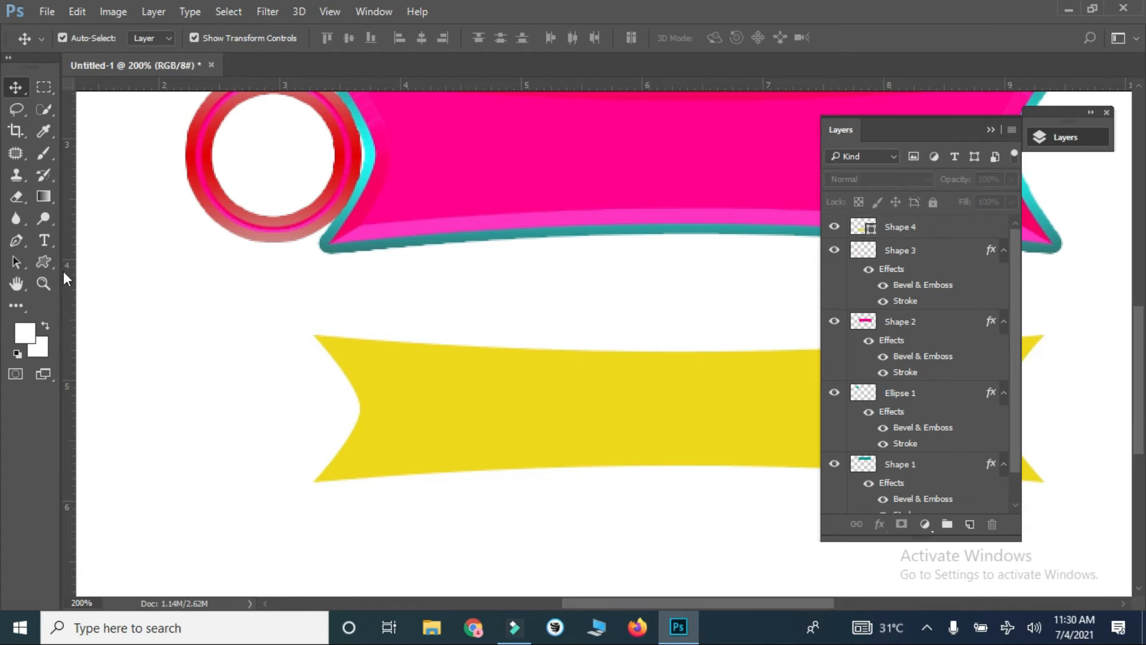
# Step: Draw a thin circle-frame custom shape from its center in the notch at the yellow banner's left end
pyautogui.click(43, 262)
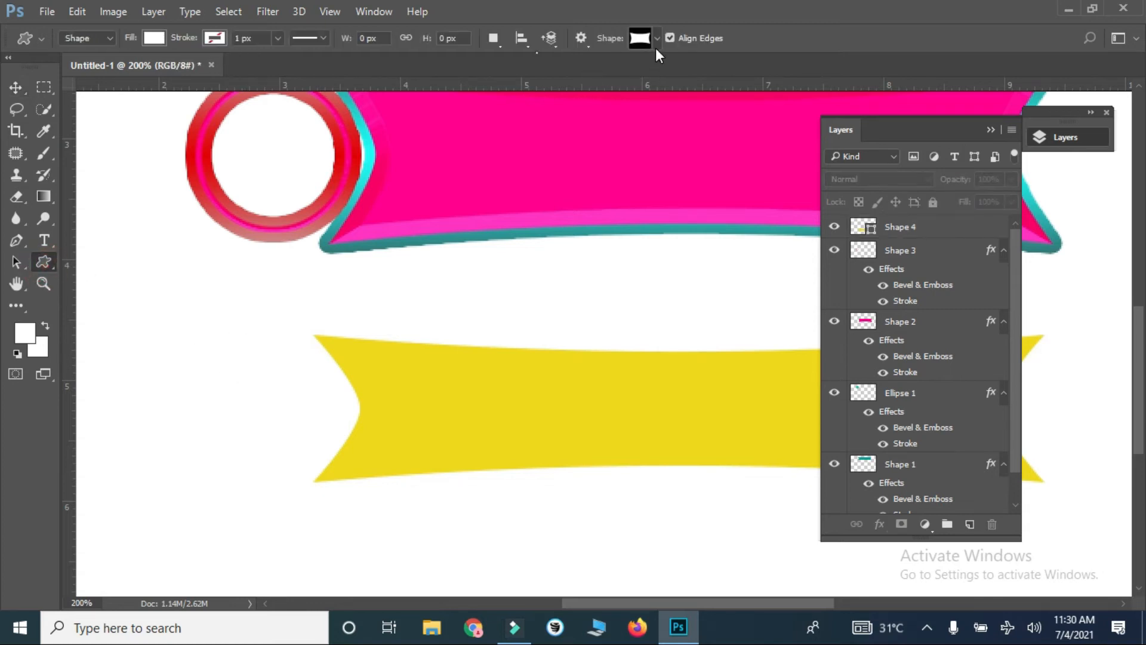
pyautogui.click(657, 40)
pyautogui.moveTo(713, 108); pyautogui.dragTo(714, 135)
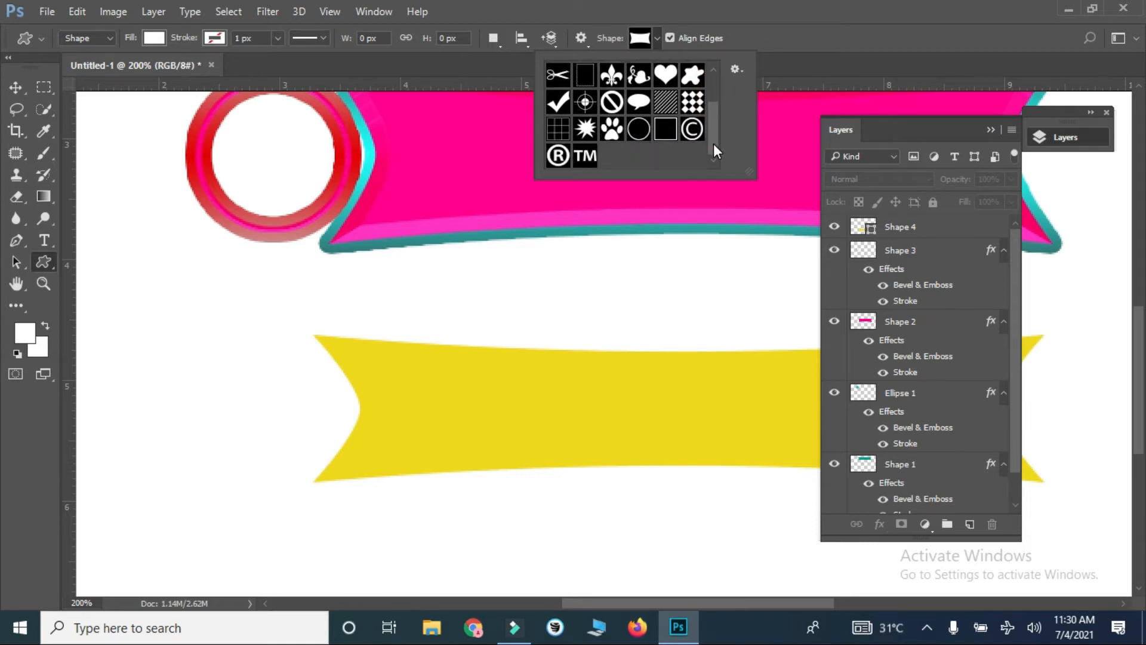
pyautogui.click(639, 130)
pyautogui.moveTo(284, 407); pyautogui.dragTo(439, 351)
pyautogui.press('v')
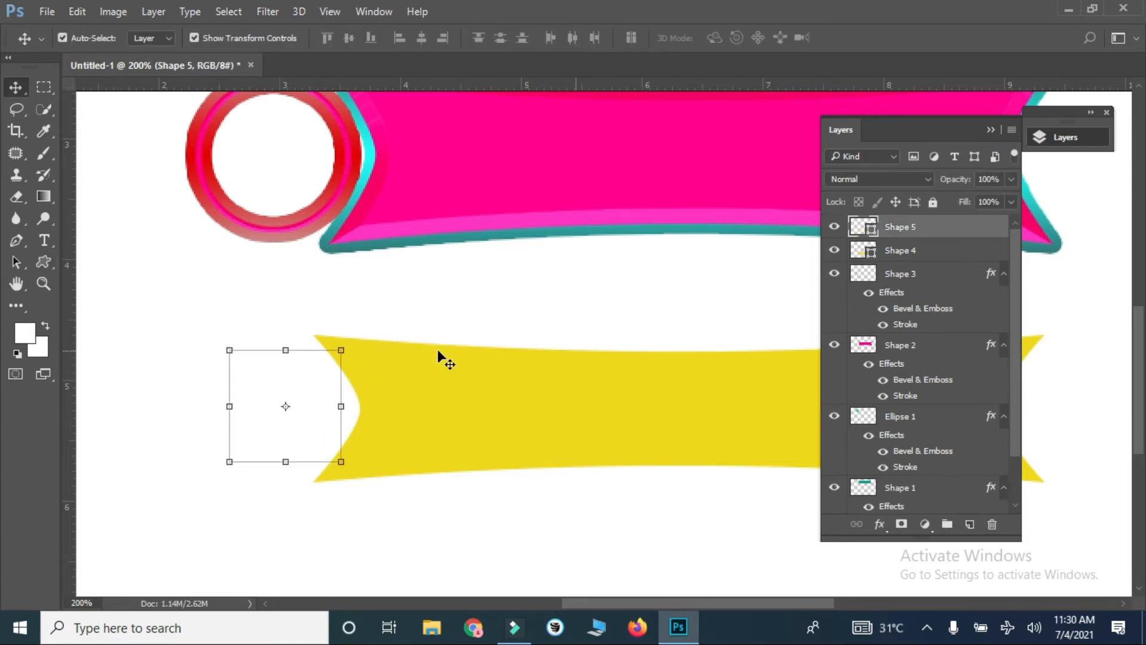
# Step: Fill the ring shape with yellow f0d708 sampled from the banner and collapse the Layers panel
pyautogui.doubleClick(869, 229)
pyautogui.click(564, 405)
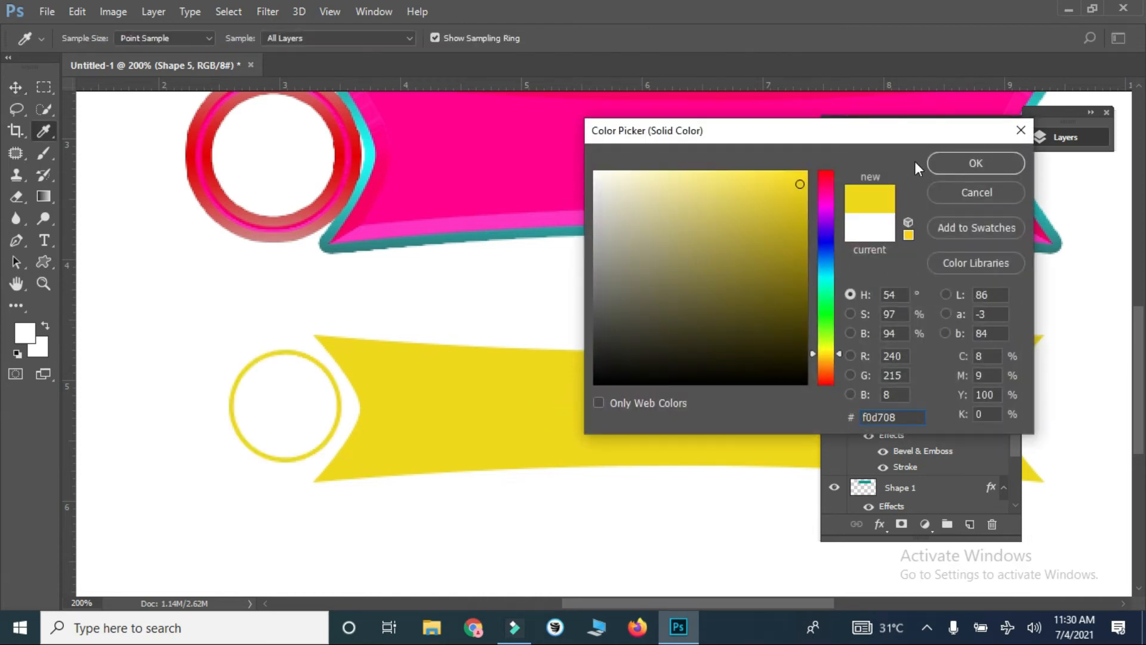
pyautogui.click(939, 162)
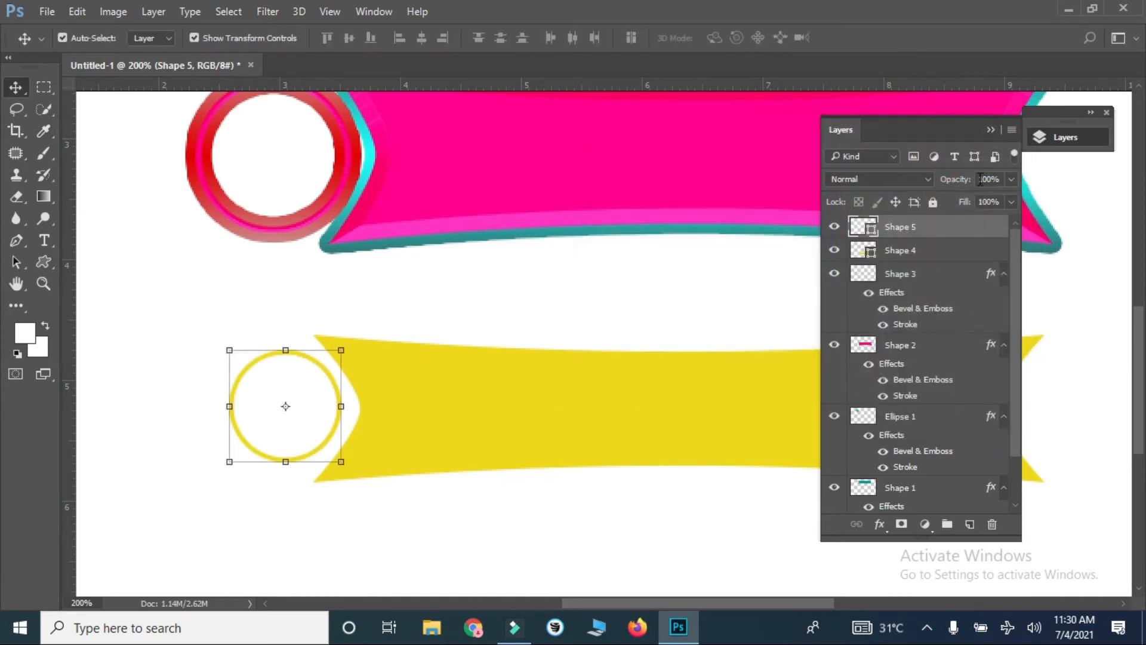
pyautogui.click(992, 130)
# Step: Rasterize the yellow ring's shape layer
pyautogui.press('b')
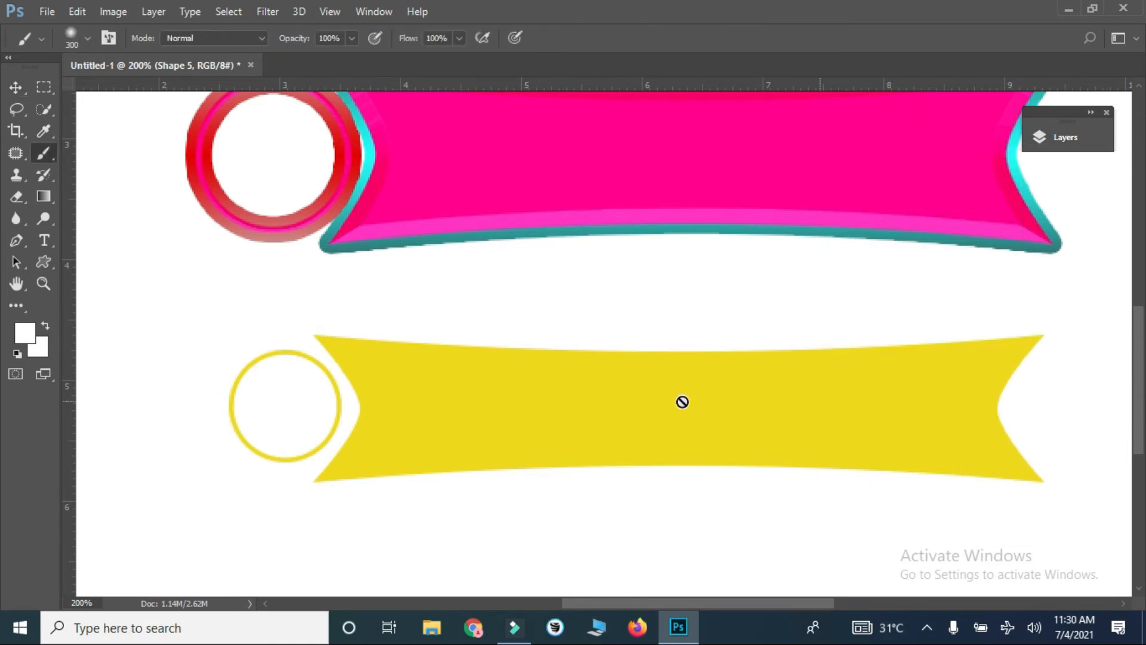
pyautogui.click(672, 370)
pyautogui.click(539, 250)
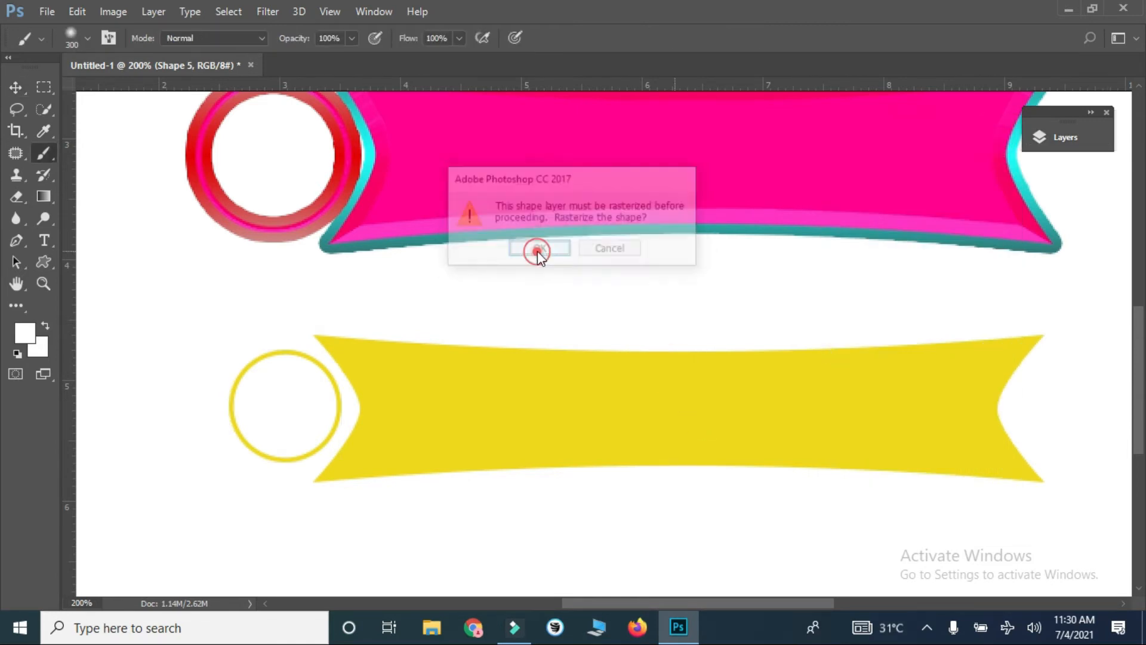
pyautogui.press('v')
# Step: Select the yellow banner and rasterize its shape layer
pyautogui.click(587, 370)
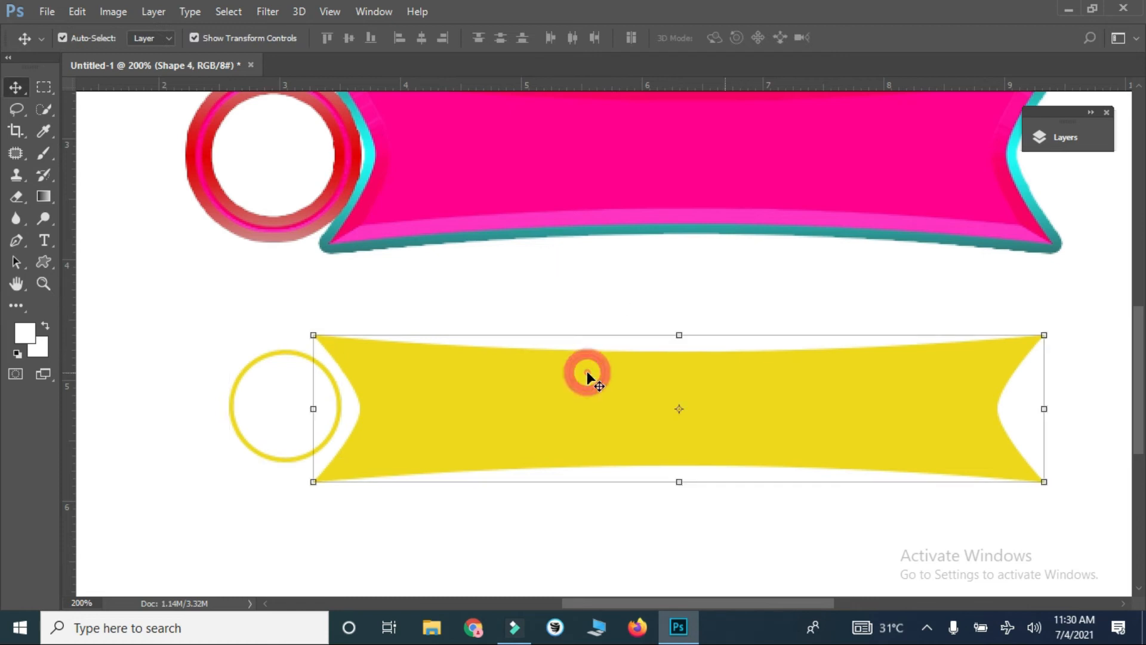
pyautogui.rightClick(586, 371)
pyautogui.click(576, 366)
pyautogui.press('b')
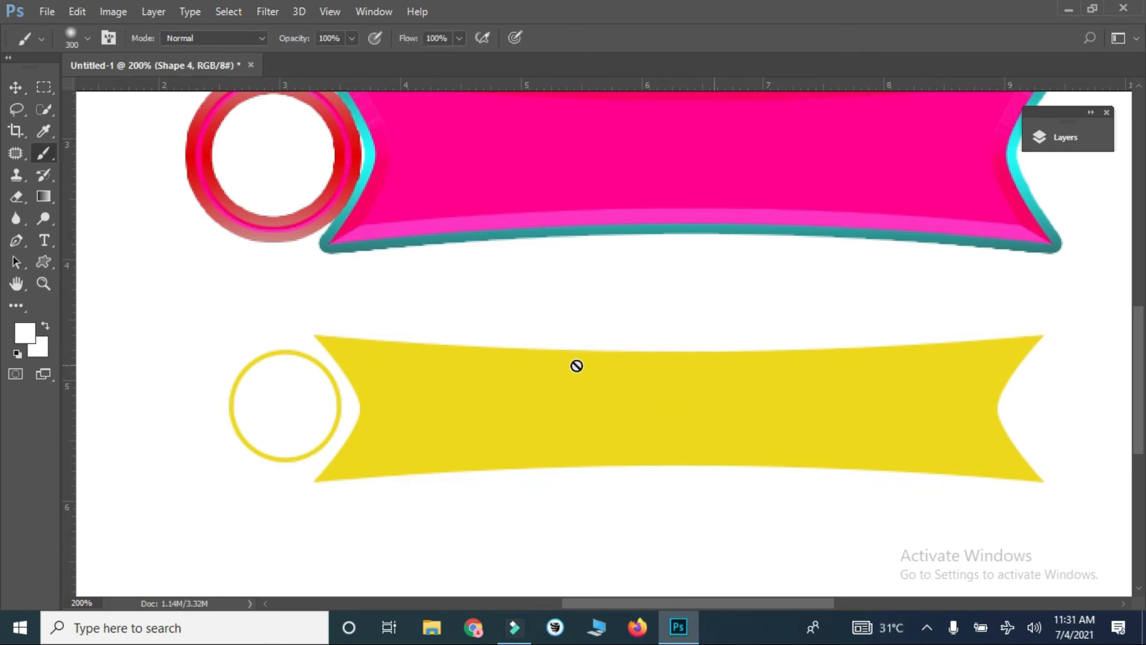
pyautogui.click(574, 389)
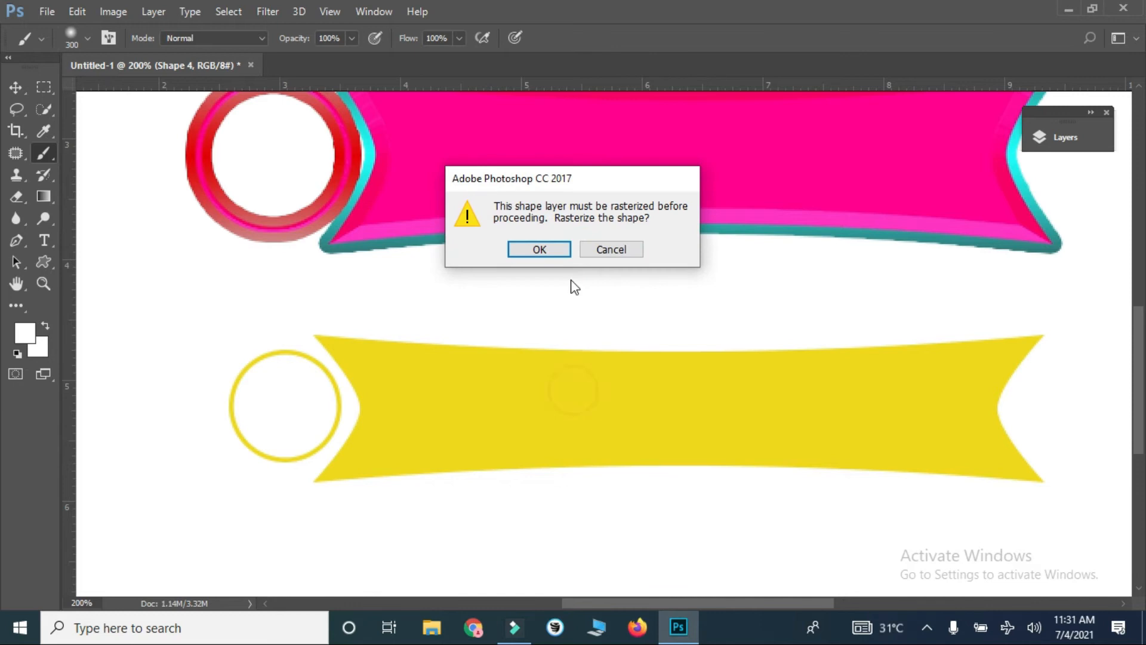
pyautogui.click(547, 253)
pyautogui.press('v')
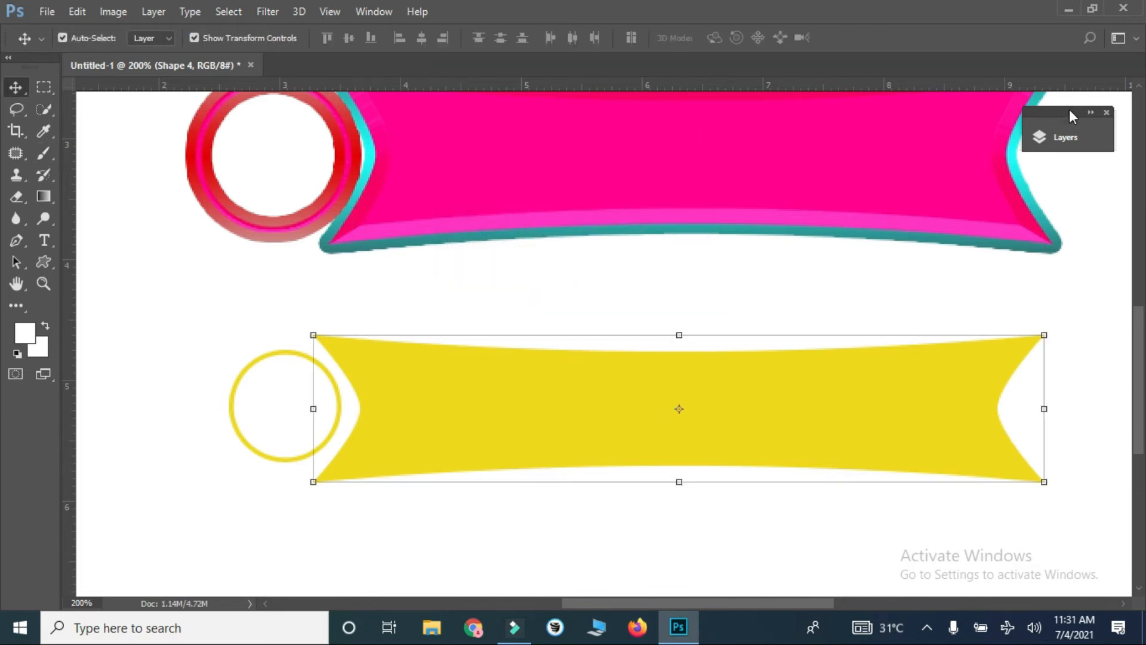
# Step: Apply Bevel & Emboss to the yellow banner's layer with the shadow color set to dark yellow 978b05
pyautogui.click(1057, 138)
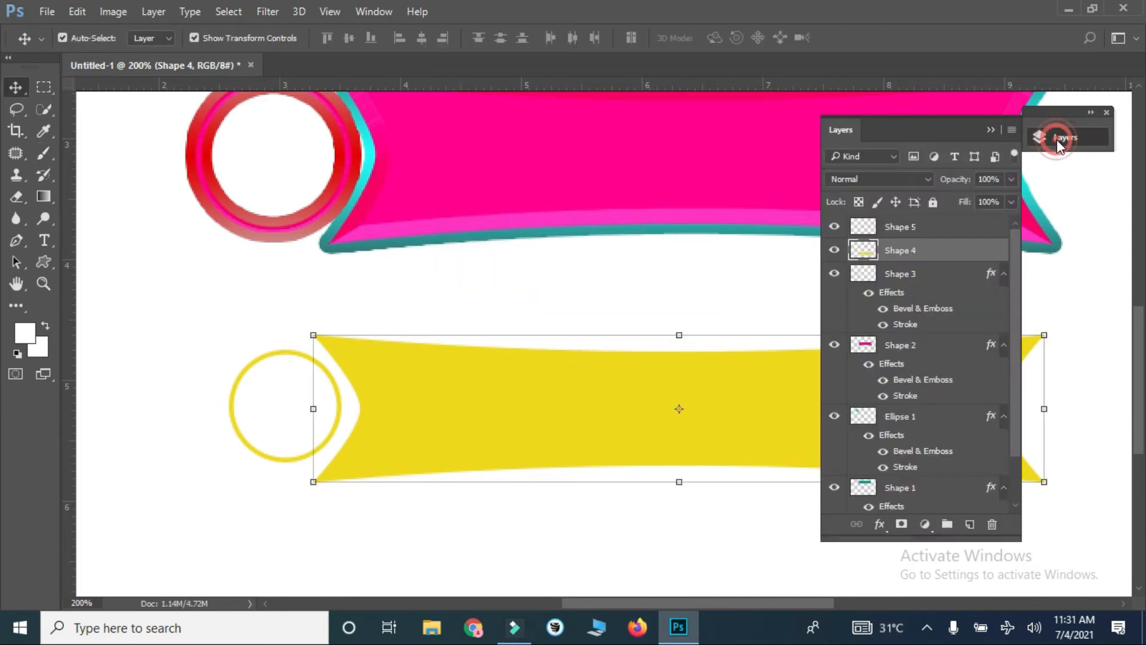
pyautogui.doubleClick(867, 251)
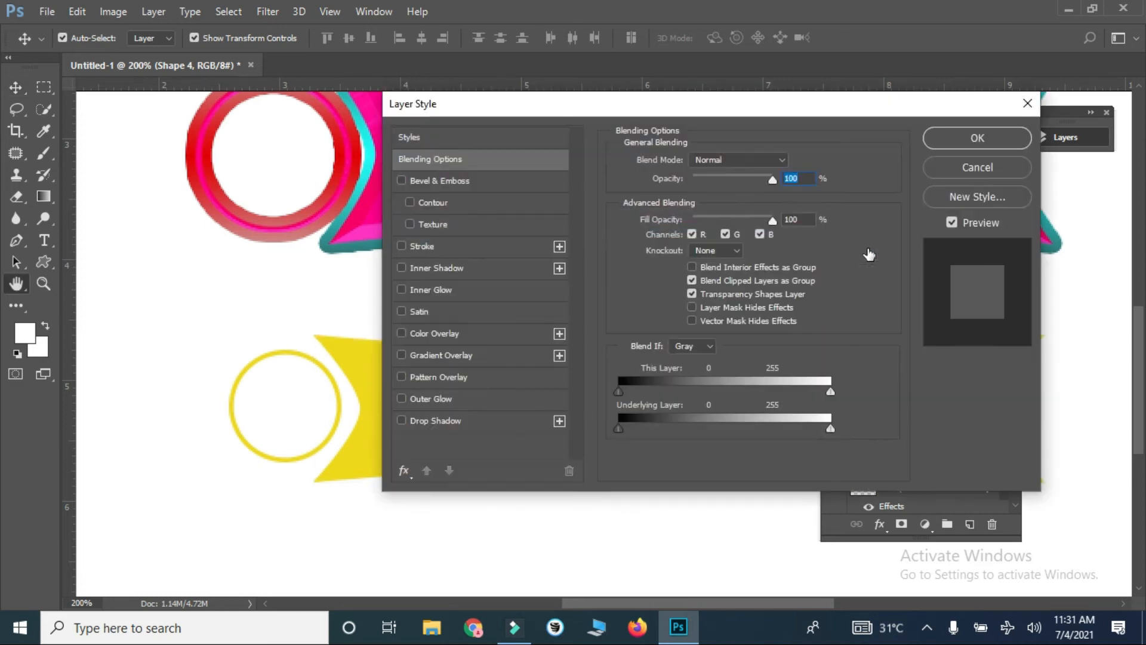
pyautogui.click(482, 178)
pyautogui.moveTo(535, 116); pyautogui.dragTo(639, 89)
pyautogui.click(912, 397)
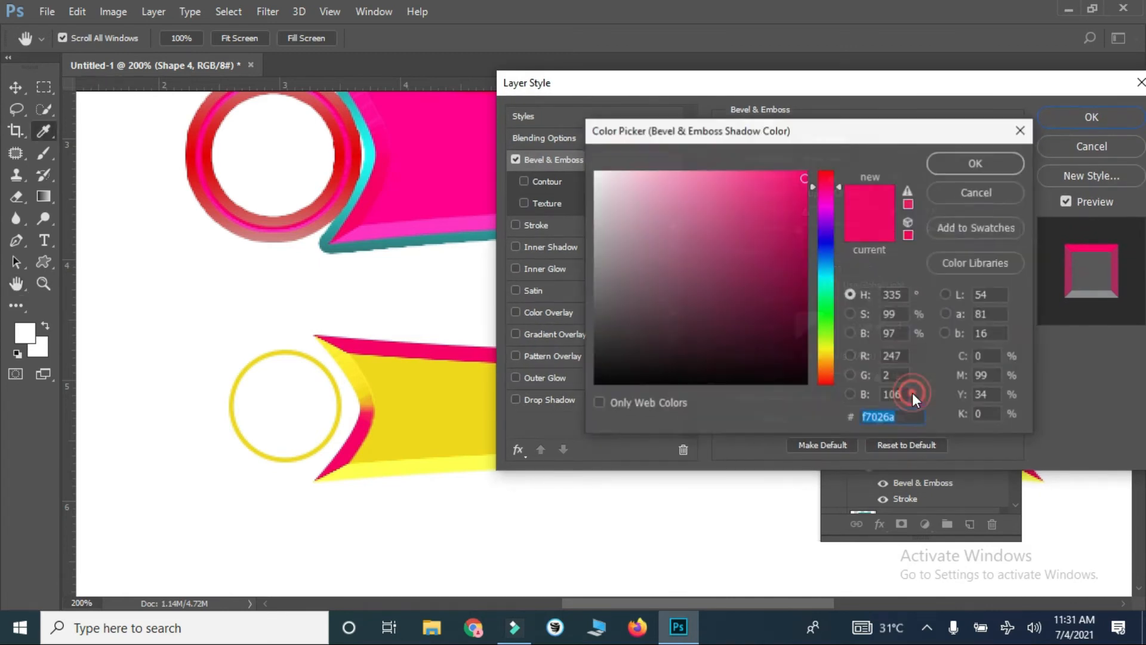
pyautogui.click(806, 265)
pyautogui.moveTo(826, 267); pyautogui.dragTo(825, 351)
pyautogui.click(800, 258)
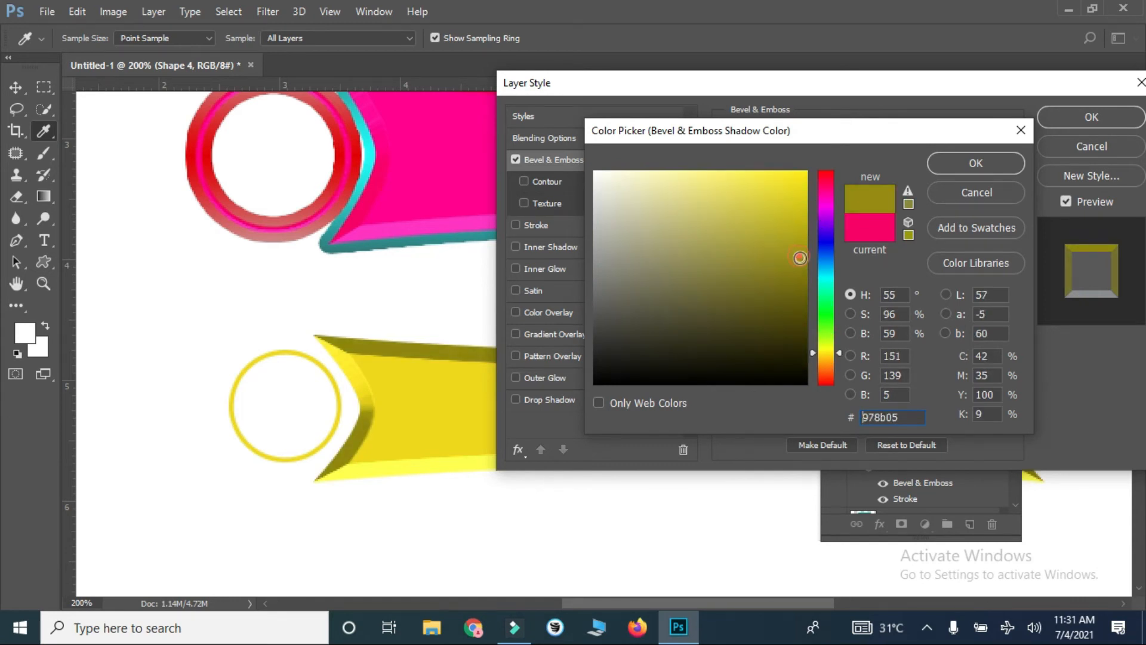
pyautogui.click(953, 167)
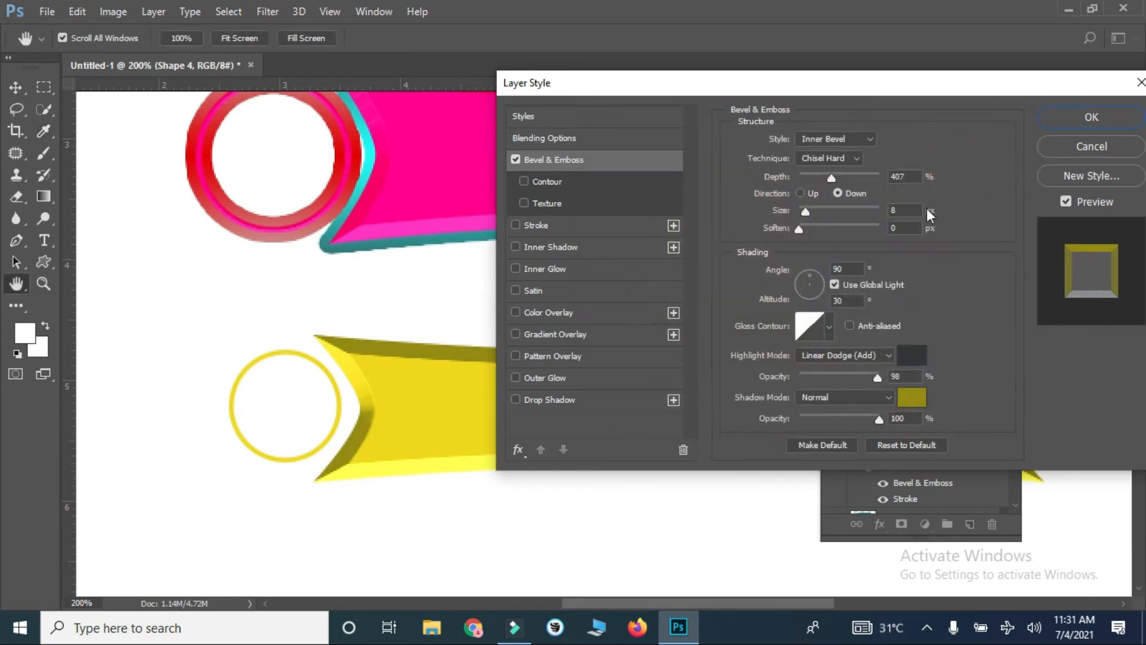
# Step: Add a stroke to the yellow banner using the Orange, Yellow, Orange gradient preset
pyautogui.click(588, 225)
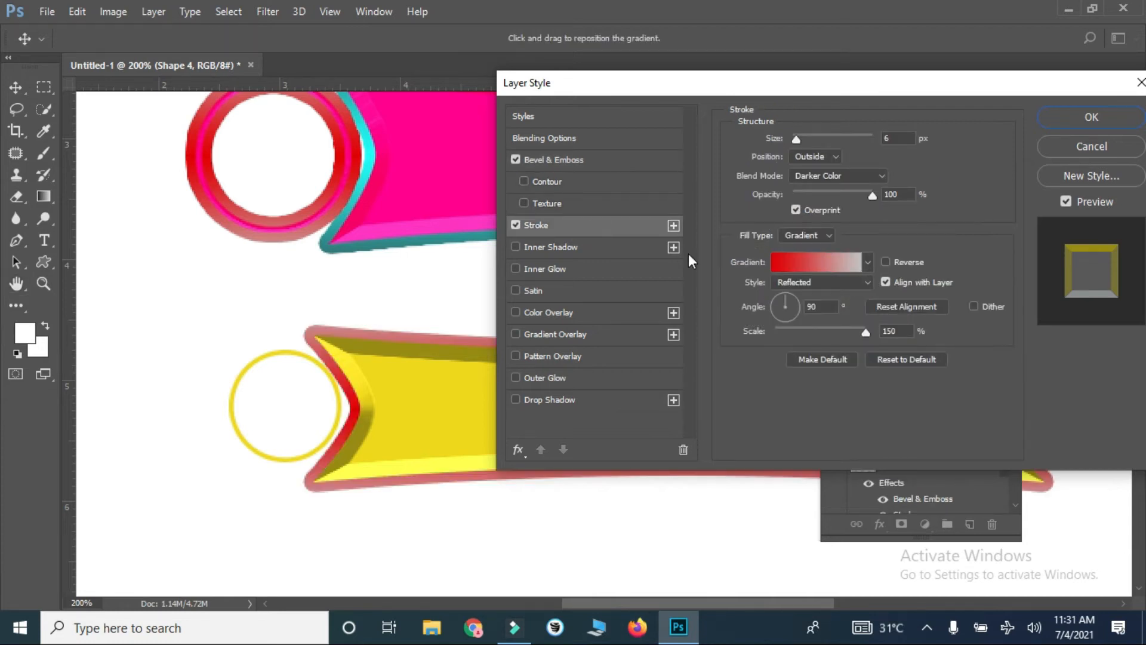
pyautogui.click(817, 260)
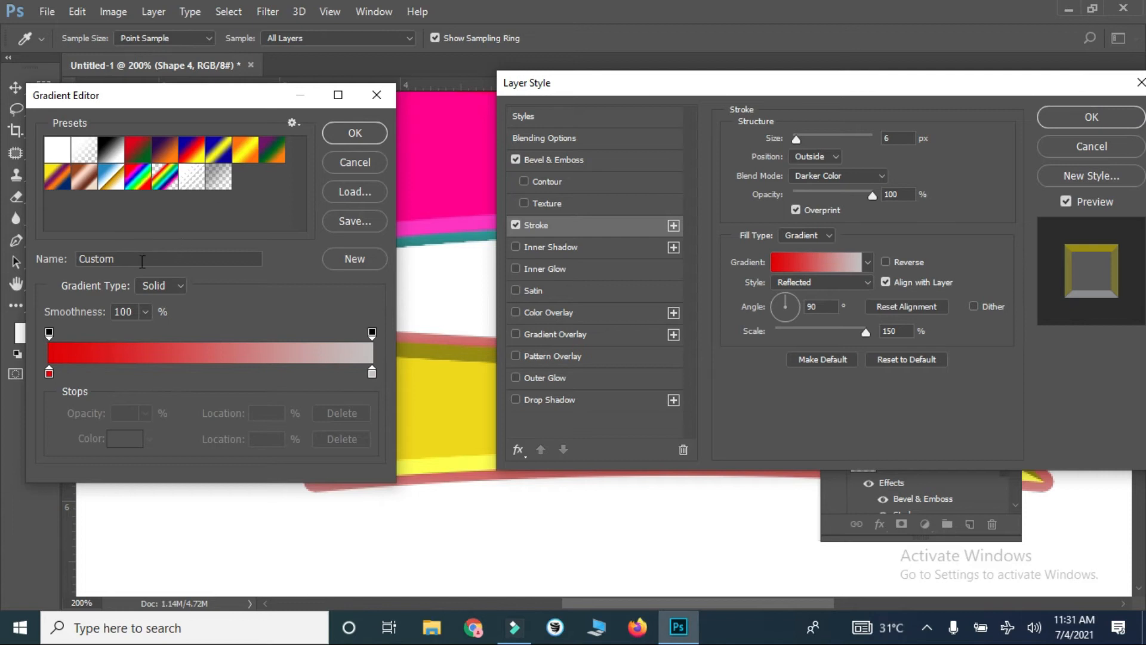
pyautogui.click(251, 158)
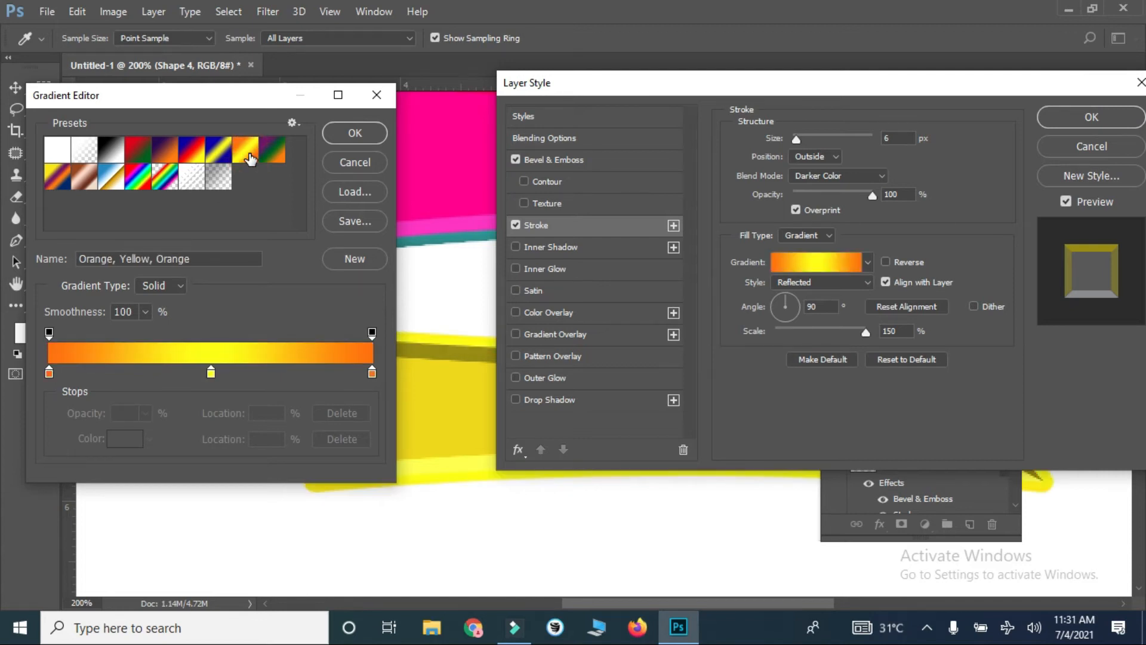
pyautogui.click(355, 133)
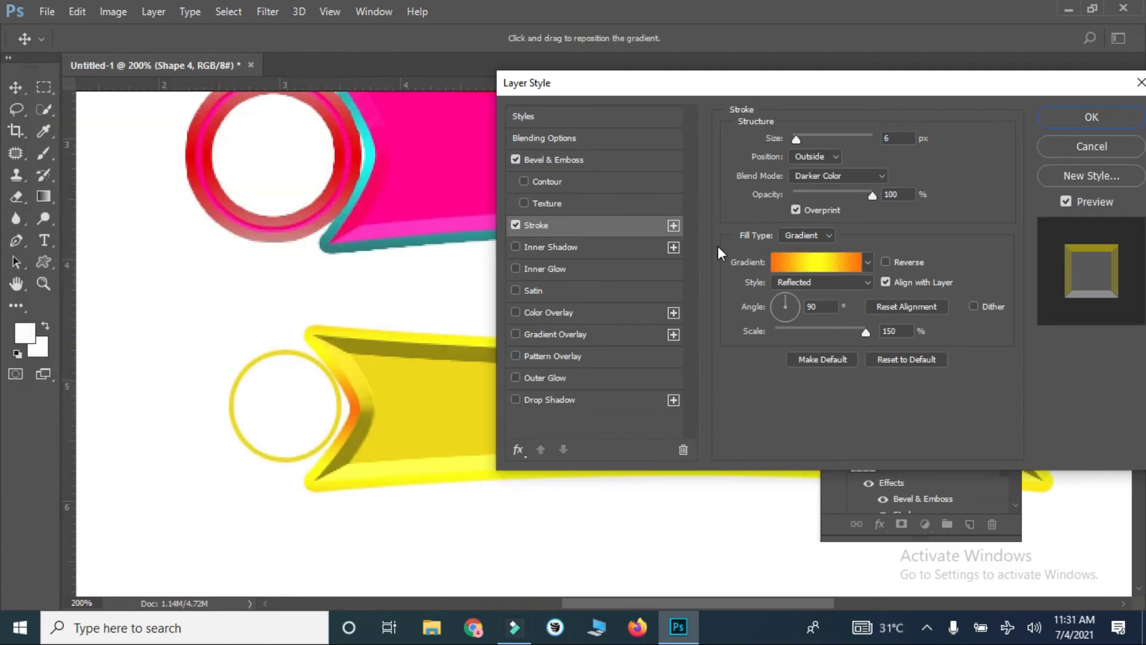
# Step: Try out stroke blend modes on the yellow banner, including Dissolve, Screen, Color Dodge, Linear Light and Pin Light
pyautogui.click(846, 176)
pyautogui.click(847, 176)
pyautogui.press('Up')
pyautogui.press('Up')
pyautogui.press('Up')
pyautogui.press('Up')
pyautogui.press('Up')
pyautogui.press('Up')
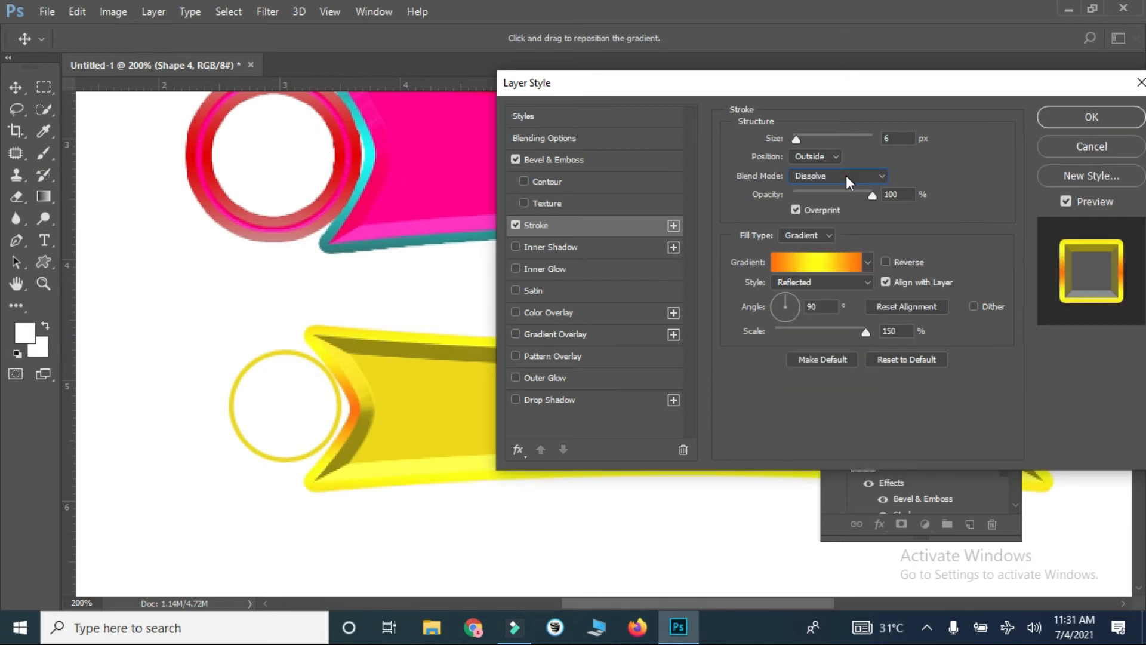
pyautogui.press('Down')
pyautogui.press('Down')
pyautogui.press('Down')
pyautogui.press('Down')
pyautogui.press('Down')
pyautogui.press('Down')
pyautogui.press('Down')
pyautogui.press('Down')
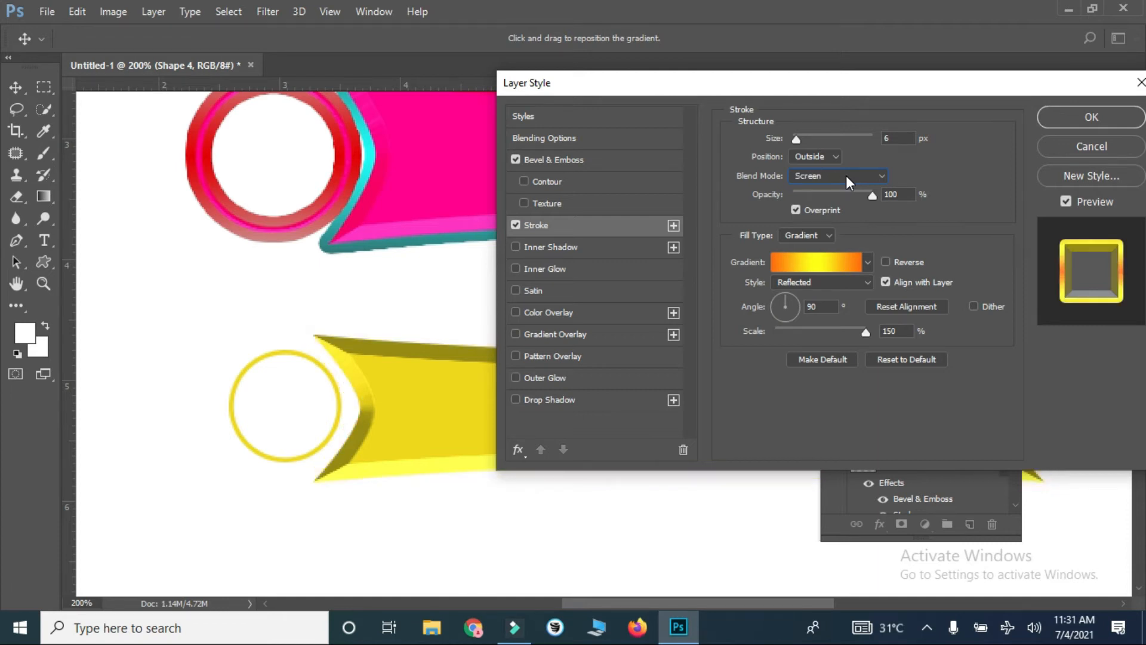
pyautogui.press('Down')
pyautogui.press('Down')
pyautogui.press('Down')
pyautogui.press('Down')
pyautogui.press('Down')
pyautogui.press('Down')
pyautogui.press('Down')
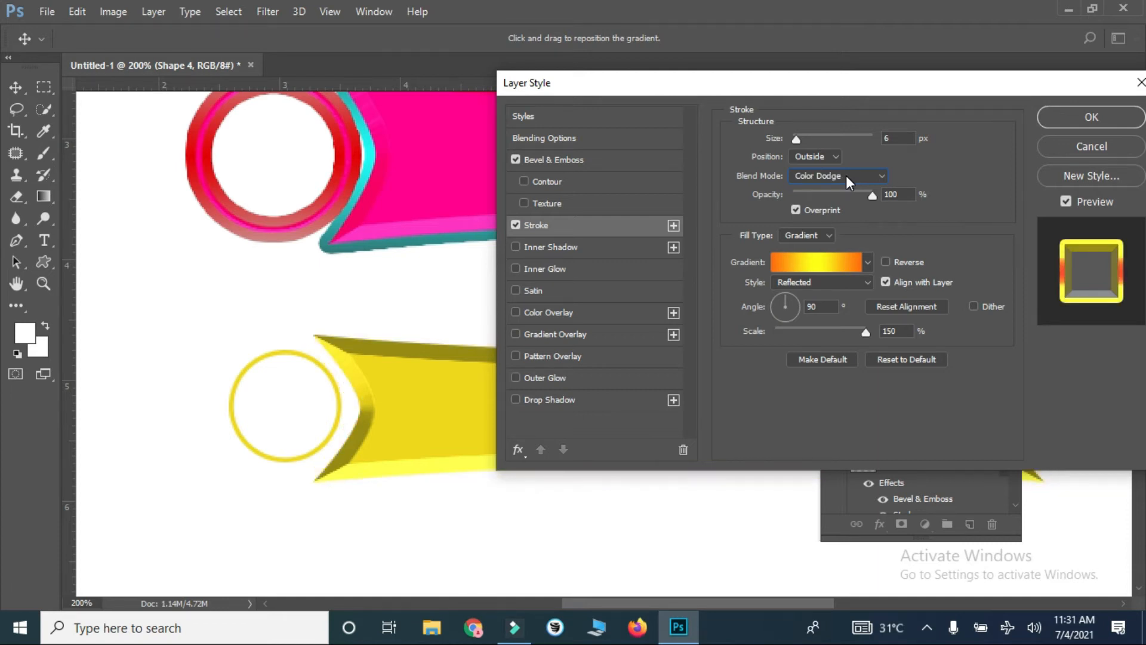
pyautogui.press('Down')
pyautogui.press('Down')
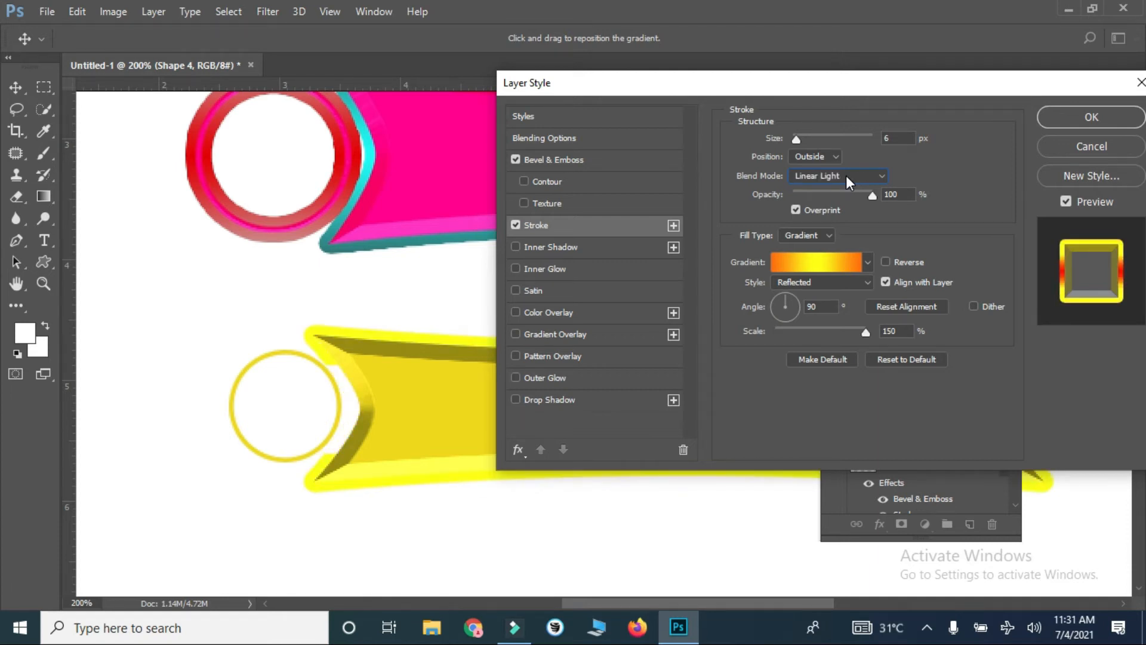
pyautogui.moveTo(797, 93); pyautogui.dragTo(821, 104)
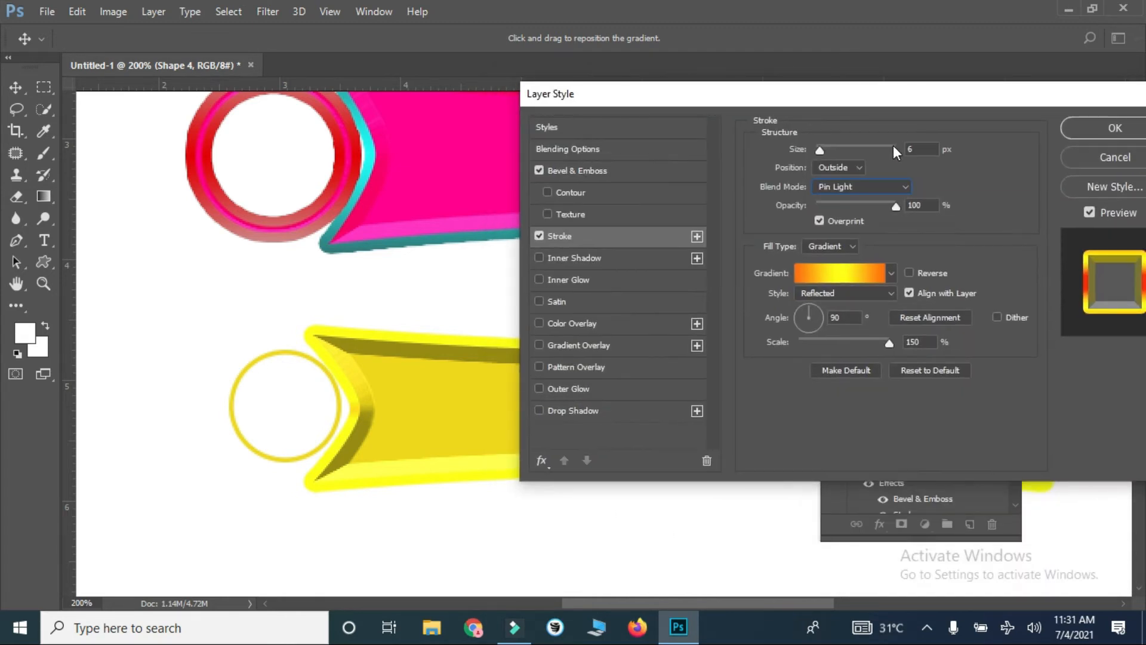
# Step: Set the banner stroke's blend mode to Normal and its size to 5 px, and apply the layer style
pyautogui.click(877, 186)
pyautogui.click(862, 205)
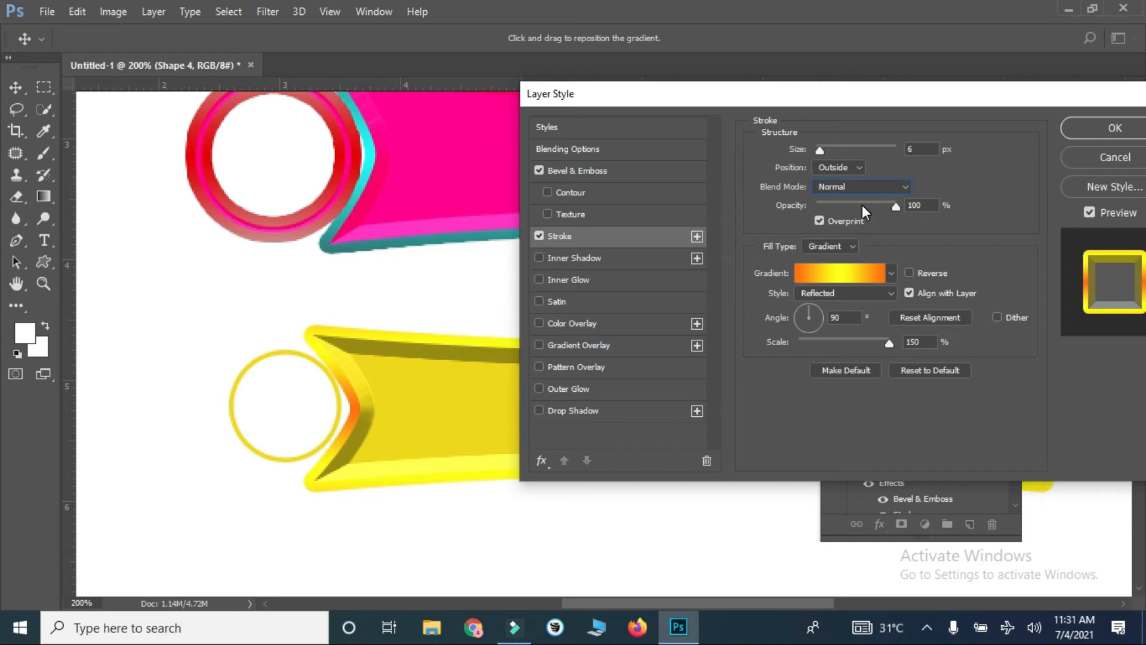
pyautogui.click(918, 151)
pyautogui.press('Down')
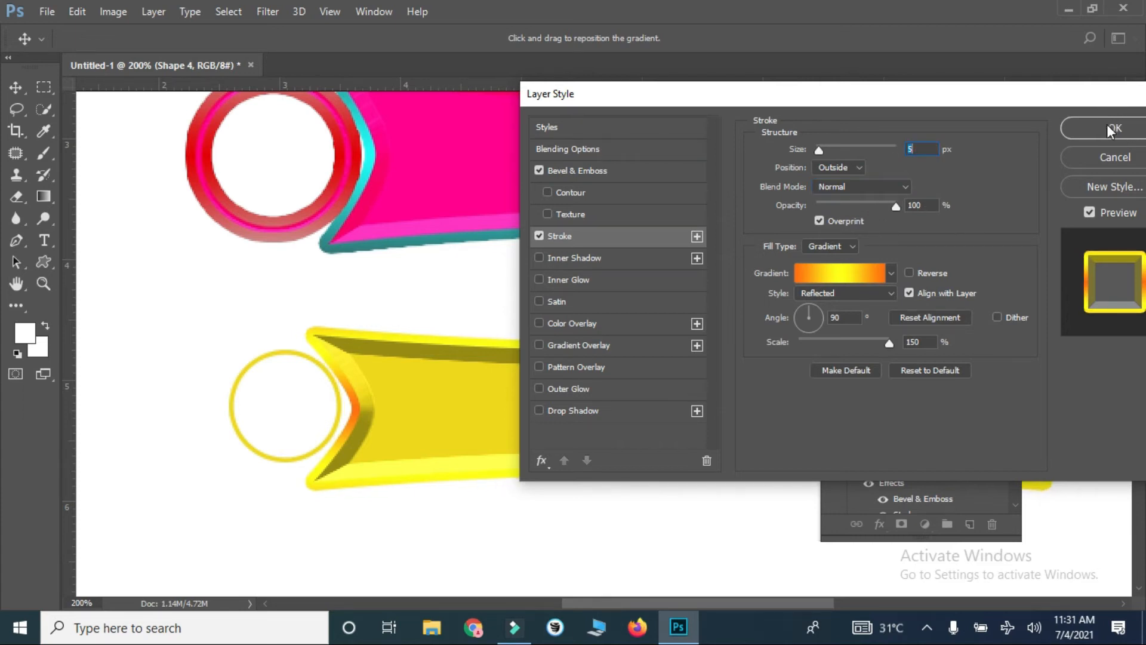
pyautogui.click(1107, 126)
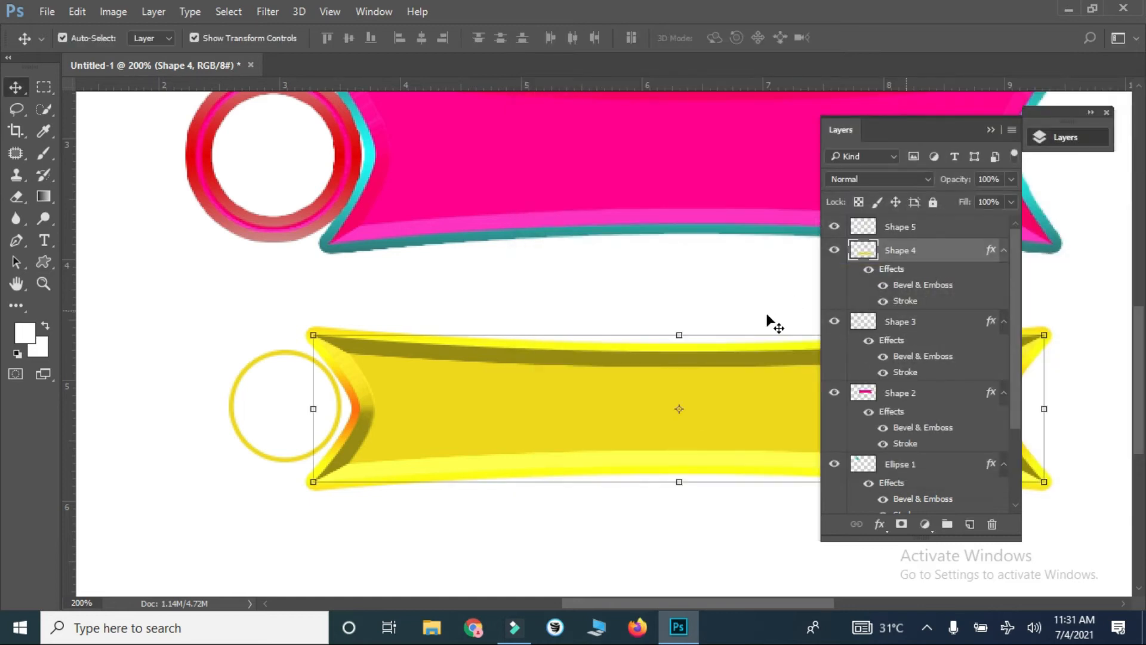
# Step: Enable Bevel & Emboss and the orange-yellow gradient Stroke on the yellow ring's layer
pyautogui.click(428, 549)
pyautogui.click(318, 445)
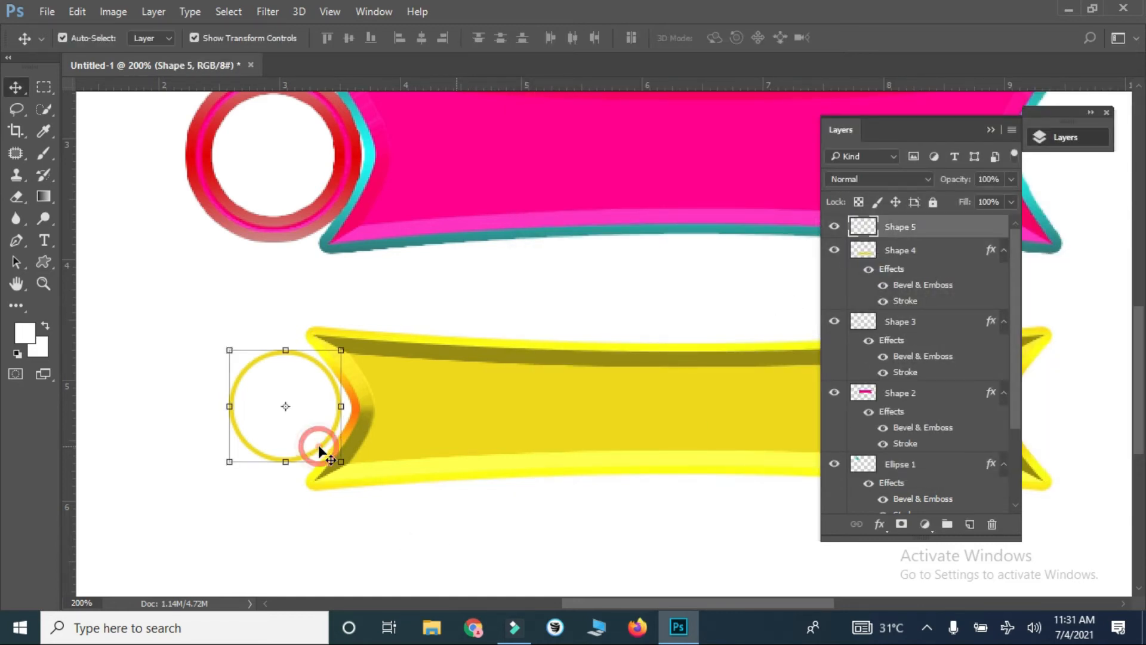
pyautogui.doubleClick(862, 239)
pyautogui.moveTo(442, 82); pyautogui.dragTo(778, 78)
pyautogui.click(675, 156)
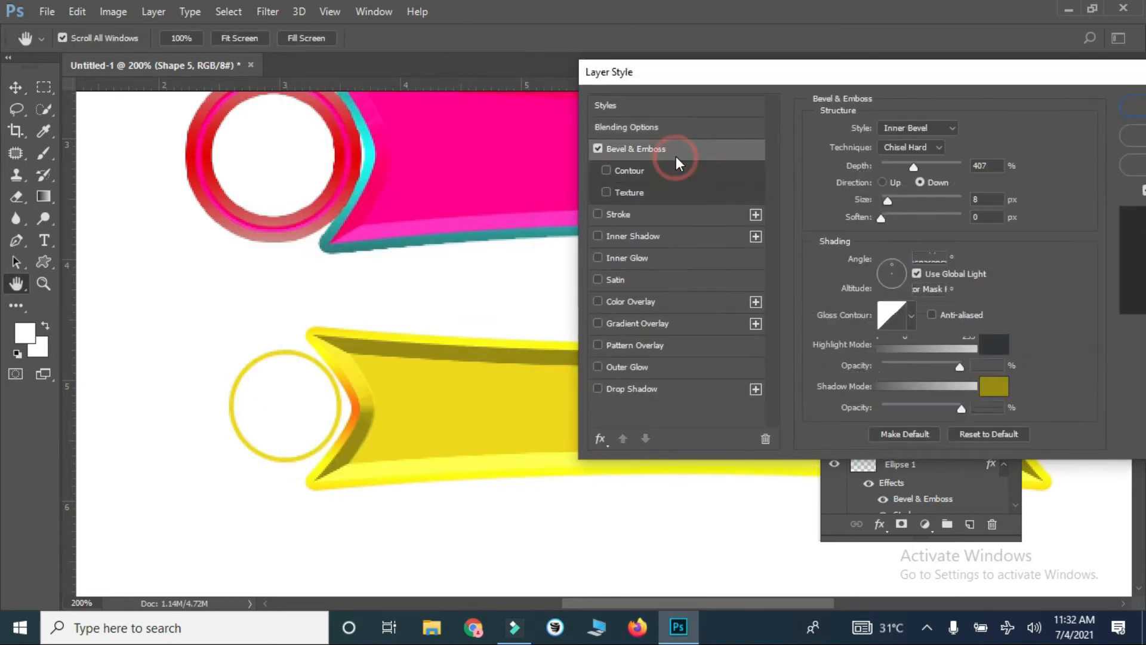
pyautogui.click(633, 214)
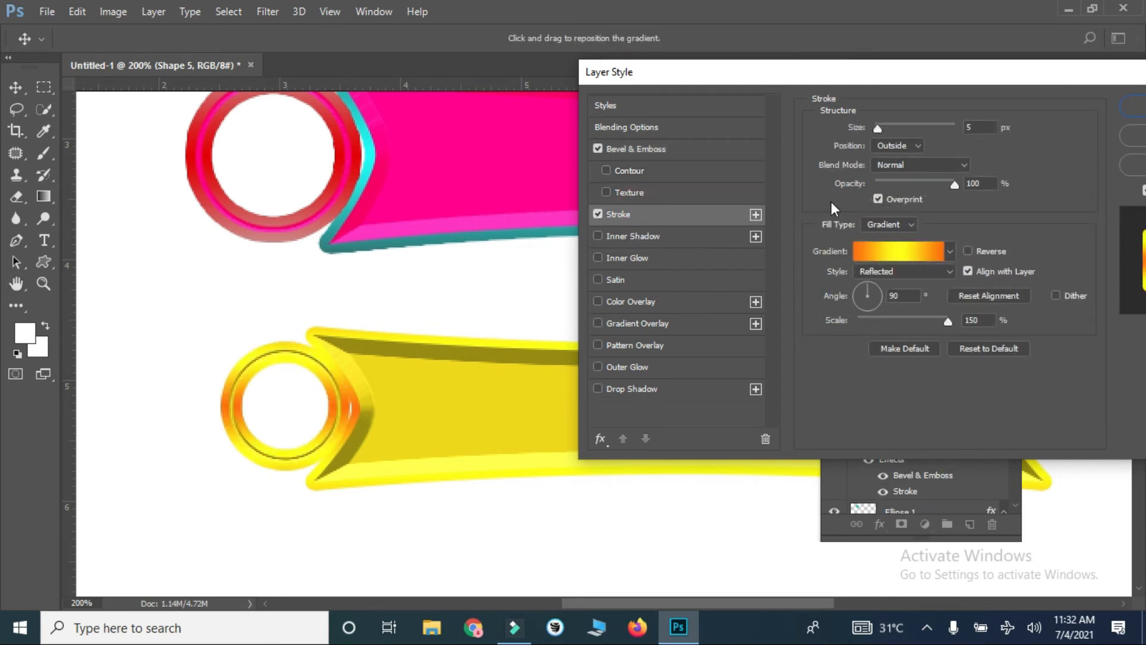
# Step: Set the ring's stroke size to 8 px, apply the layer style and collapse the Layers panel
pyautogui.click(879, 129)
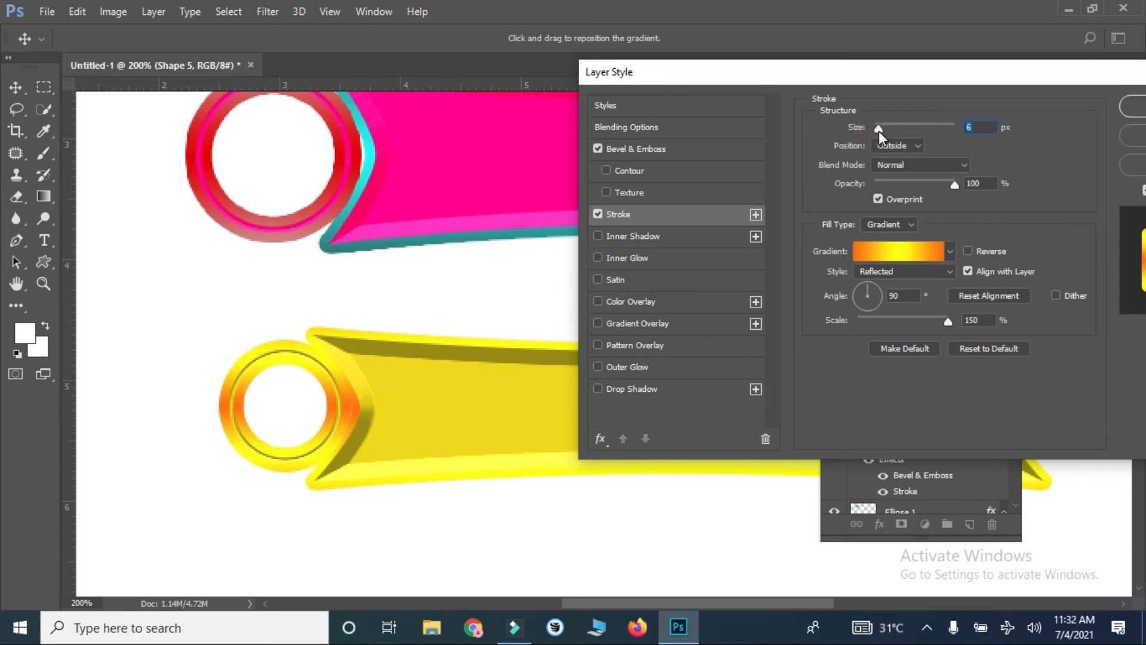
pyautogui.press('Up')
pyautogui.press('Up')
pyautogui.click(1132, 108)
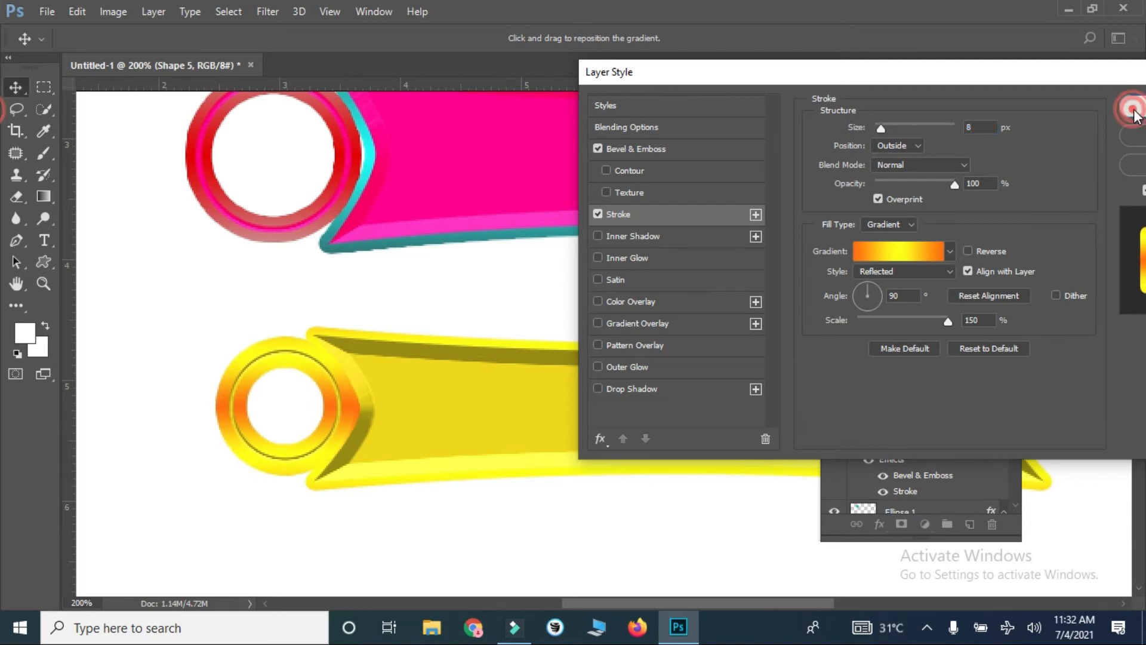
pyautogui.click(990, 128)
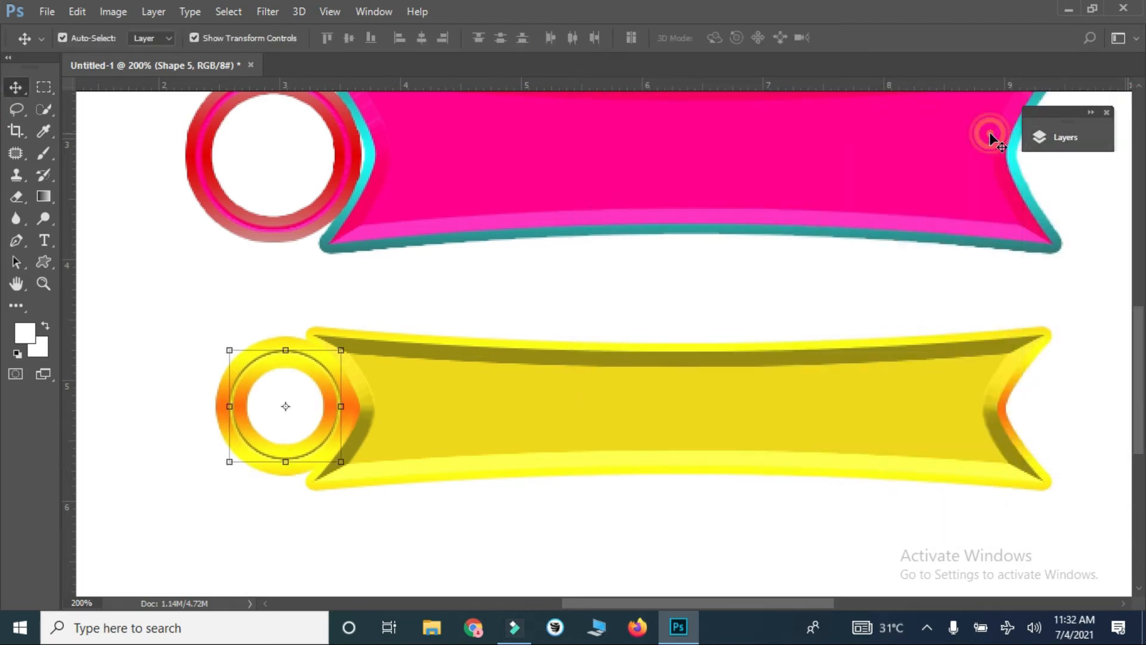
# Step: Select the yellow banner together with its ring and move both straight up closer to the pink banner
pyautogui.hotkey('ctrl', '-')
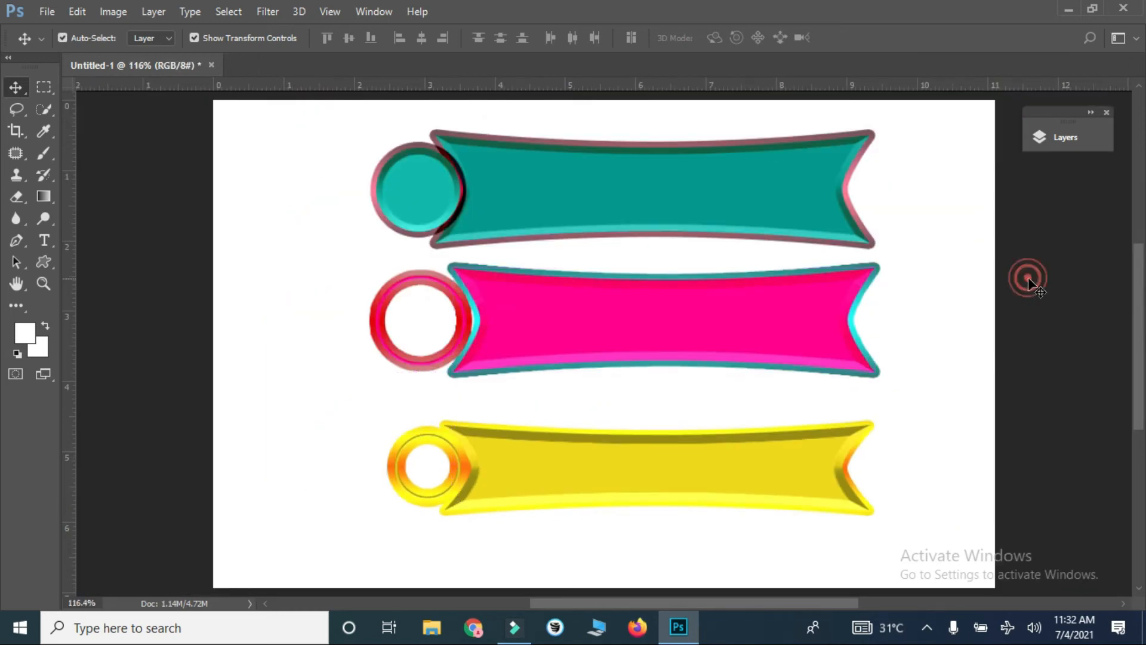
pyautogui.click(557, 476)
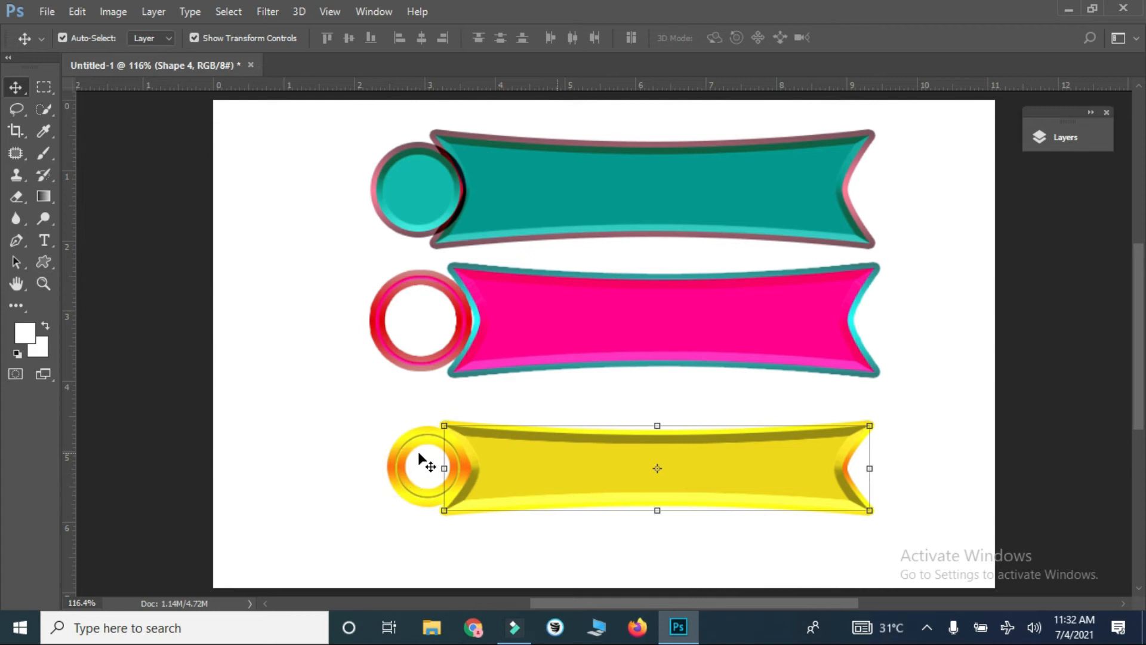
pyautogui.keyDown('shift'); pyautogui.click(398, 465); pyautogui.keyUp('shift')
pyautogui.hotkey('shift', 'Up')
pyautogui.hotkey('shift', 'Up')
pyautogui.hotkey('shift', 'Up')
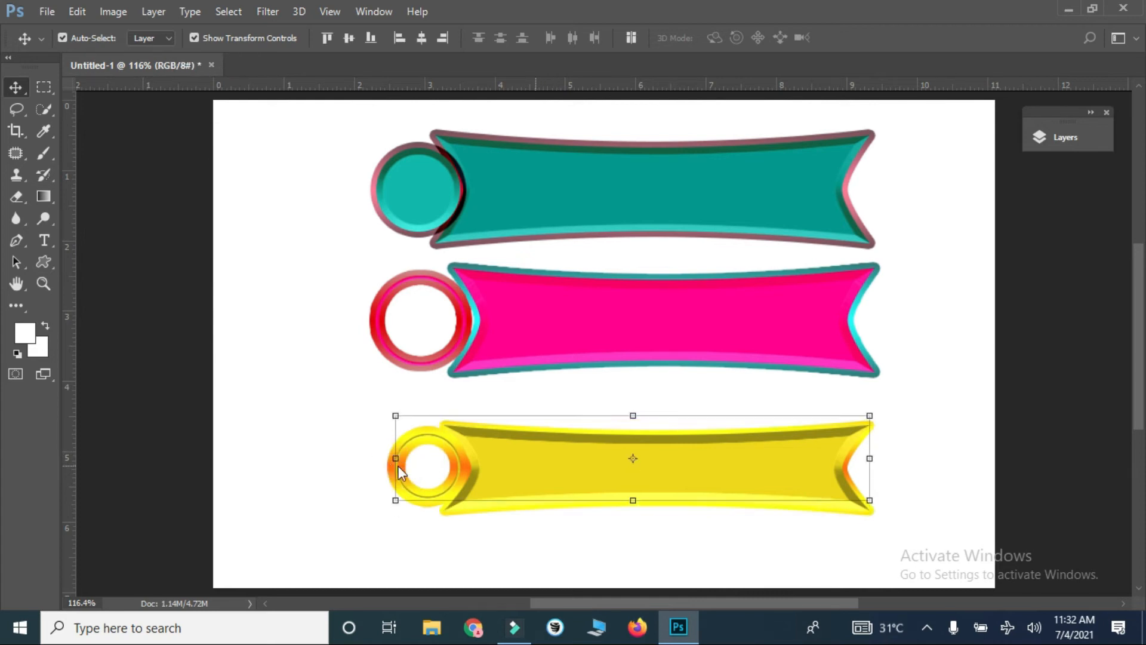
pyautogui.hotkey('shift', 'Up')
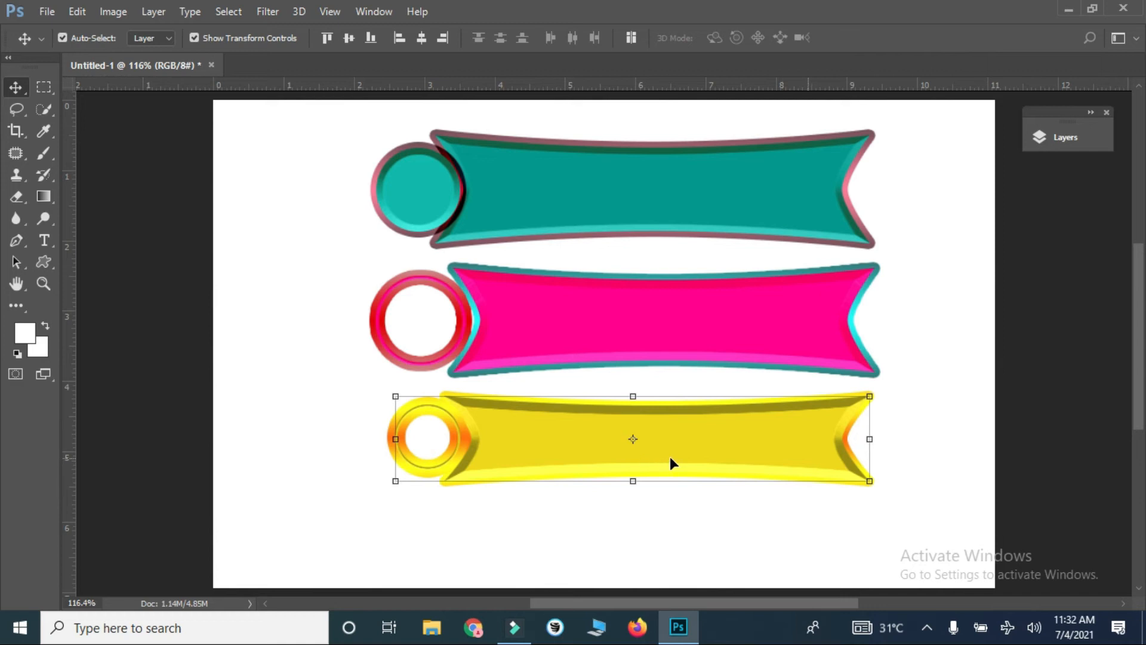
# Step: Stretch the yellow banner slightly taller by extending its lower edge downward, and commit the transform
pyautogui.click(936, 451)
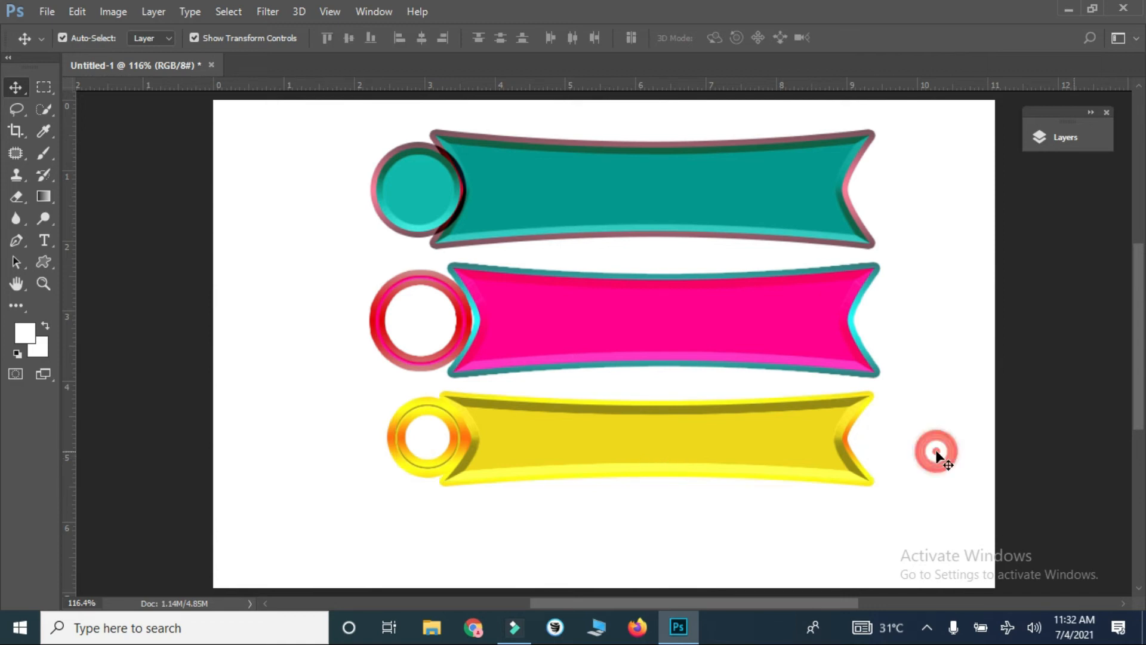
pyautogui.click(755, 442)
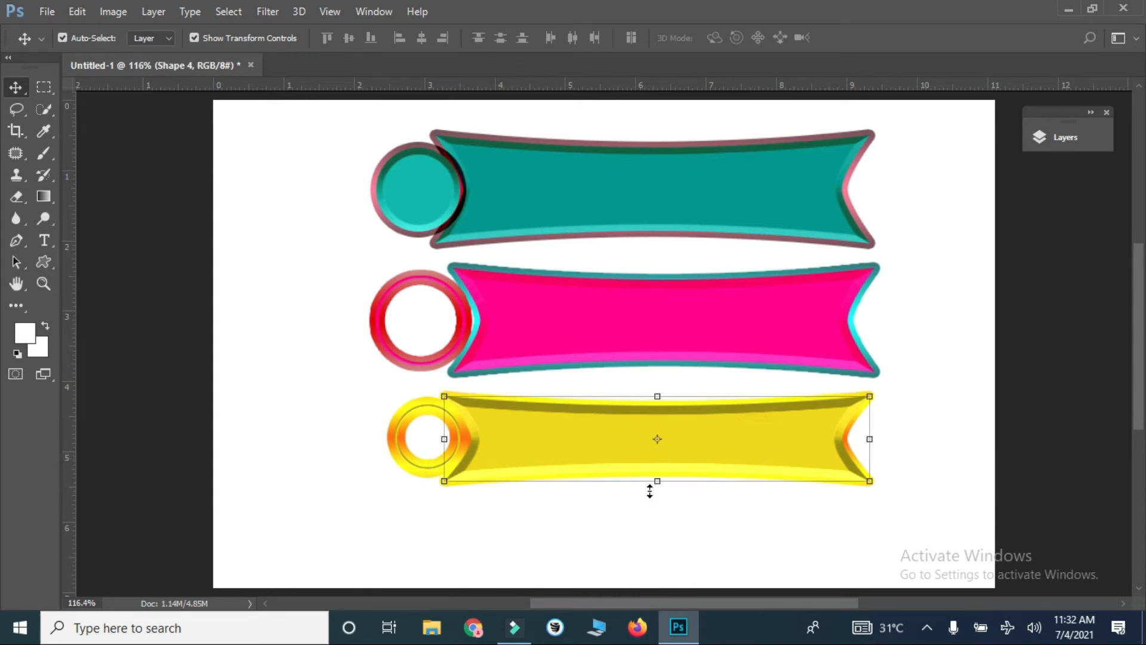
pyautogui.moveTo(657, 481); pyautogui.dragTo(658, 494)
pyautogui.press('Return')
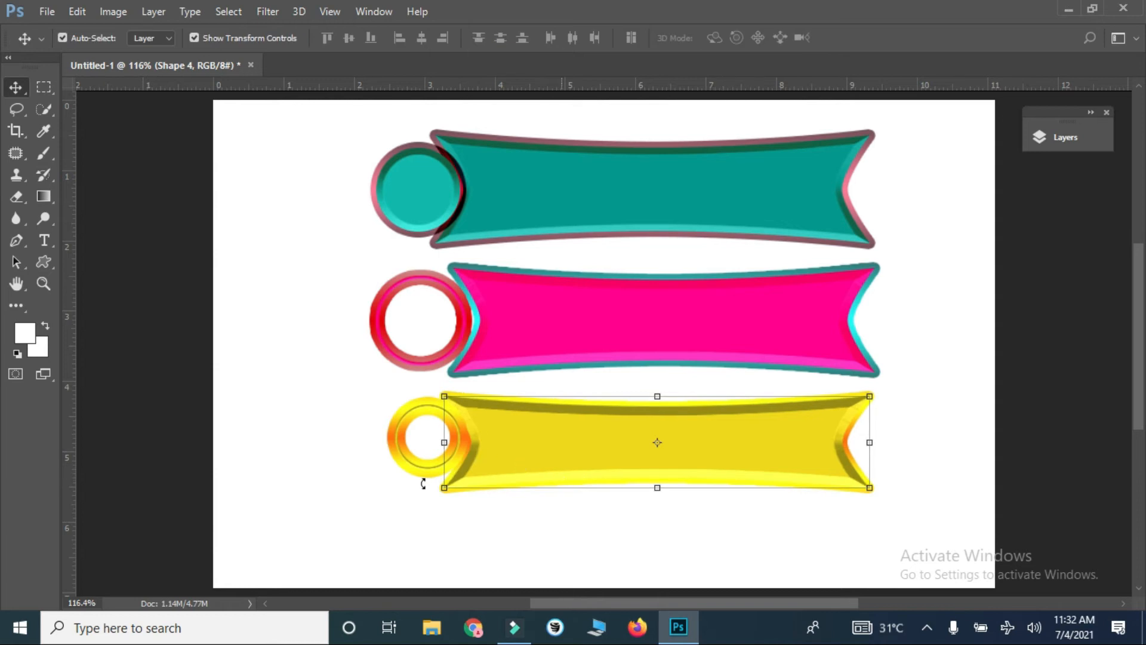
# Step: Scale the yellow ring up to about 110% and align the vertical centres of the ring and the yellow banner
pyautogui.click(418, 473)
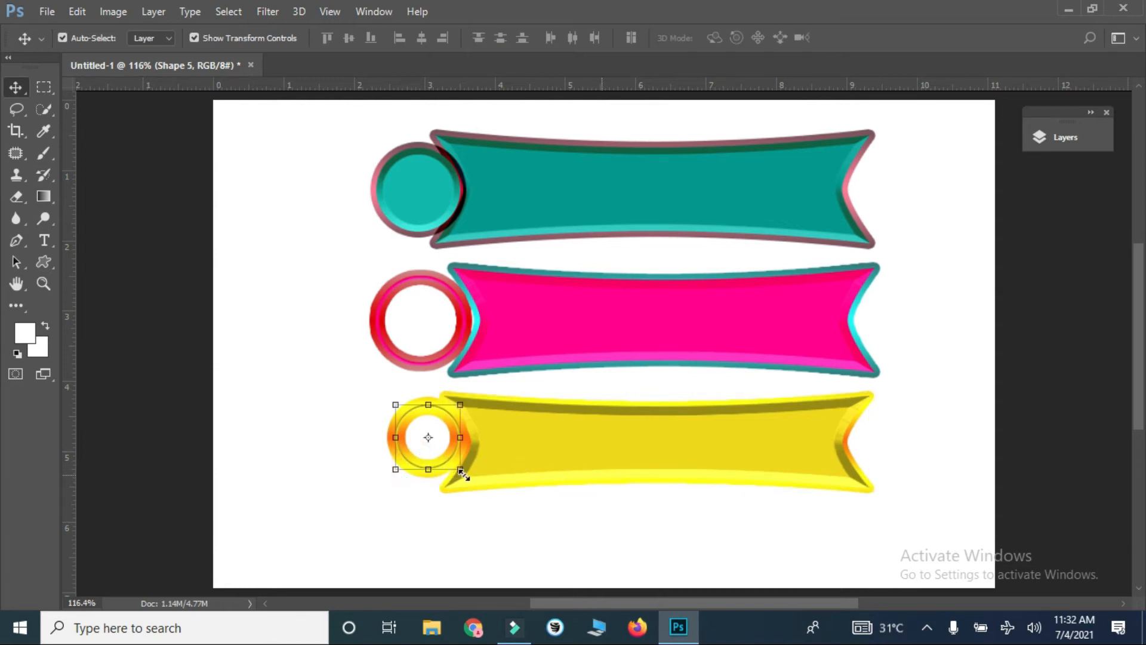
pyautogui.moveTo(460, 469); pyautogui.dragTo(467, 478)
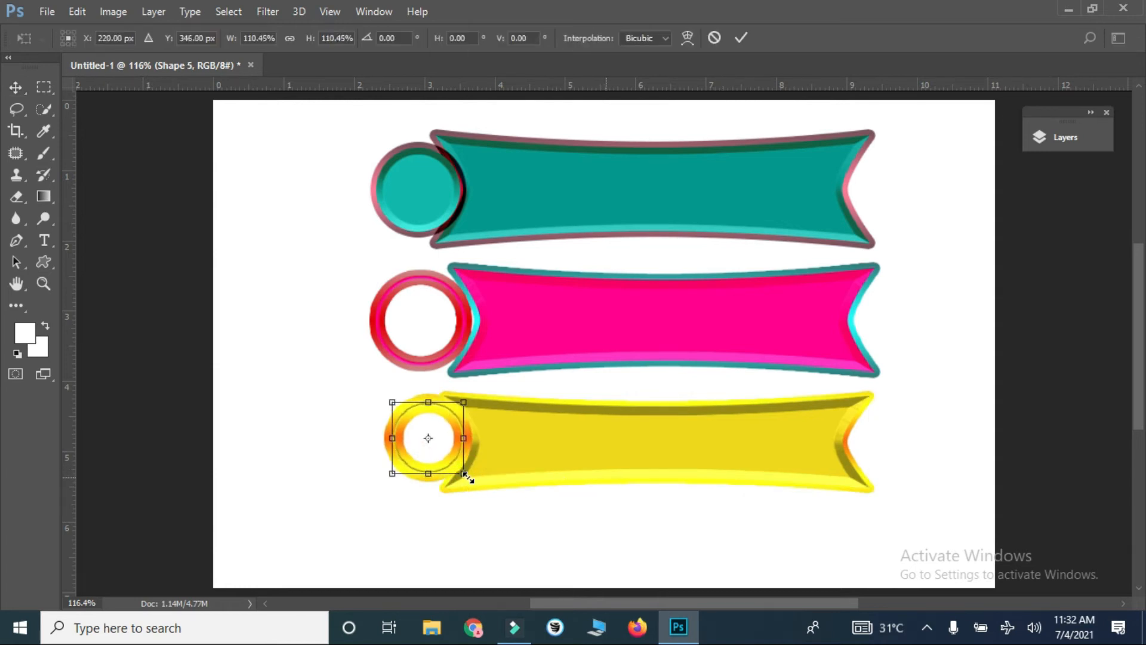
pyautogui.press('Return')
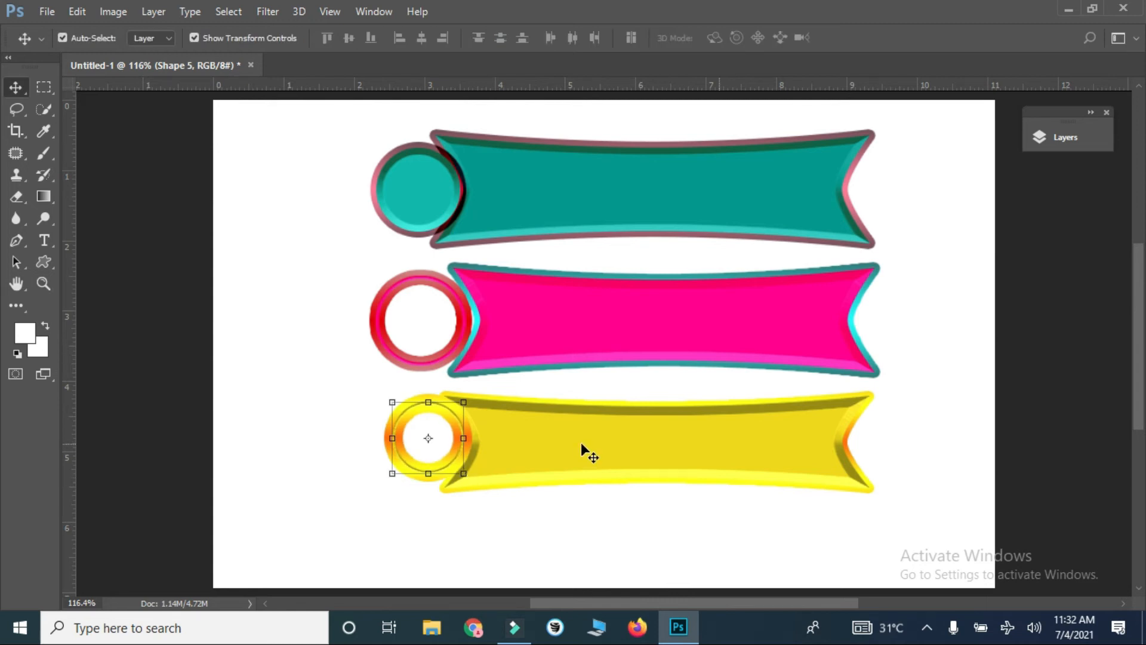
pyautogui.keyDown('shift'); pyautogui.click(613, 445); pyautogui.keyUp('shift')
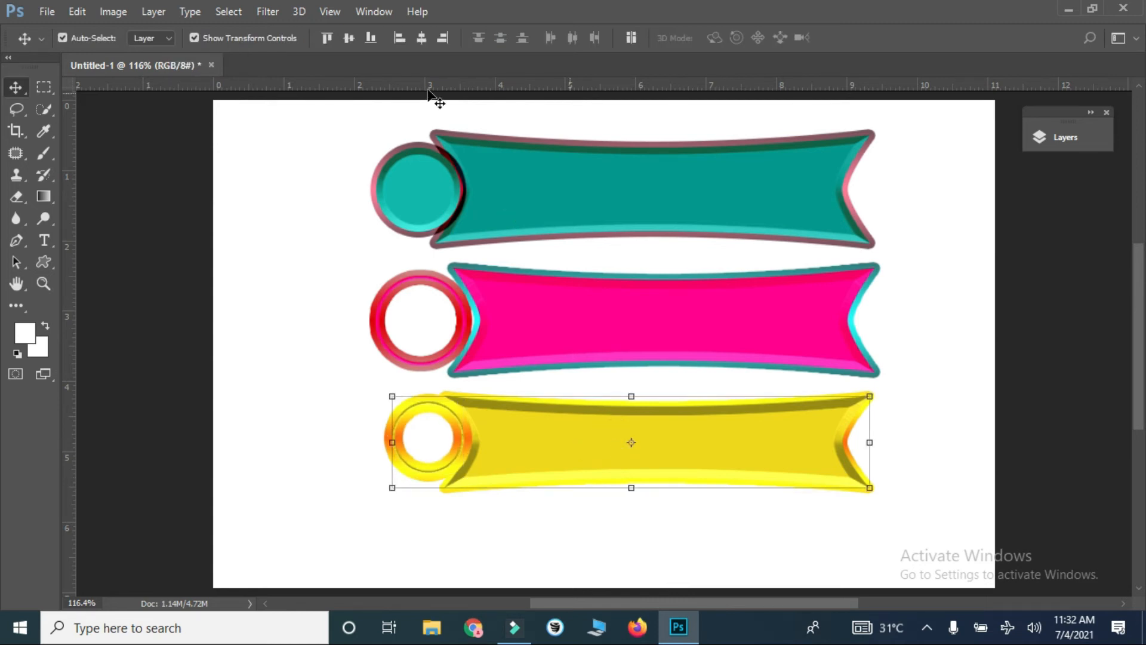
pyautogui.click(349, 37)
pyautogui.click(308, 182)
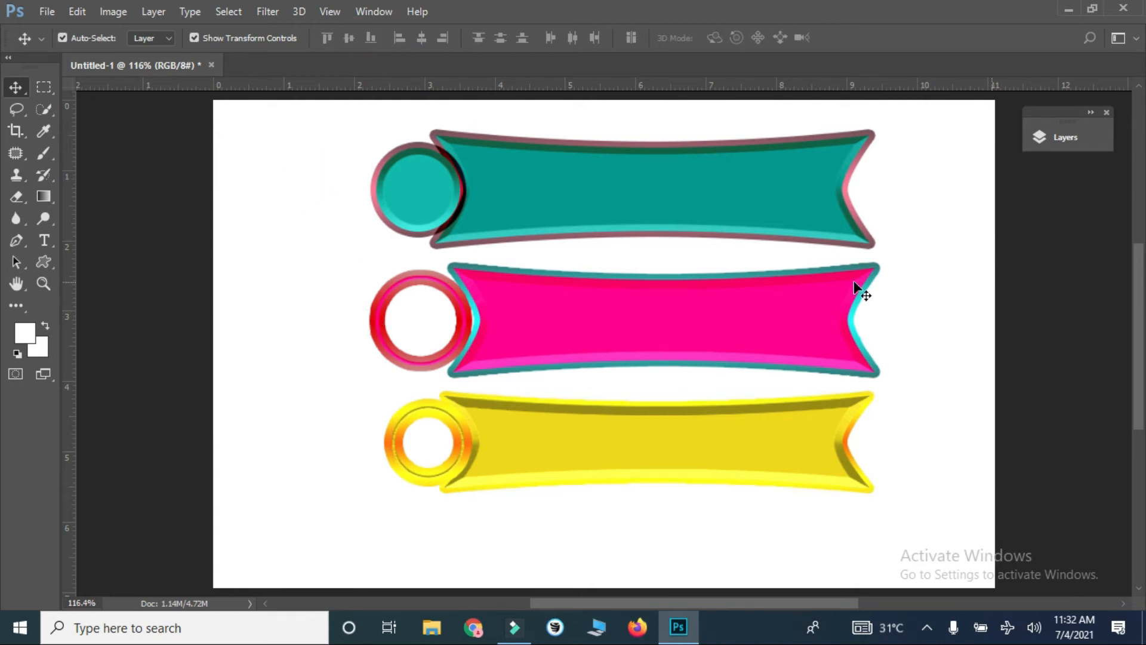
# Step: Group the yellow banner and its ring, the Shape 4 and Shape 5 layers
pyautogui.click(1054, 138)
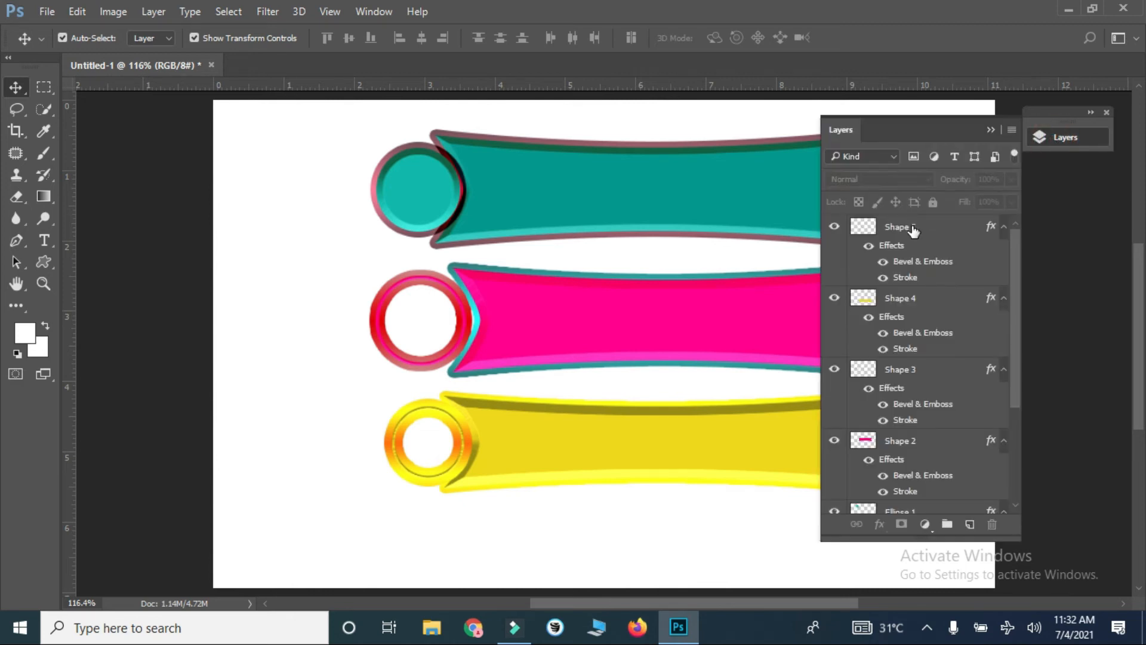
pyautogui.click(635, 443)
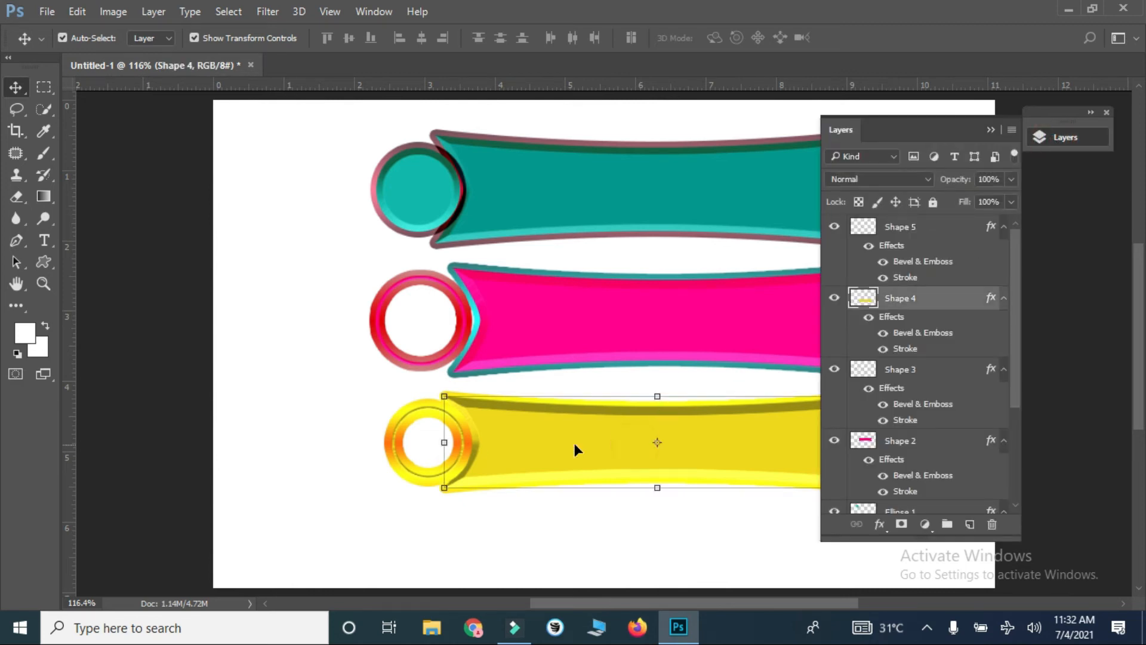
pyautogui.keyDown('shift'); pyautogui.click(394, 447); pyautogui.keyUp('shift')
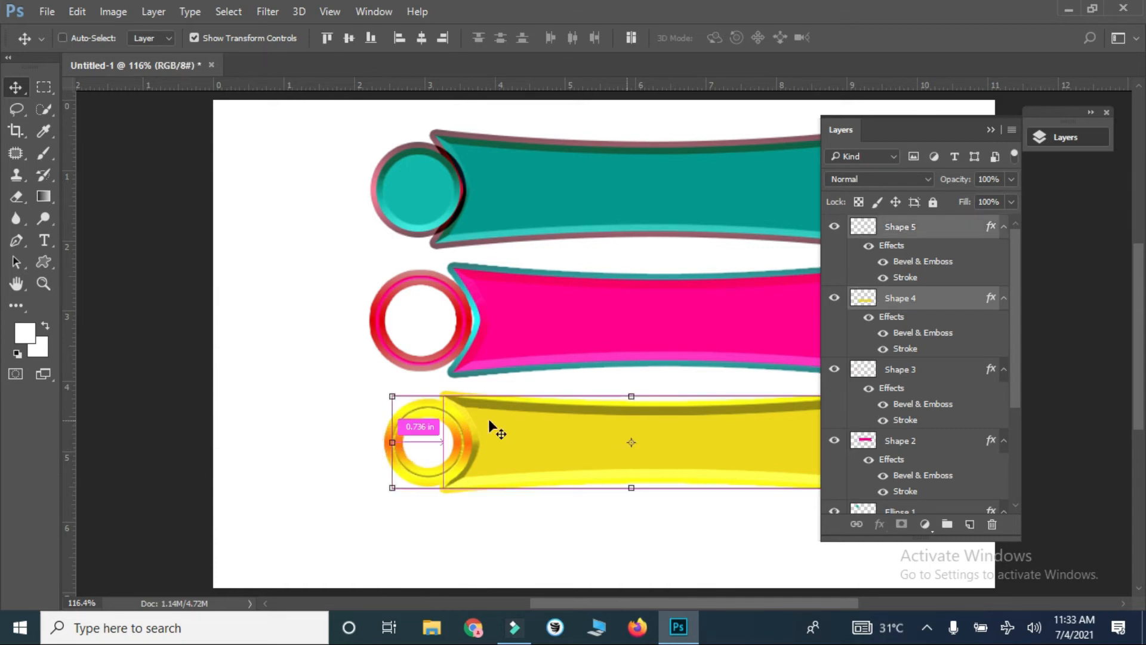
pyautogui.hotkey('ctrl', 'g')
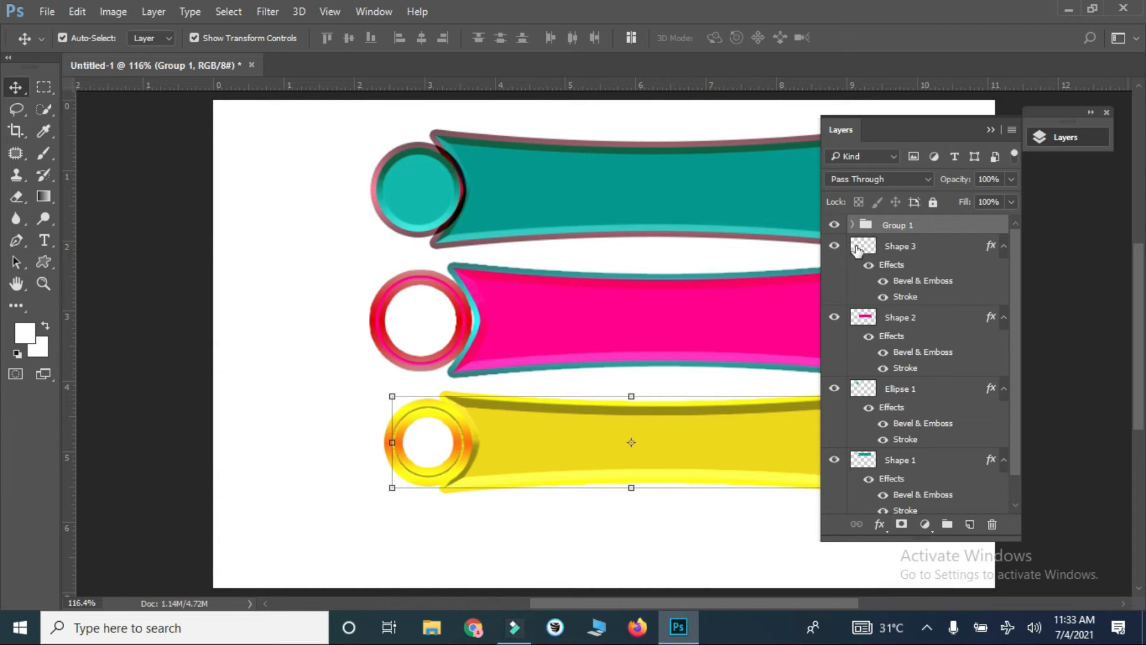
# Step: Group the pink ring and banner layers (Shape 3 and Shape 2), and group the teal circle and banner (Ellipse 1 and Shape 1) separately
pyautogui.click(886, 246)
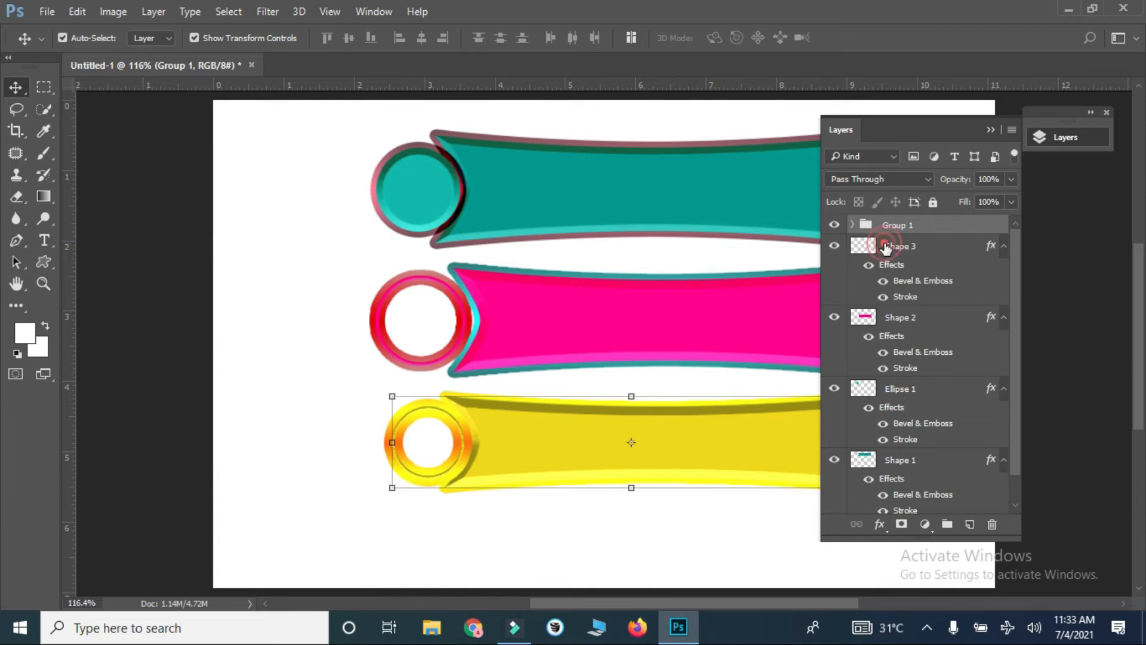
pyautogui.keyDown('ctrl'); pyautogui.click(890, 316); pyautogui.keyUp('ctrl')
pyautogui.hotkey('ctrl', 'g')
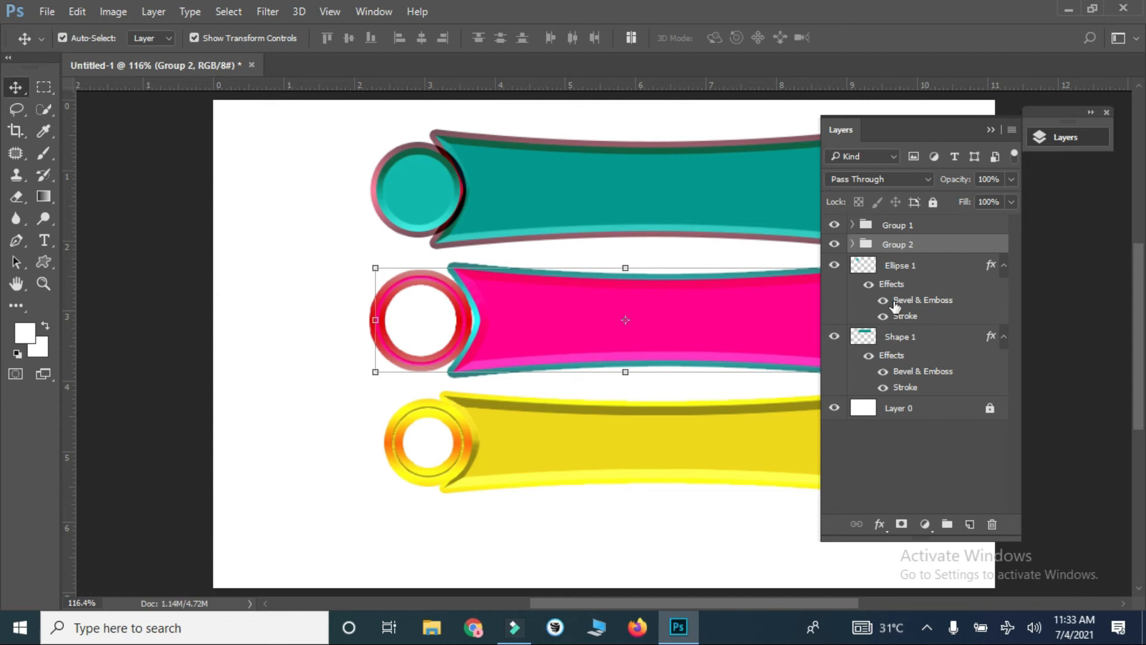
pyautogui.click(908, 266)
pyautogui.keyDown('ctrl'); pyautogui.click(904, 337); pyautogui.keyUp('ctrl')
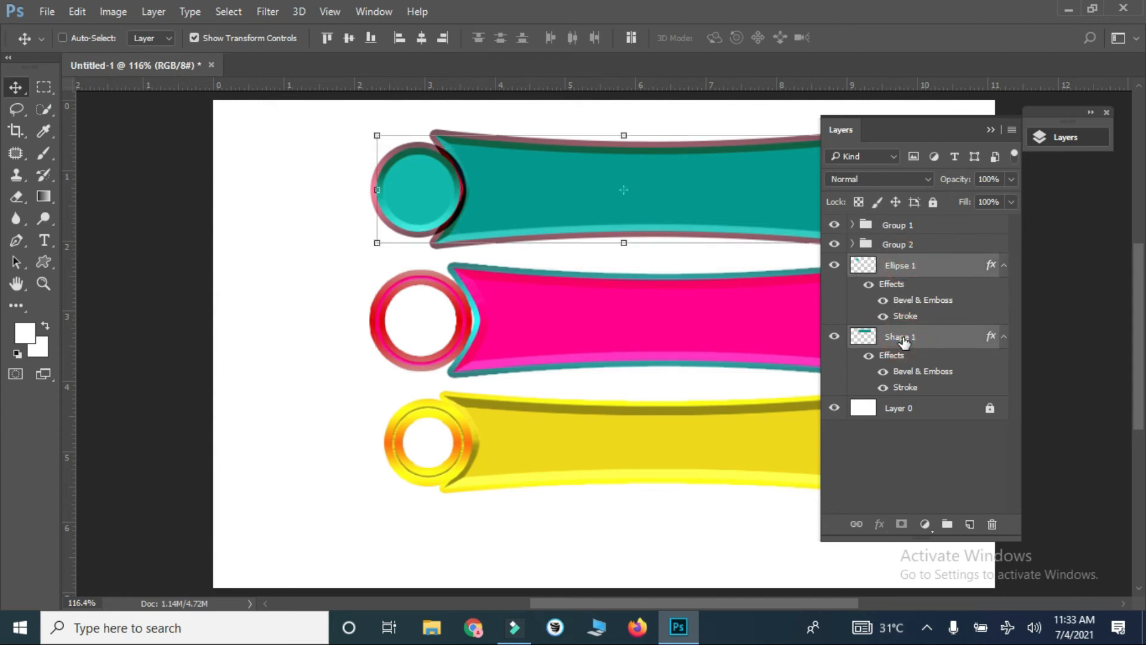
pyautogui.hotkey('ctrl', 'g')
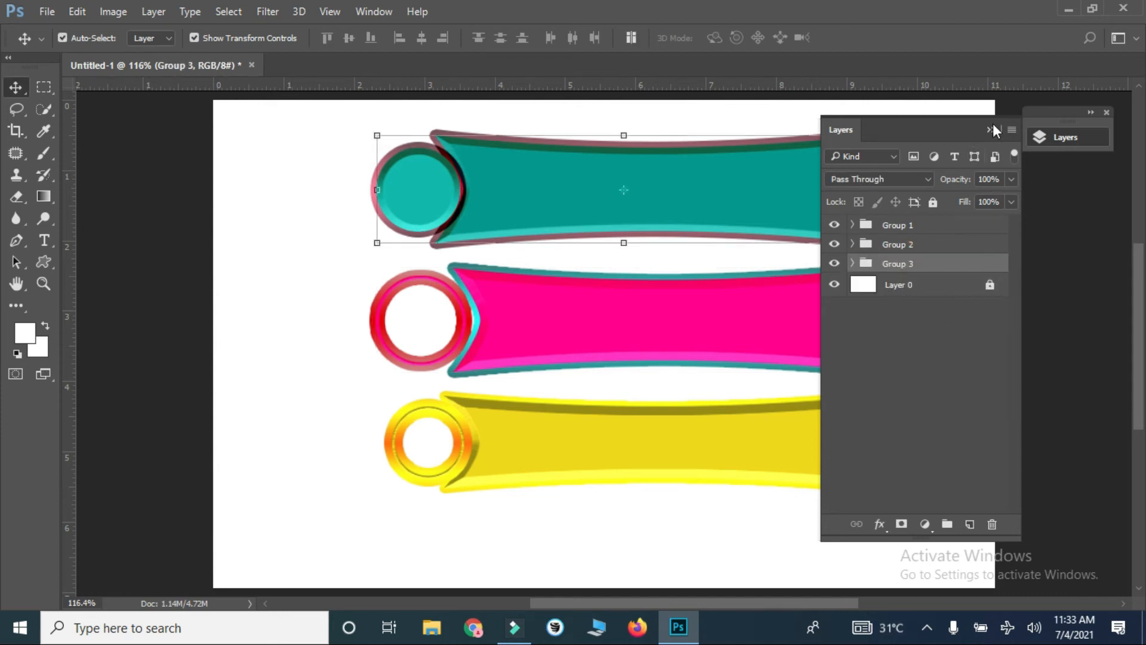
# Step: Reposition the Layers panel beside the canvas so it stays open without covering the banners, and deselect all layers
pyautogui.moveTo(932, 131); pyautogui.dragTo(1029, 148)
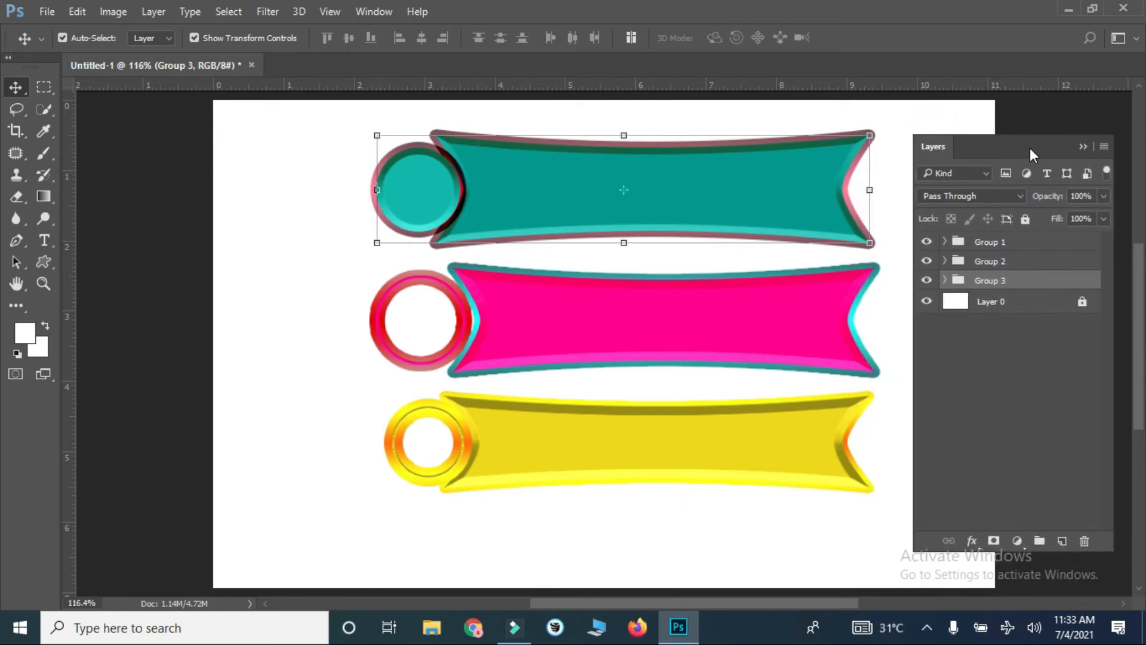
pyautogui.press('h')
pyautogui.moveTo(728, 235); pyautogui.dragTo(571, 243)
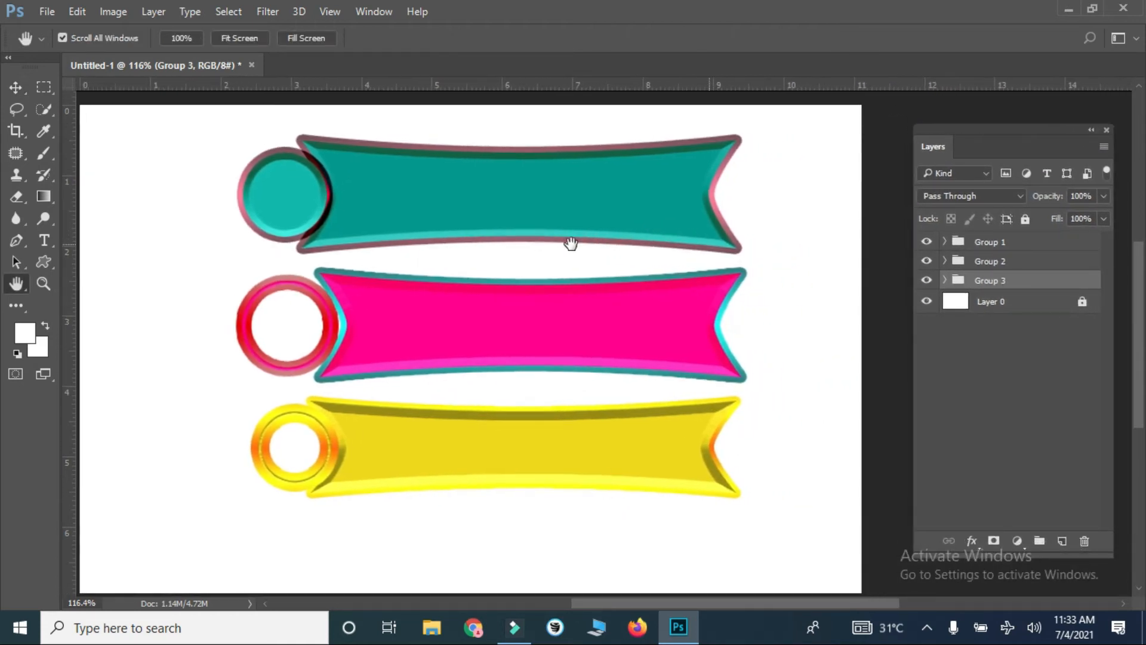
pyautogui.press('v')
pyautogui.click(880, 317)
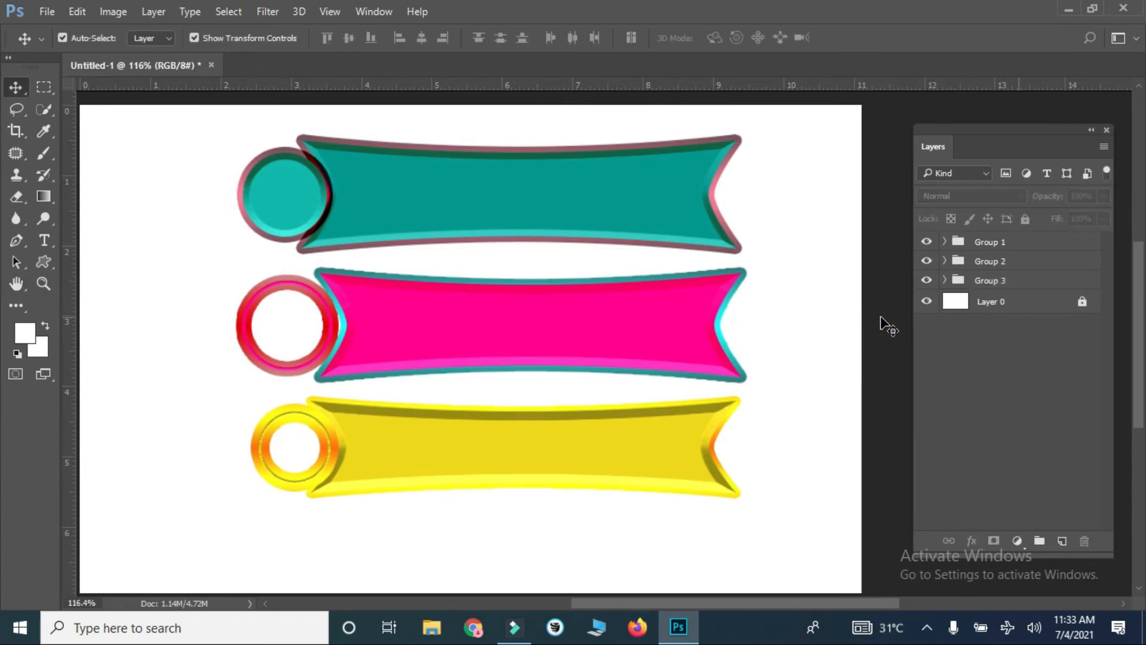
pyautogui.moveTo(1067, 134); pyautogui.dragTo(1072, 116)
pyautogui.click(902, 288)
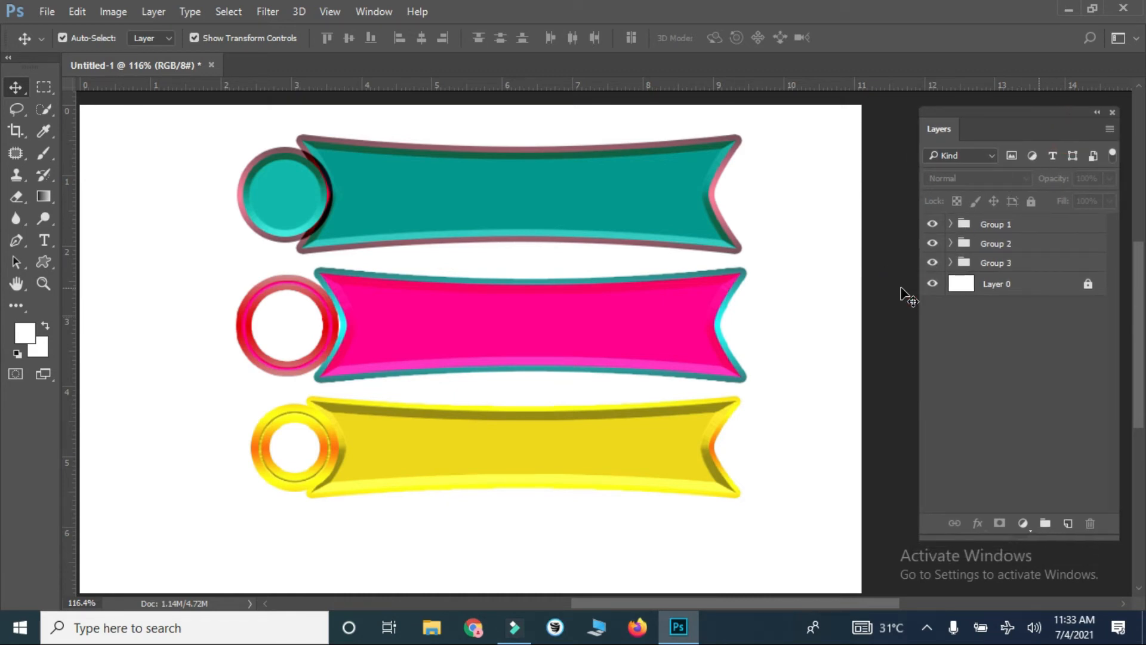
# Step: Expand Group 3, enable Drop Shadow on the teal banner's layer Shape 1, and move the Layer Style dialog clear of the banner
pyautogui.click(988, 262)
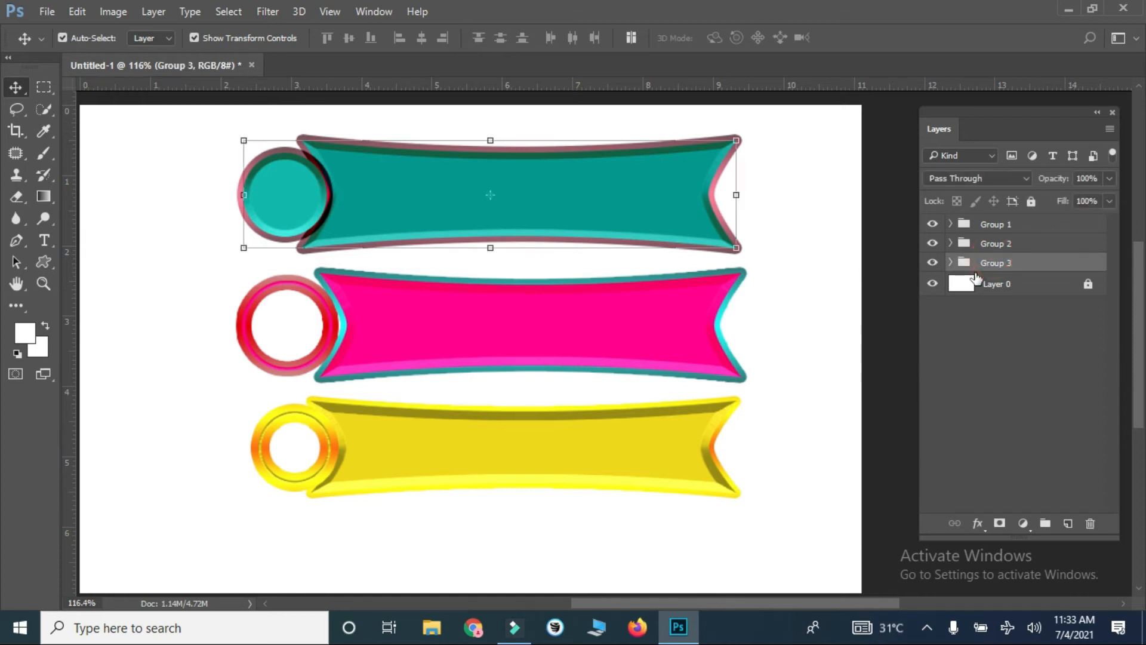
pyautogui.click(951, 262)
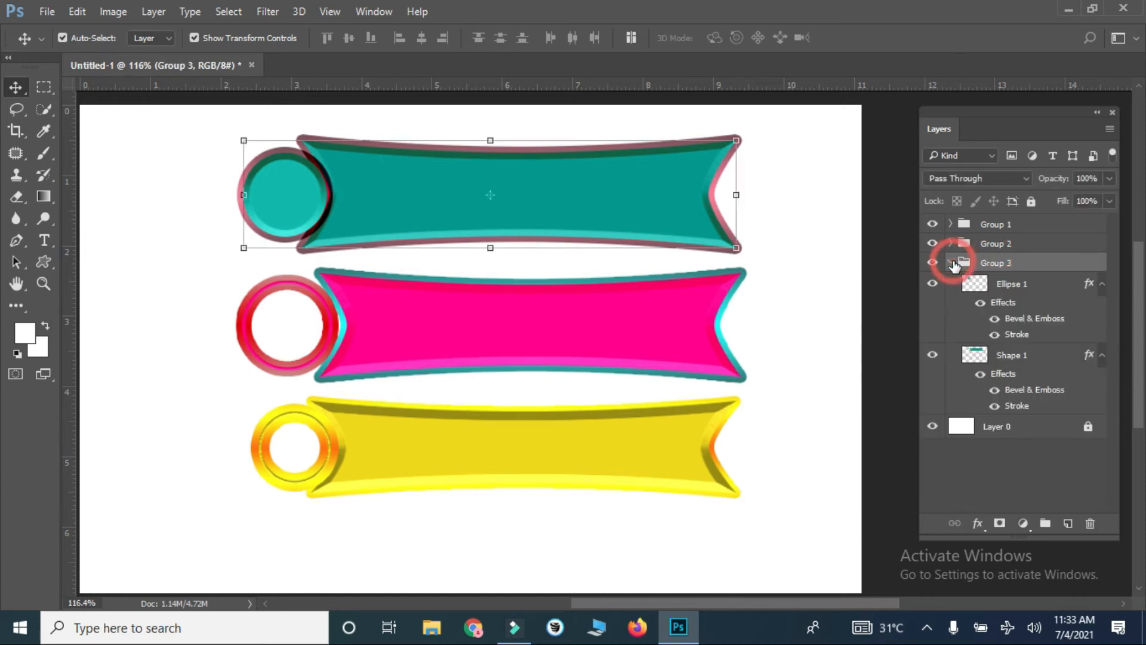
pyautogui.click(974, 357)
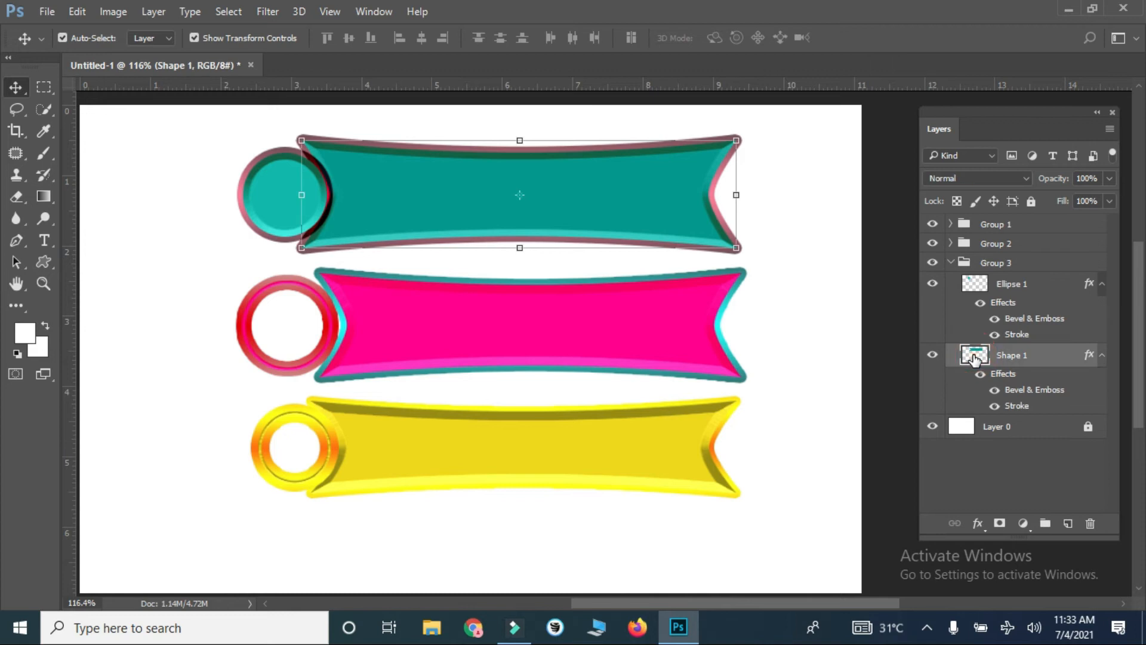
pyautogui.click(975, 358)
pyautogui.doubleClick(975, 359)
pyautogui.click(359, 401)
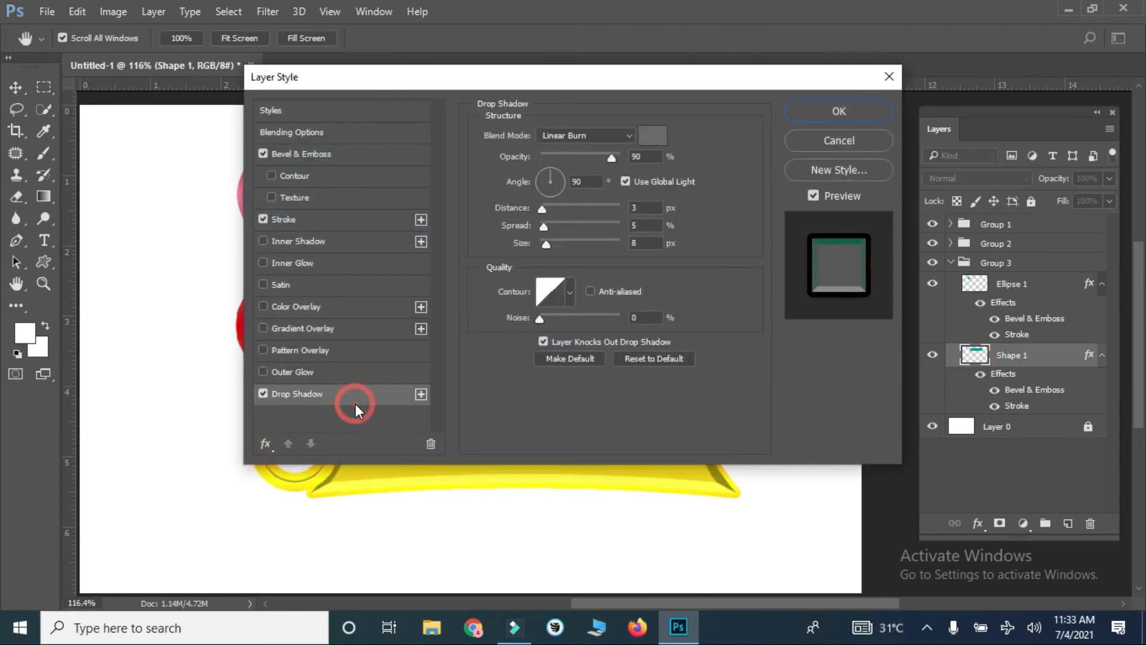
pyautogui.moveTo(436, 83); pyautogui.dragTo(667, 254)
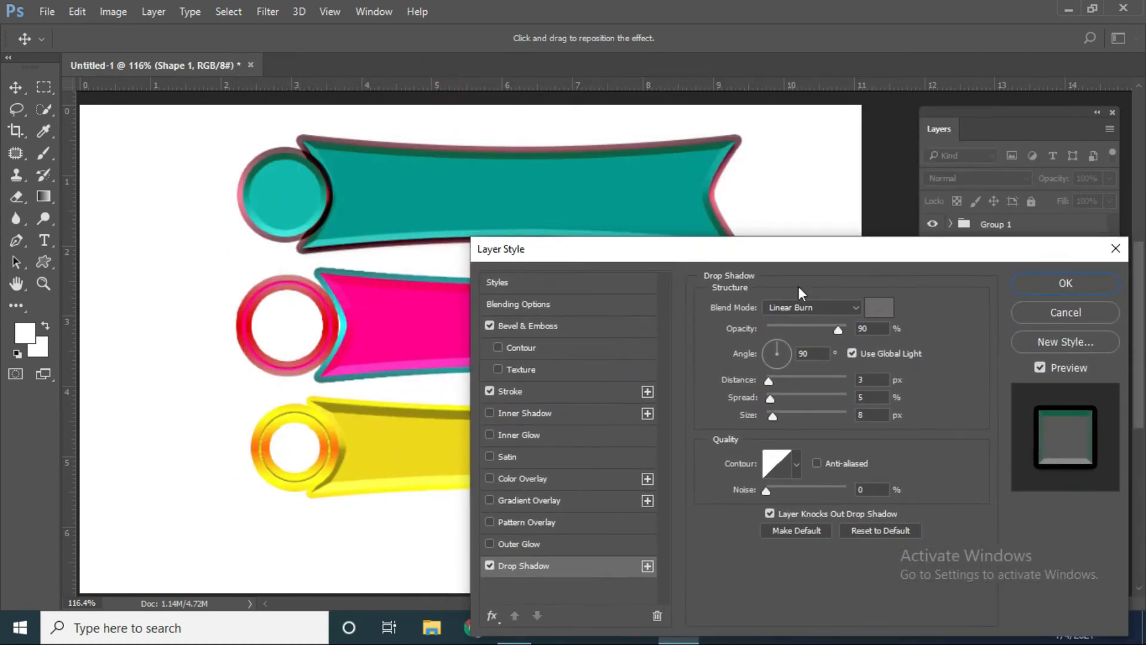
# Step: Set the teal banner's drop shadow colour to black (000000), with distance 11 px, spread 15% and size 21 px
pyautogui.click(879, 308)
pyautogui.moveTo(729, 325); pyautogui.dragTo(579, 388)
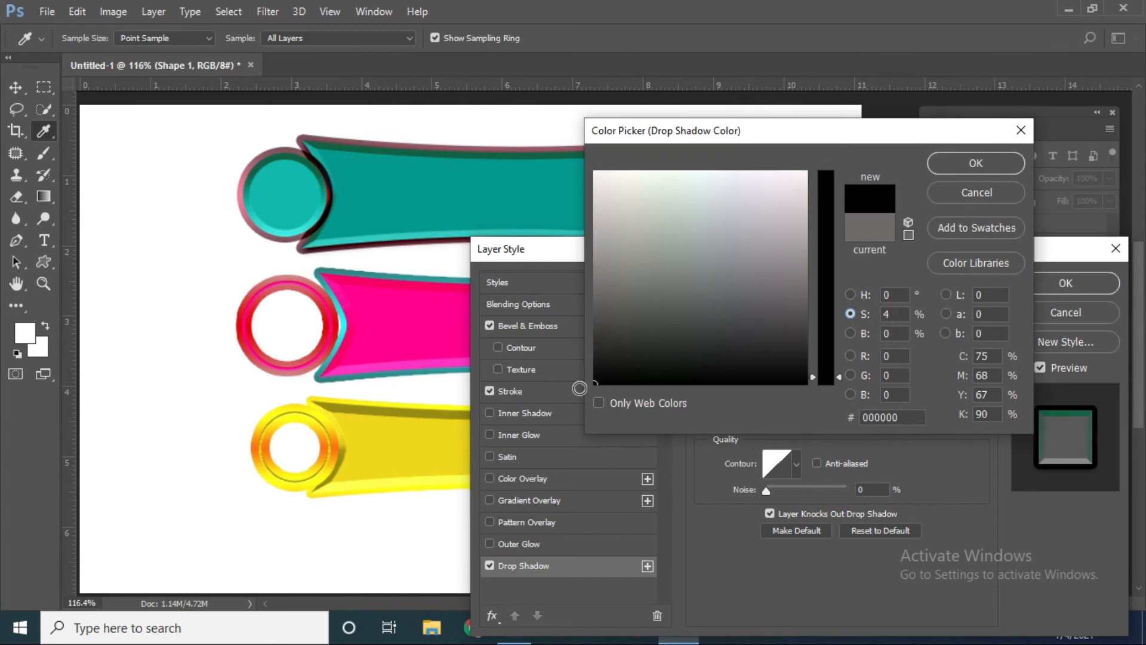
pyautogui.click(962, 158)
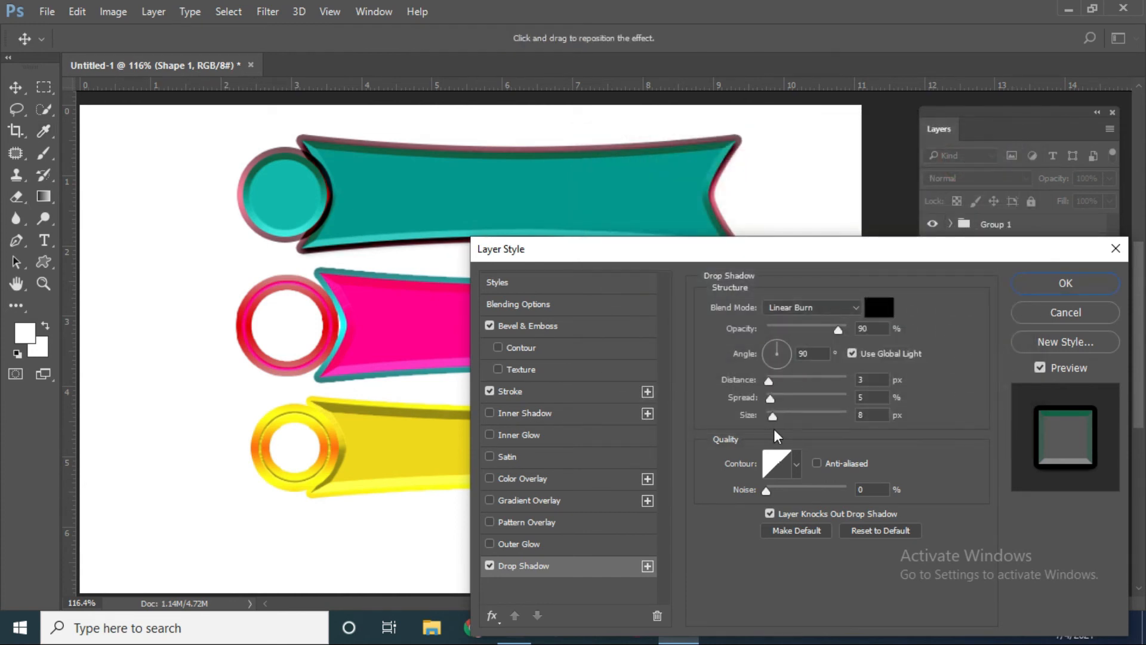
pyautogui.moveTo(774, 417); pyautogui.dragTo(775, 378)
pyautogui.moveTo(749, 250); pyautogui.dragTo(802, 285)
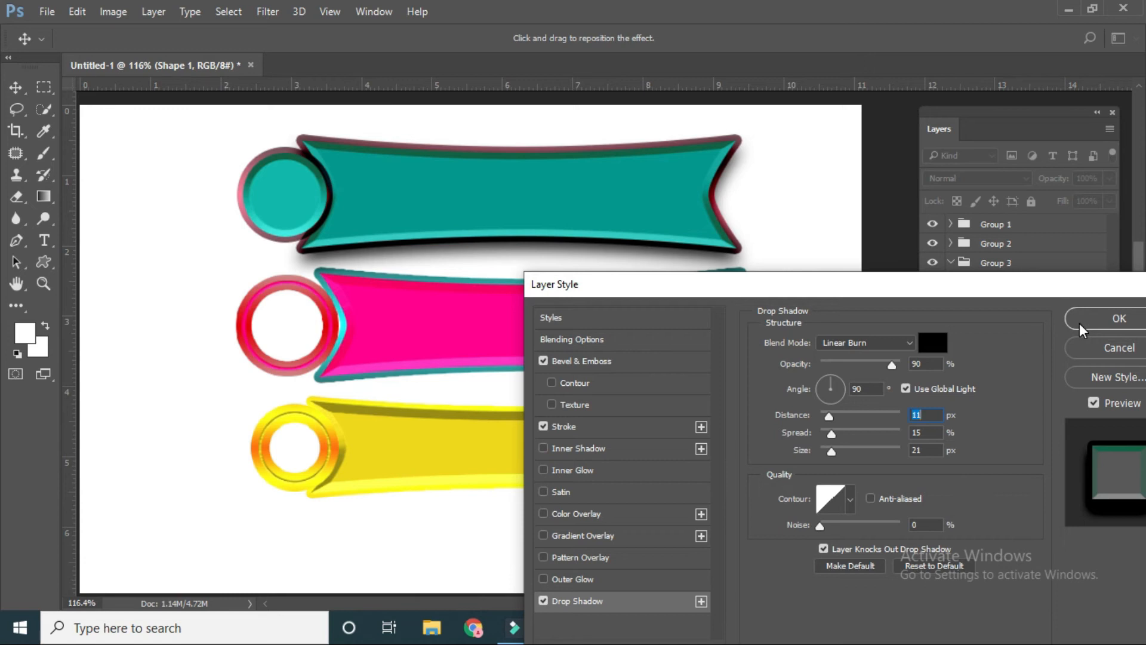
# Step: Choose the Ring contour preset for the teal banner's drop shadow and apply the layer style
pyautogui.click(852, 497)
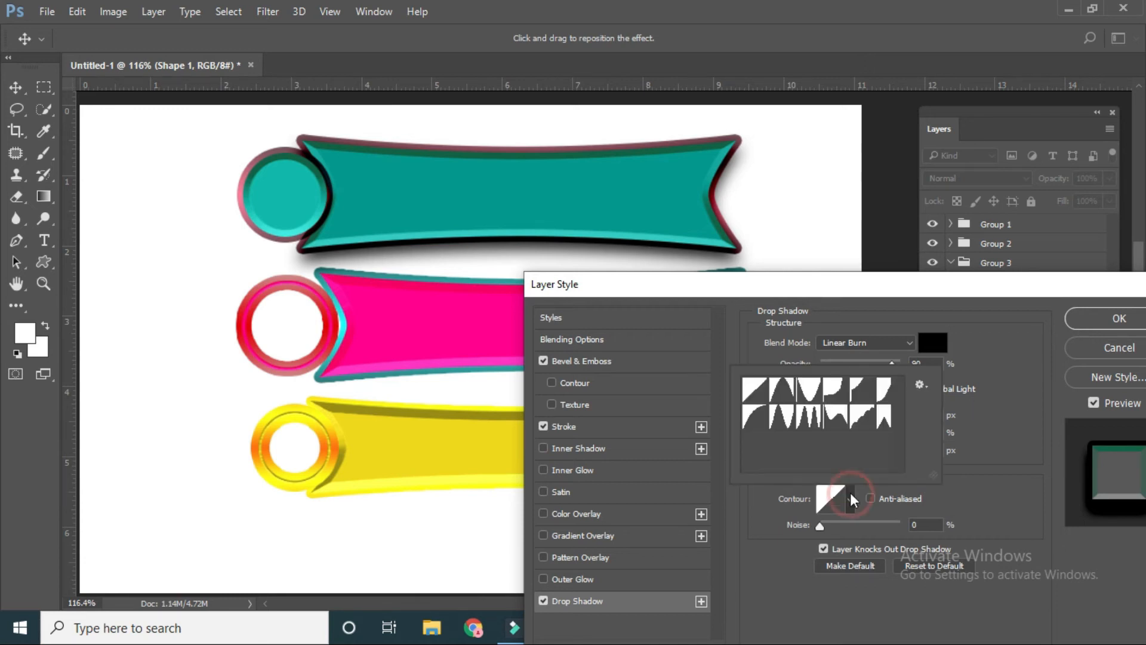
pyautogui.click(811, 418)
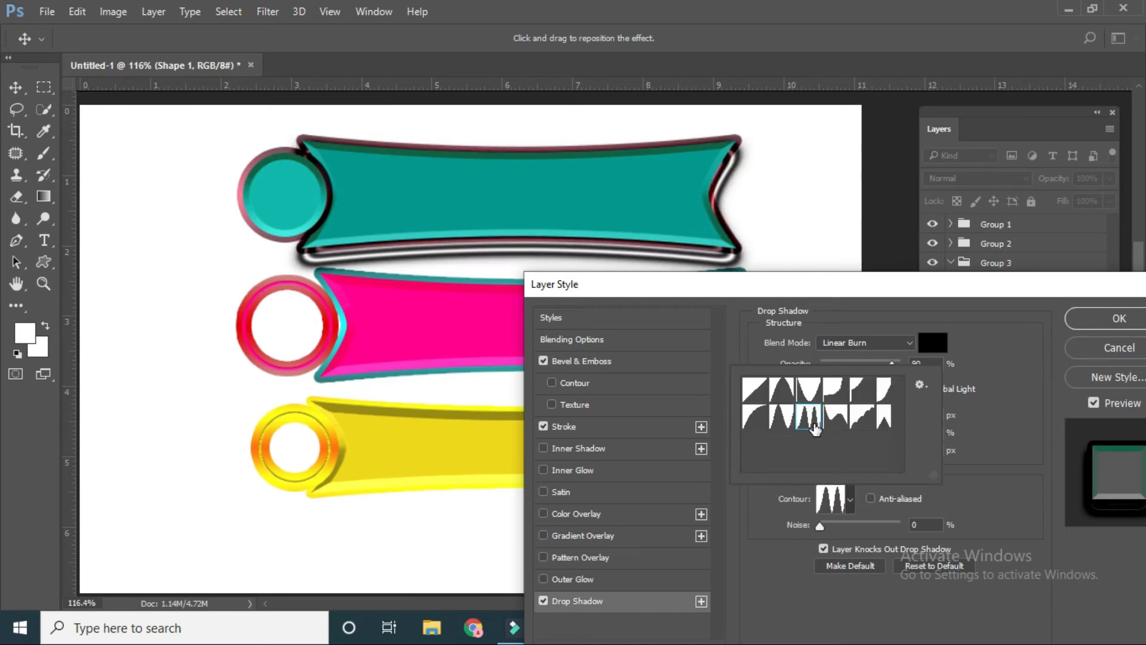
pyautogui.click(782, 416)
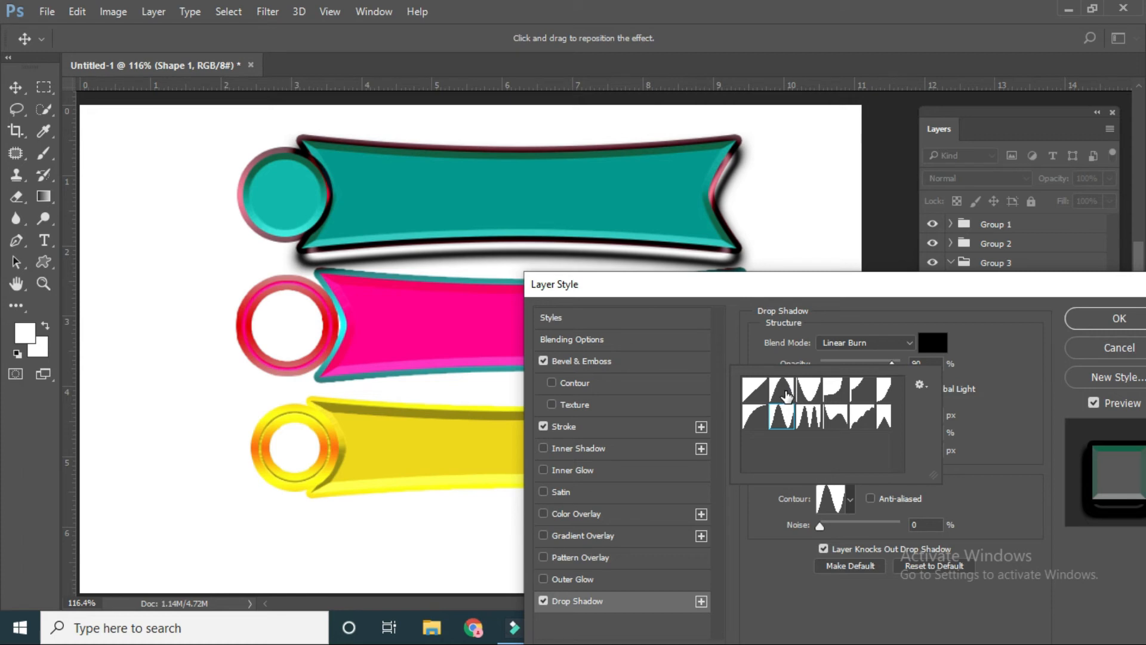
pyautogui.click(1099, 317)
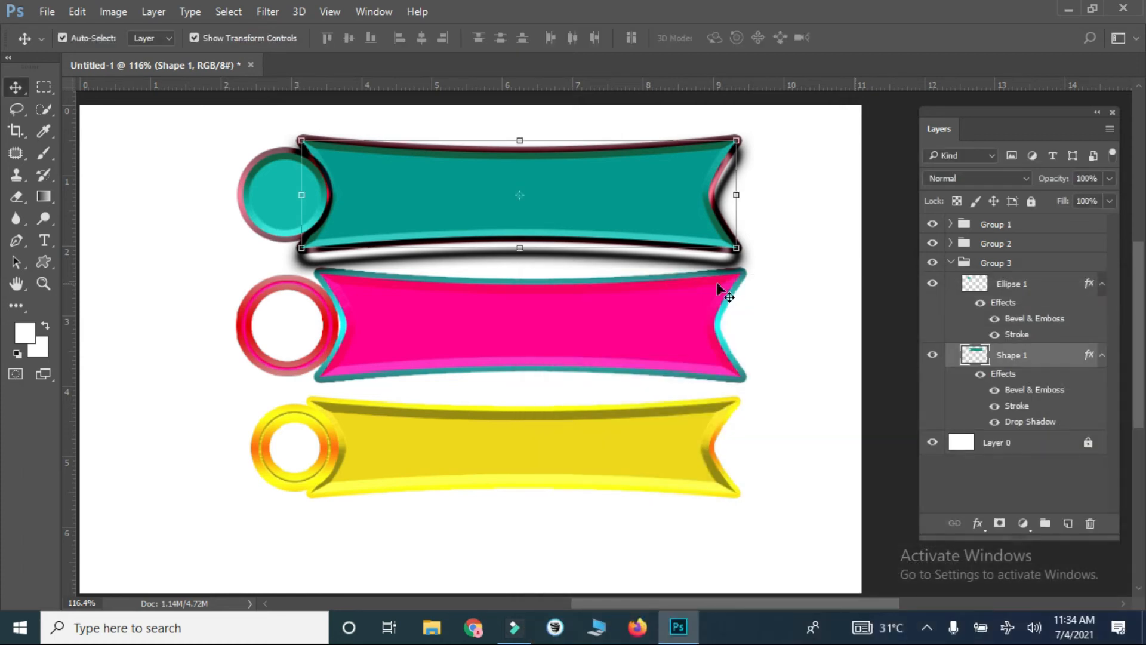
# Step: Enable Drop Shadow on the teal circle's layer Ellipse 1 and move the Layer Style dialog clear of the circle
pyautogui.click(272, 208)
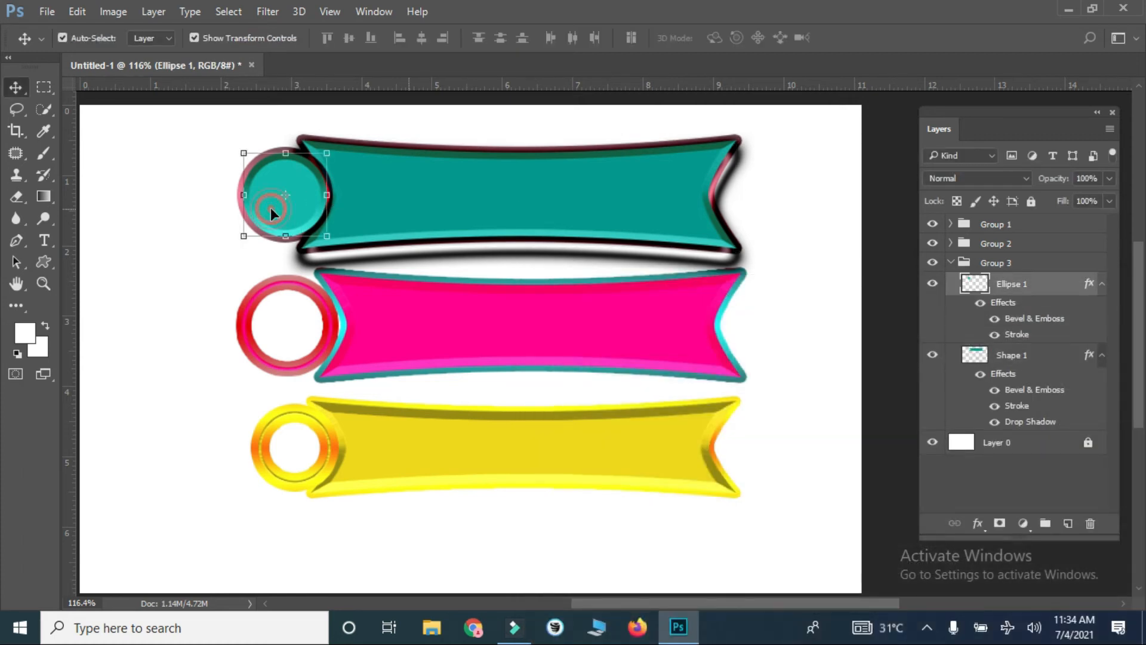
pyautogui.click(968, 287)
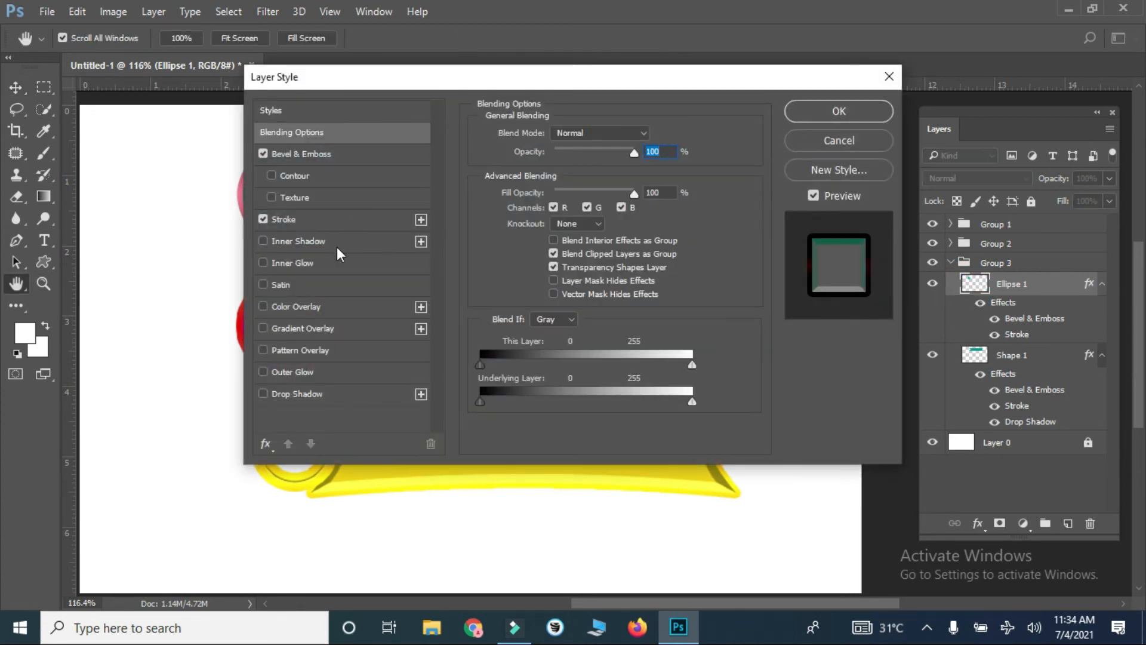
pyautogui.click(341, 390)
pyautogui.moveTo(425, 76); pyautogui.dragTo(727, 120)
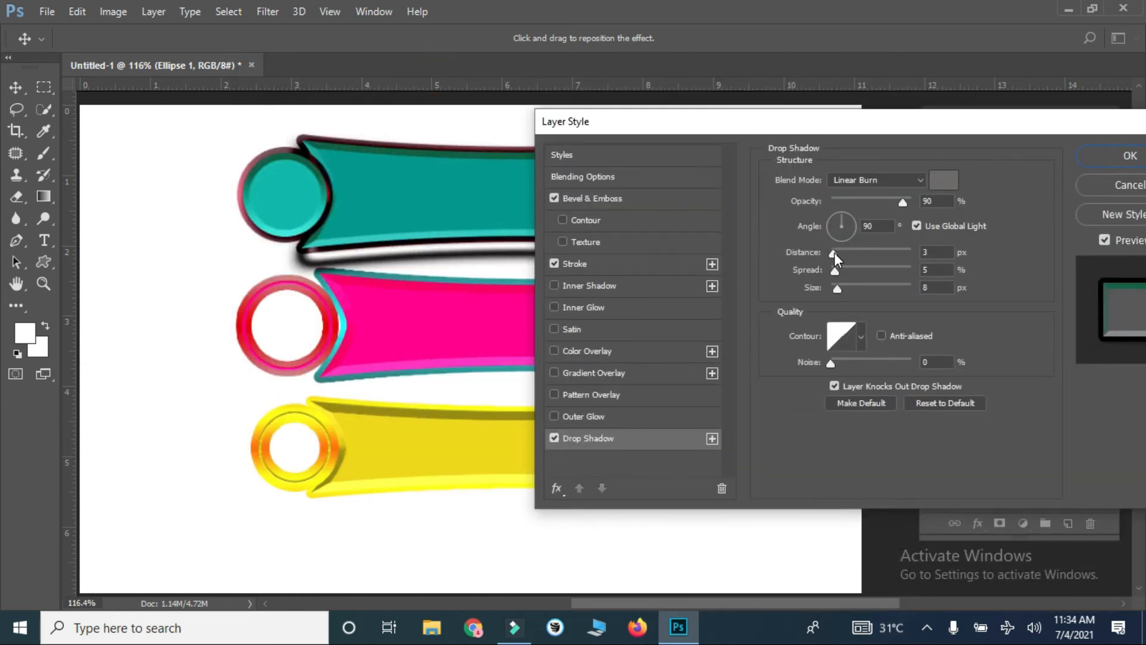
# Step: Try out several contour presets for the teal circle's drop shadow
pyautogui.click(860, 332)
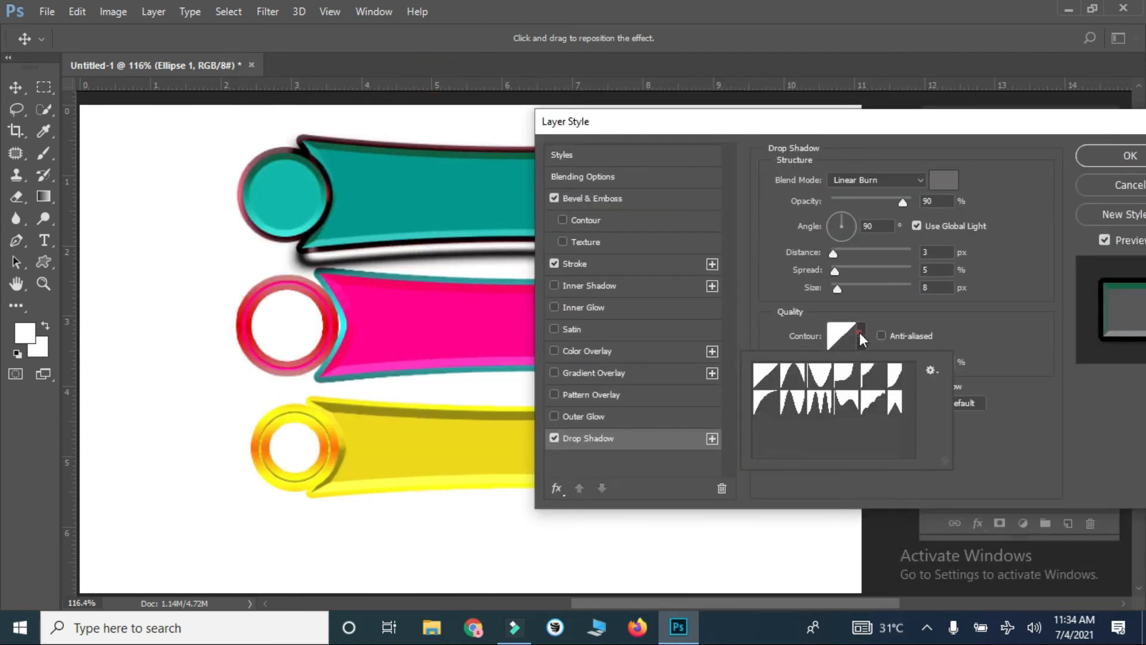
pyautogui.click(794, 405)
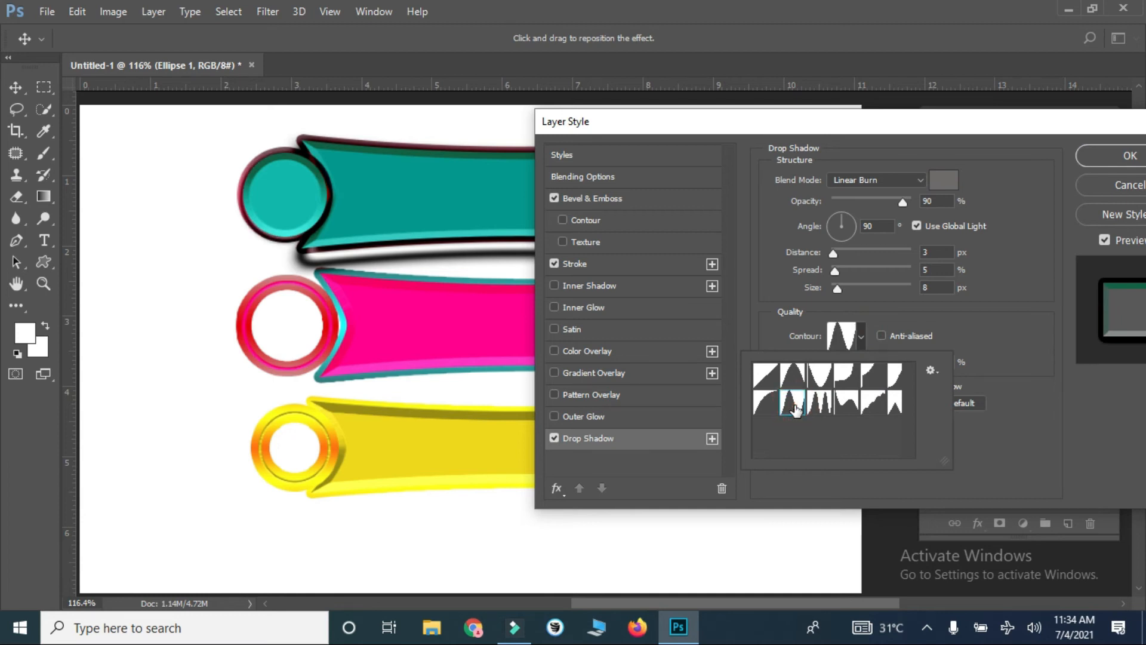
pyautogui.click(792, 376)
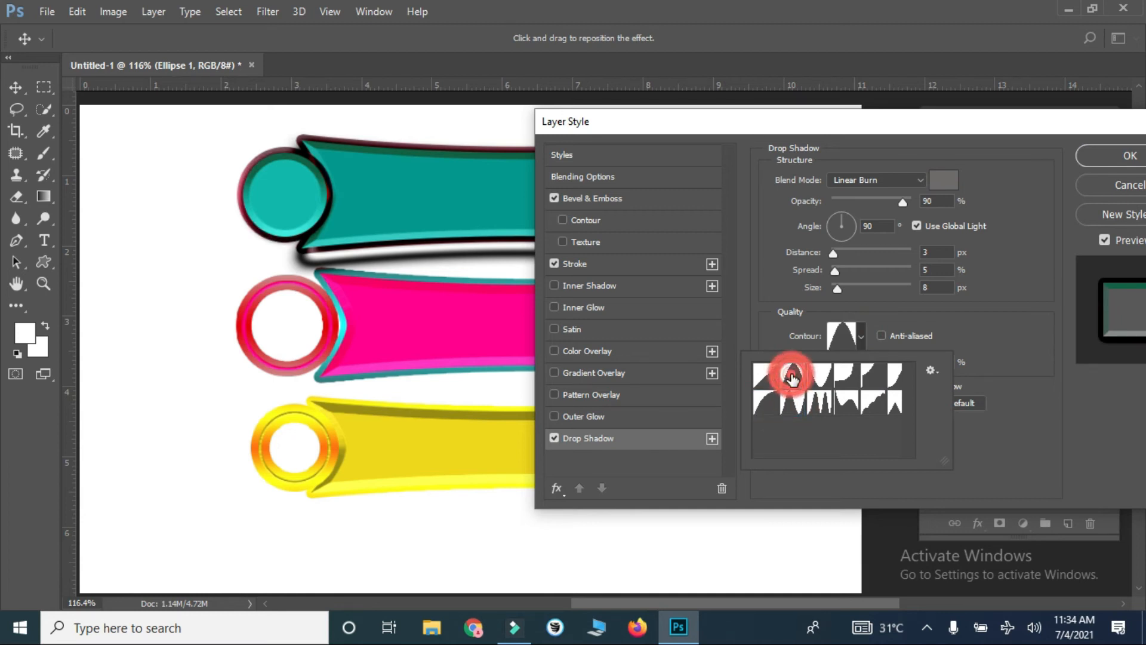
pyautogui.click(764, 378)
pyautogui.click(835, 411)
pyautogui.click(820, 403)
pyautogui.click(822, 380)
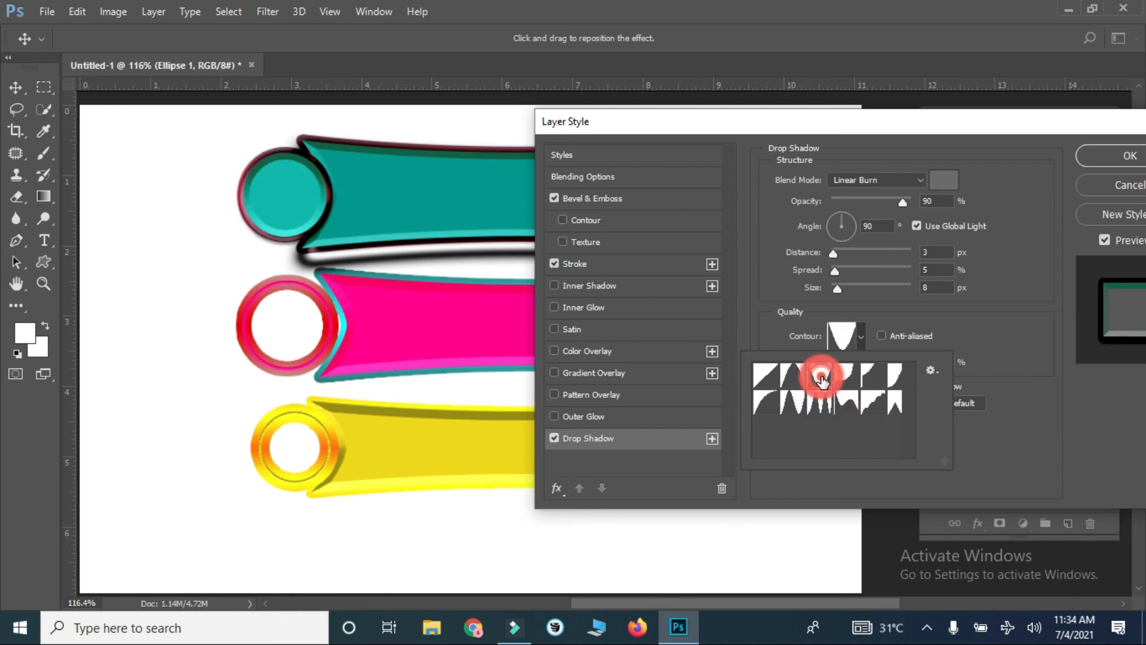
pyautogui.click(847, 376)
pyautogui.click(848, 411)
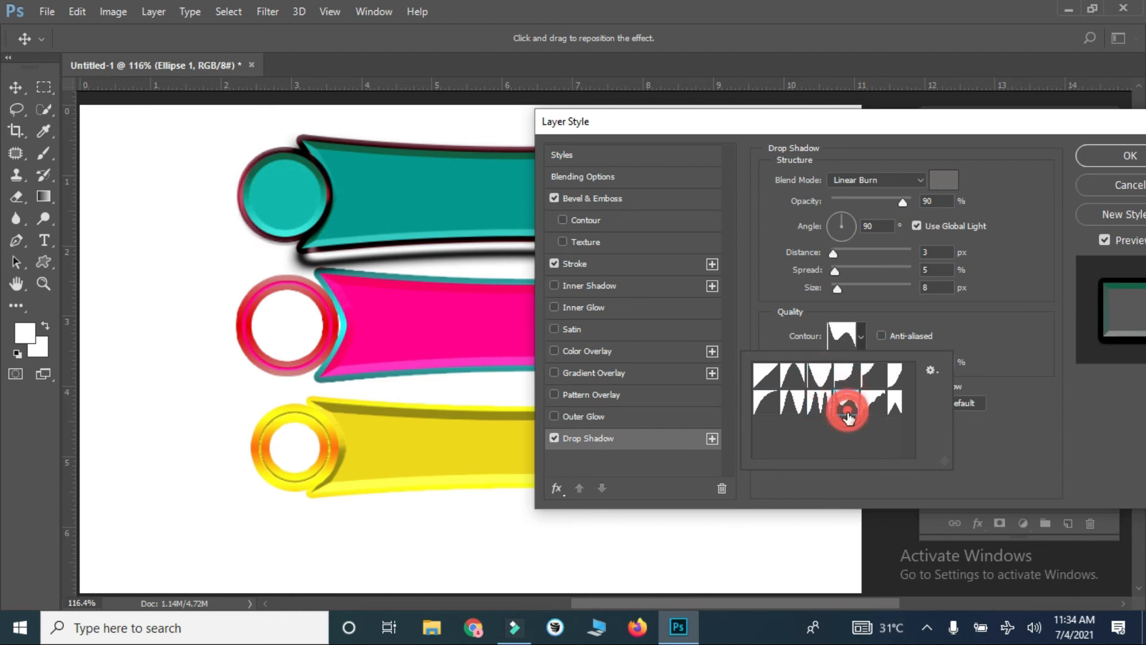
pyautogui.click(875, 411)
pyautogui.click(892, 401)
pyautogui.click(894, 378)
# Step: Set the teal circle's drop shadow contour to the Linear preset and apply the layer style
pyautogui.click(760, 376)
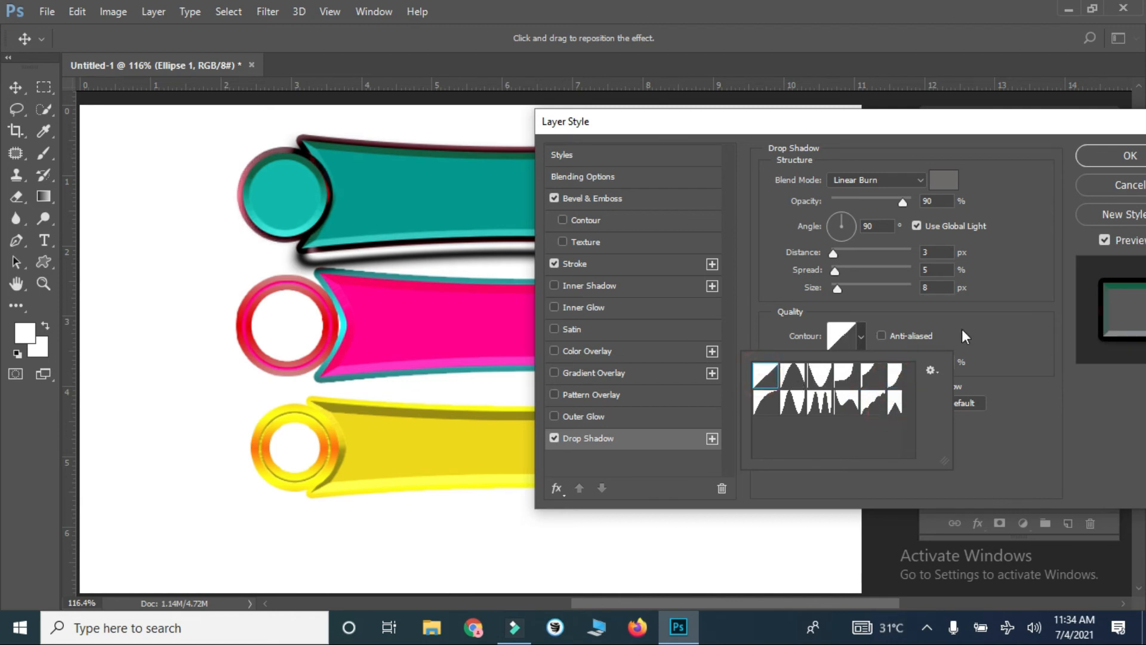
pyautogui.click(997, 315)
pyautogui.click(1133, 150)
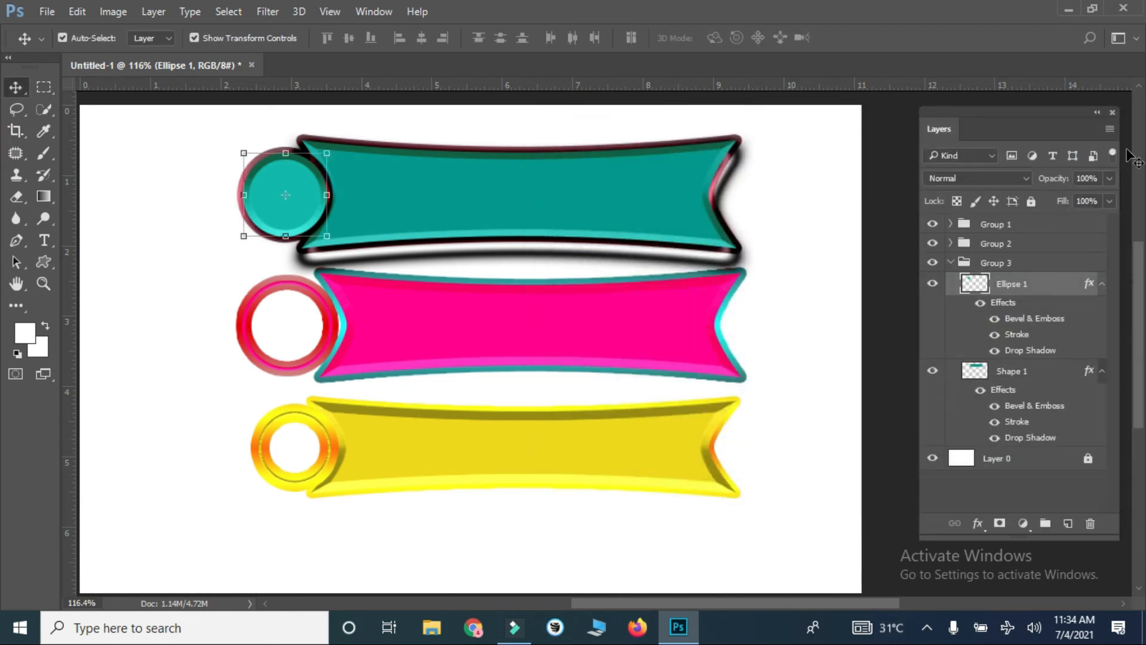
# Step: Enable Drop Shadow on the pink banner's layer Shape 2 and move the Layer Style dialog clear of the banner
pyautogui.click(615, 333)
pyautogui.doubleClick(968, 342)
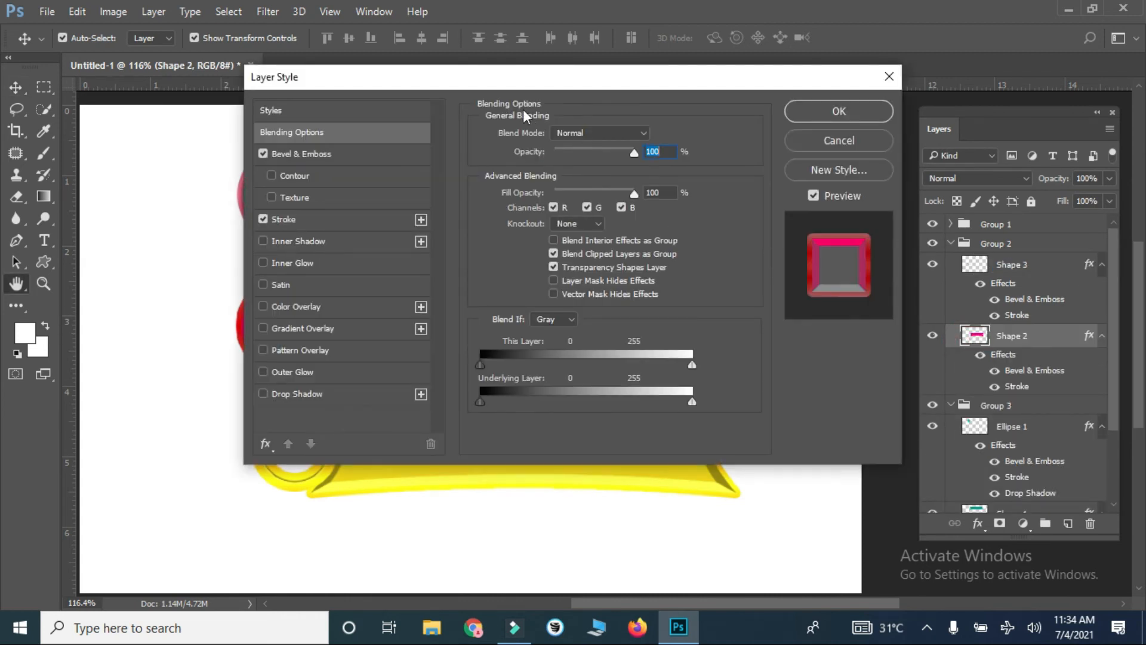
pyautogui.moveTo(497, 80); pyautogui.dragTo(837, 115)
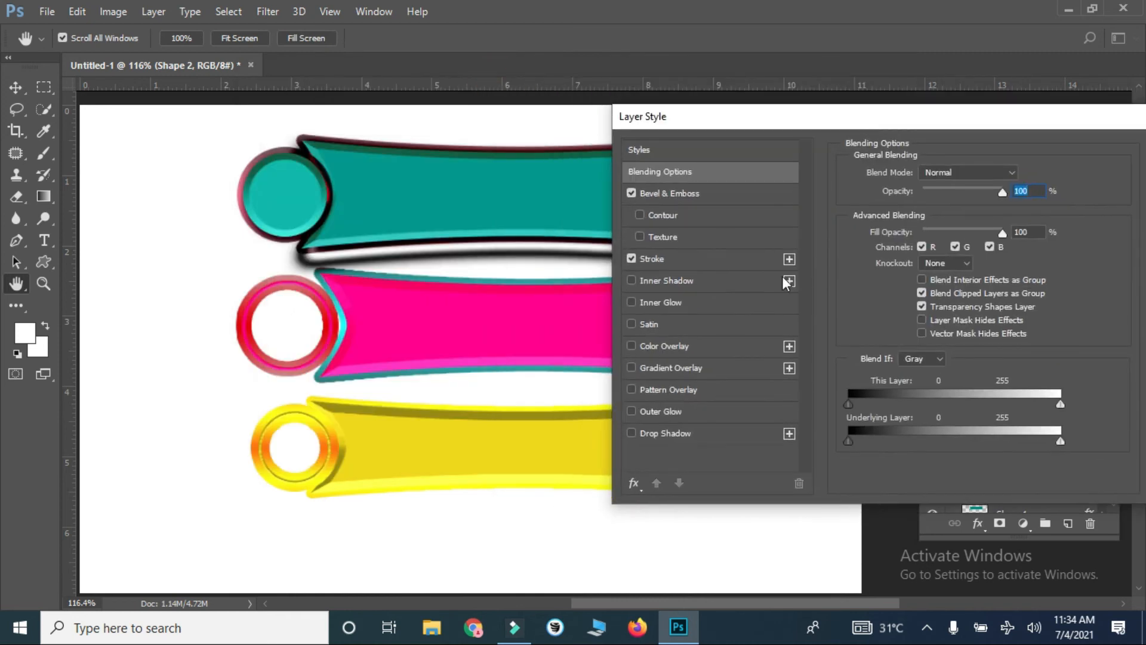
pyautogui.click(683, 435)
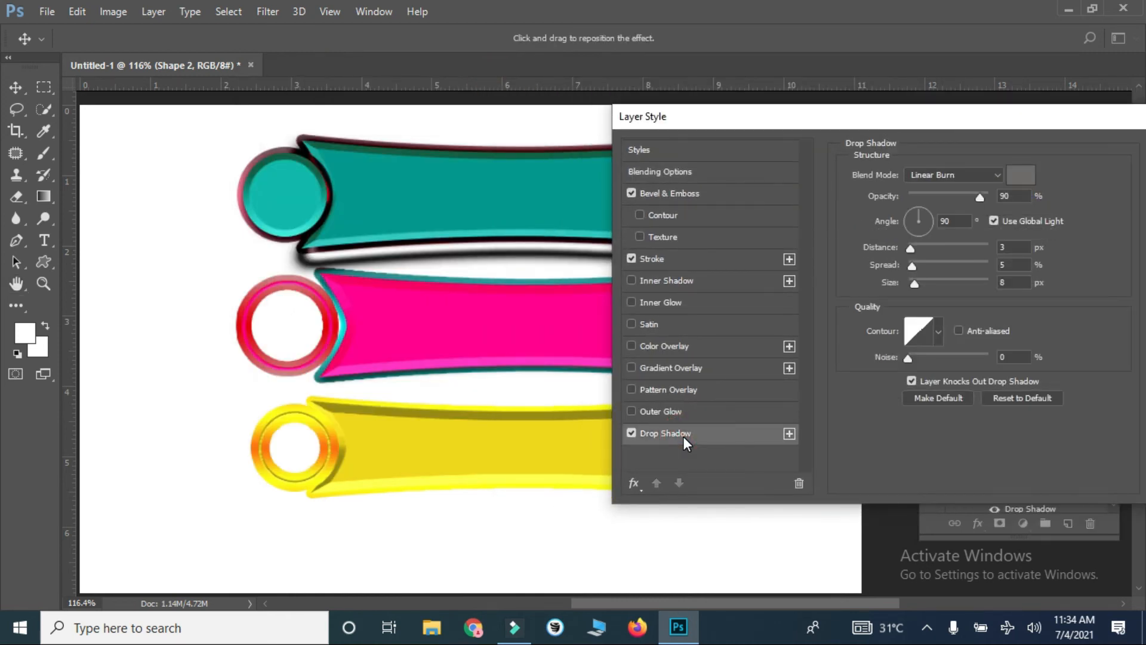
# Step: Set the pink banner's drop shadow colour to black and its contour to the Rolling Slope - Descending preset
pyautogui.click(1019, 177)
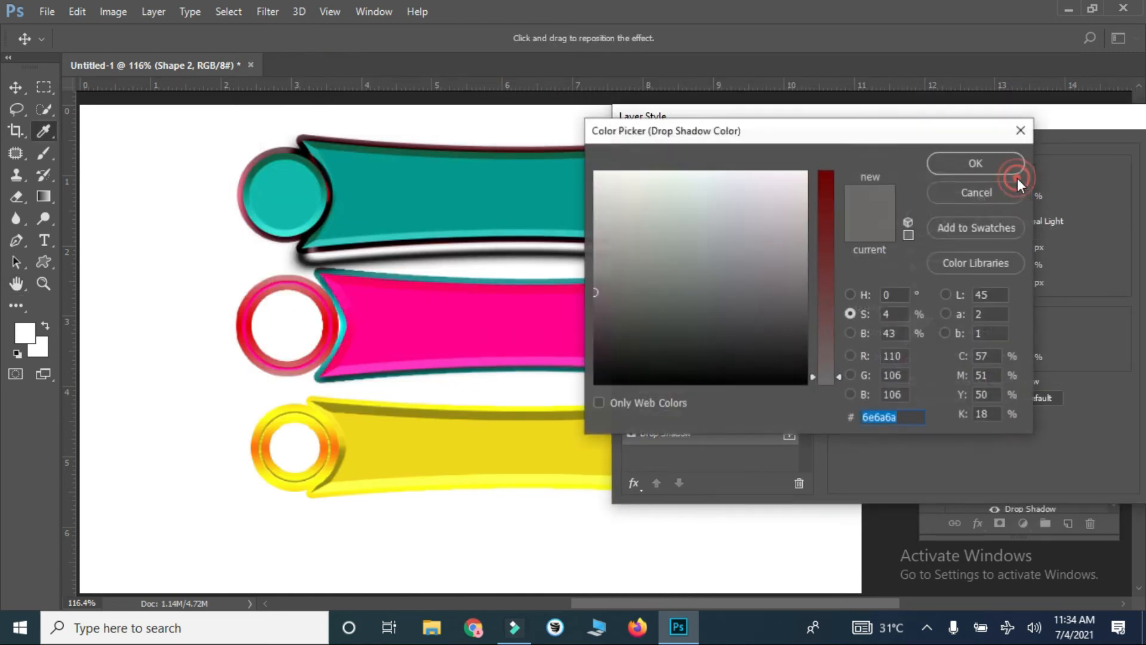
pyautogui.moveTo(706, 271); pyautogui.dragTo(570, 393)
pyautogui.click(959, 160)
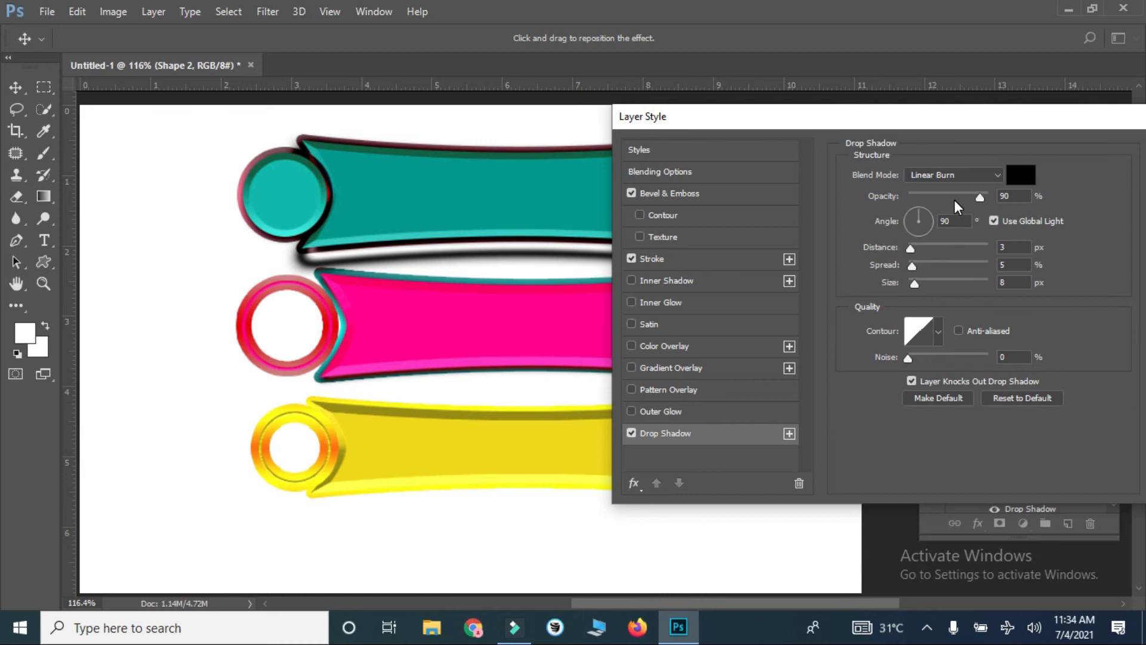
pyautogui.click(939, 334)
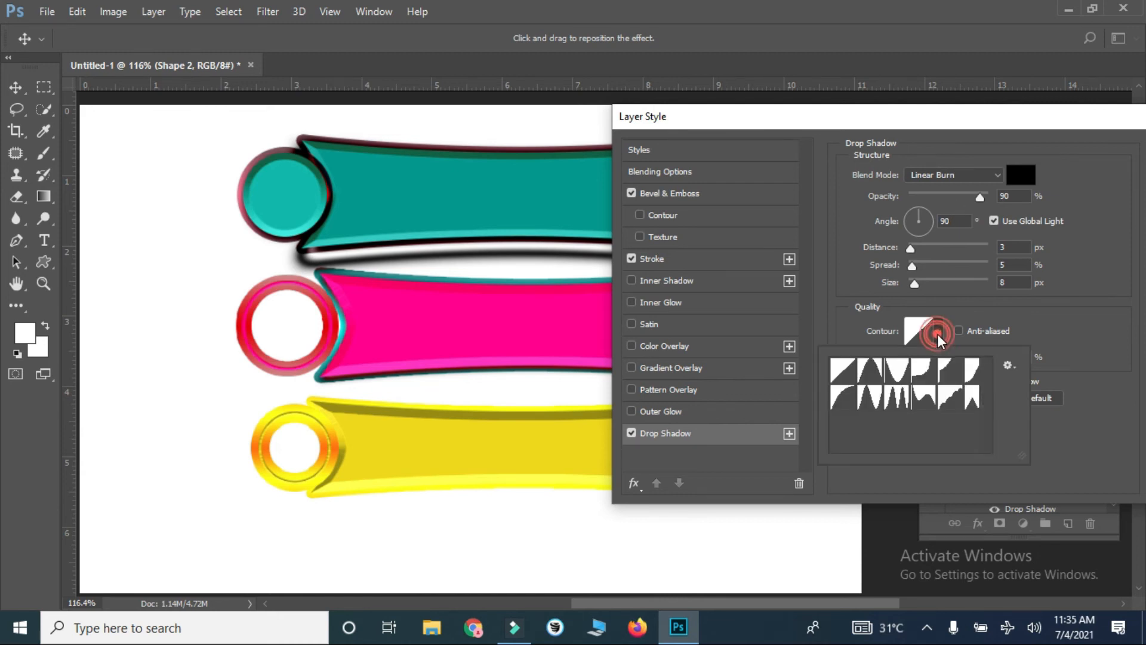
pyautogui.click(902, 396)
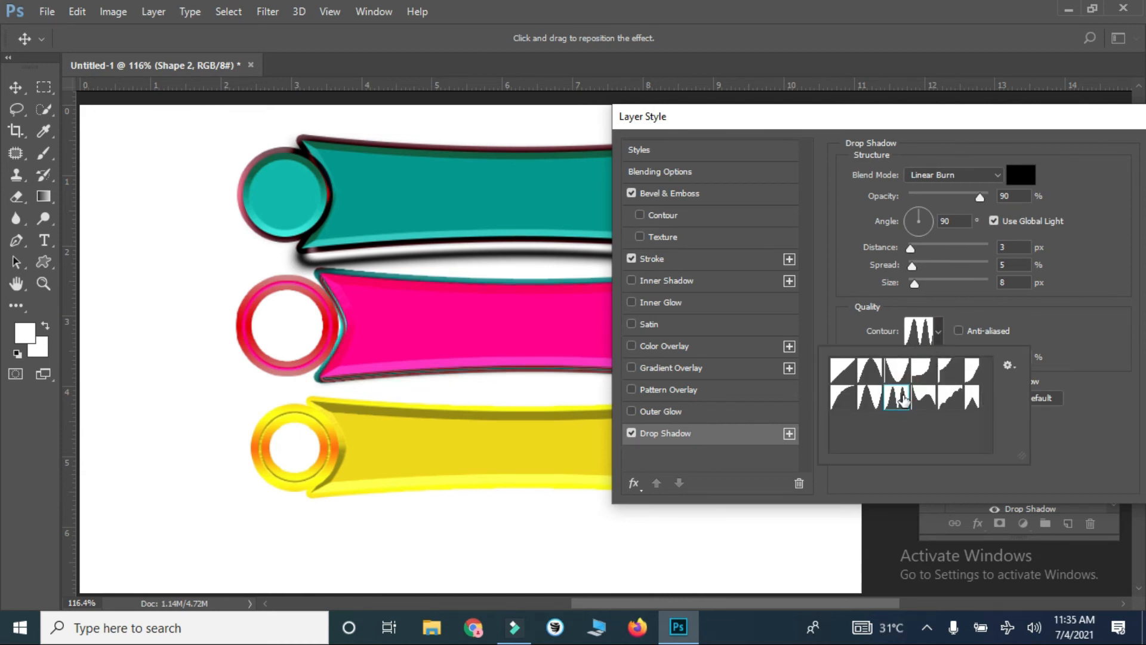
pyautogui.click(921, 396)
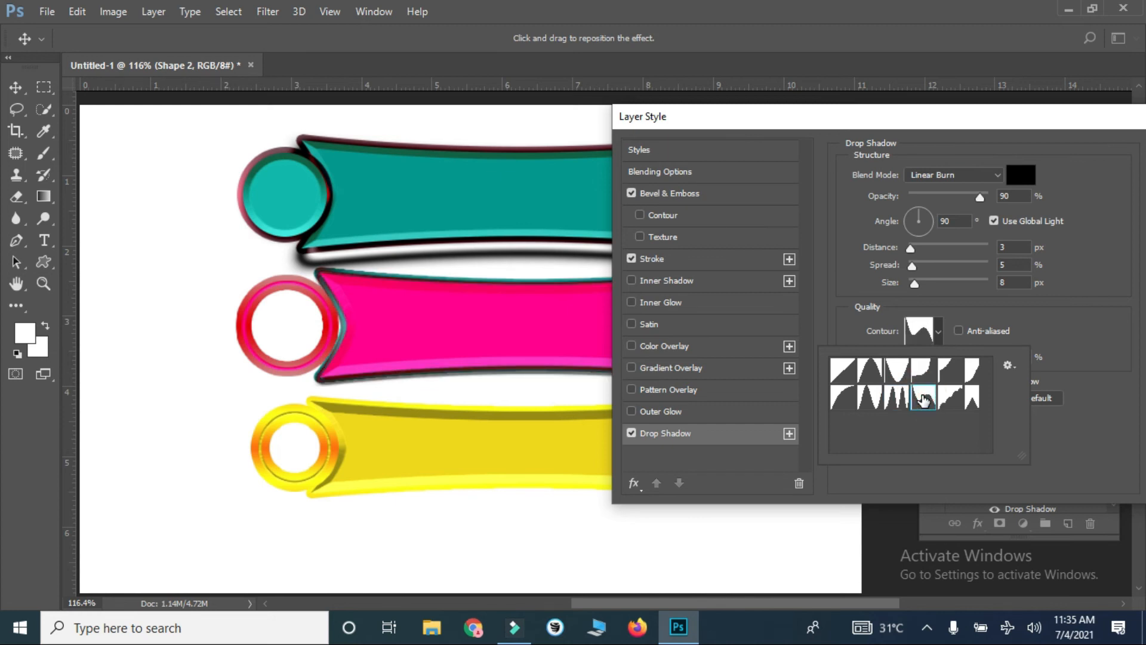
pyautogui.click(986, 316)
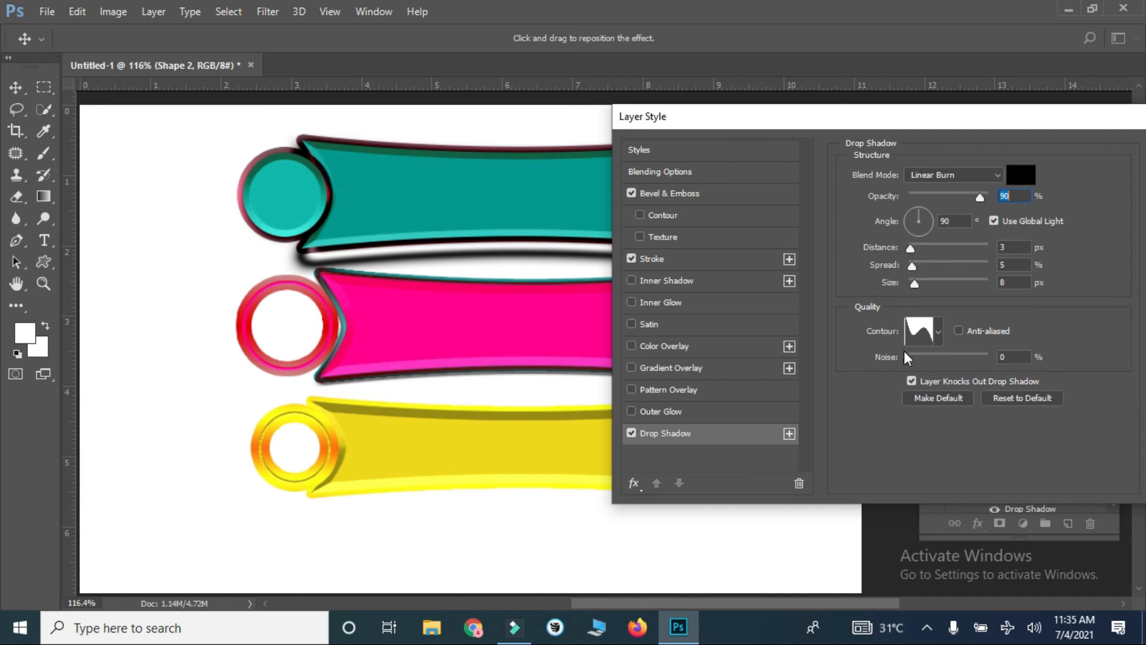
# Step: Set the pink banner's drop shadow to 6% noise, 100% opacity and Hard Light blend mode, and apply the layer style
pyautogui.moveTo(908, 356); pyautogui.dragTo(914, 358)
pyautogui.moveTo(975, 202); pyautogui.dragTo(992, 202)
pyautogui.click(968, 178)
pyautogui.click(968, 178)
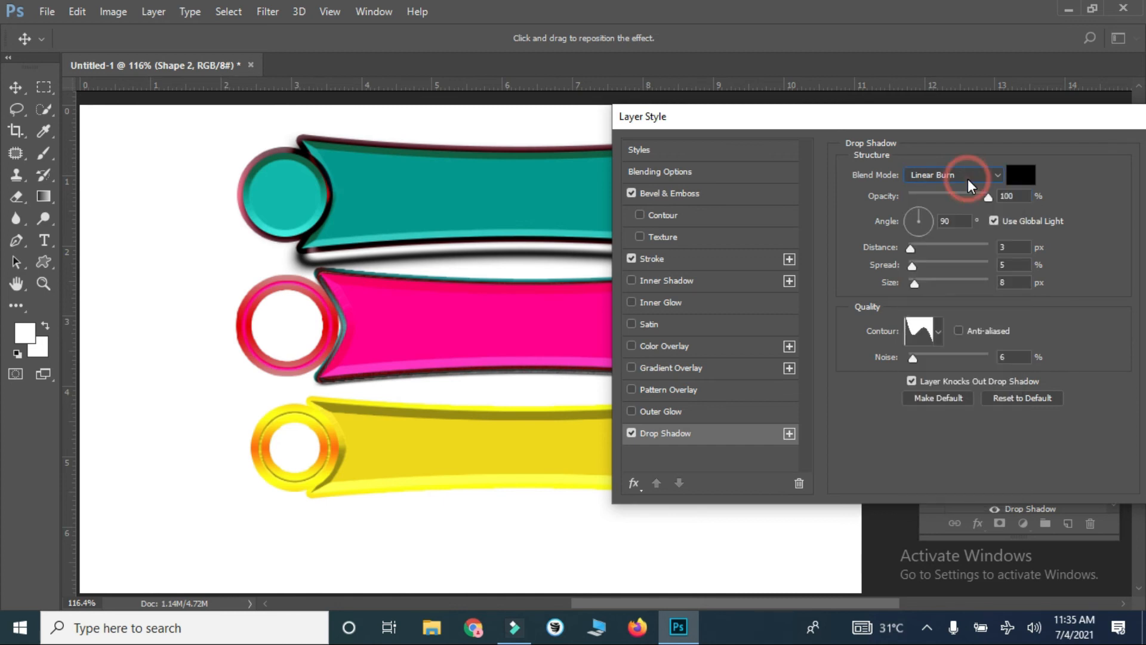
pyautogui.scroll(-8, 968, 178)
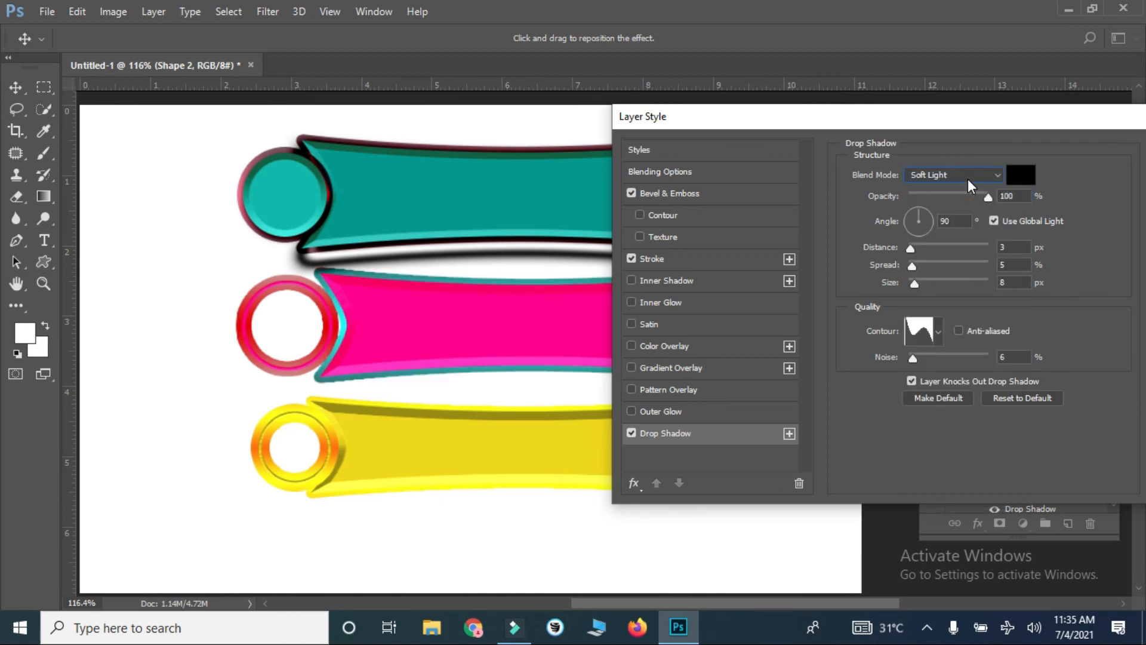
pyautogui.scroll(-1, 969, 178)
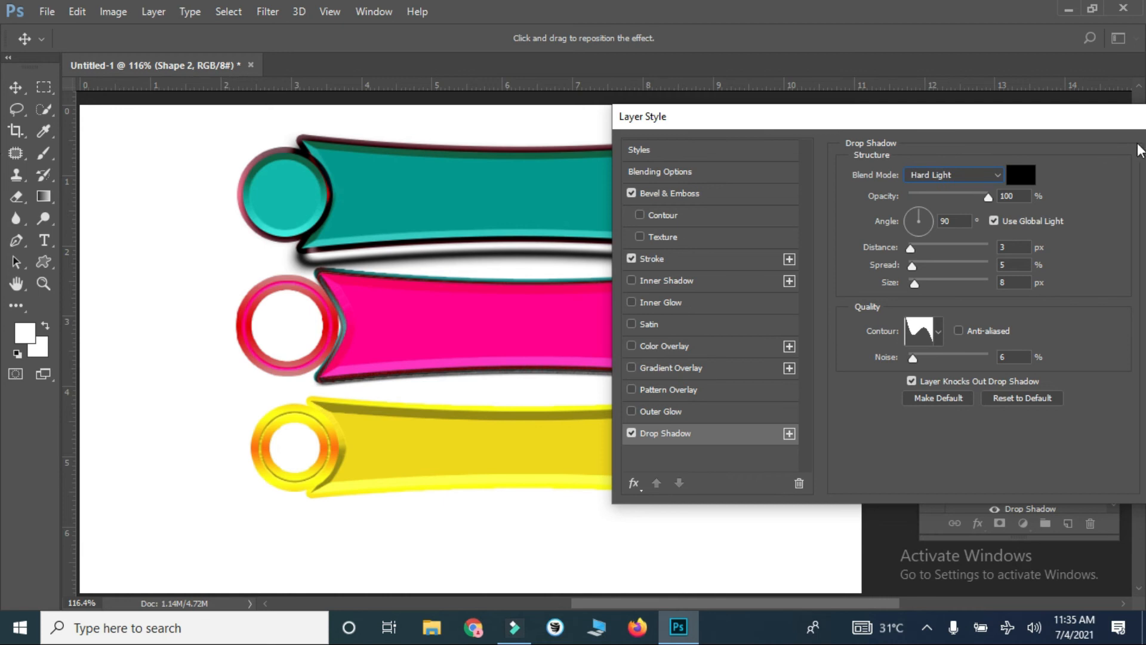
pyautogui.moveTo(1128, 120); pyautogui.dragTo(1016, 124)
pyautogui.click(1078, 154)
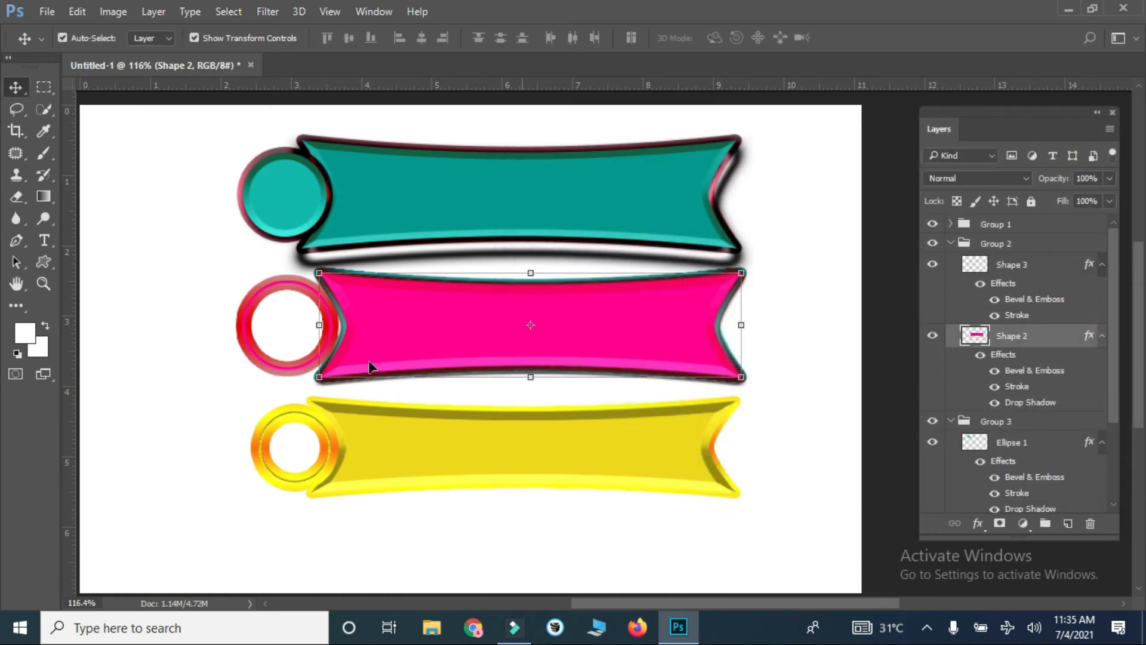
# Step: Enable Drop Shadow on the pink ring's layer Shape 3 and move the Layer Style dialog clear of the ring
pyautogui.click(289, 367)
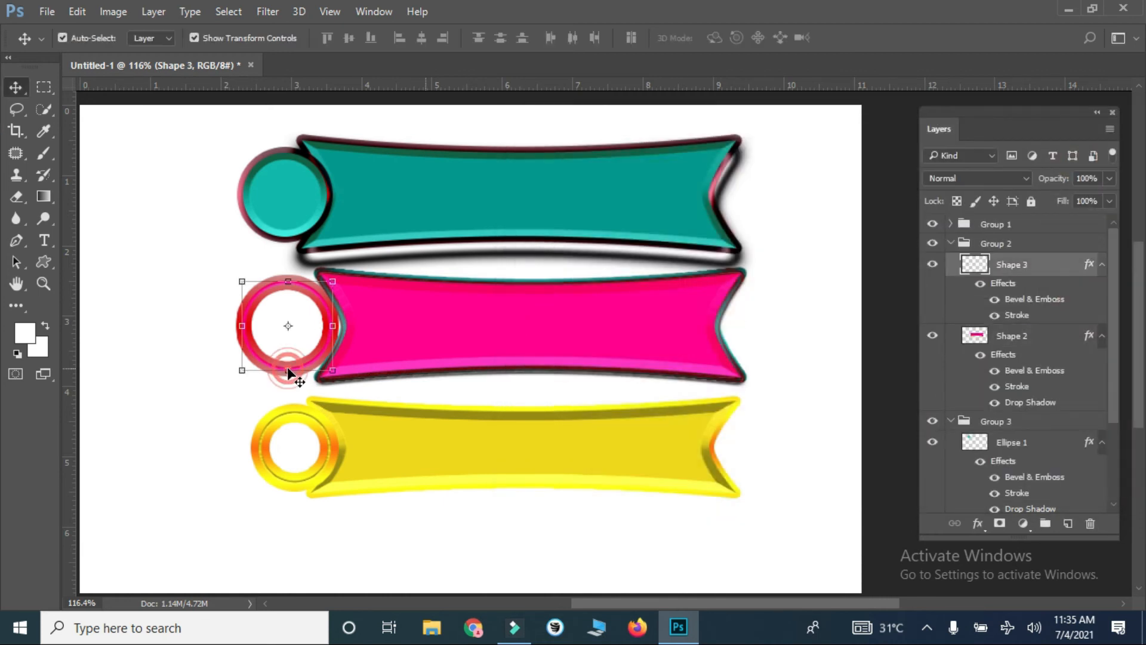
pyautogui.doubleClick(974, 264)
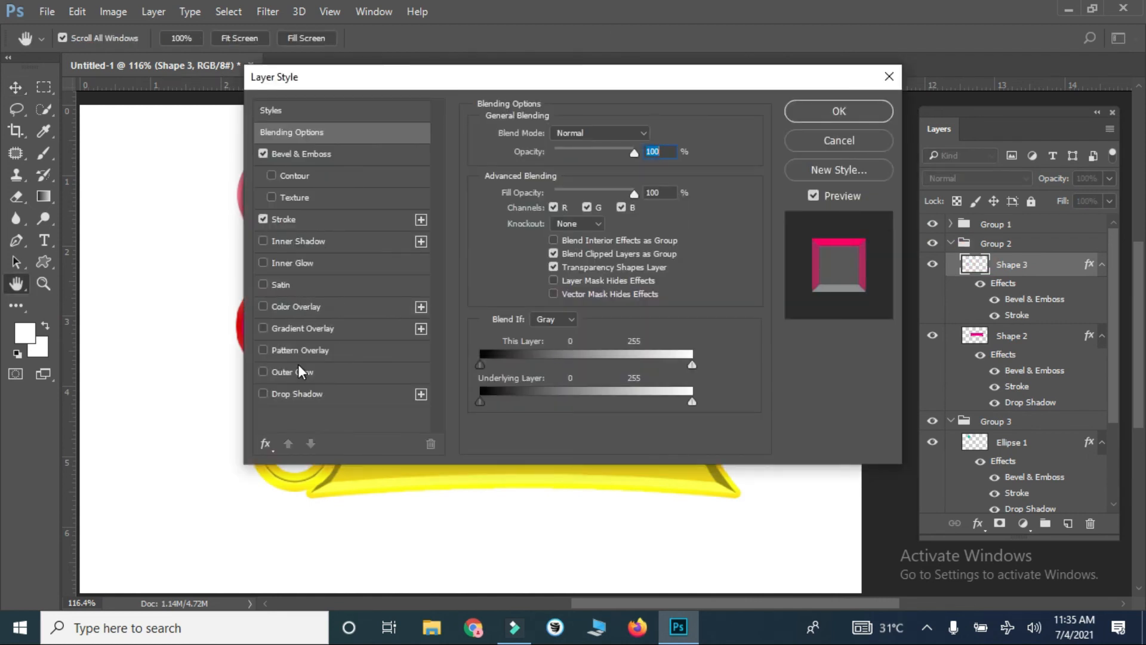
pyautogui.click(304, 391)
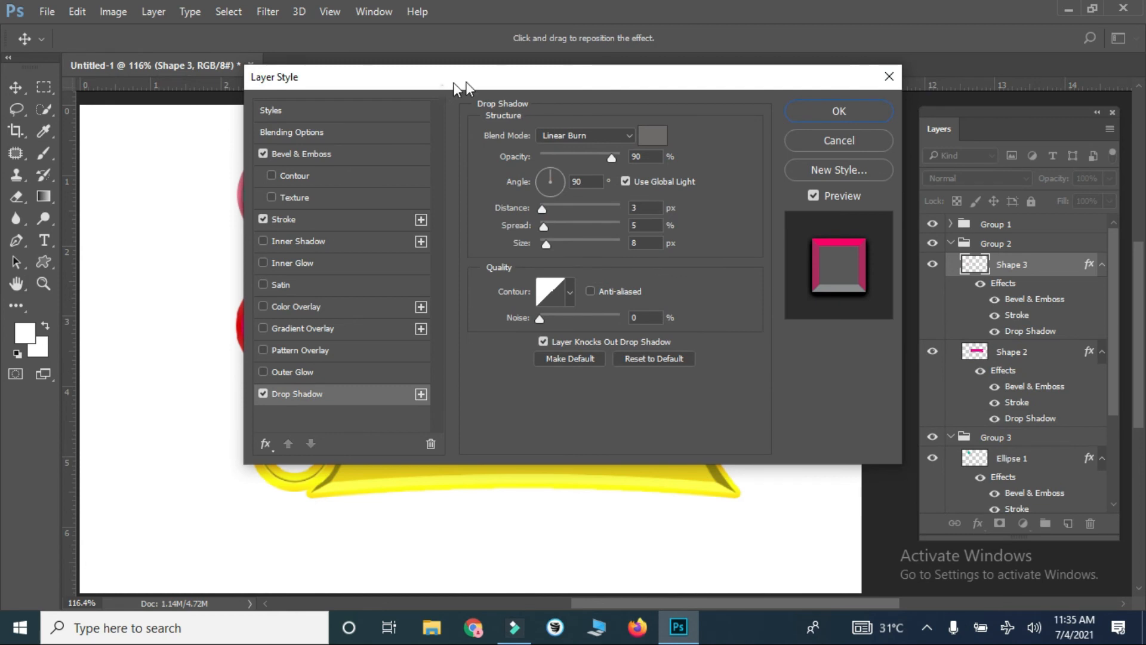
pyautogui.moveTo(444, 88); pyautogui.dragTo(723, 108)
pyautogui.click(932, 160)
pyautogui.press('Escape')
pyautogui.click(704, 306)
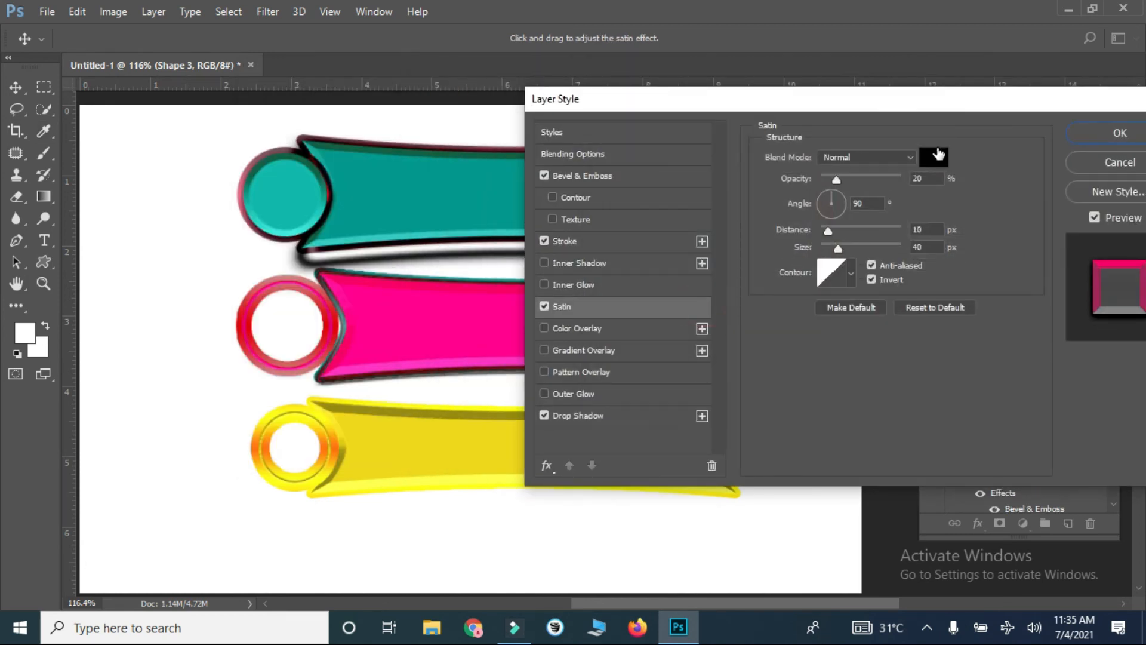
pyautogui.click(618, 412)
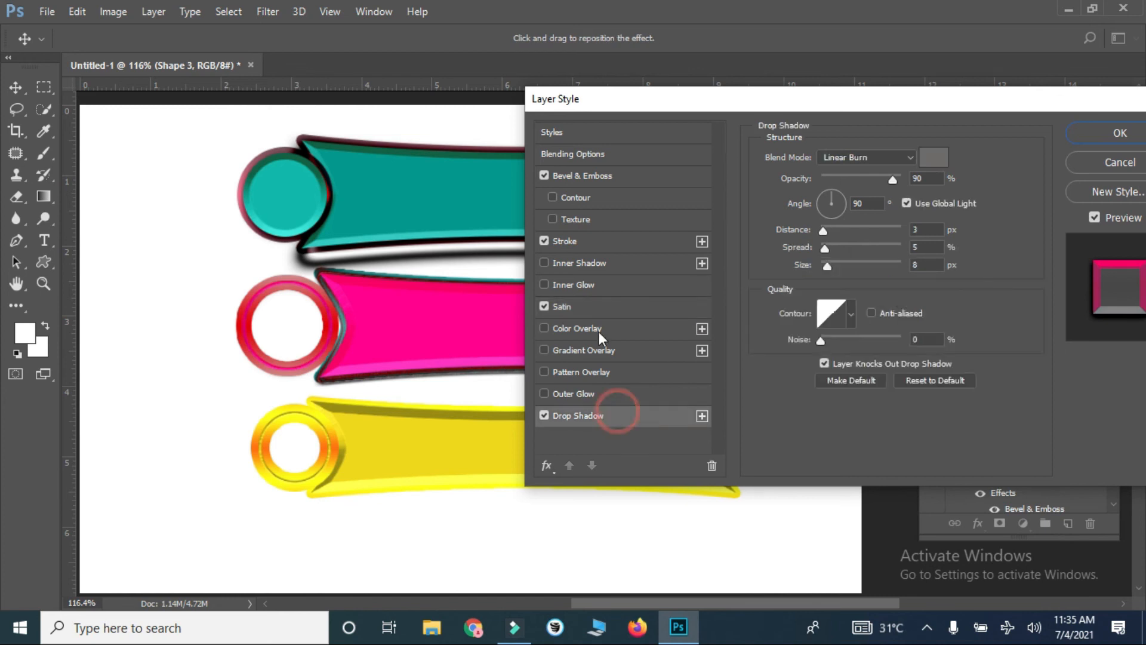
pyautogui.click(544, 306)
pyautogui.click(933, 168)
pyautogui.press('Escape')
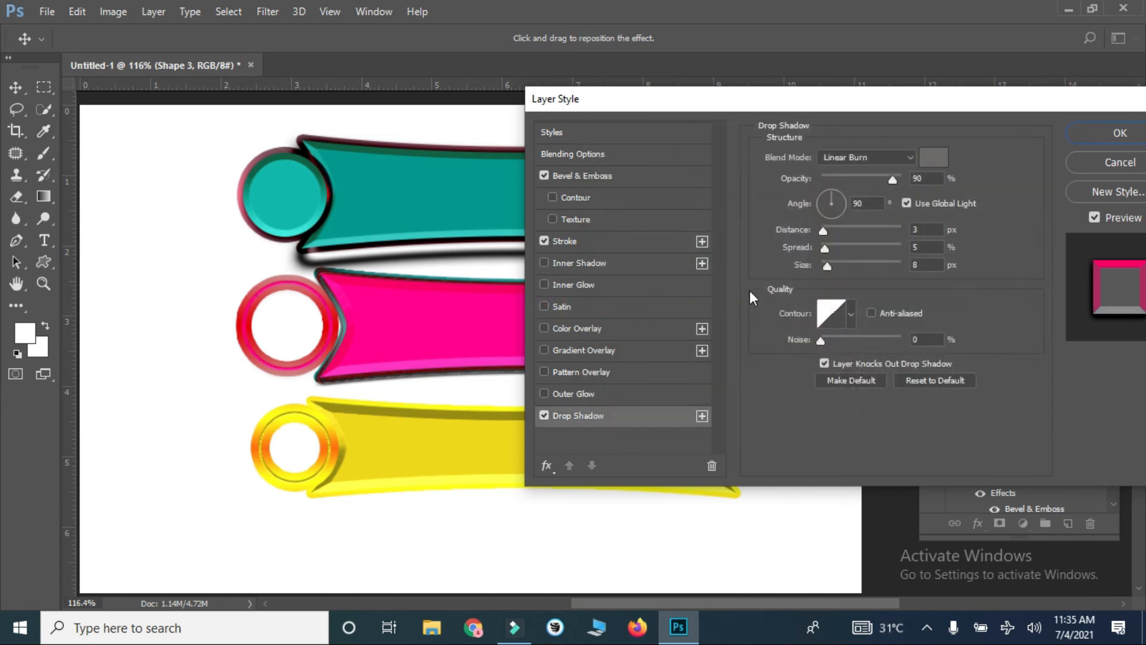
# Step: Set the pink ring's drop shadow colour to black (000000), size to 10 px and blend mode to Normal
pyautogui.click(933, 167)
pyautogui.click(687, 347)
pyautogui.moveTo(687, 347); pyautogui.dragTo(580, 392)
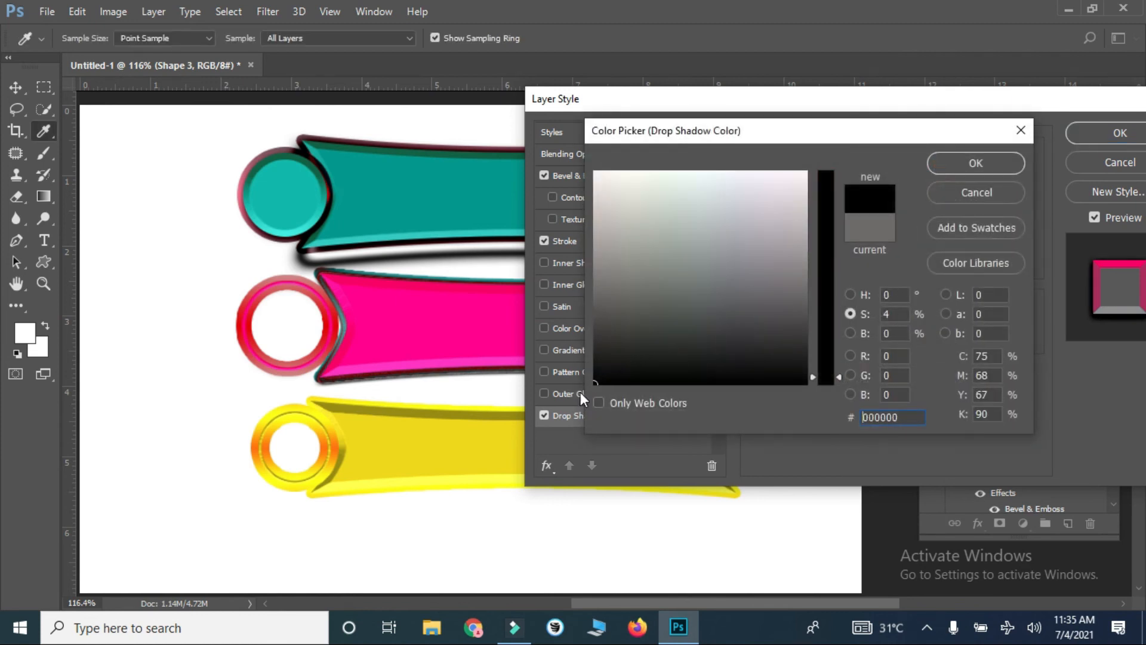
pyautogui.click(951, 171)
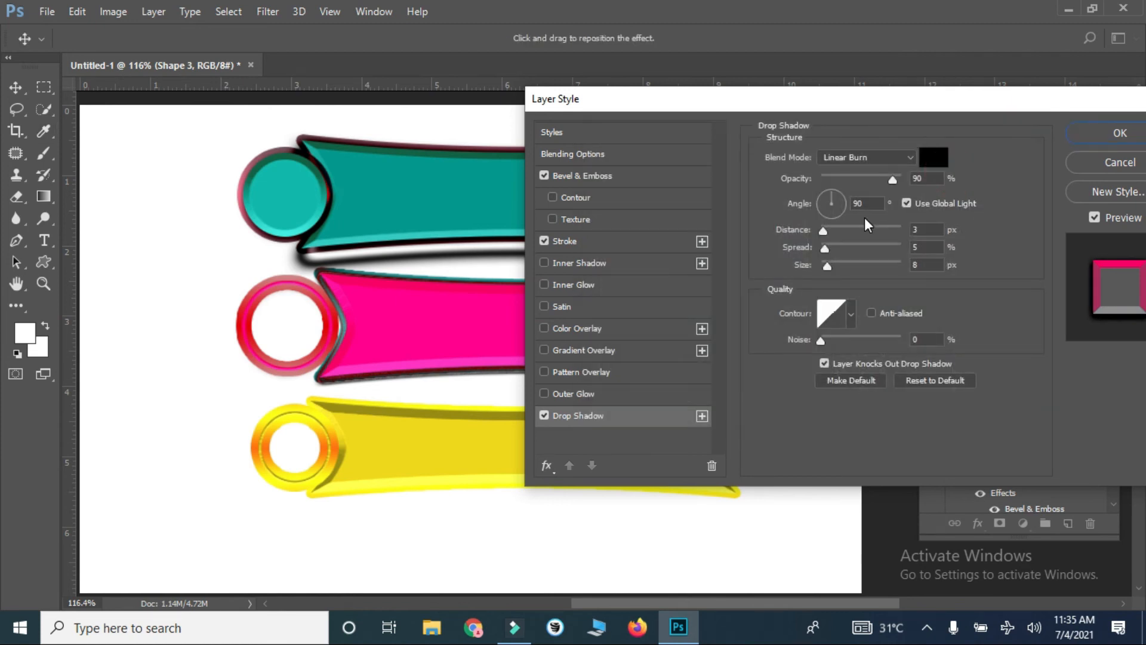
pyautogui.moveTo(828, 263); pyautogui.dragTo(829, 262)
pyautogui.click(865, 151)
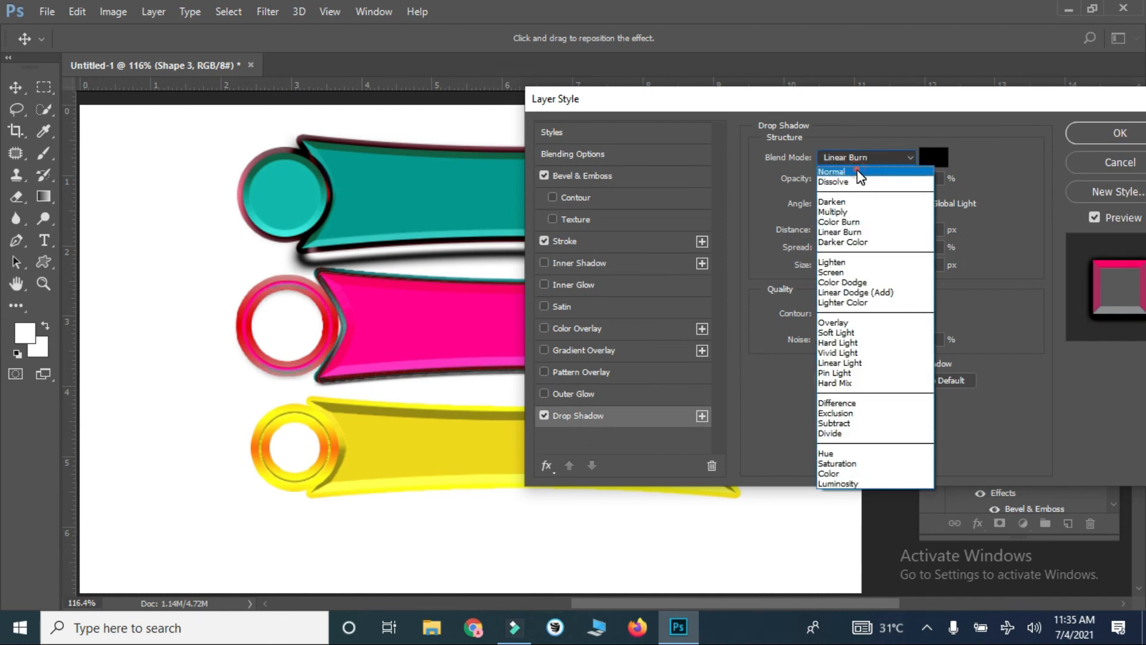
pyautogui.click(858, 172)
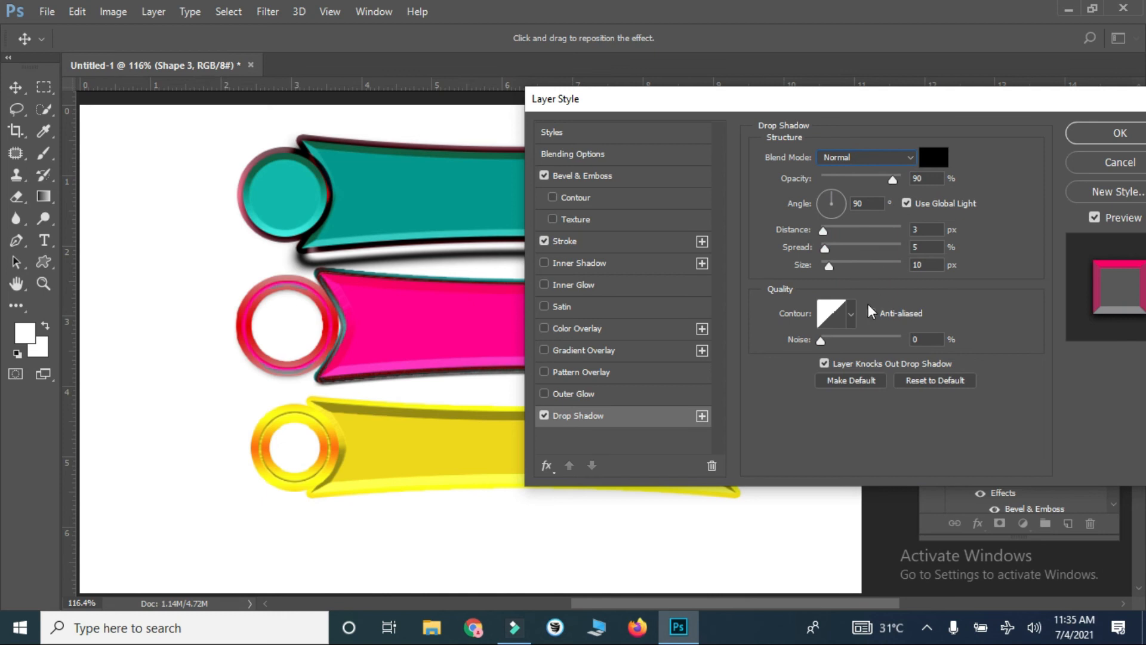
# Step: Set the pink ring's drop shadow to 100% opacity, distance 11 px, spread 3% and size 43 px
pyautogui.moveTo(893, 180); pyautogui.dragTo(902, 180)
pyautogui.moveTo(830, 265); pyautogui.dragTo(830, 231)
pyautogui.click(824, 231)
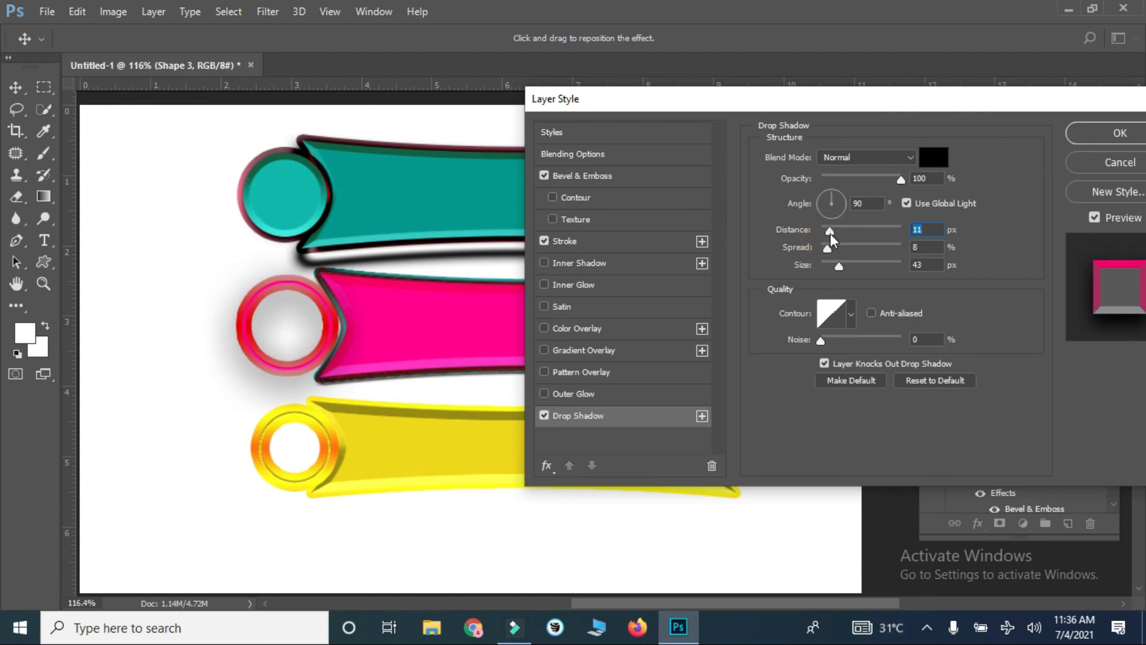
pyautogui.moveTo(828, 251); pyautogui.dragTo(821, 252)
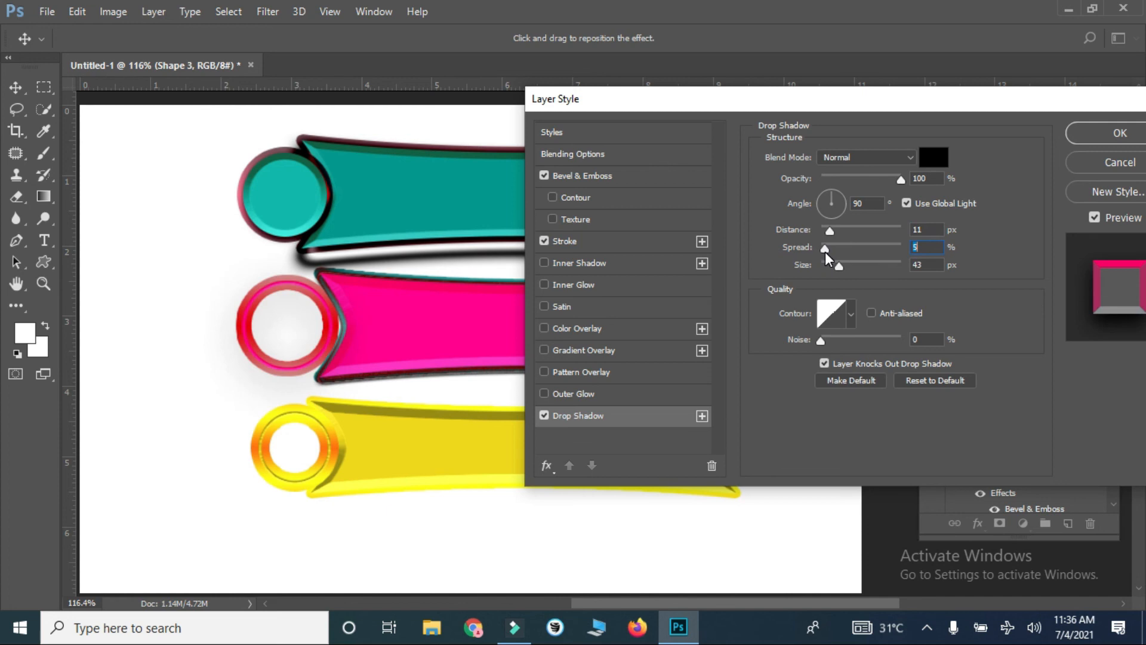
pyautogui.write('5')
pyautogui.press('Return')
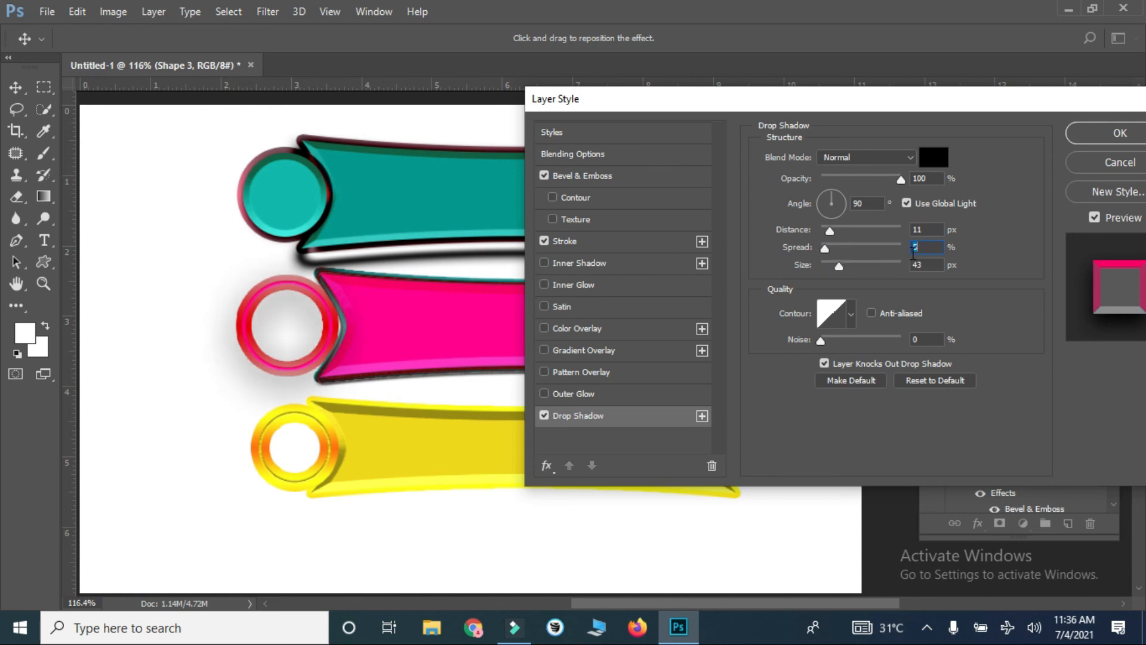
pyautogui.press('Down')
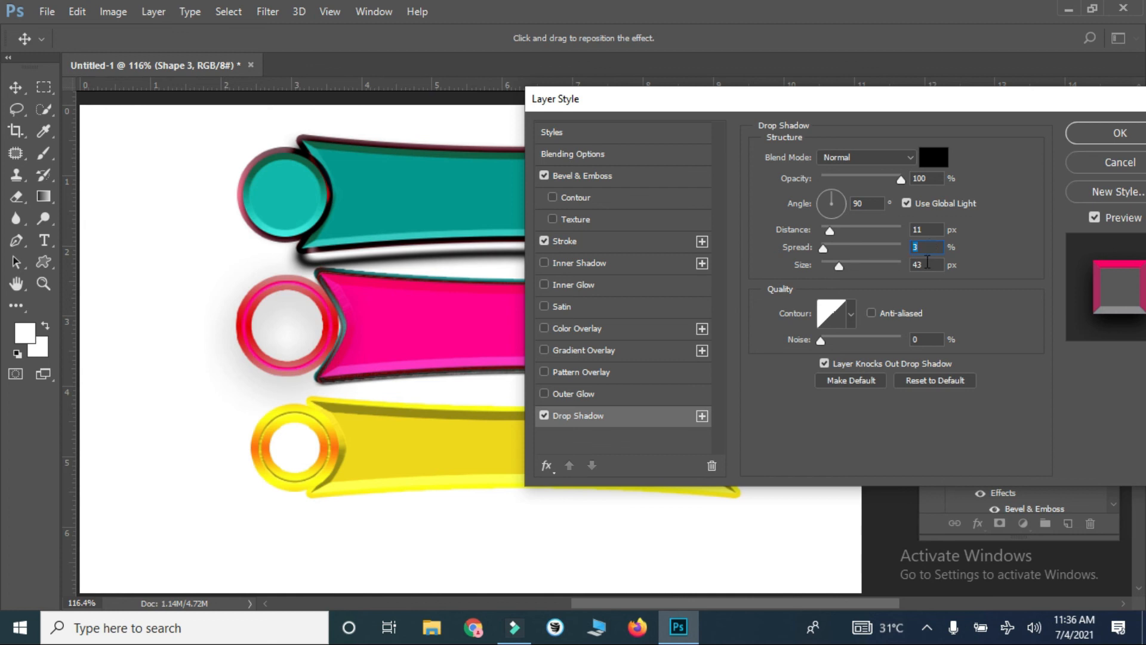
# Step: Compare several contour presets on the pink ring's drop shadow, restore the linear contour and apply the layer style
pyautogui.click(853, 314)
pyautogui.click(812, 382)
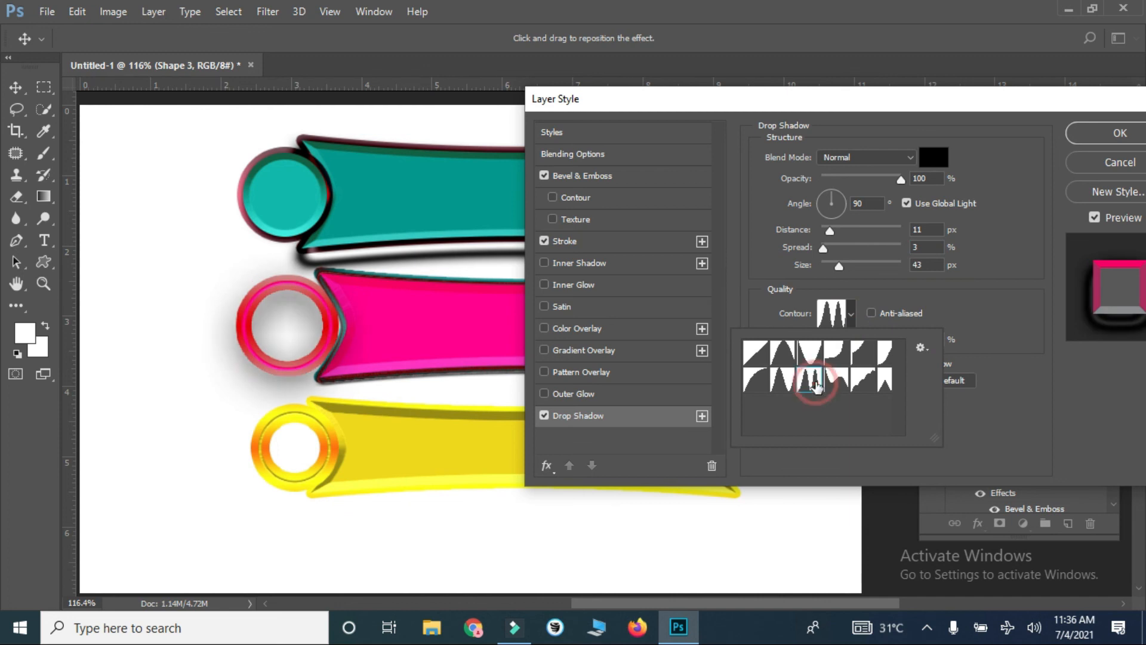
pyautogui.click(836, 381)
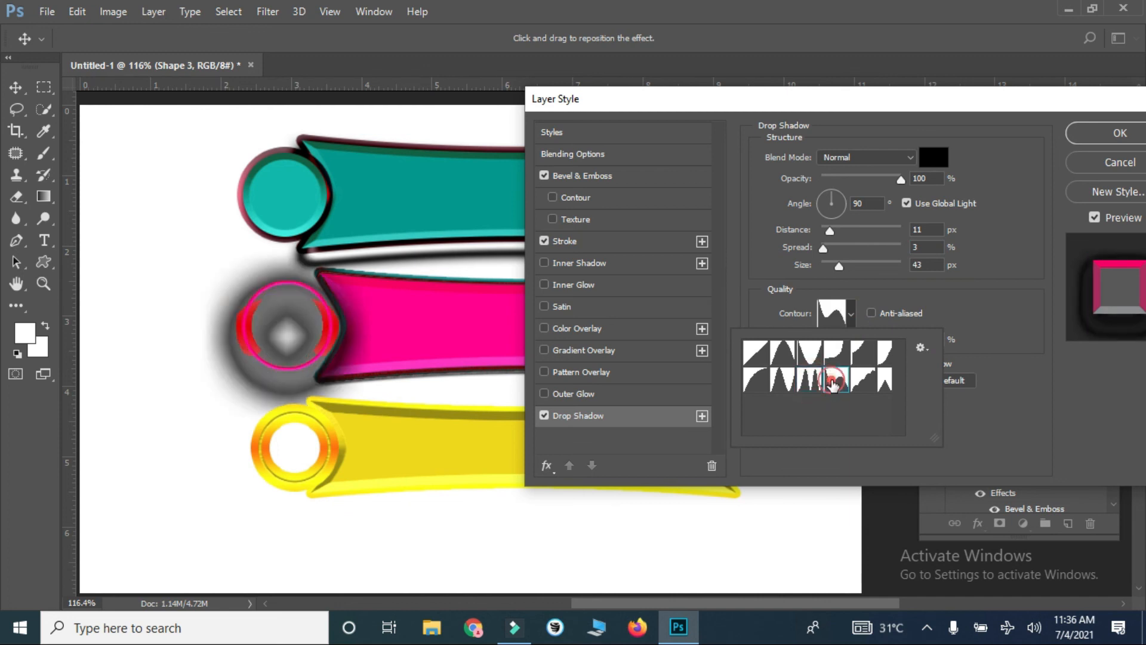
pyautogui.click(863, 386)
pyautogui.click(884, 381)
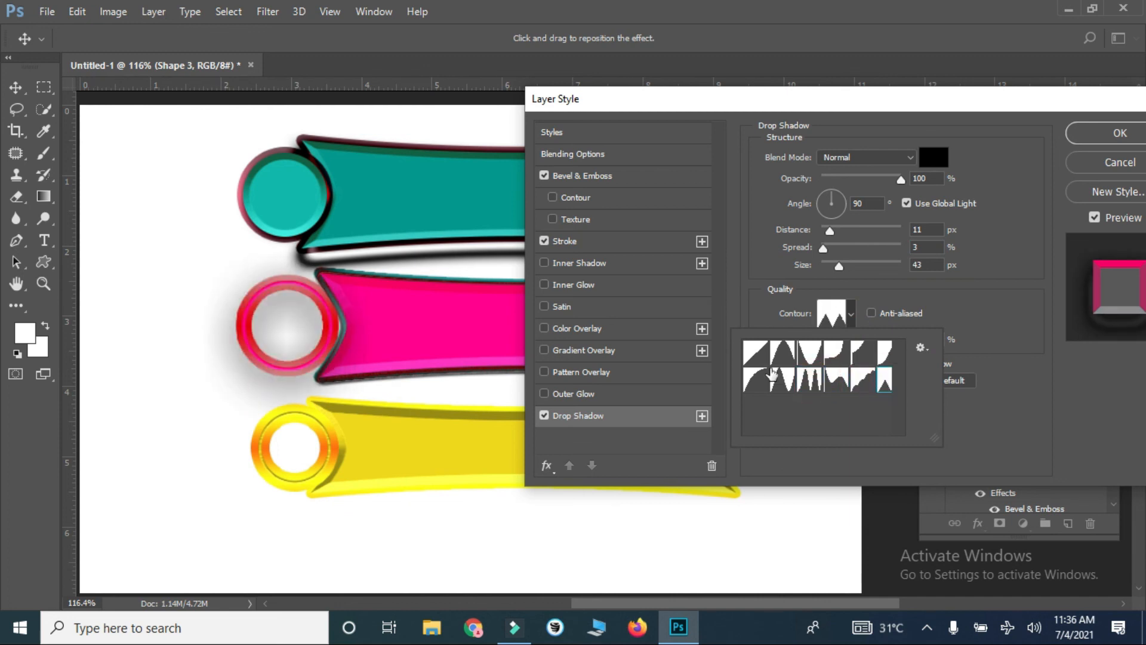
pyautogui.click(756, 376)
pyautogui.click(753, 358)
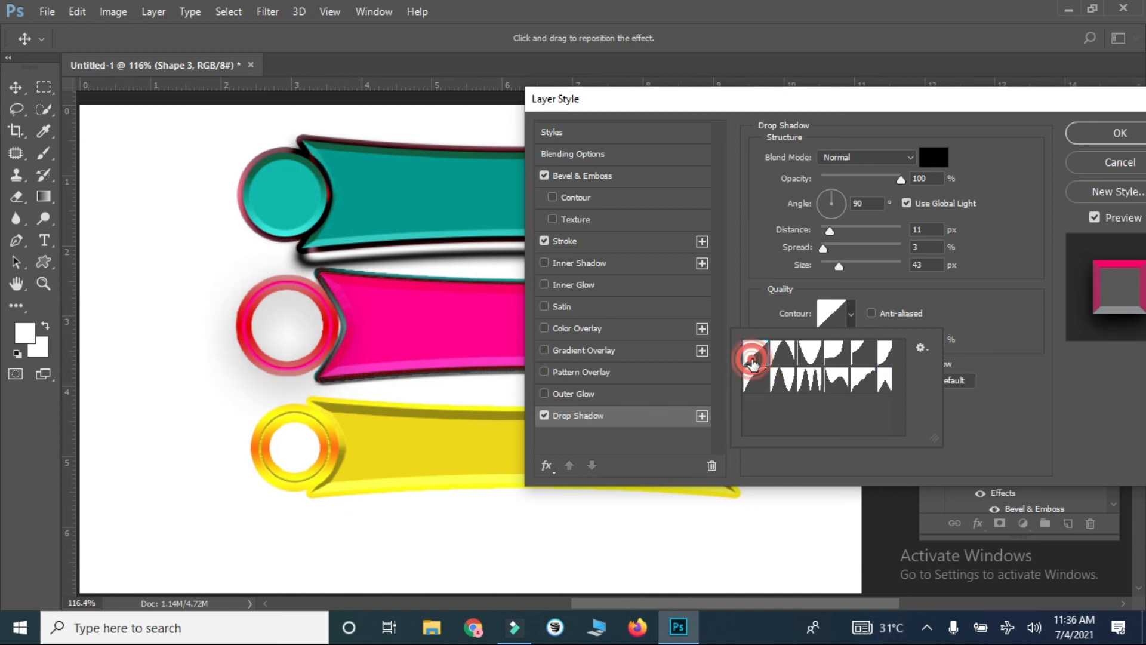
pyautogui.click(1077, 133)
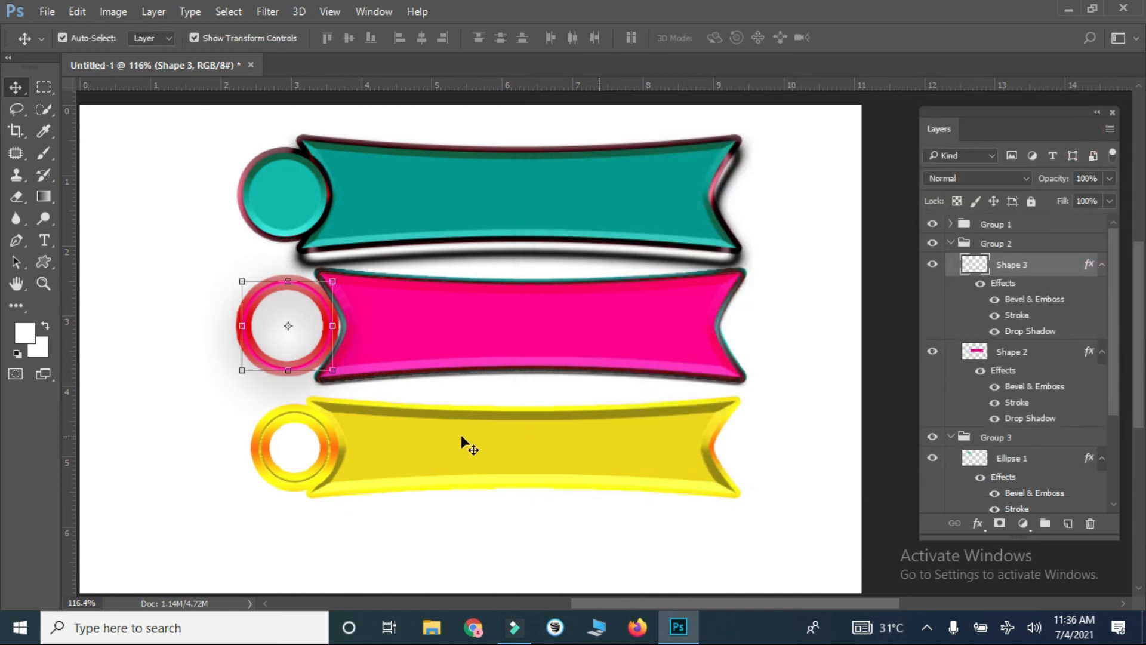
# Step: Enable Drop Shadow on the yellow banner's layer Shape 4 and move the Layer Style dialog clear of the artwork
pyautogui.click(456, 455)
pyautogui.click(975, 318)
pyautogui.doubleClick(977, 320)
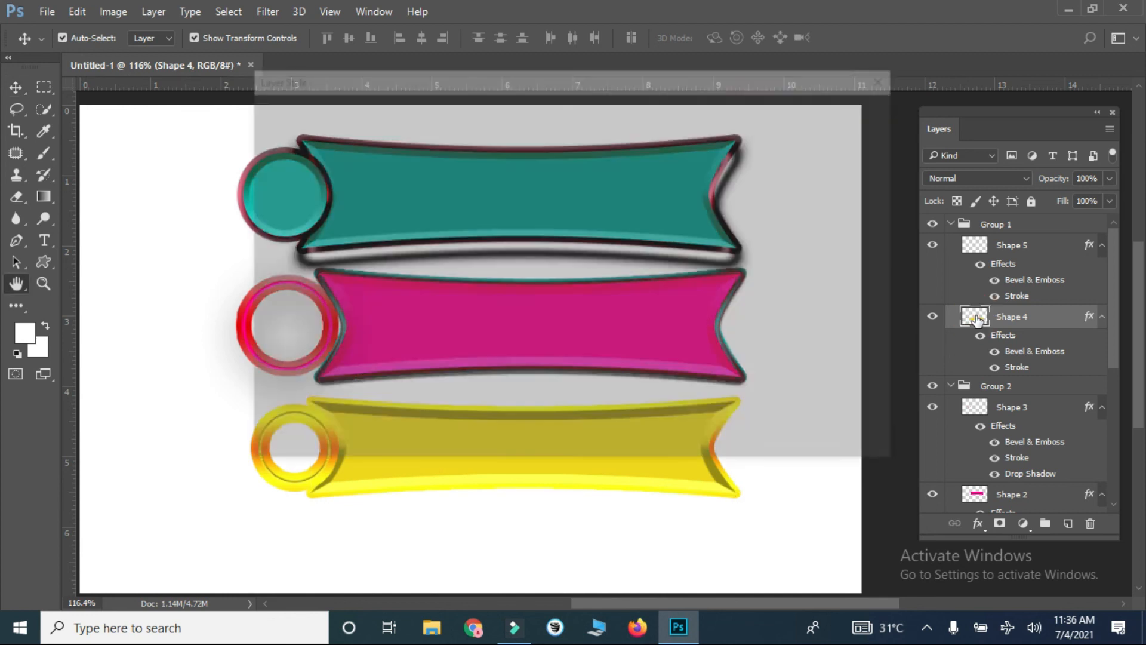
pyautogui.moveTo(549, 77); pyautogui.dragTo(902, 72)
pyautogui.click(712, 384)
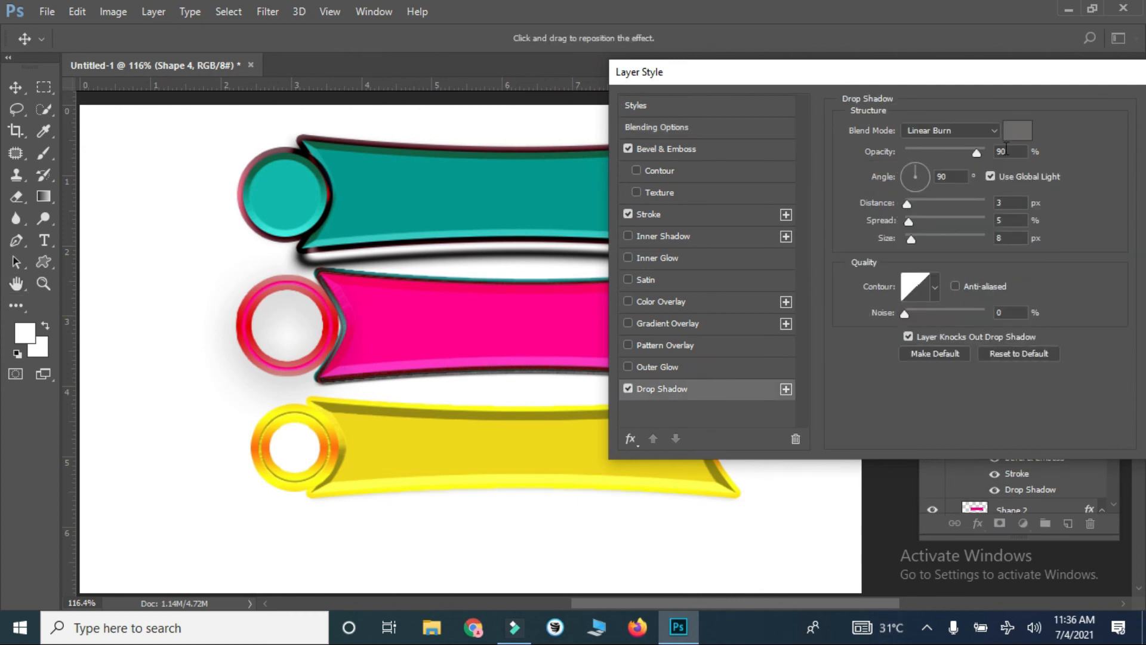
# Step: Set the yellow banner's drop shadow colour to black (000000) and its opacity to 100%
pyautogui.click(1015, 131)
pyautogui.press('Escape')
pyautogui.click(1018, 132)
pyautogui.moveTo(746, 308); pyautogui.dragTo(575, 396)
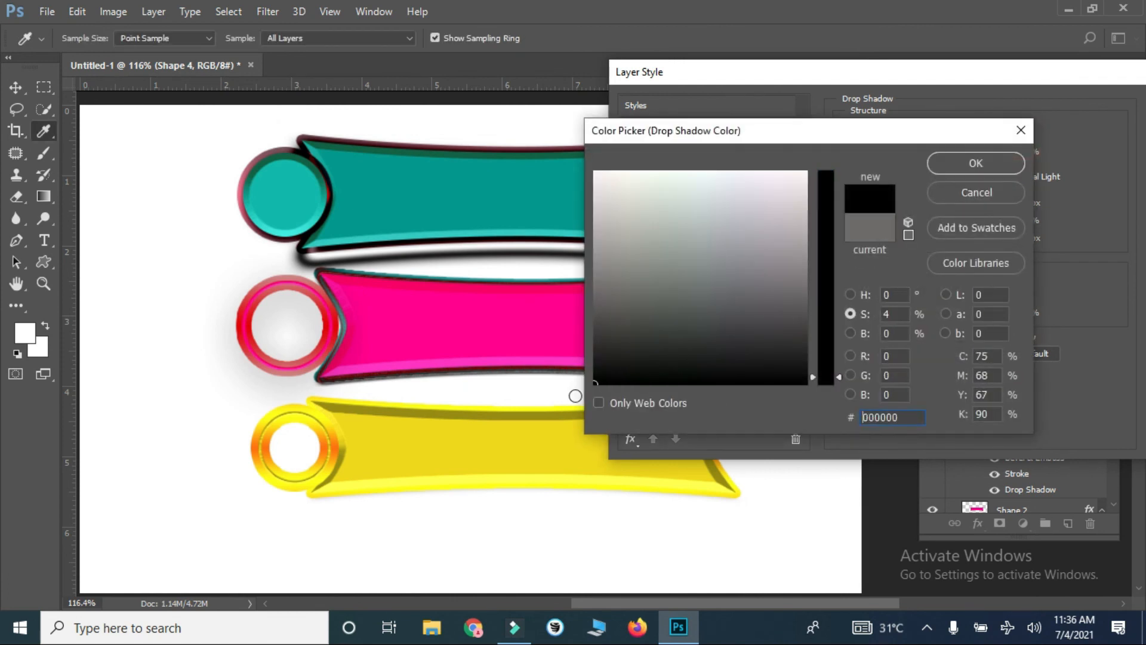
pyautogui.click(987, 162)
pyautogui.moveTo(982, 152)
pyautogui.mouseDown()
pyautogui.moveTo(964, 152)
pyautogui.moveTo(1003, 154)
pyautogui.mouseUp()
# Step: Set the yellow banner's drop shadow to a size of 21 px and the Darker Color blend mode
pyautogui.click(964, 131)
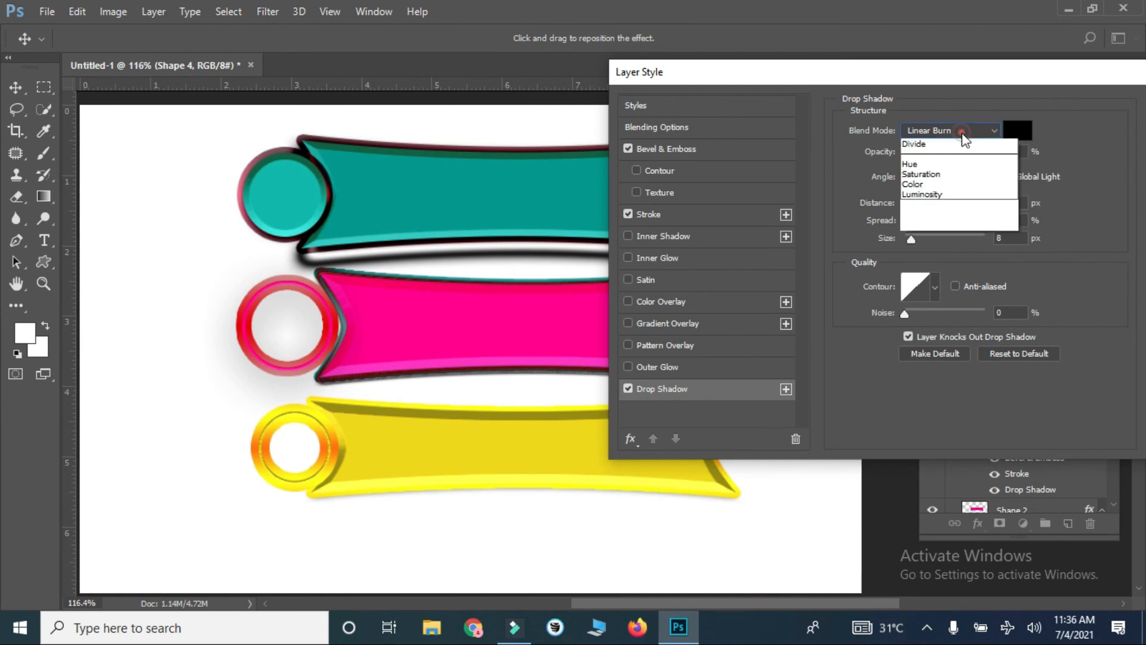
pyautogui.click(941, 150)
pyautogui.scroll(-1, 934, 132)
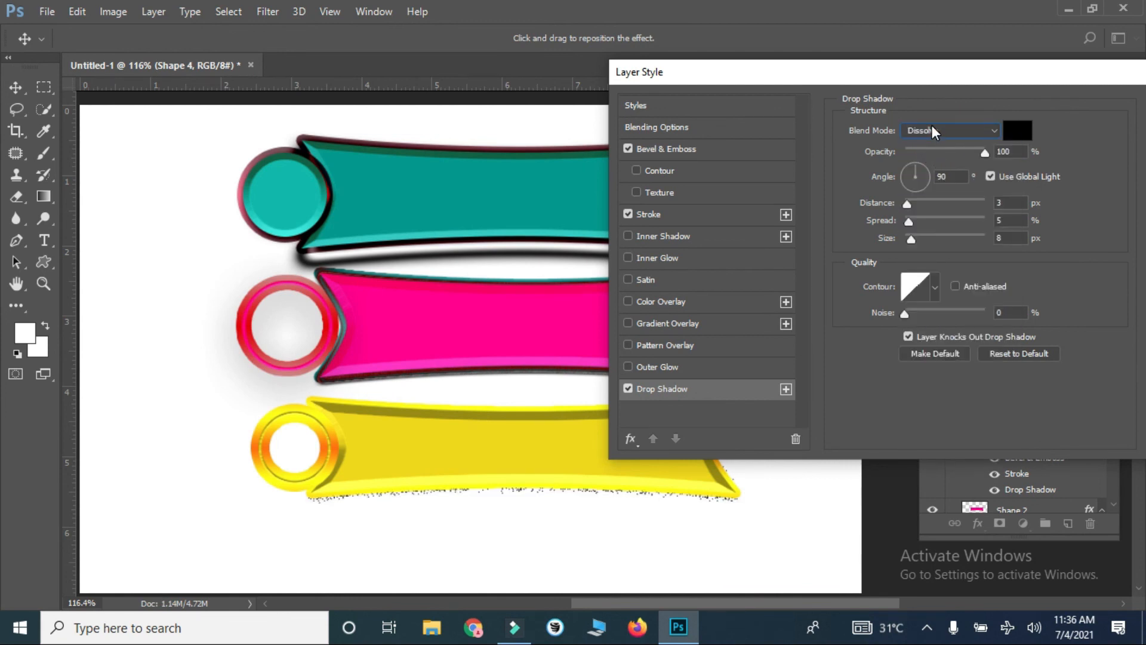
pyautogui.scroll(-1, 934, 131)
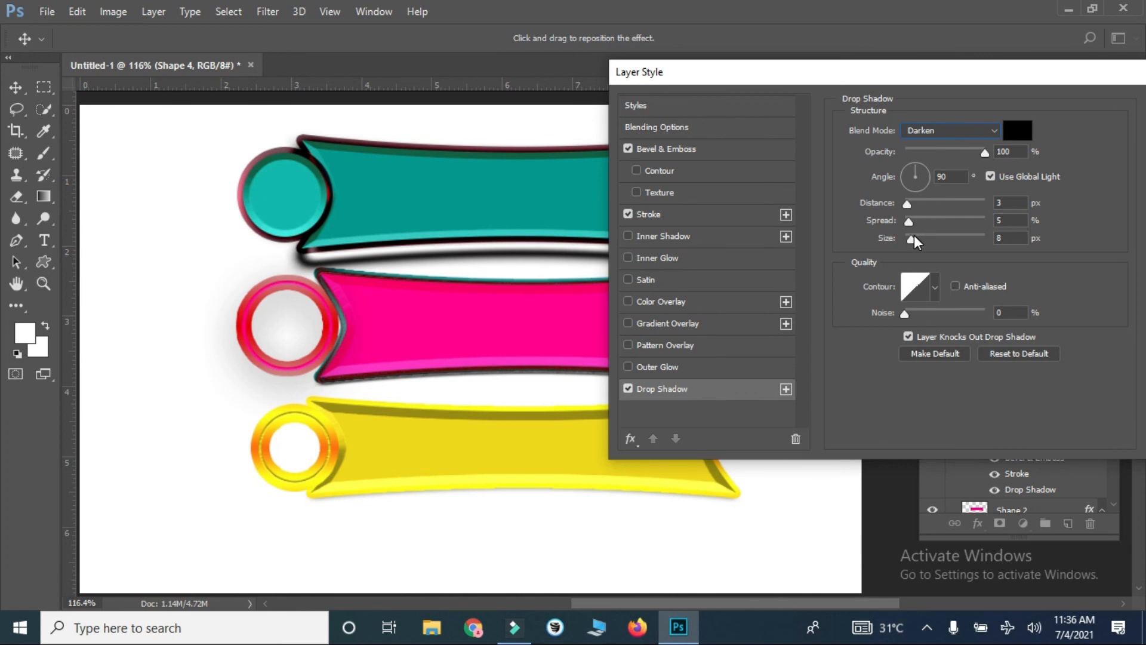
pyautogui.moveTo(914, 236); pyautogui.dragTo(917, 236)
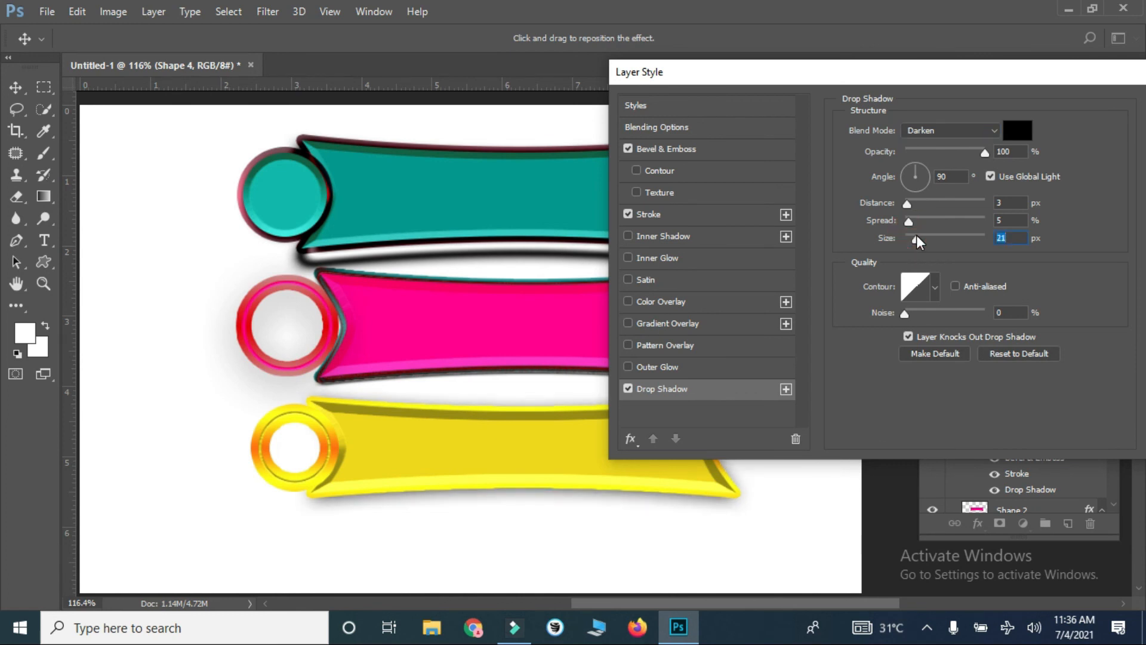
pyautogui.click(976, 137)
pyautogui.click(977, 136)
pyautogui.scroll(-4, 978, 136)
# Step: Give the yellow banner's drop shadow the multi-peaked contour preset and apply the layer style
pyautogui.click(936, 288)
pyautogui.click(893, 353)
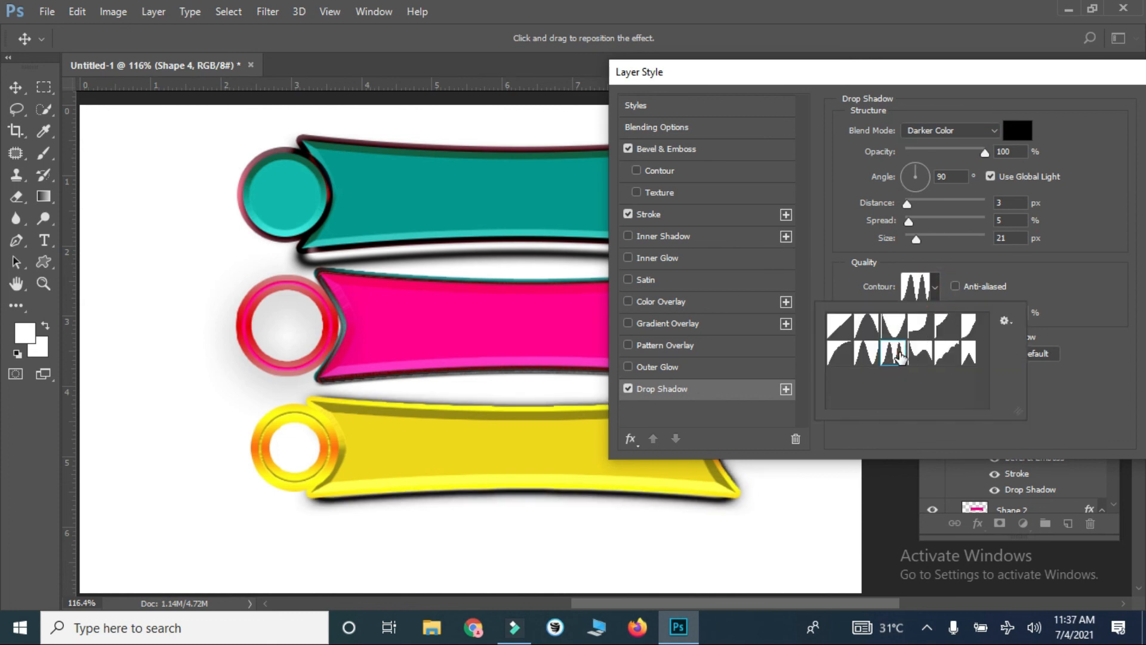
pyautogui.moveTo(980, 90); pyautogui.dragTo(770, 173)
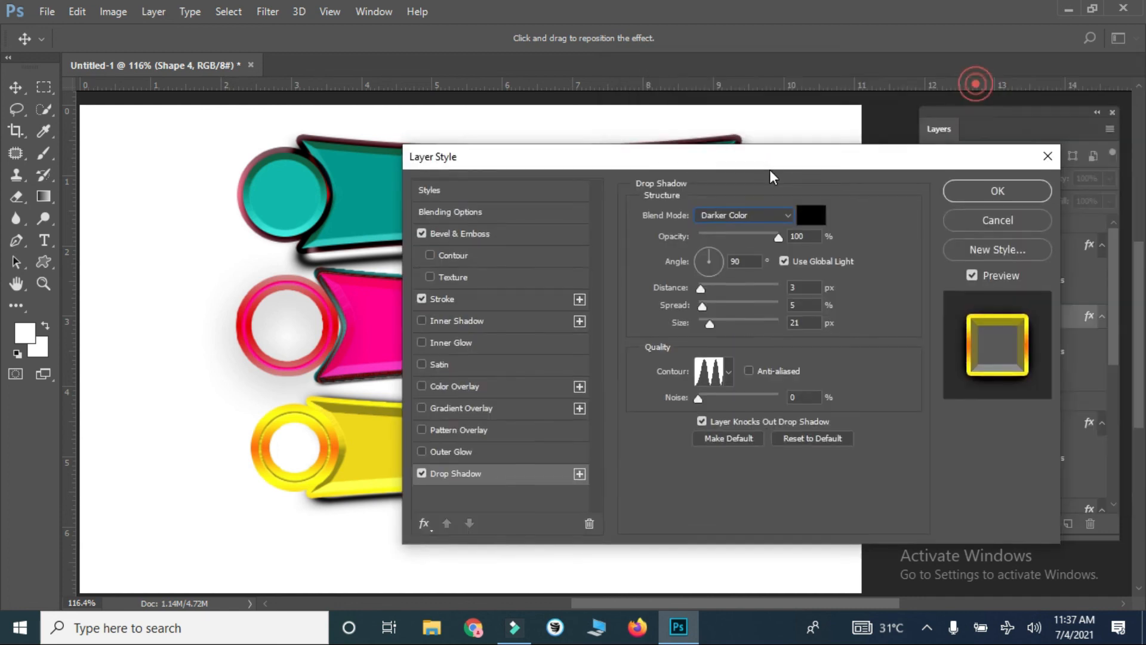
pyautogui.click(1006, 190)
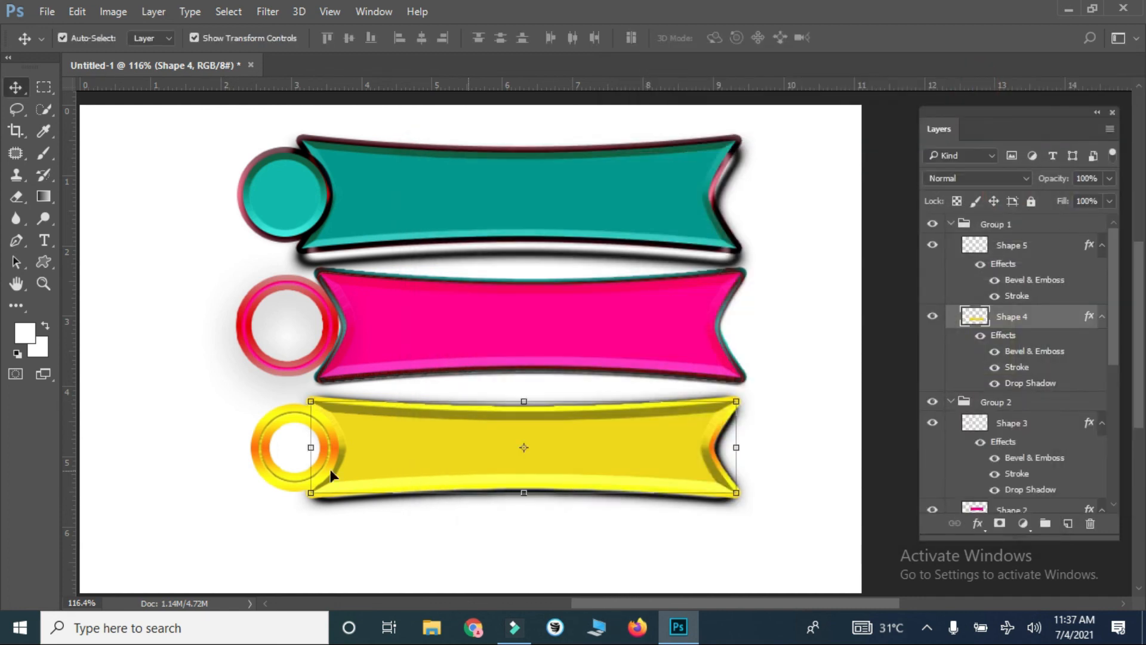
# Step: Enable Drop Shadow on the yellow ring's layer Shape 5 and set the shadow colour to black (000000)
pyautogui.click(283, 474)
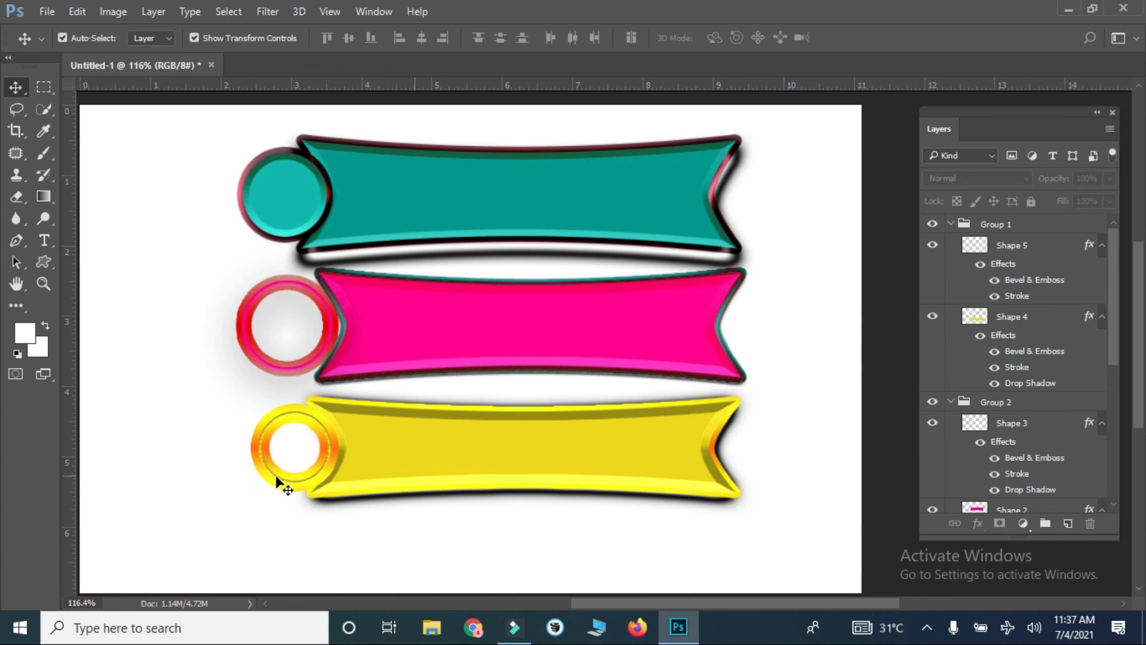
pyautogui.click(277, 478)
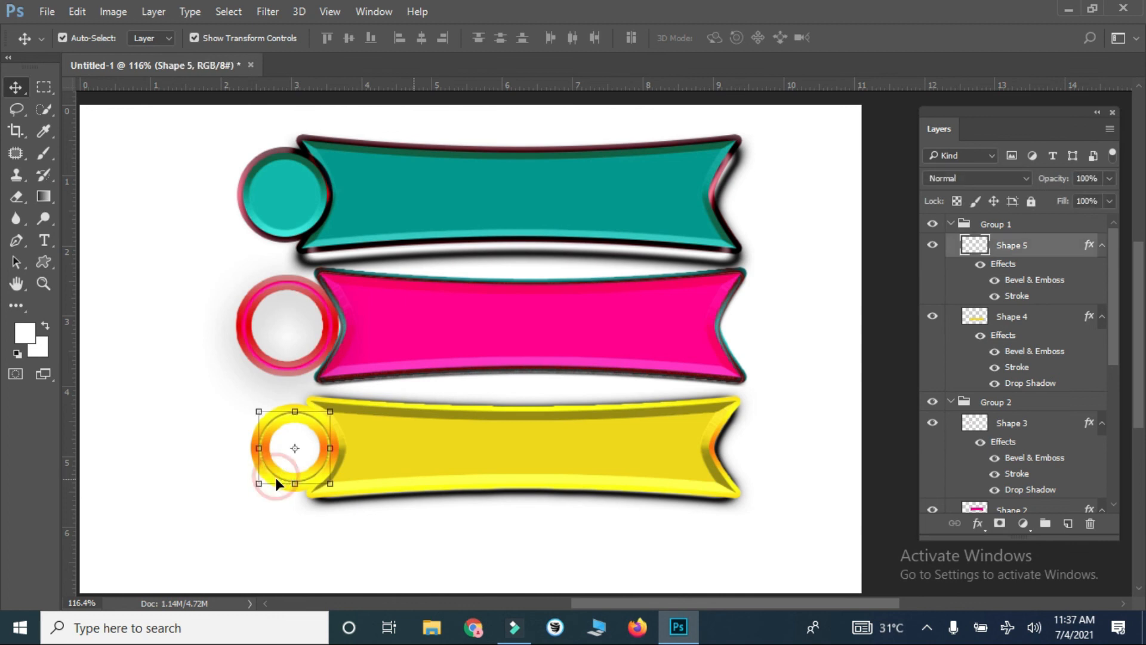
pyautogui.doubleClick(977, 251)
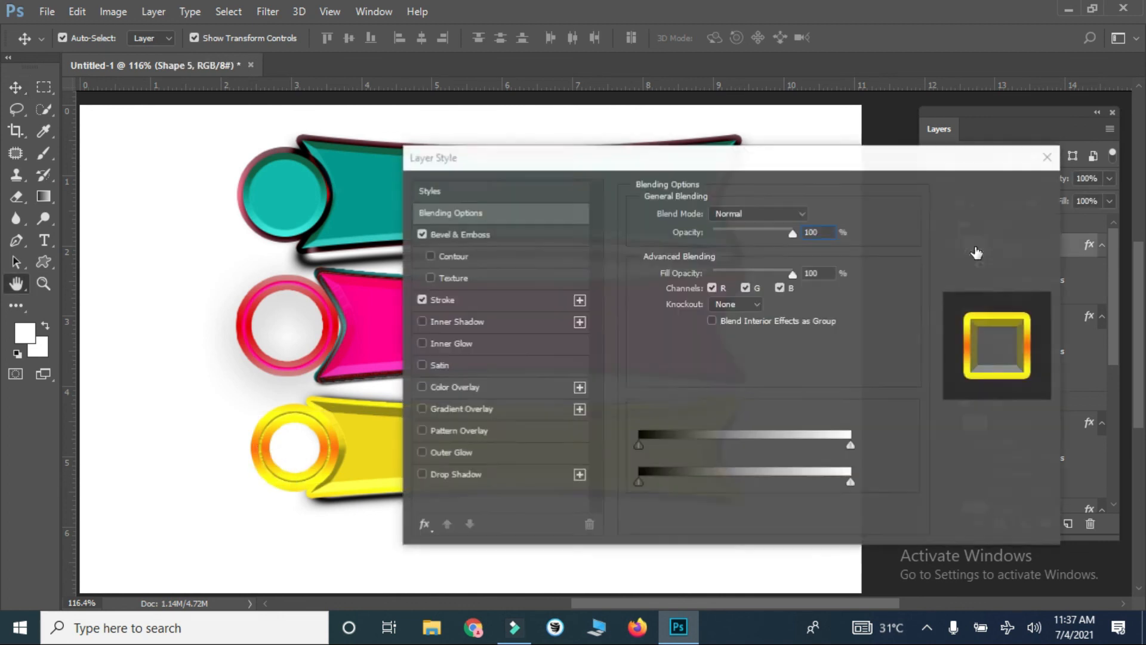
pyautogui.click(487, 476)
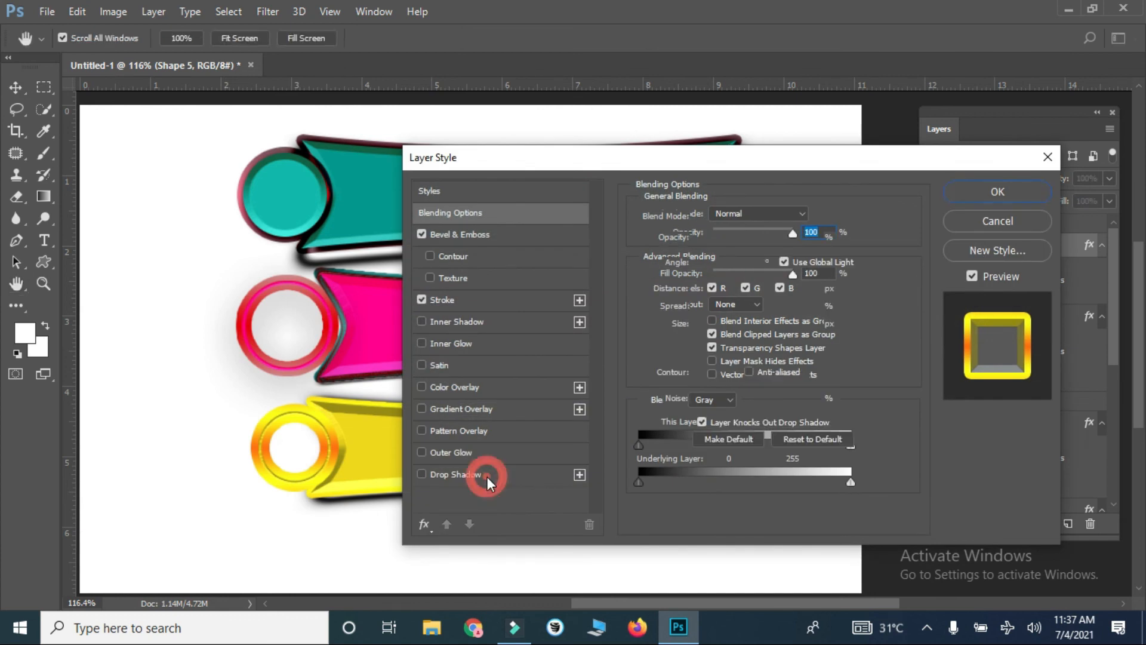
pyautogui.click(813, 214)
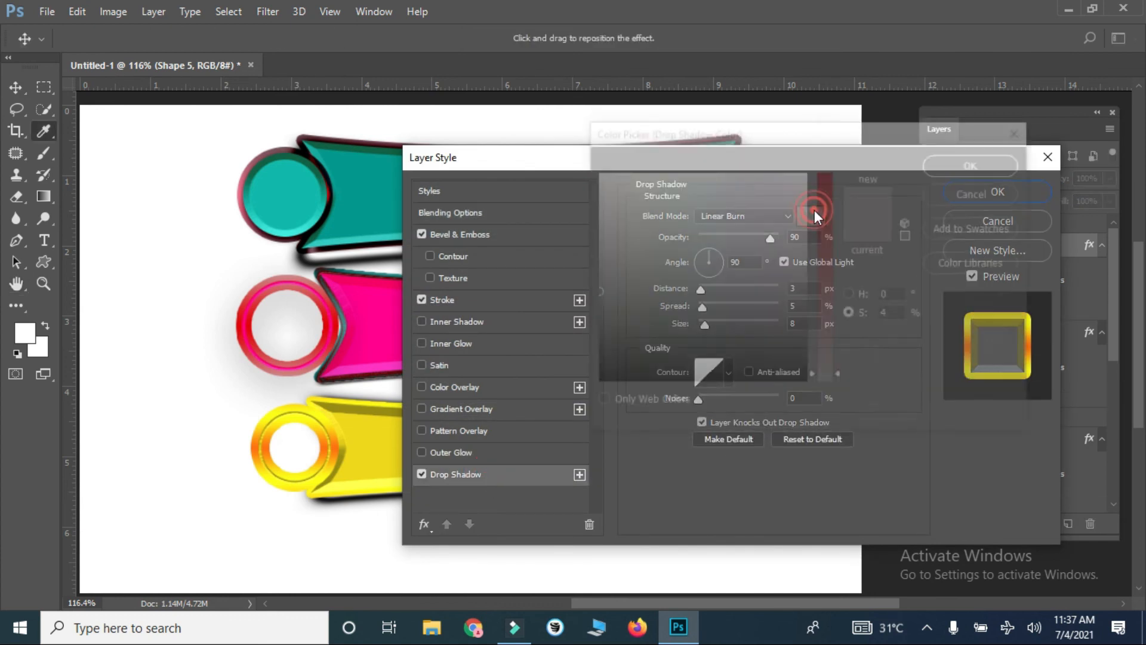
pyautogui.moveTo(627, 307); pyautogui.dragTo(597, 391)
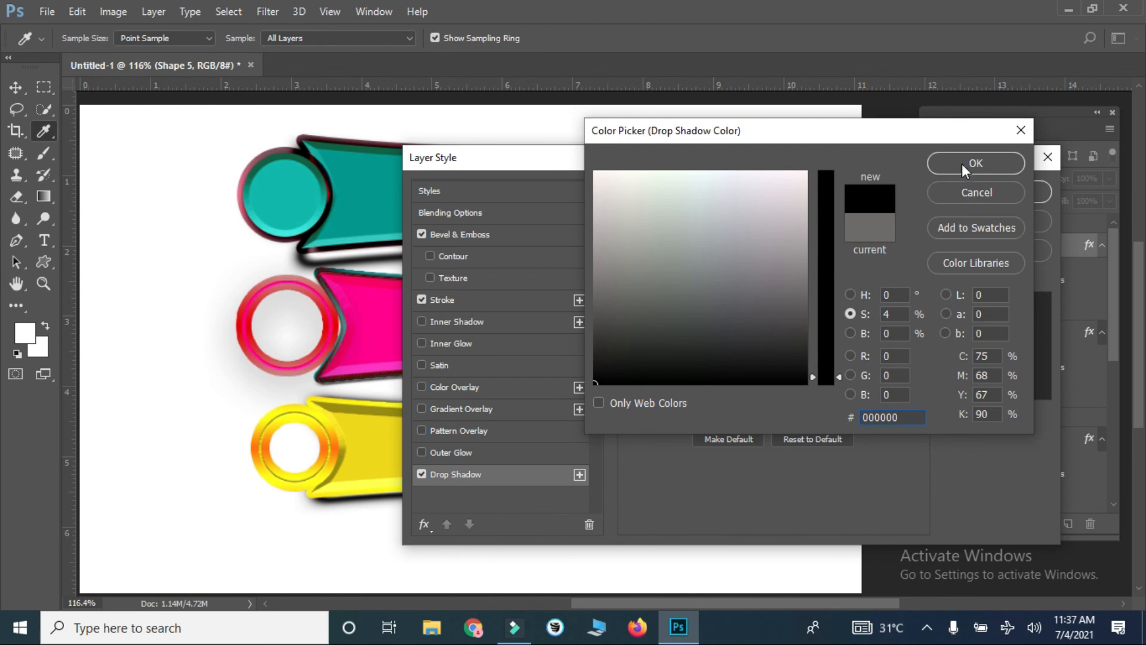
pyautogui.click(962, 164)
# Step: Set the yellow ring's drop shadow to Normal blend mode, size 49 px and spread 7%
pyautogui.moveTo(706, 325); pyautogui.dragTo(715, 325)
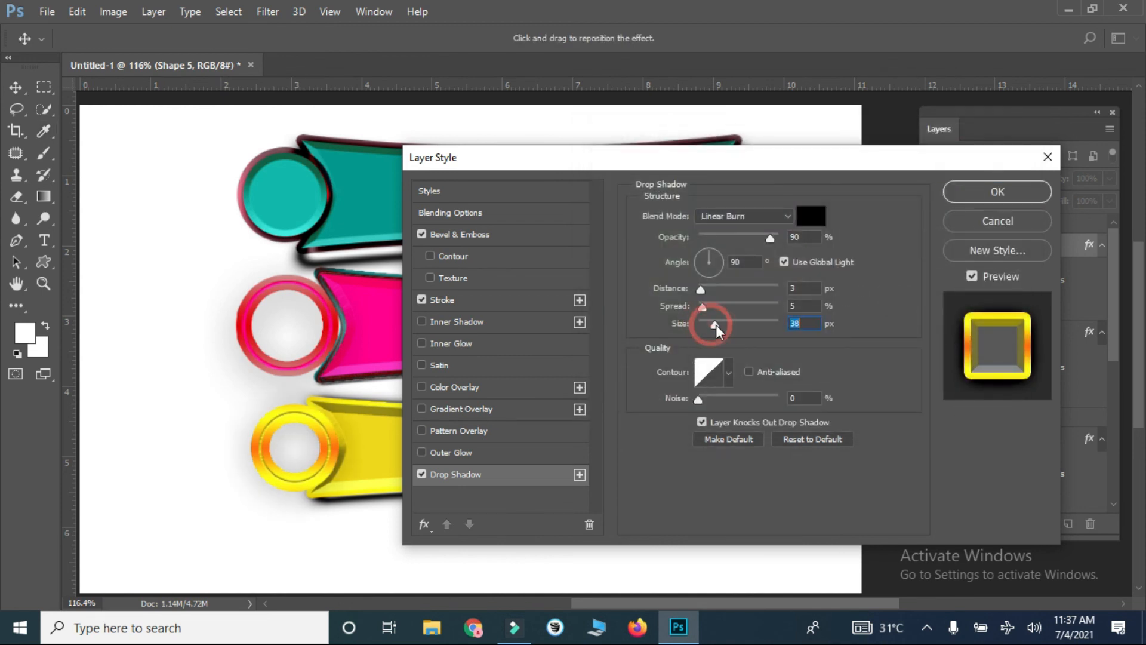
pyautogui.click(741, 218)
pyautogui.click(739, 219)
pyautogui.click(739, 219)
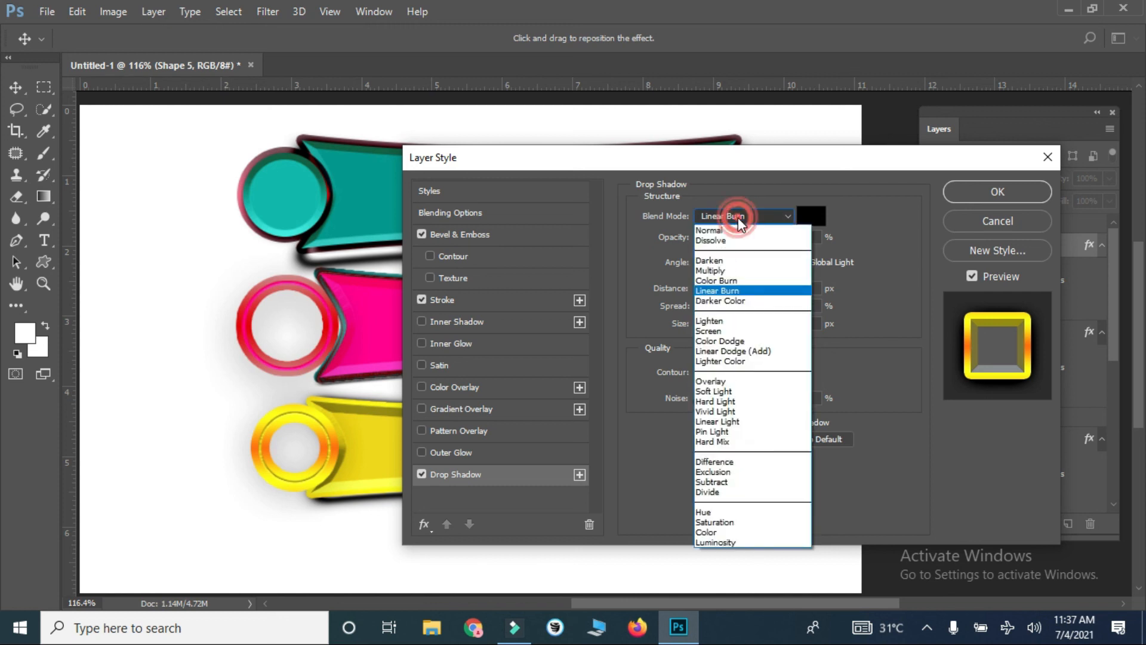
pyautogui.click(725, 230)
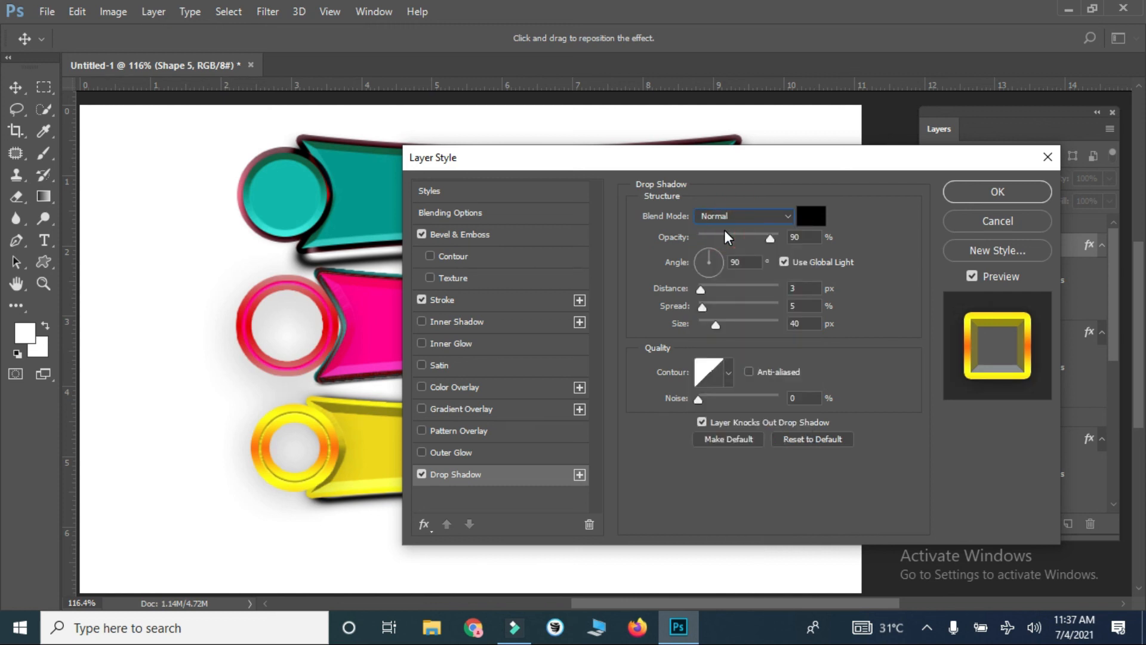
pyautogui.moveTo(717, 321); pyautogui.dragTo(707, 308)
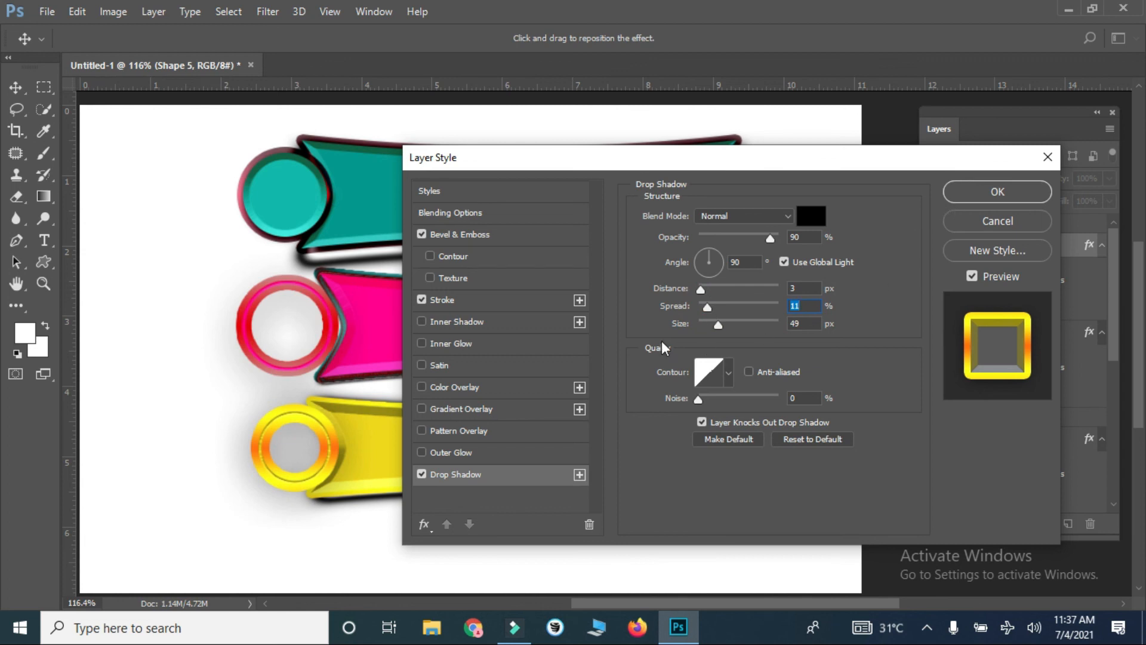
pyautogui.moveTo(709, 307); pyautogui.dragTo(705, 306)
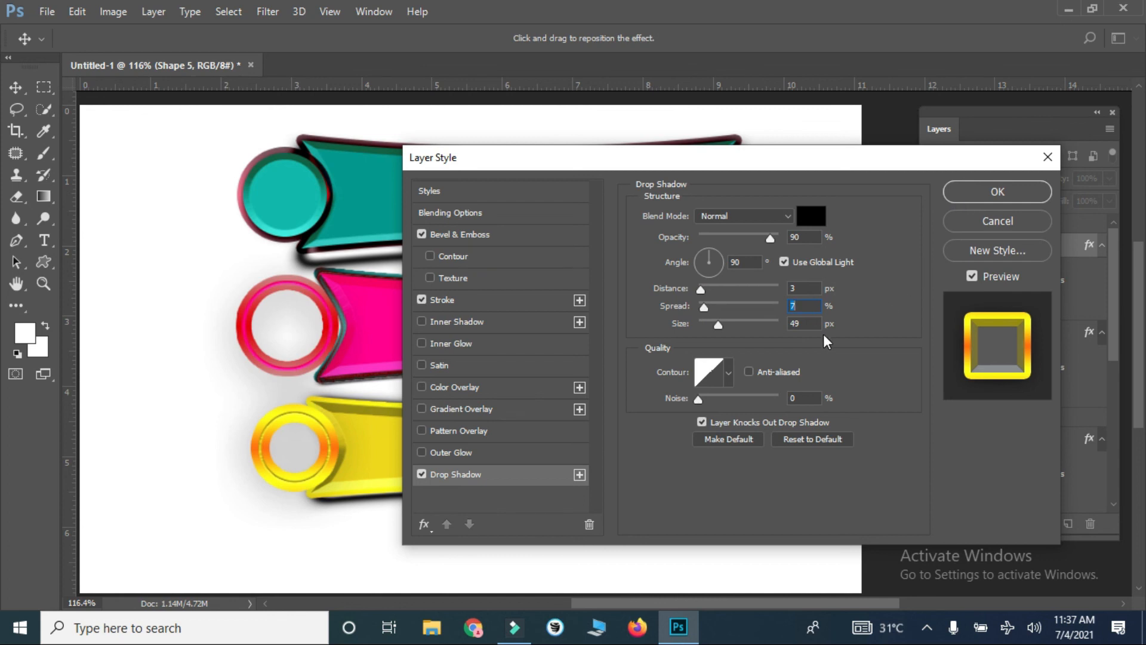
# Step: Try several contour presets on the yellow ring's drop shadow and return to the linear contour
pyautogui.click(722, 373)
pyautogui.click(688, 412)
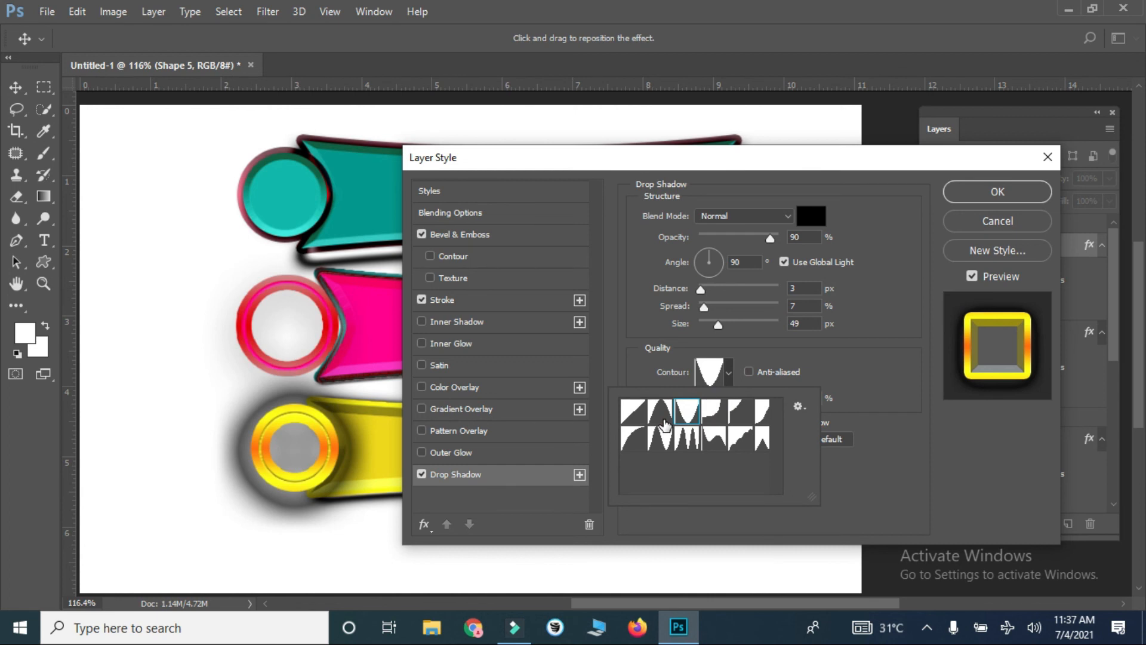
pyautogui.click(634, 412)
pyautogui.click(634, 437)
pyautogui.click(659, 437)
pyautogui.click(688, 438)
pyautogui.click(716, 440)
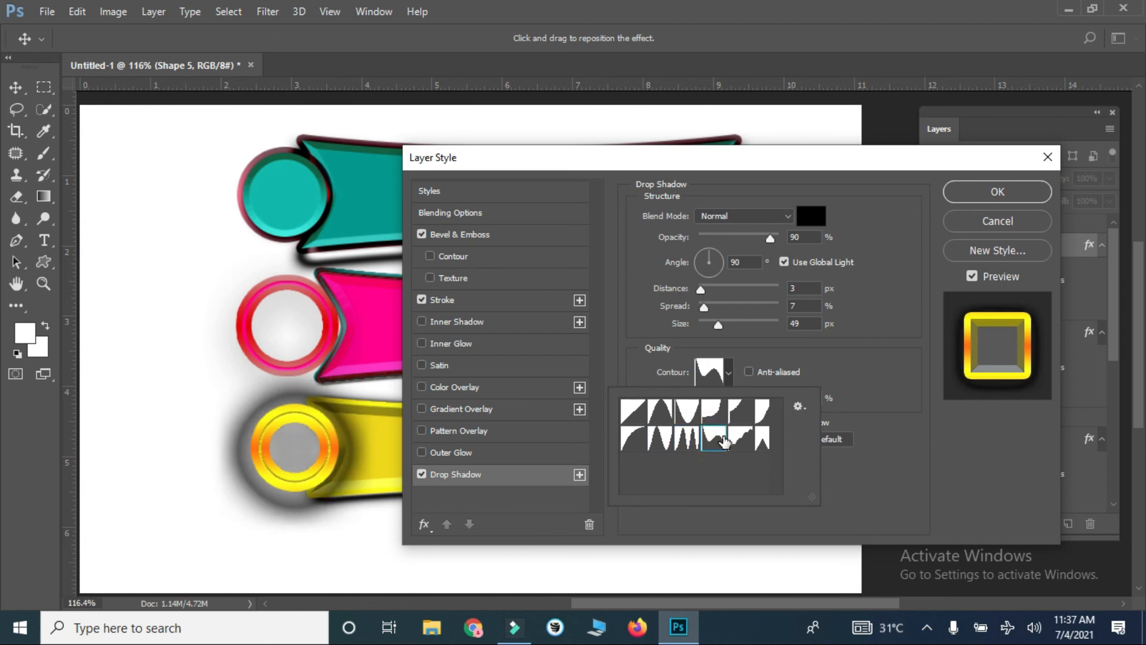
pyautogui.moveTo(667, 170); pyautogui.dragTo(729, 127)
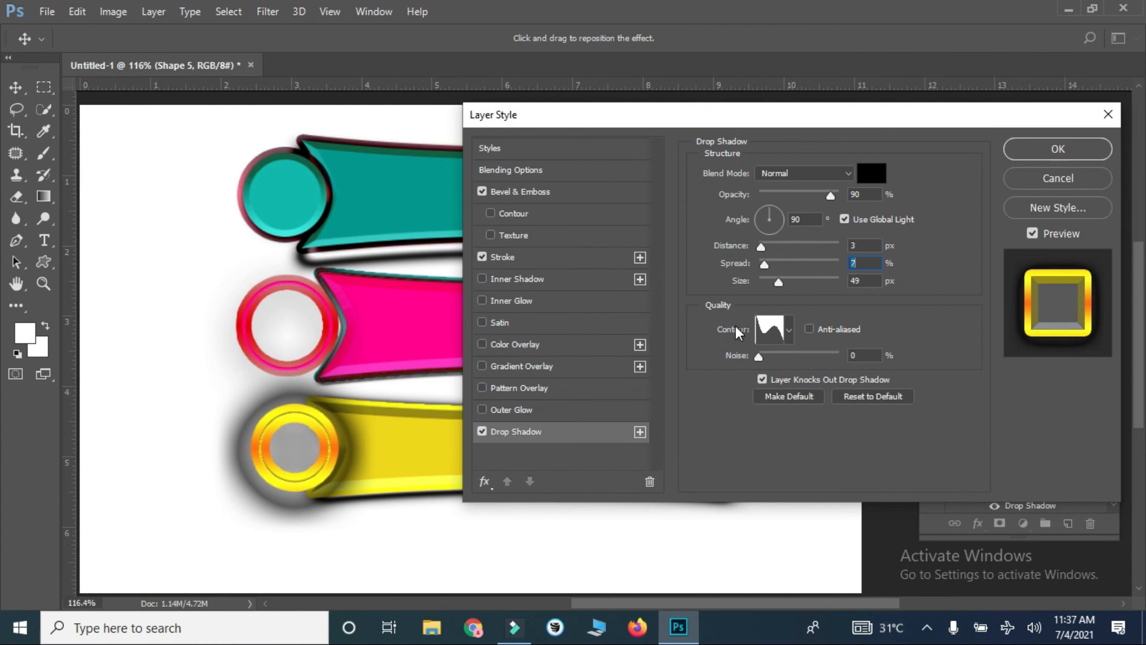
pyautogui.click(789, 330)
pyautogui.click(687, 364)
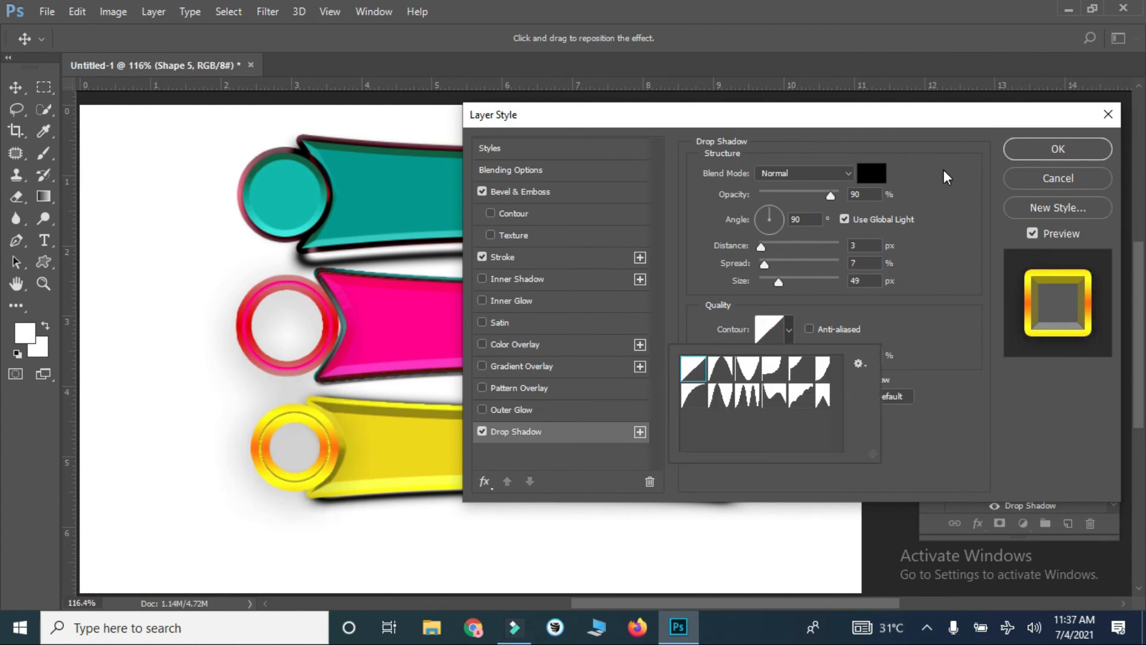